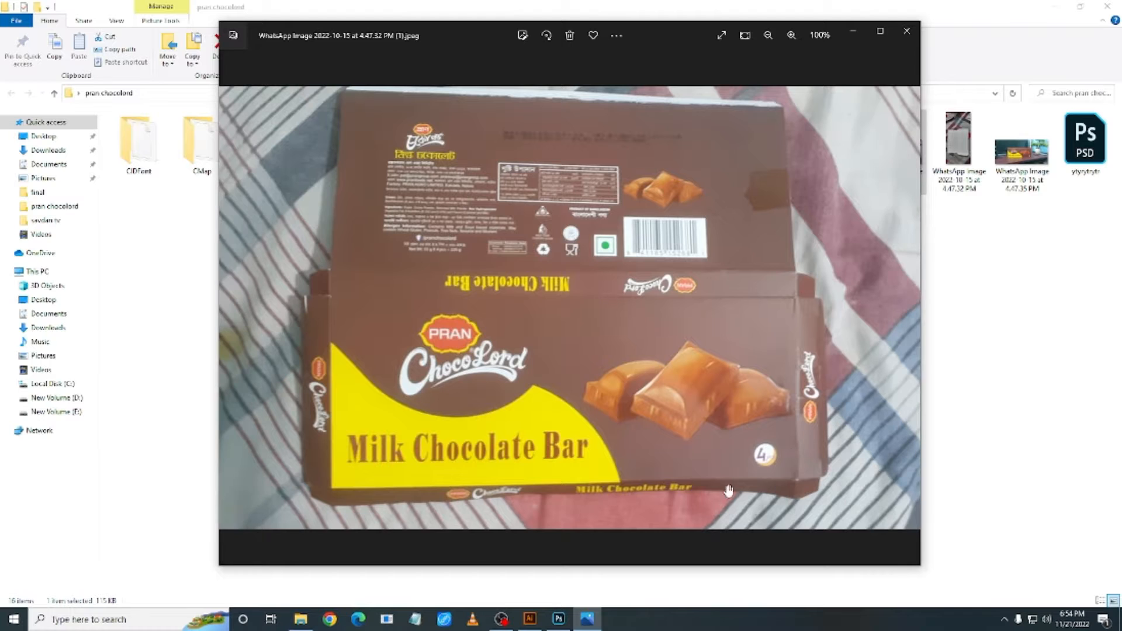
# Step: Examine the reference photos of the chocolate box's printed outside and blank inside in the pran chocolord folder
pyautogui.scroll(-2, 787, 205)
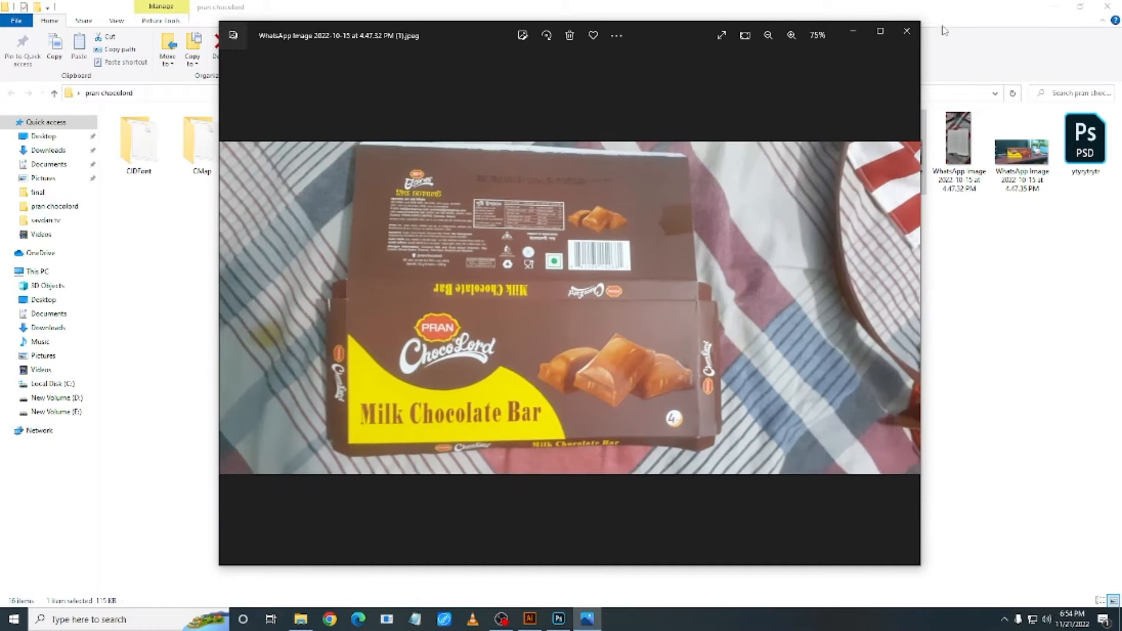
pyautogui.click(907, 31)
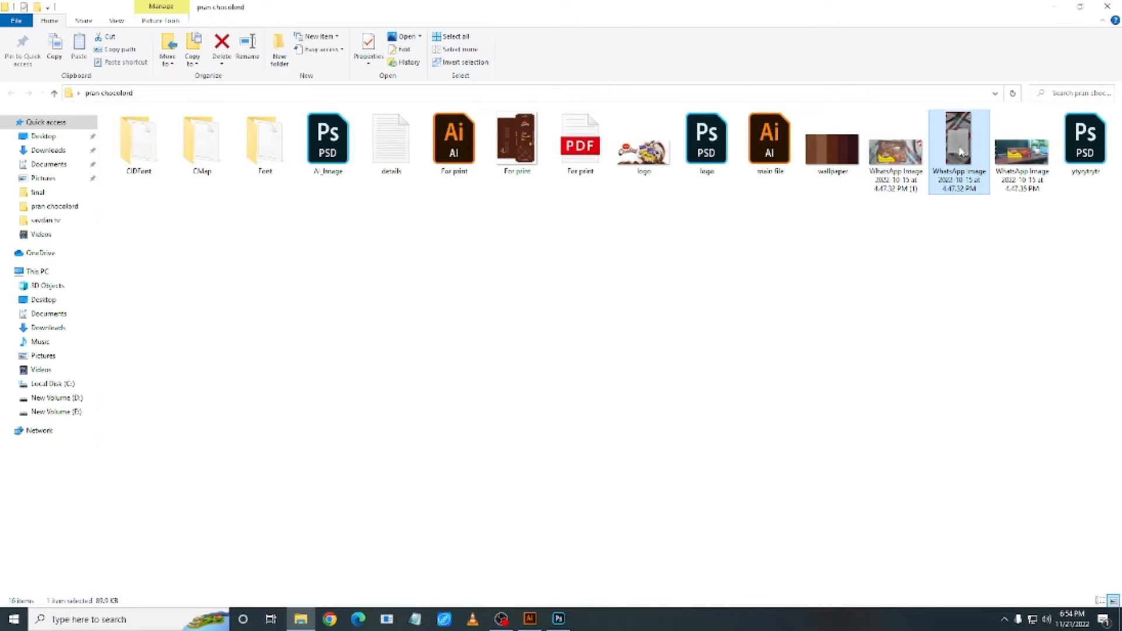
pyautogui.doubleClick(960, 152)
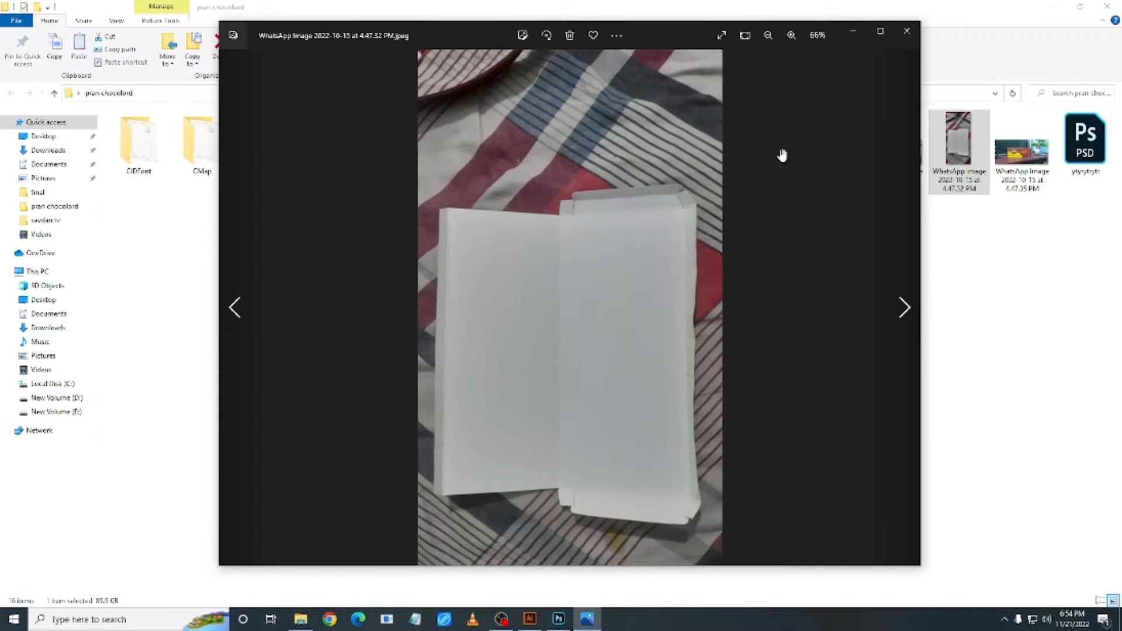
pyautogui.click(908, 33)
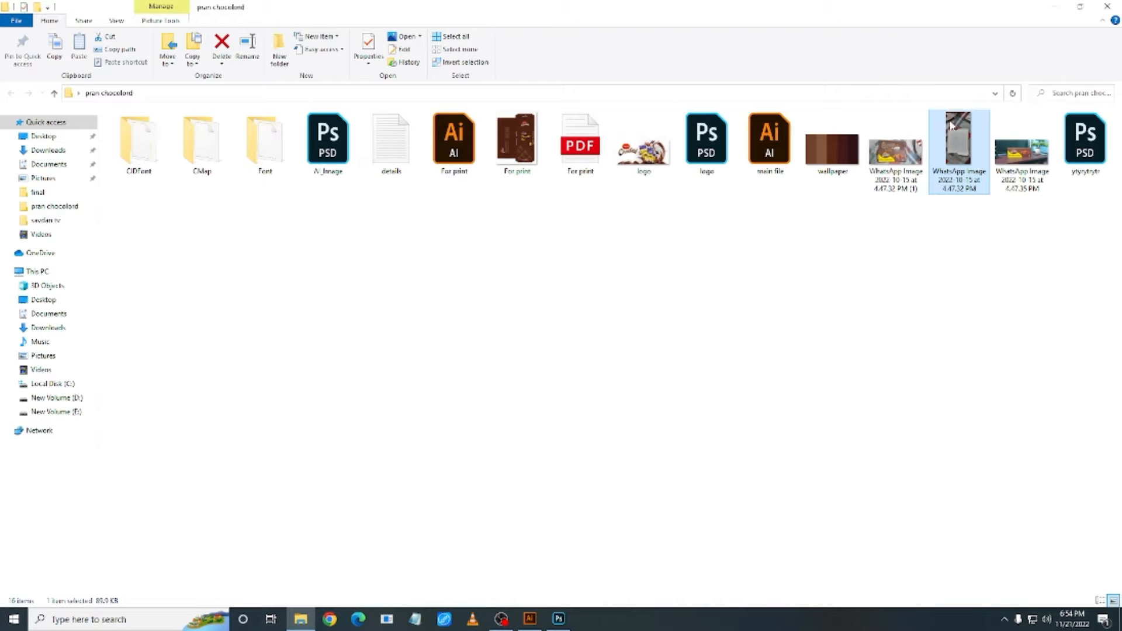
pyautogui.doubleClick(965, 145)
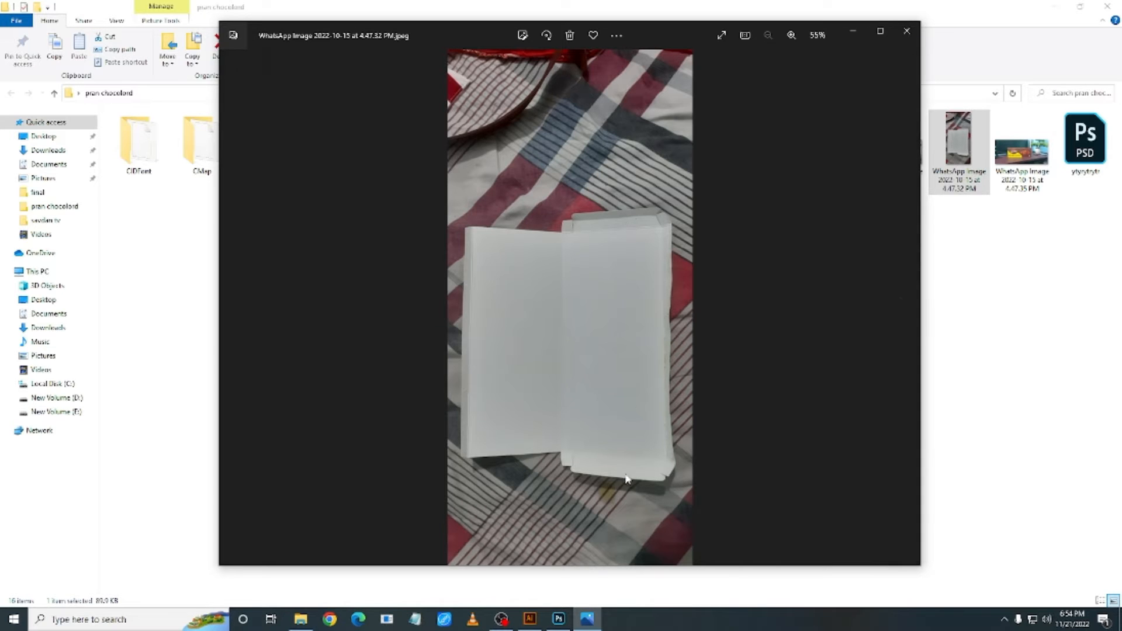
pyautogui.click(907, 32)
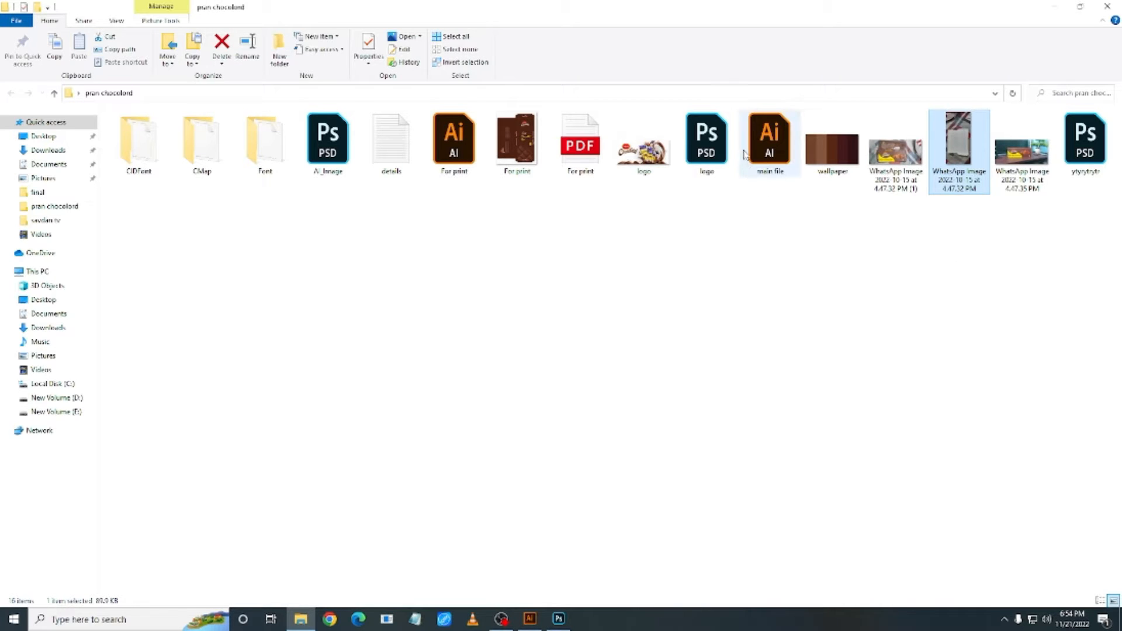
# Step: Switch to Illustrator and select all pieces of the white box template above the artboard to examine its layout
pyautogui.click(532, 617)
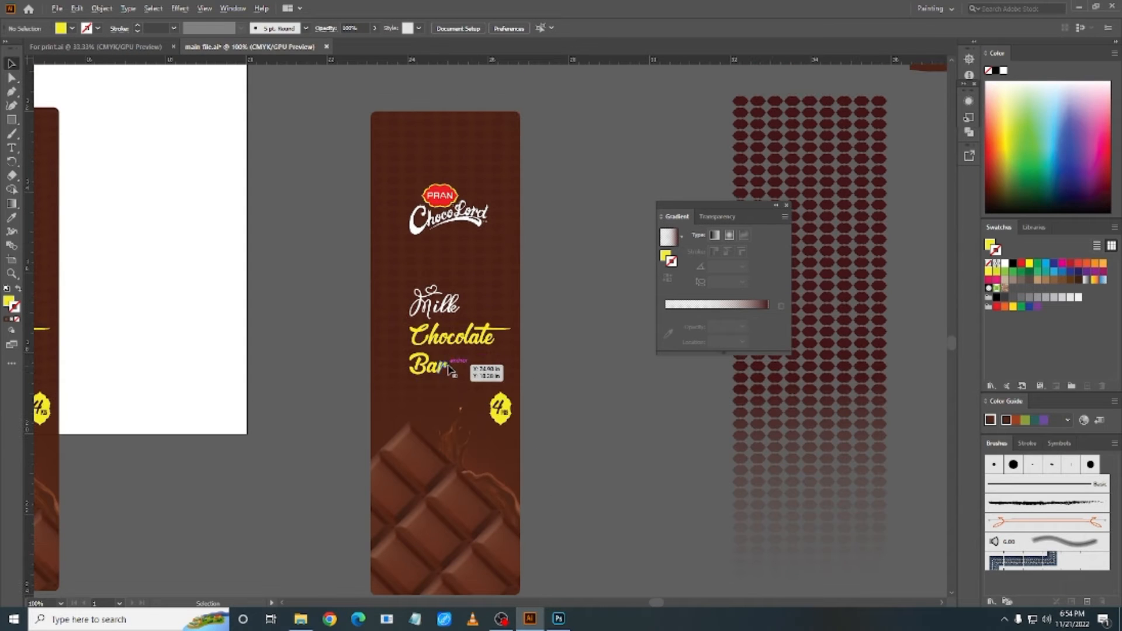
pyautogui.hotkey('ctrl', '-')
pyautogui.moveTo(316, 437); pyautogui.dragTo(426, 410)
pyautogui.hotkey('ctrl', '-')
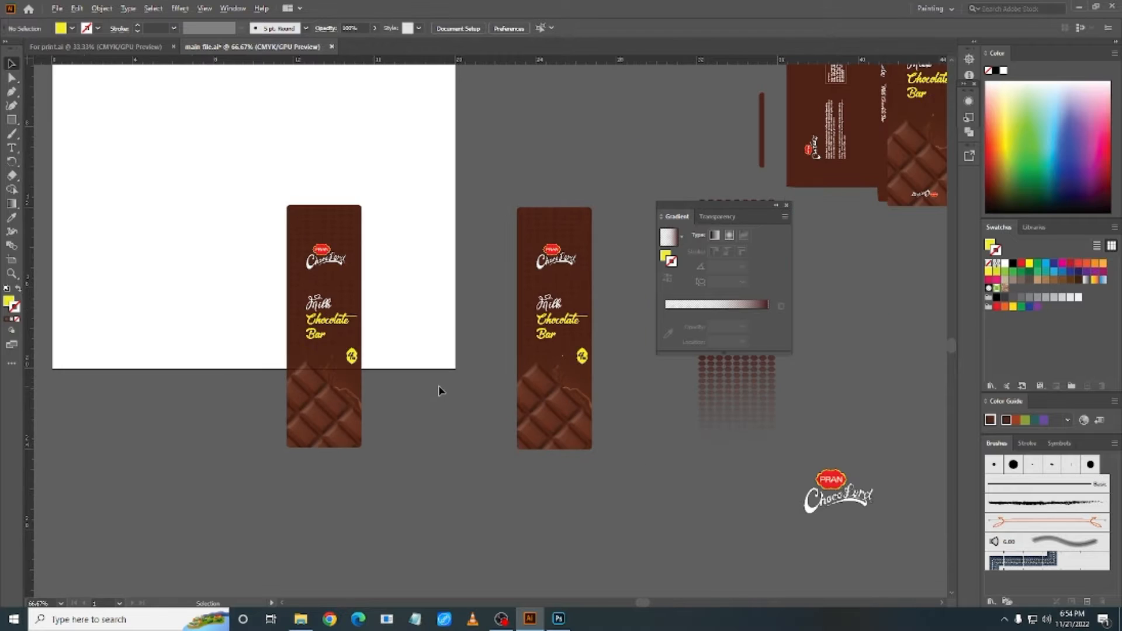
pyautogui.hotkey('ctrl', '-')
pyautogui.moveTo(338, 215); pyautogui.dragTo(404, 421)
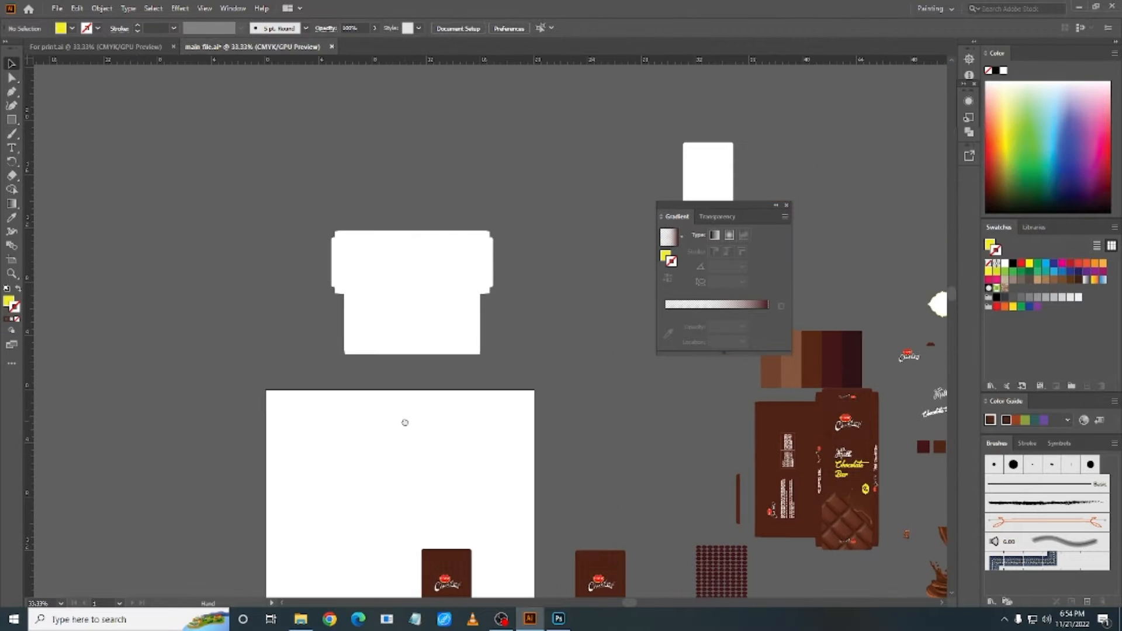
pyautogui.scroll(1, 420, 253)
pyautogui.click(390, 238)
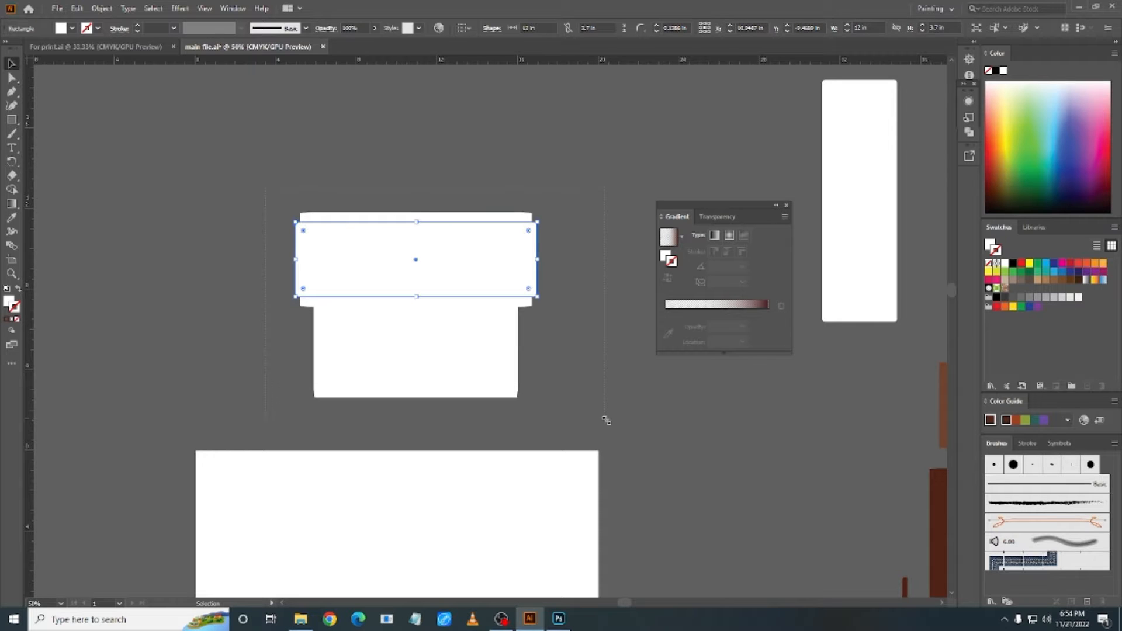
pyautogui.moveTo(606, 420); pyautogui.dragTo(526, 292)
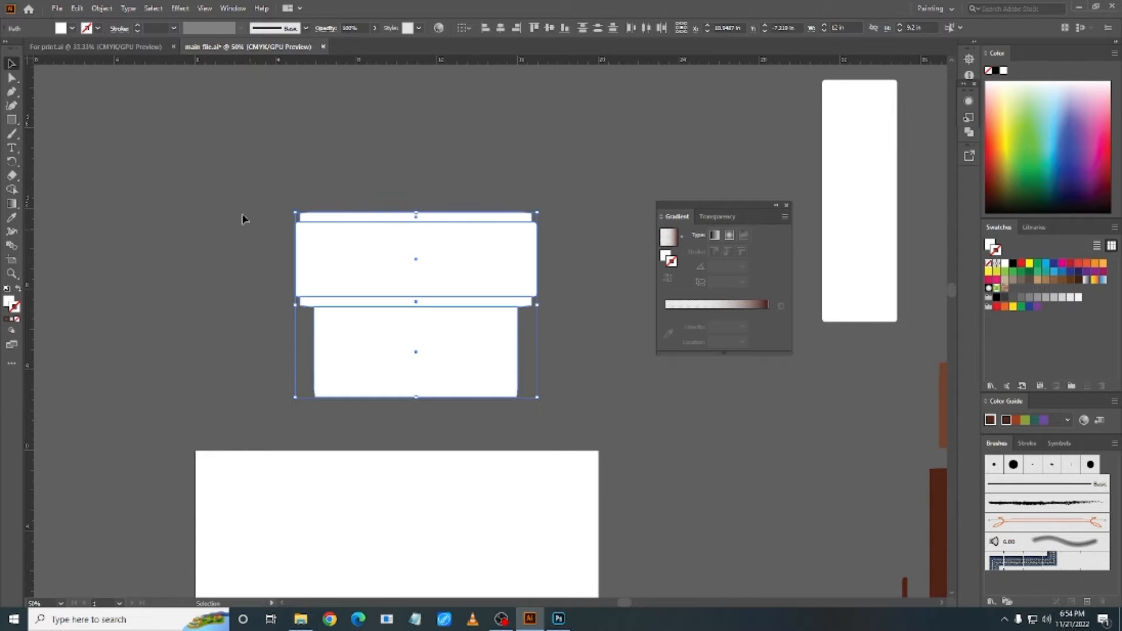
pyautogui.click(326, 178)
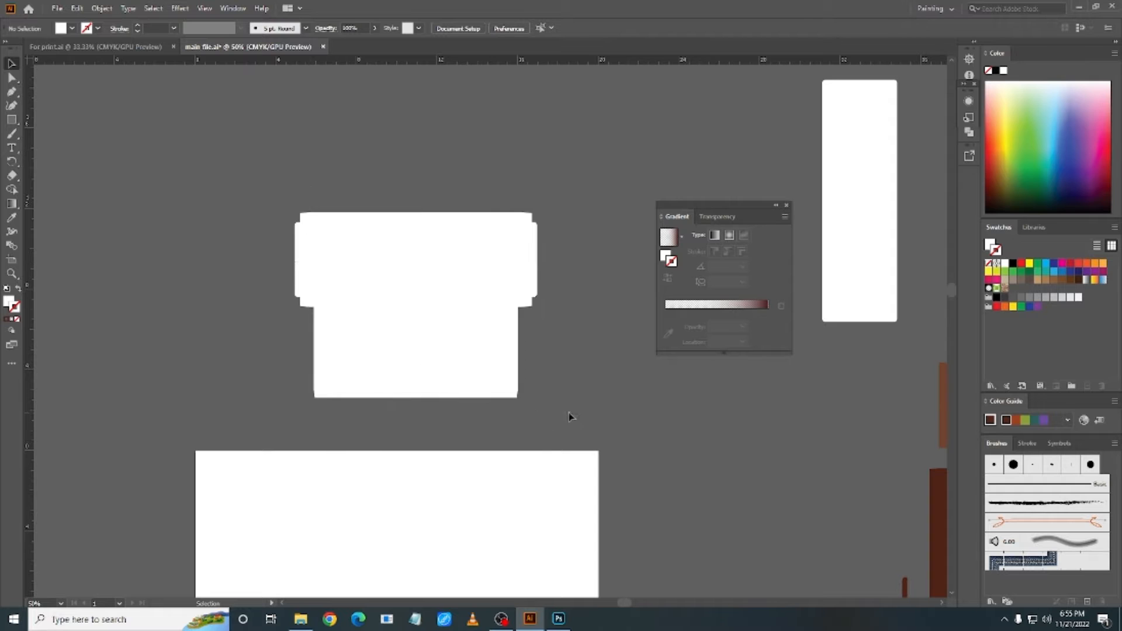
# Step: Check the dimensions of the template's individual pieces: the lower back panel, the wide front panel and the narrow side strips
pyautogui.hotkey('ctrl', 'z')
pyautogui.click(574, 372)
pyautogui.click(440, 336)
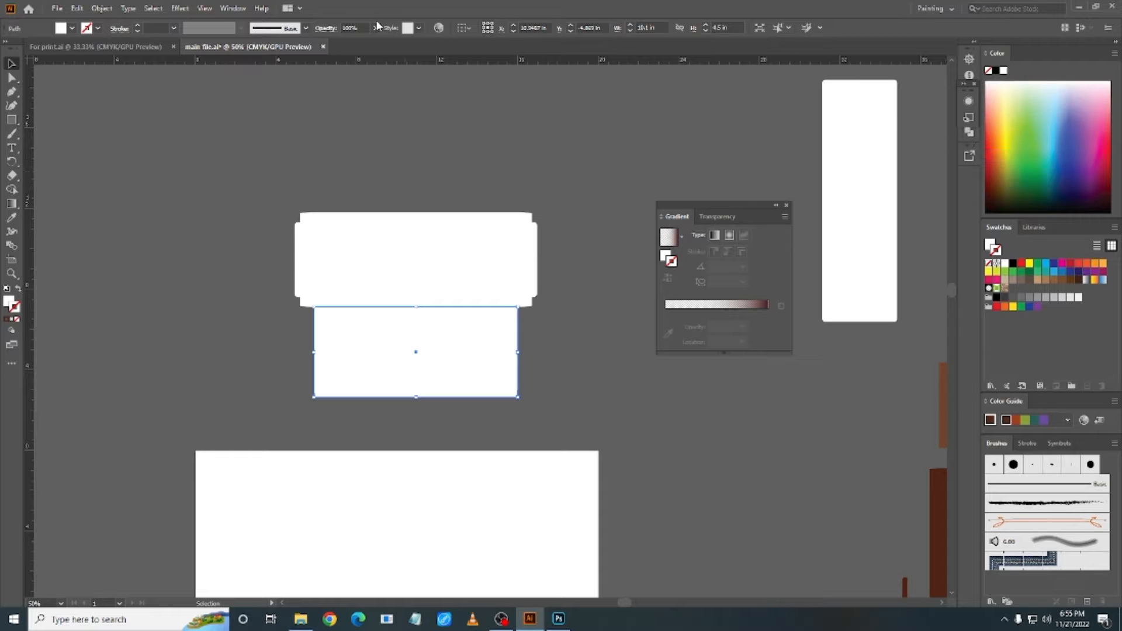
pyautogui.click(233, 8)
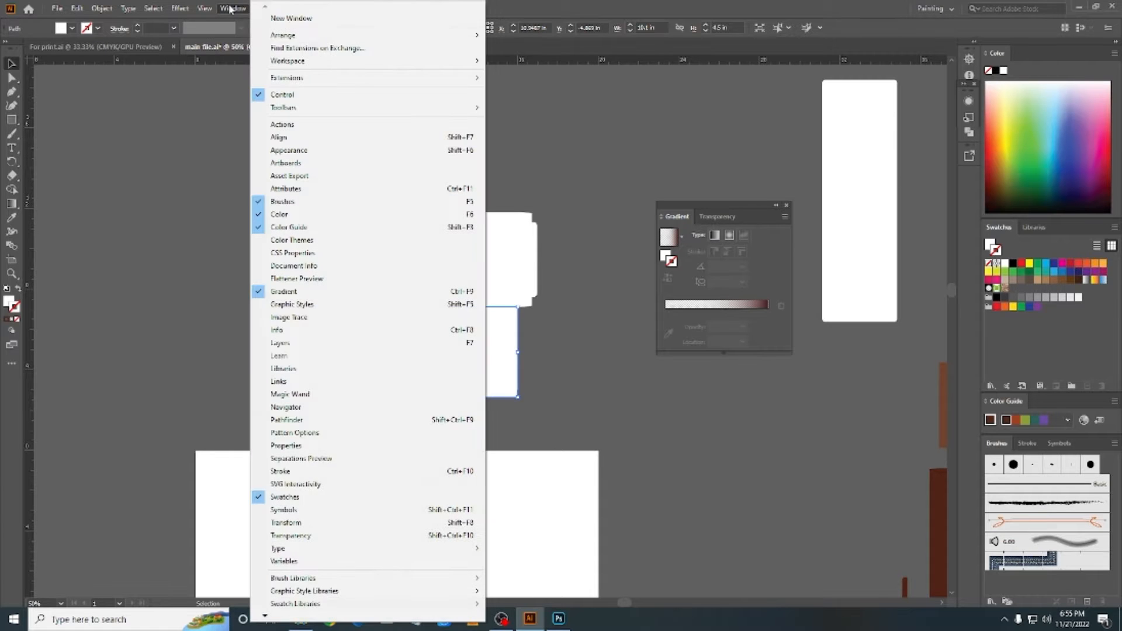
pyautogui.click(541, 127)
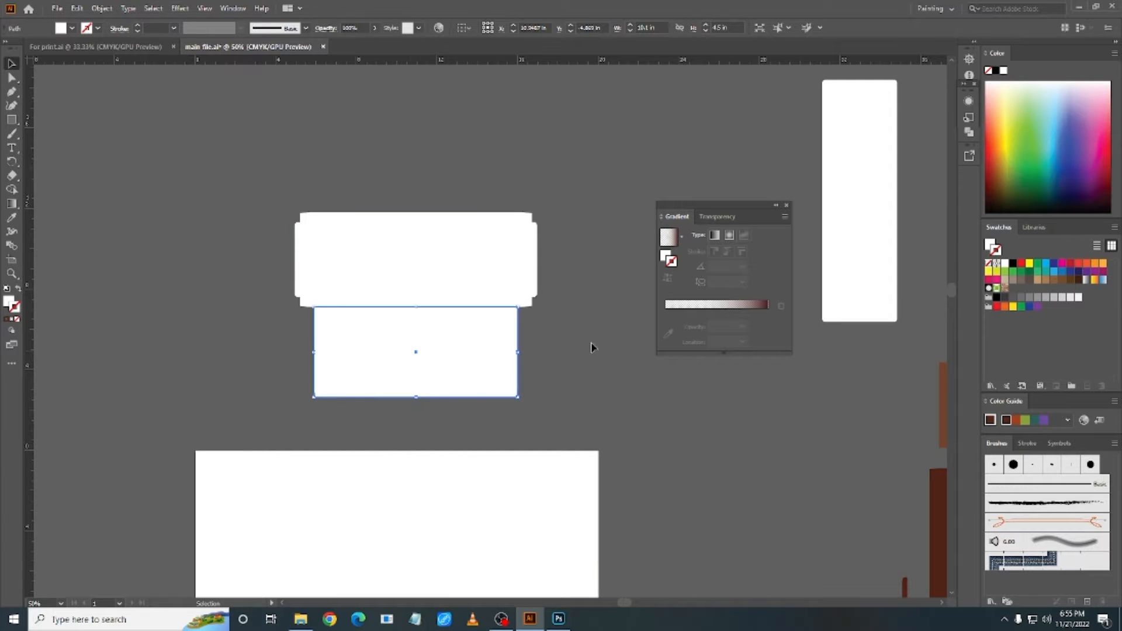
pyautogui.click(478, 253)
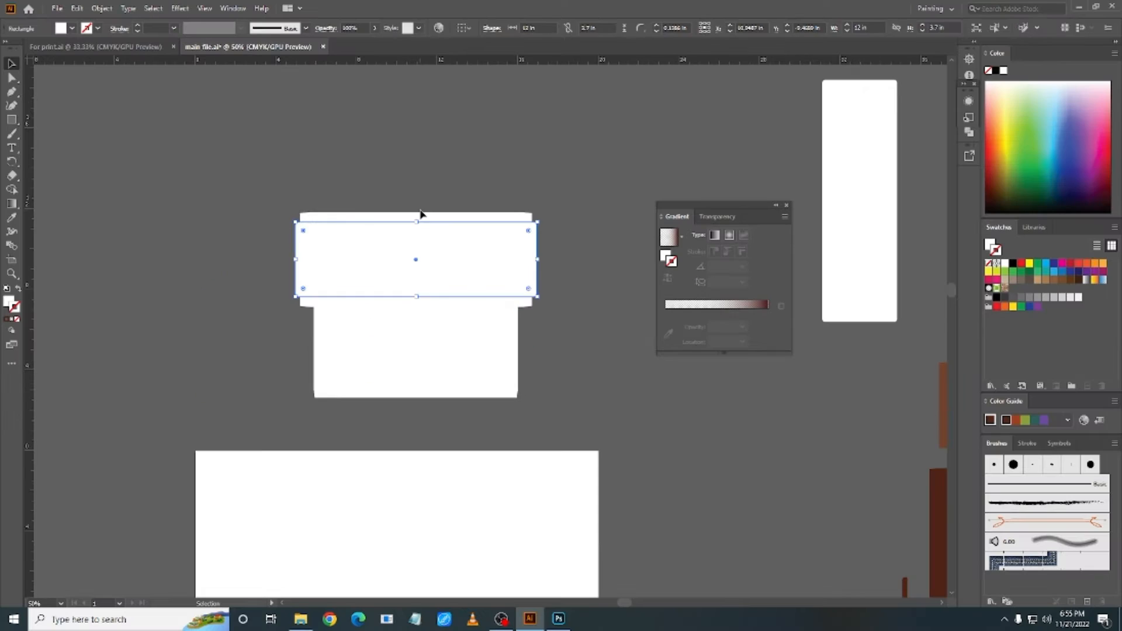
pyautogui.click(422, 217)
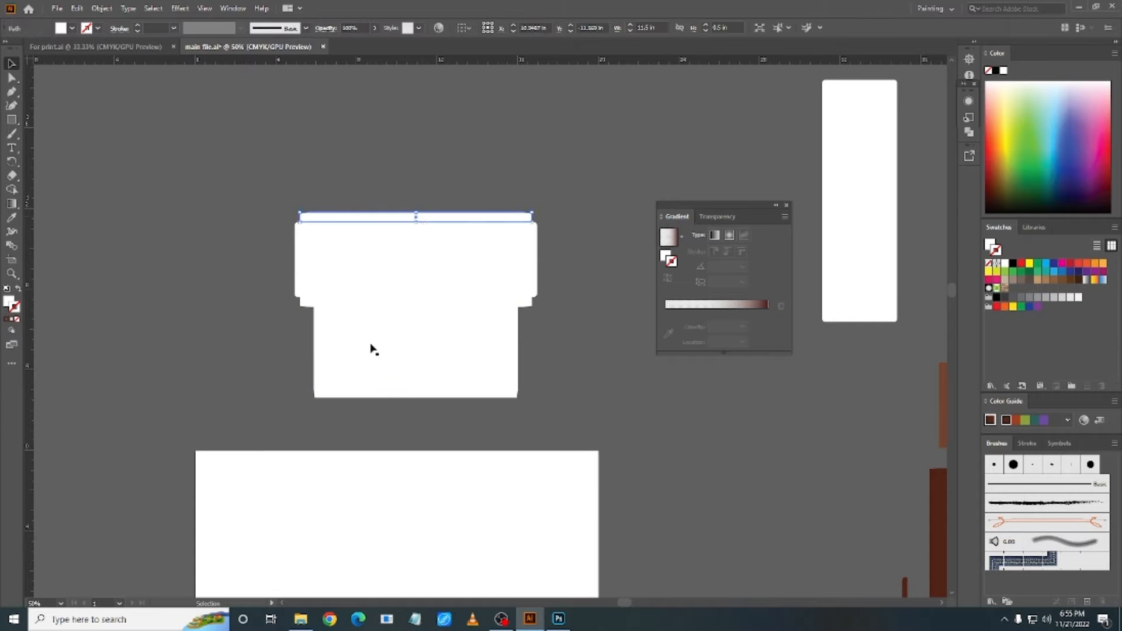
pyautogui.keyDown('shift'); pyautogui.click(309, 302); pyautogui.keyUp('shift')
pyautogui.click(325, 182)
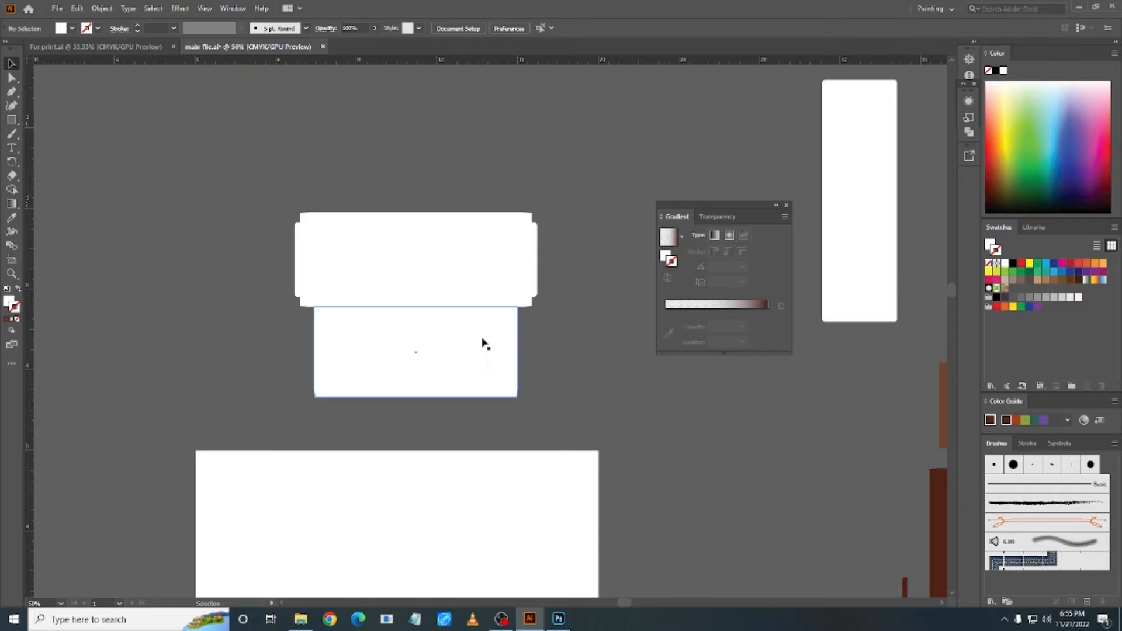
# Step: Rotate the entire white box template 90° clockwise so that its front panel stands upright
pyautogui.scroll(-2, 484, 345)
pyautogui.moveTo(254, 150); pyautogui.dragTo(581, 353)
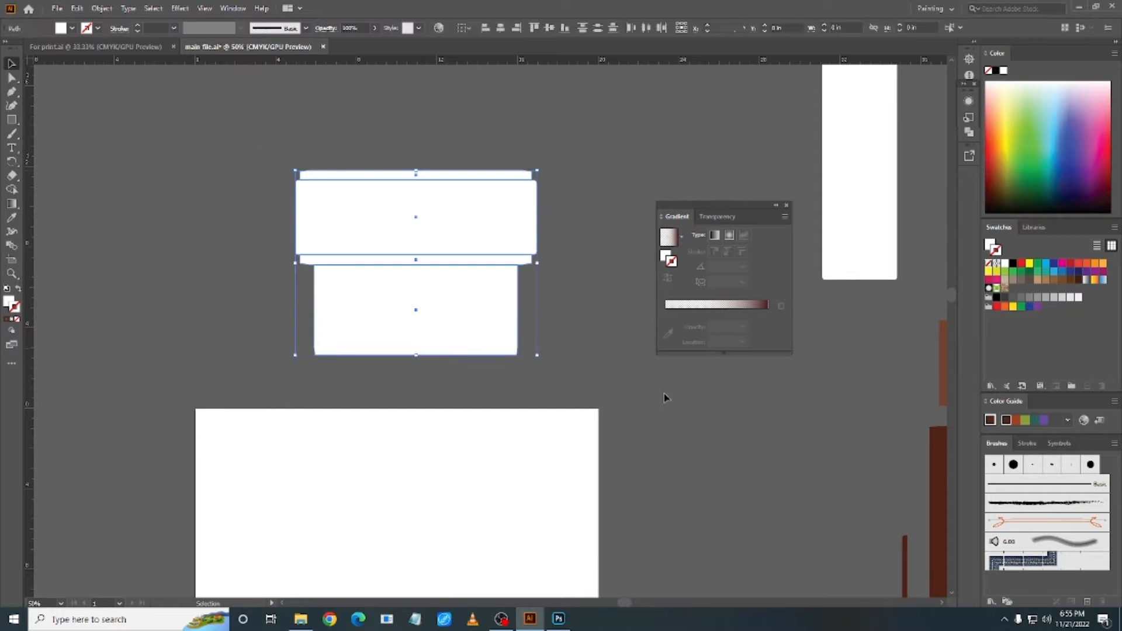
pyautogui.moveTo(664, 397); pyautogui.dragTo(317, 215)
pyautogui.scroll(-1, 625, 435)
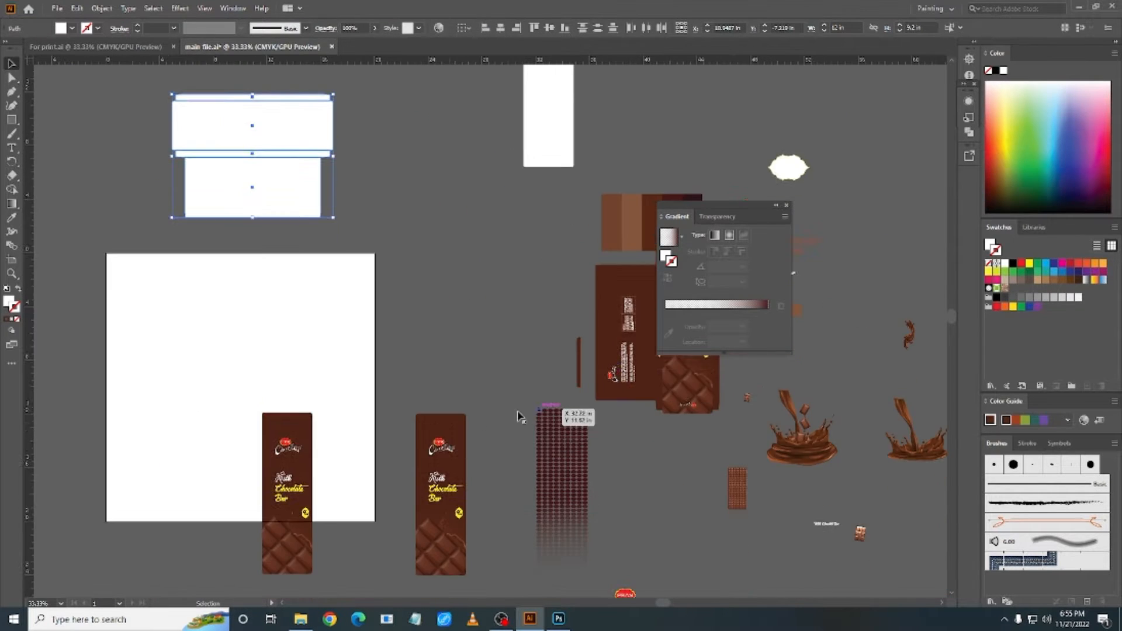
pyautogui.scroll(-2, 519, 414)
pyautogui.hscroll(2, 458, 421)
pyautogui.scroll(4, 458, 420)
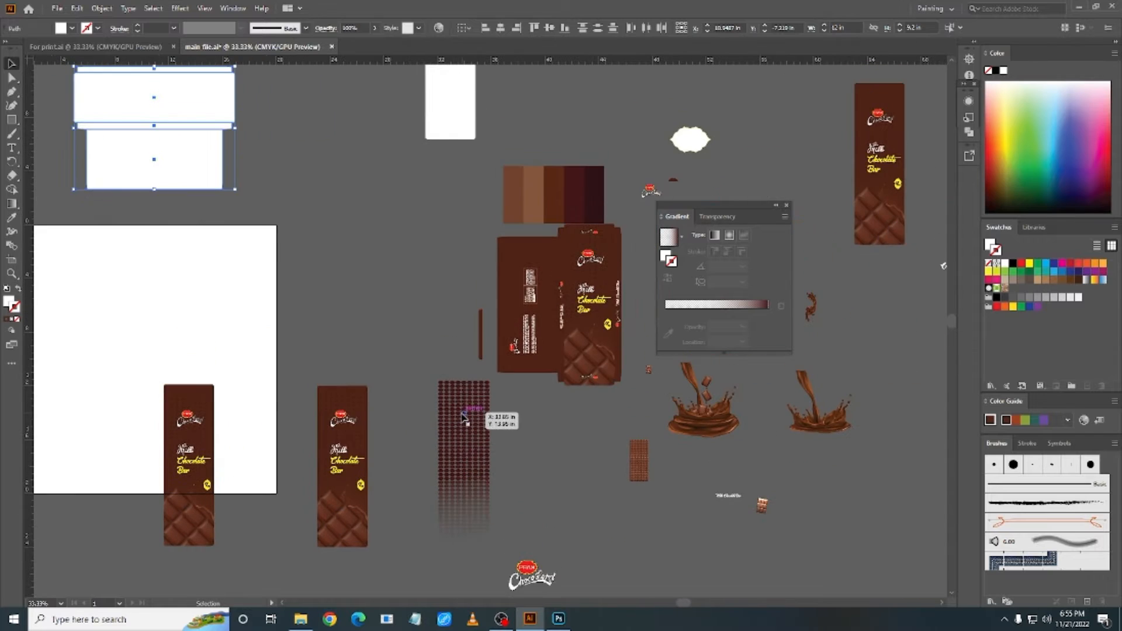
pyautogui.press('v')
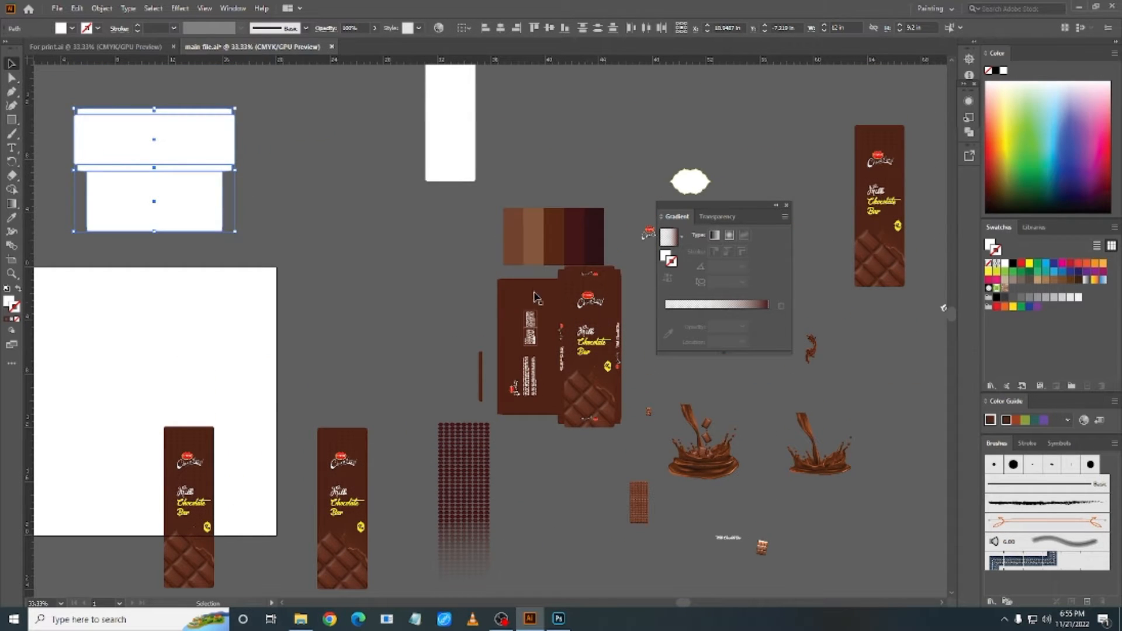
pyautogui.moveTo(241, 107); pyautogui.dragTo(219, 225)
pyautogui.click(248, 190)
# Step: Try placing a duplicate of the template's tall front panel above the brown colour palette, and delete the duplicate
pyautogui.click(193, 188)
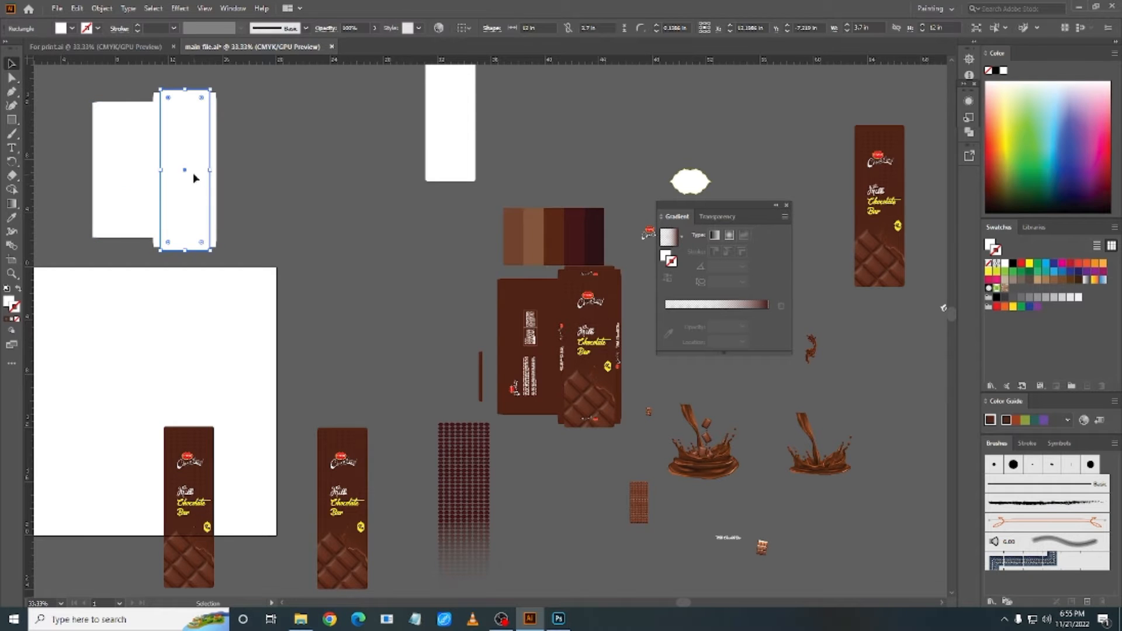
pyautogui.moveTo(191, 176); pyautogui.dragTo(577, 132)
pyautogui.scroll(3, 561, 155)
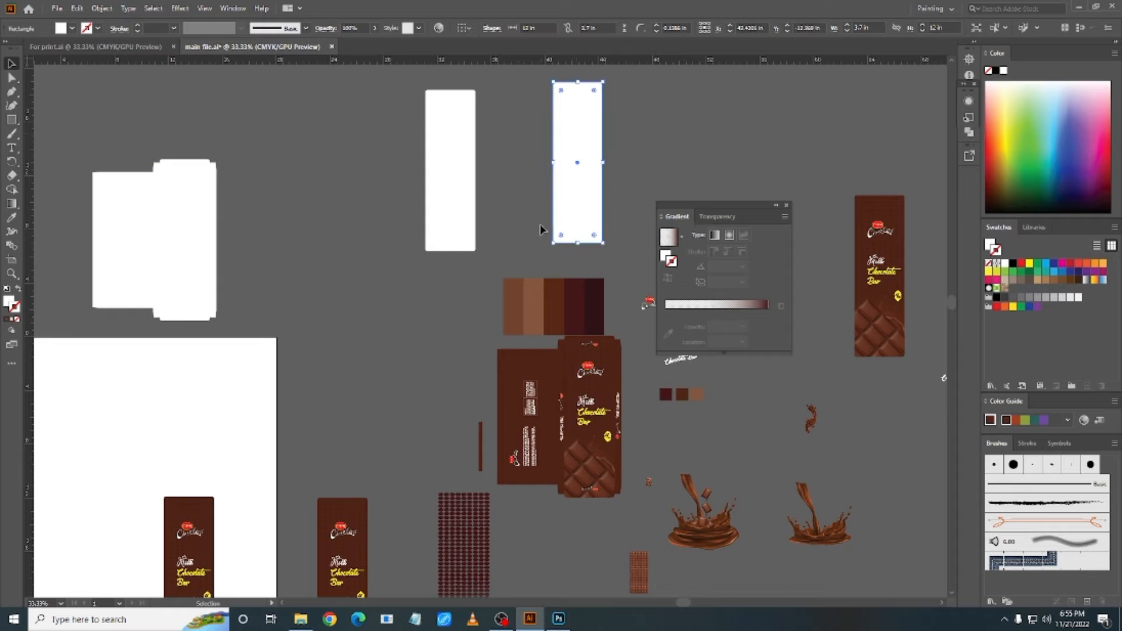
pyautogui.hotkey('ctrl', 'z')
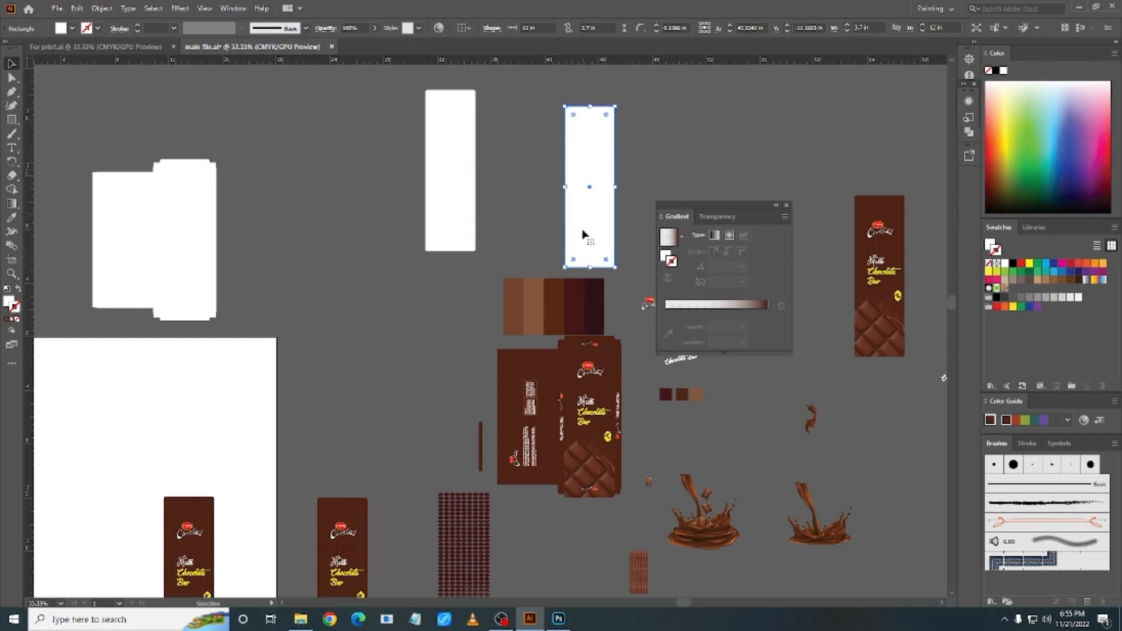
pyautogui.press('Delete')
# Step: Examine the front-panel design beside the artboard up close, including its logo, product title, piece-count badge and chocolate image
pyautogui.scroll(-5, 327, 373)
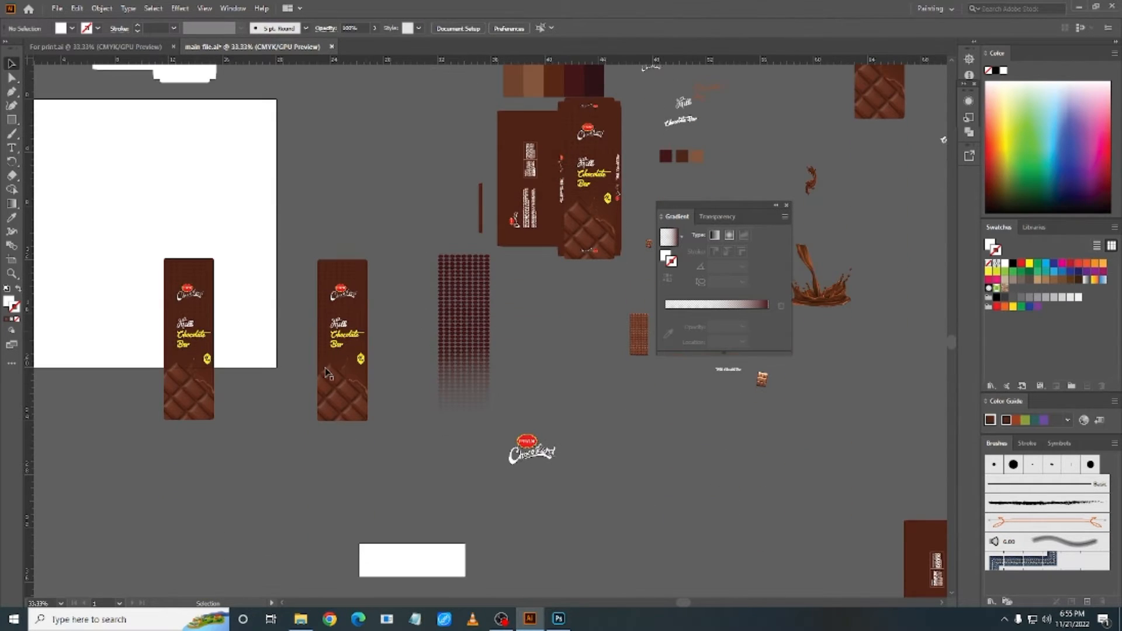
pyautogui.scroll(1, 337, 371)
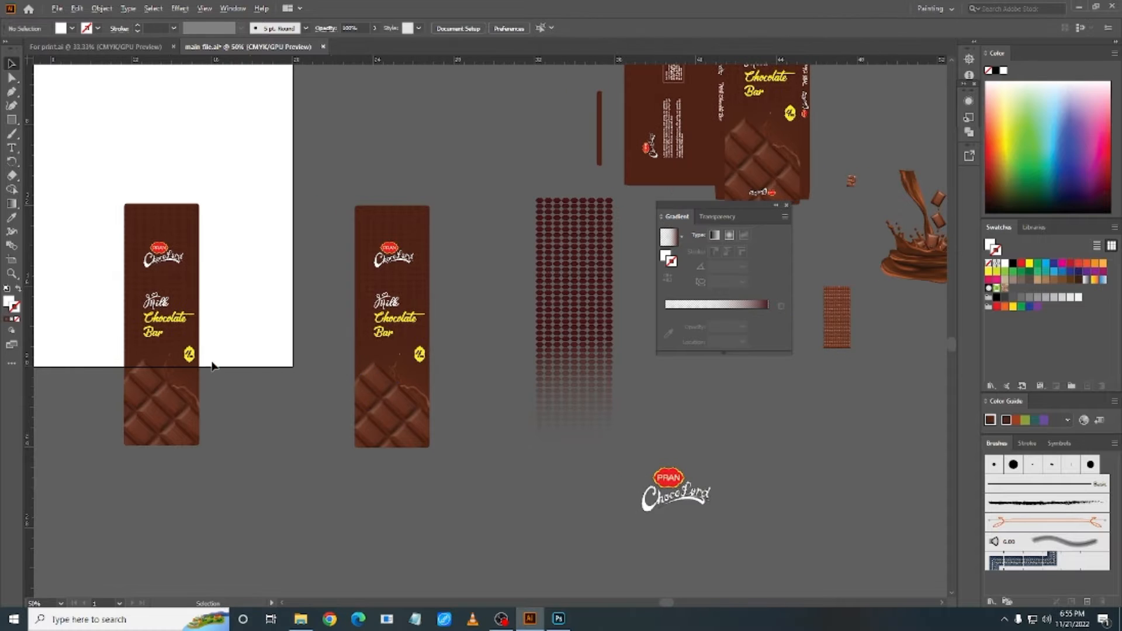
pyautogui.scroll(2, 213, 366)
pyautogui.scroll(-2, 393, 319)
pyautogui.scroll(1, 462, 311)
pyautogui.scroll(1, 492, 289)
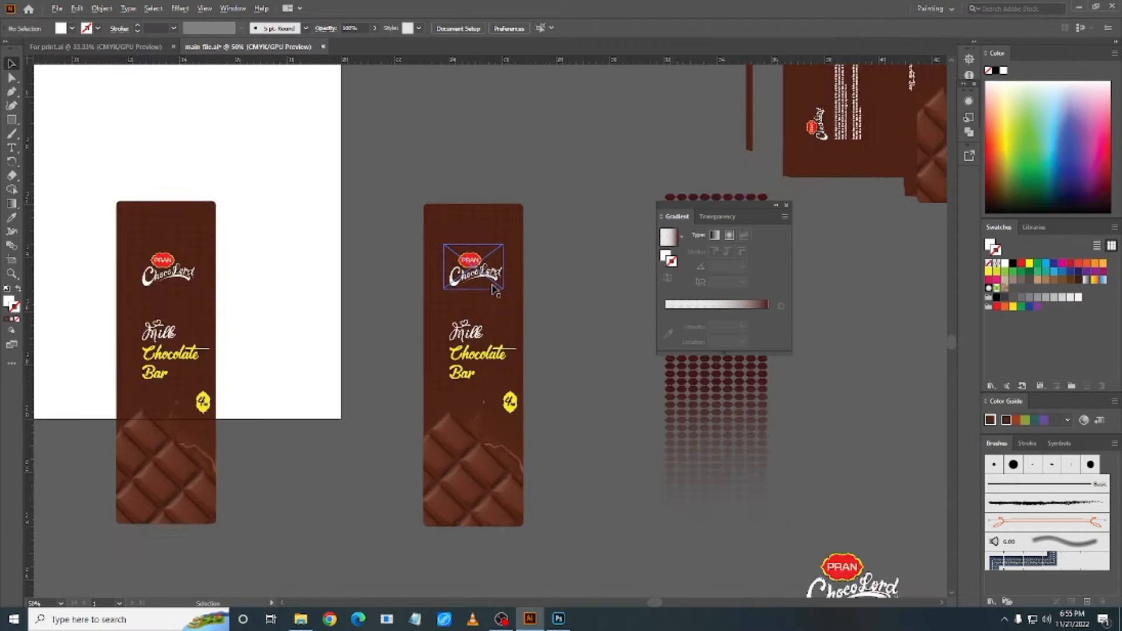
pyautogui.scroll(2, 494, 289)
pyautogui.scroll(-3, 444, 278)
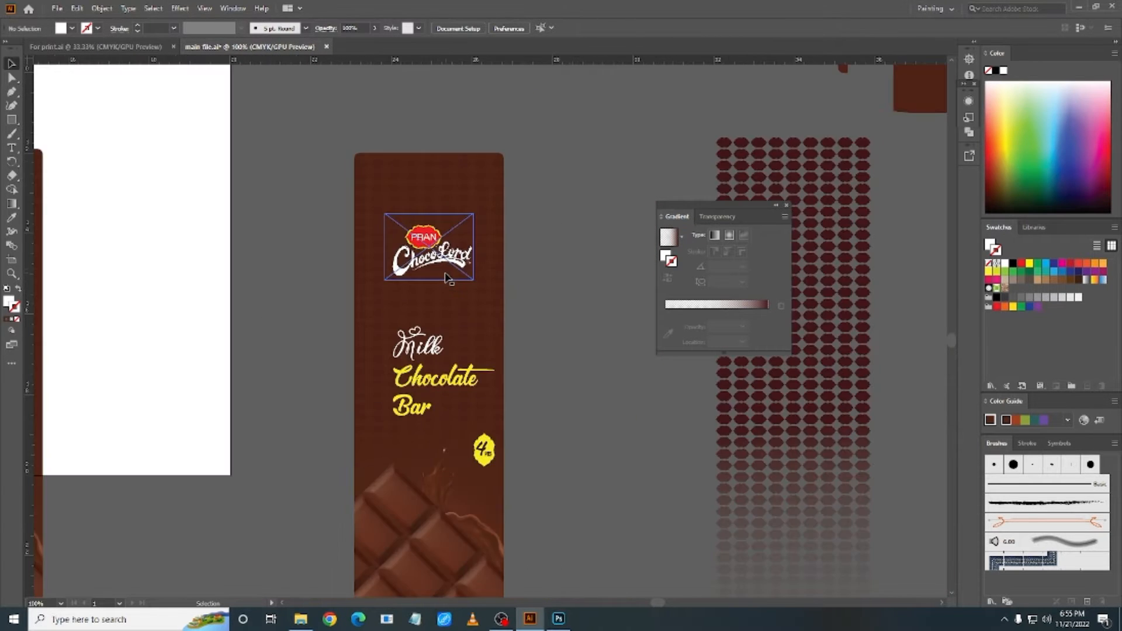
pyautogui.scroll(-1, 556, 327)
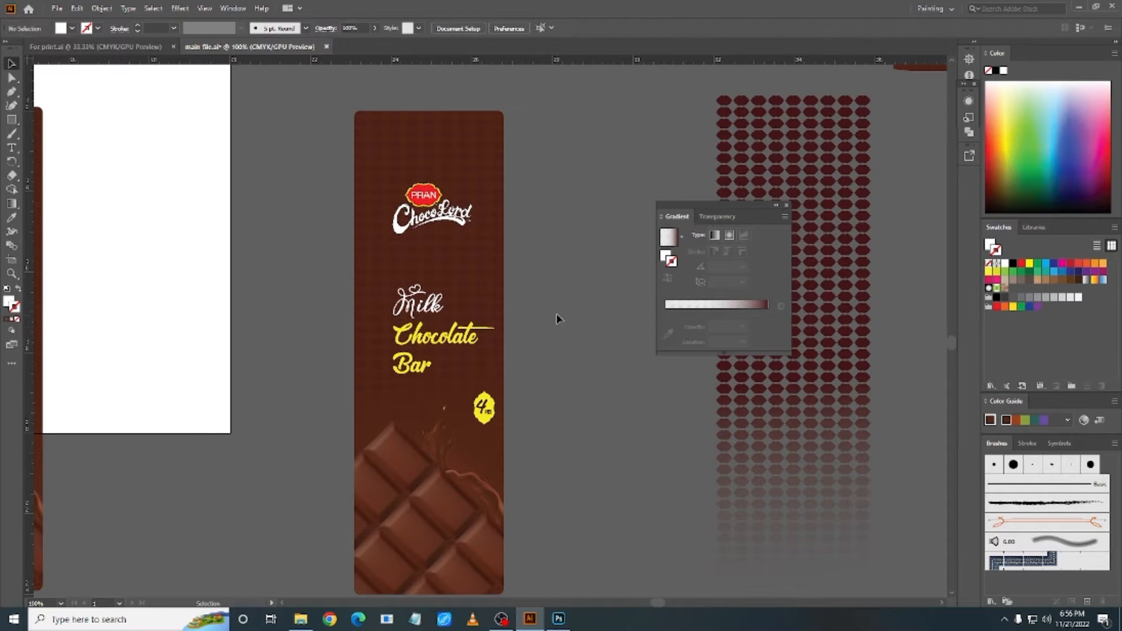
pyautogui.scroll(-2, 556, 315)
pyautogui.scroll(1, 555, 313)
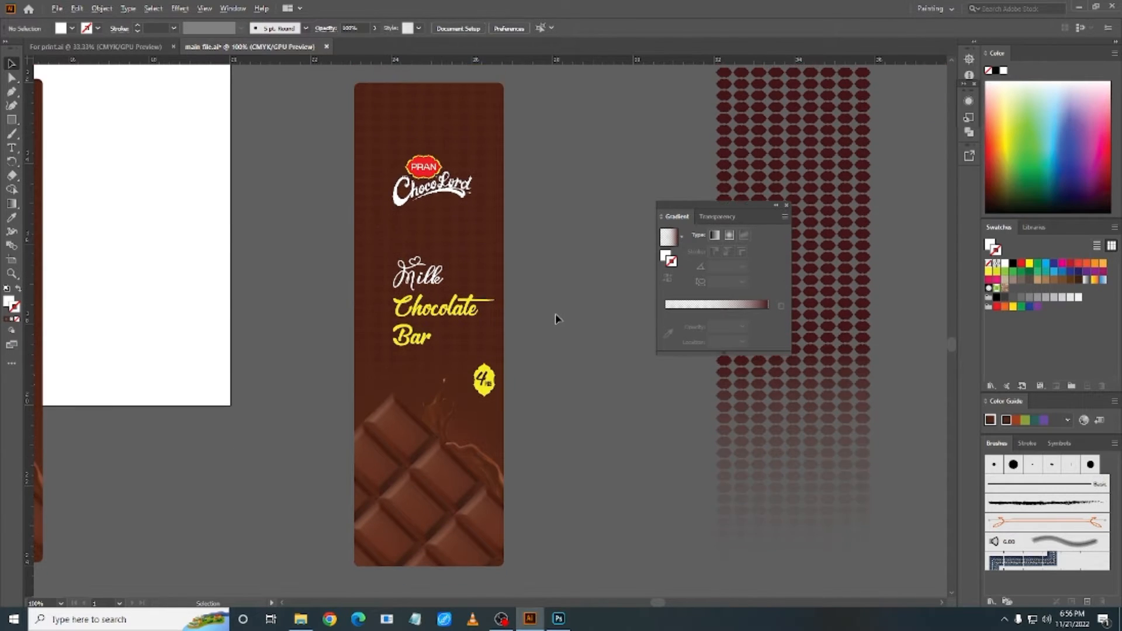
# Step: Examine the logo, title lettering and subtle background pattern on the front-panel design overlapping the artboard
pyautogui.scroll(-2, 555, 314)
pyautogui.hscroll(-5, 468, 281)
pyautogui.scroll(1, 397, 269)
pyautogui.scroll(3, 397, 269)
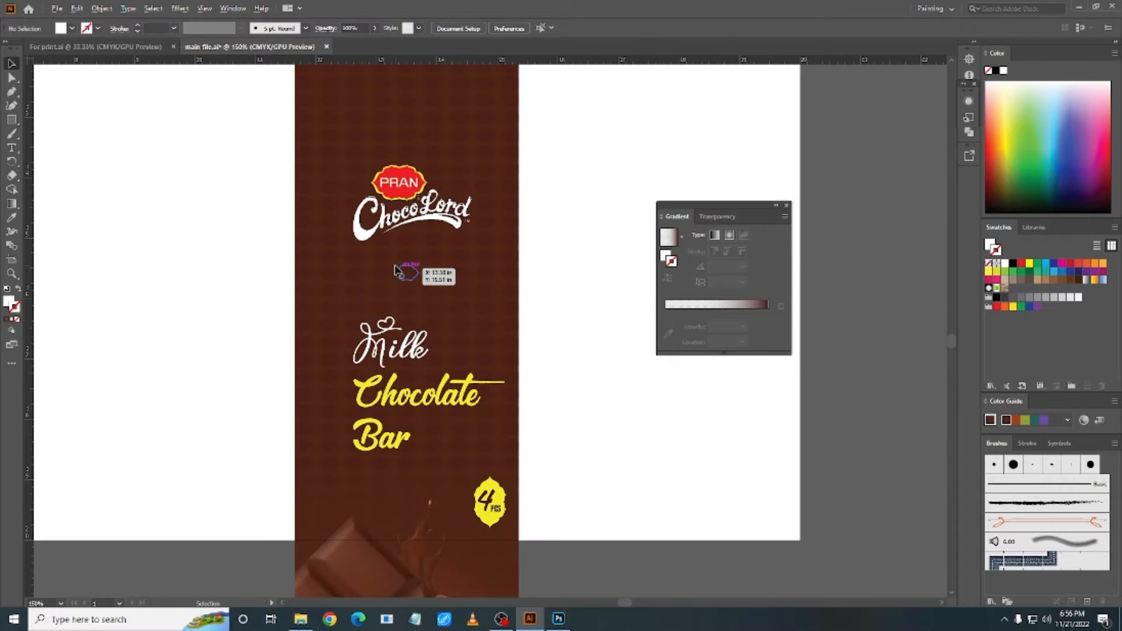
pyautogui.scroll(-1, 393, 268)
pyautogui.scroll(-2, 394, 354)
pyautogui.scroll(-2, 351, 316)
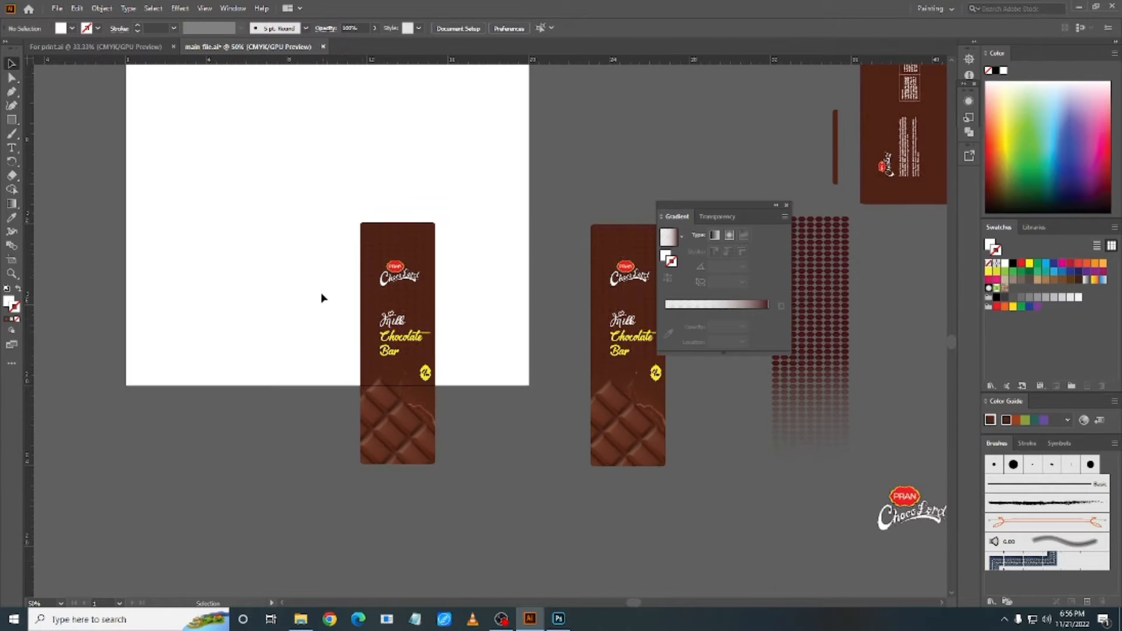
# Step: Move the front-panel design group off the artboard into the empty space below it
pyautogui.moveTo(341, 200); pyautogui.dragTo(363, 345)
pyautogui.scroll(-3, 412, 410)
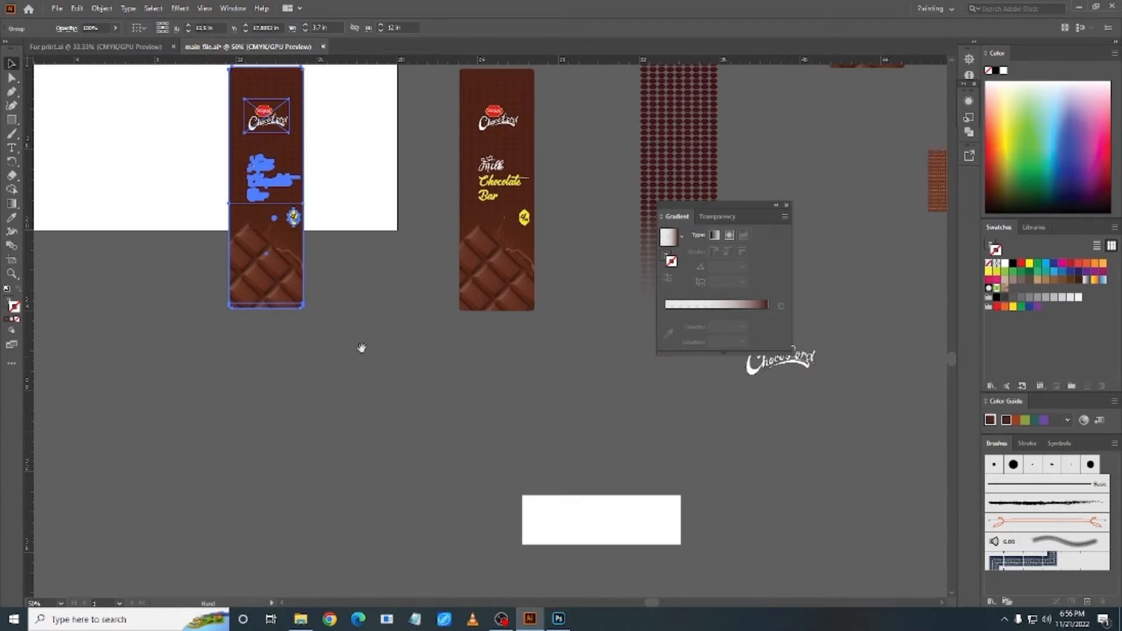
pyautogui.moveTo(294, 254); pyautogui.dragTo(353, 442)
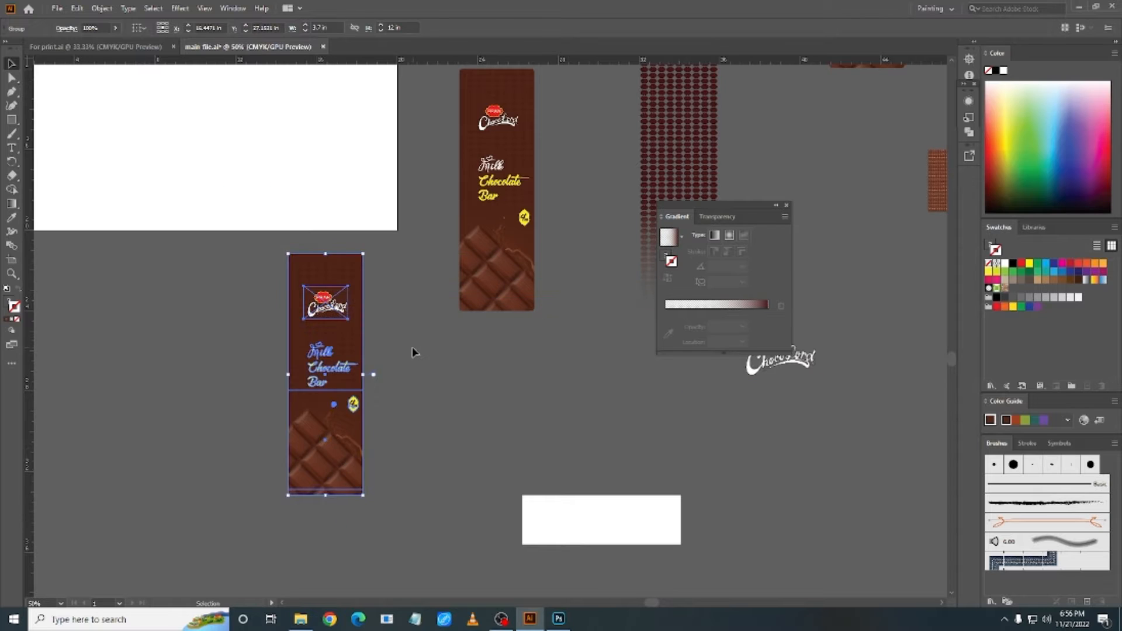
# Step: Examine the logo, title lettering and chocolate image on the front-panel design moved below the artboard
pyautogui.click(413, 351)
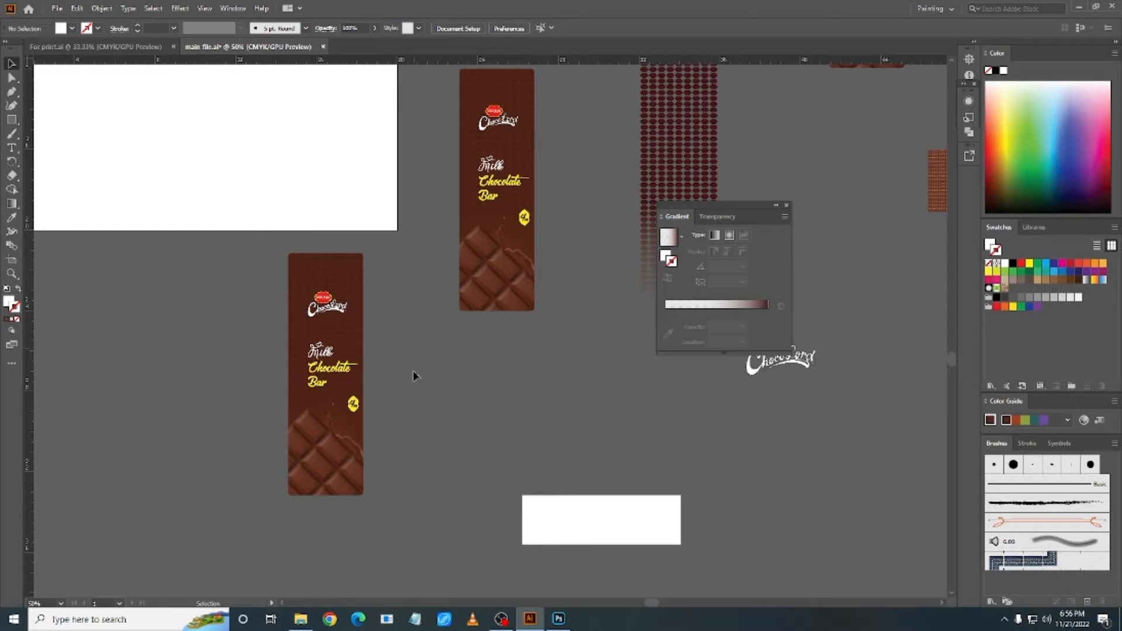
pyautogui.scroll(1, 348, 369)
pyautogui.scroll(1, 349, 369)
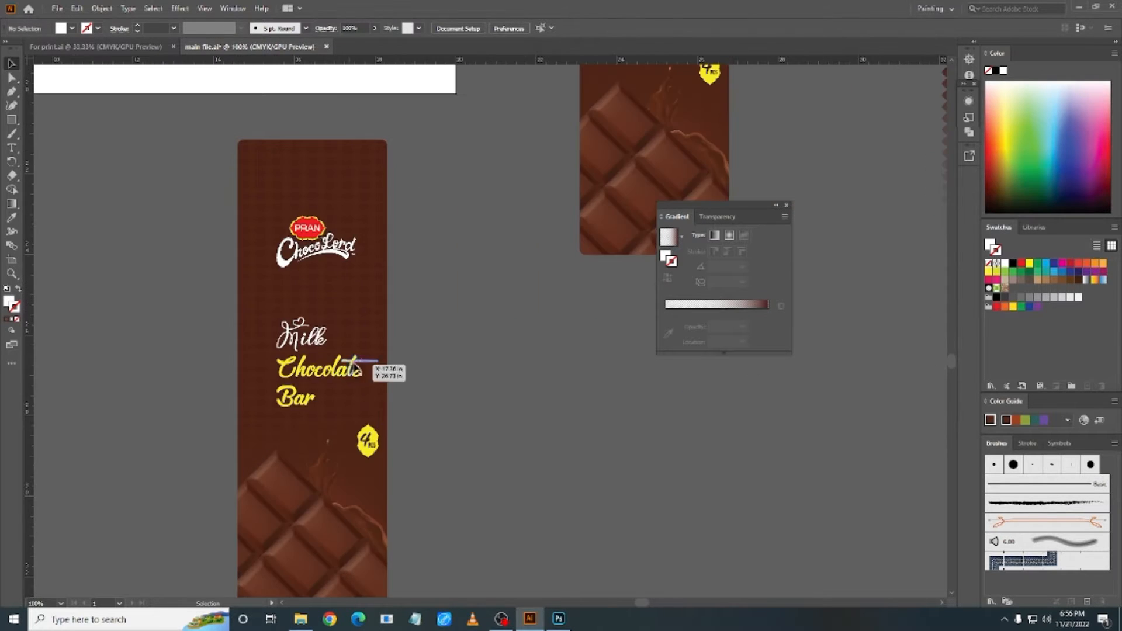
pyautogui.scroll(-1, 401, 358)
pyautogui.moveTo(473, 325); pyautogui.dragTo(485, 378)
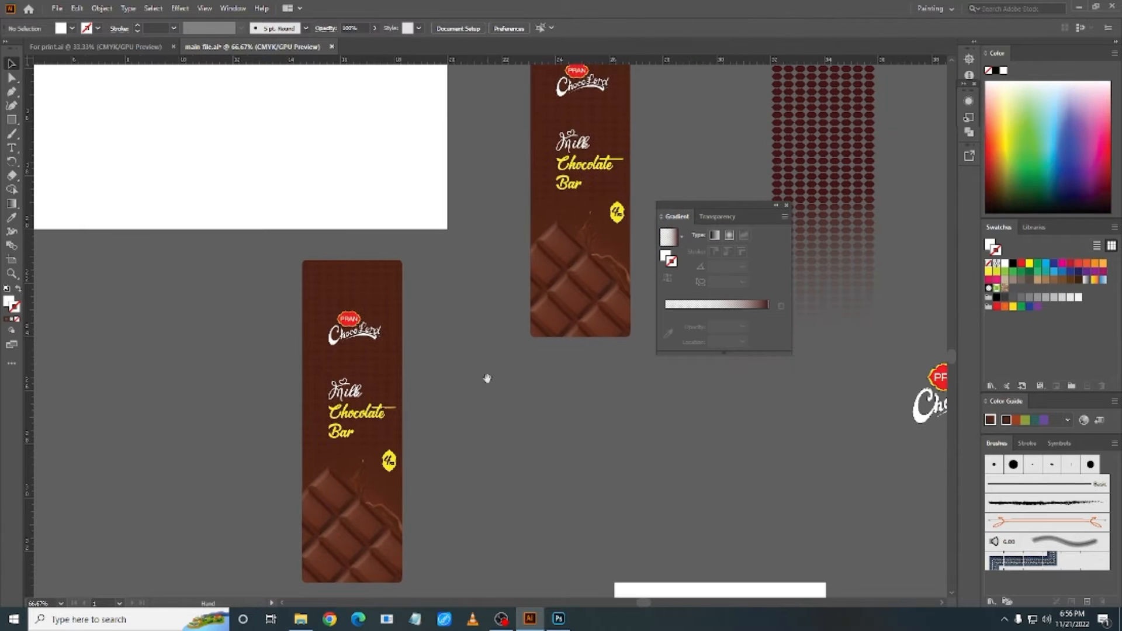
pyautogui.scroll(1, 338, 321)
pyautogui.click(356, 320)
pyautogui.scroll(-1, 356, 320)
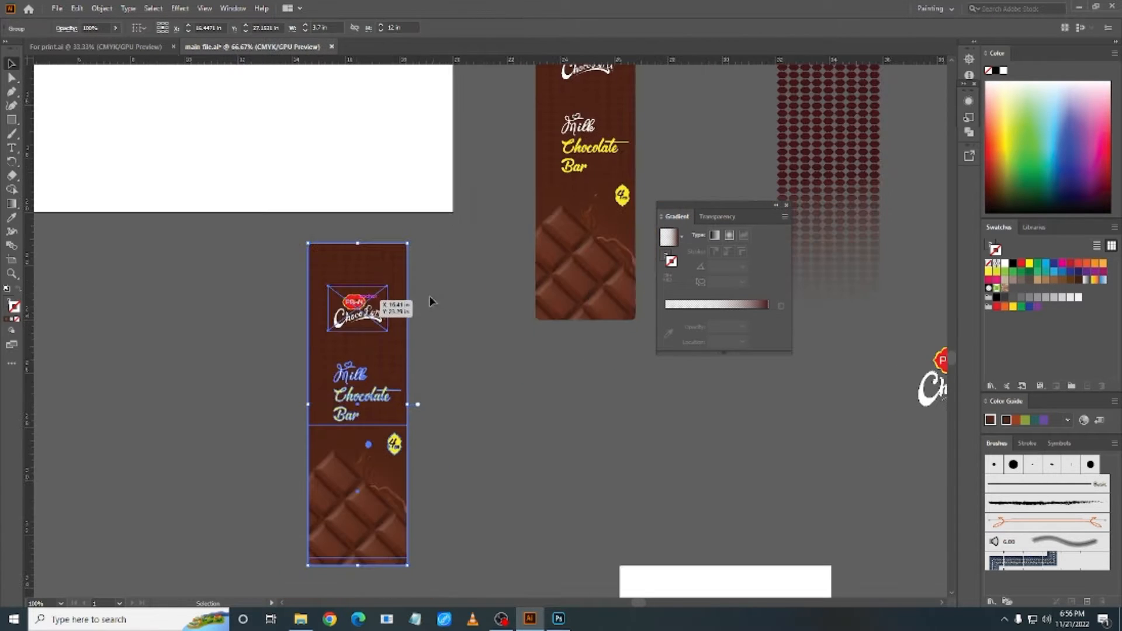
pyautogui.moveTo(459, 258); pyautogui.dragTo(357, 539)
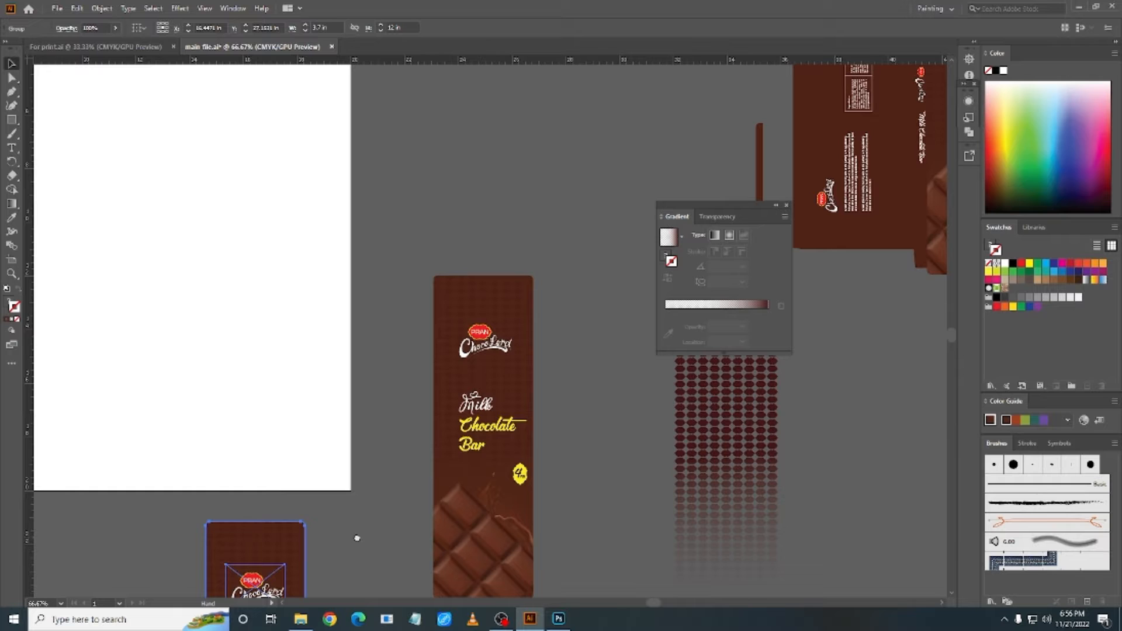
# Step: Inspect the logo on the front-panel design beside the artboard, and view the source image logo.png in the pran chocolord folder
pyautogui.click(476, 332)
pyautogui.scroll(2, 470, 324)
pyautogui.scroll(-1, 471, 324)
pyautogui.moveTo(559, 275); pyautogui.dragTo(559, 274)
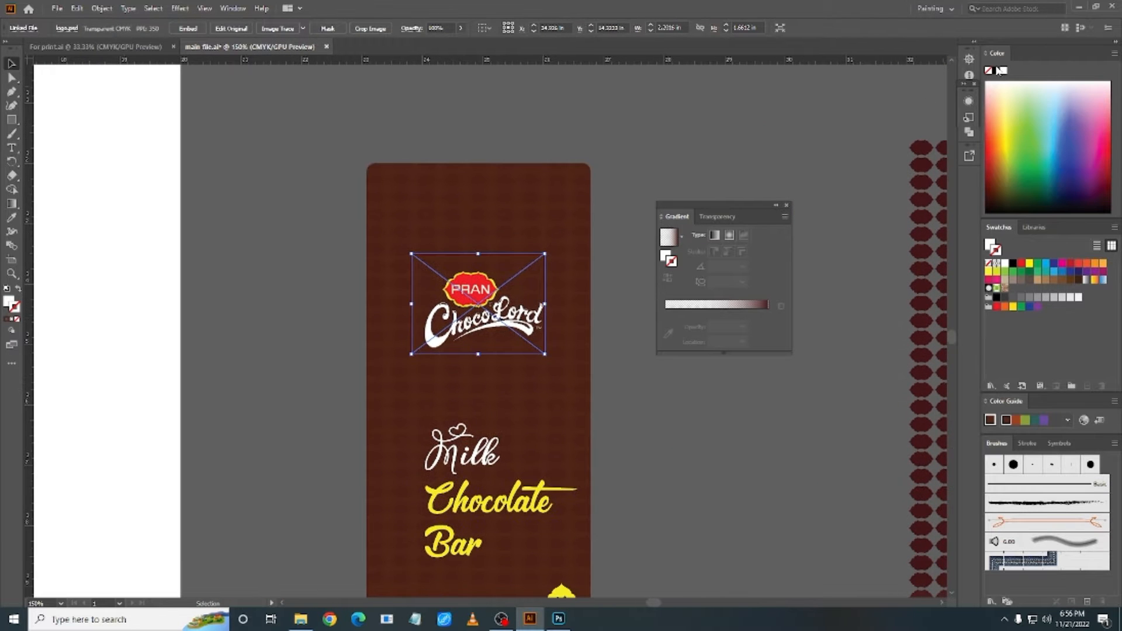
pyautogui.click(1078, 8)
pyautogui.doubleClick(643, 144)
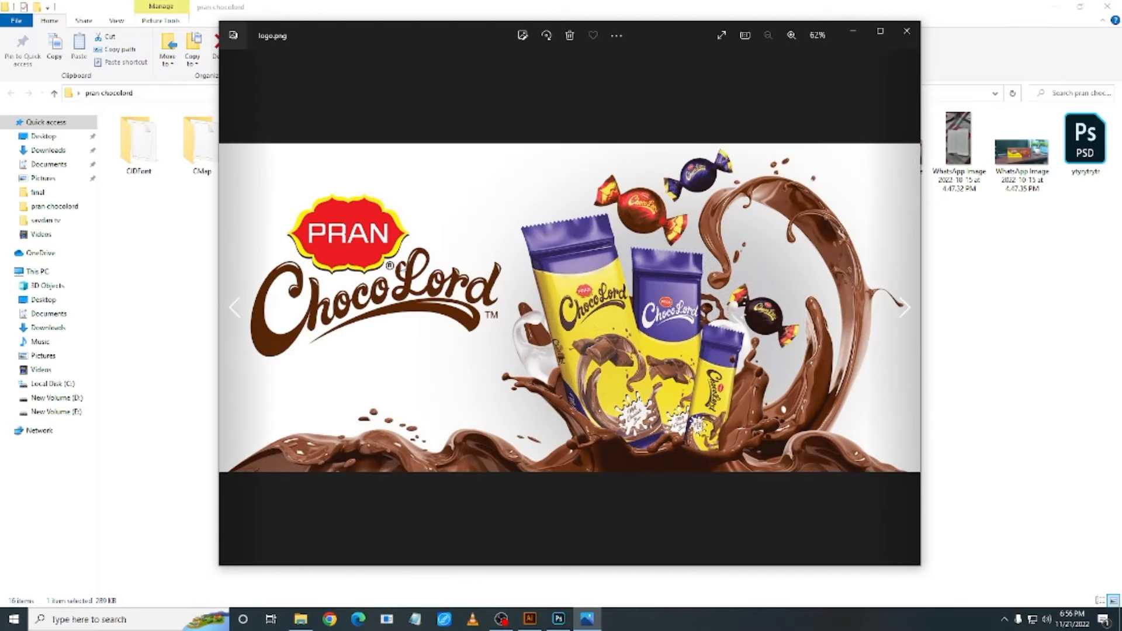
pyautogui.click(907, 31)
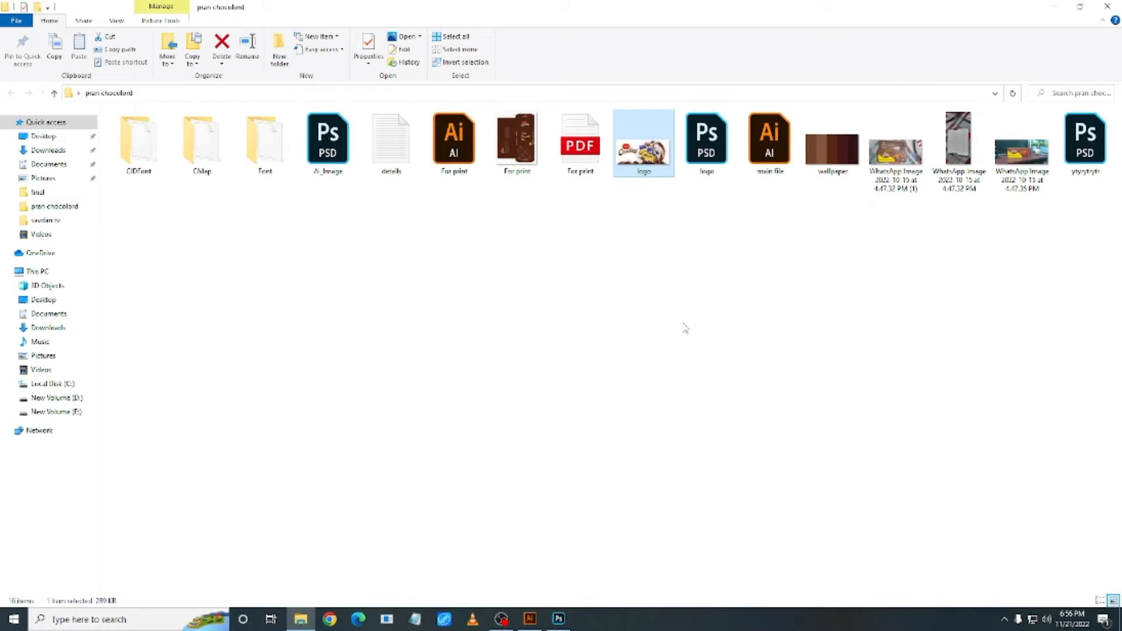
# Step: Place logo.png from the pran chocolord folder into the main file document and move it to the empty space beside the lower box template
pyautogui.click(530, 618)
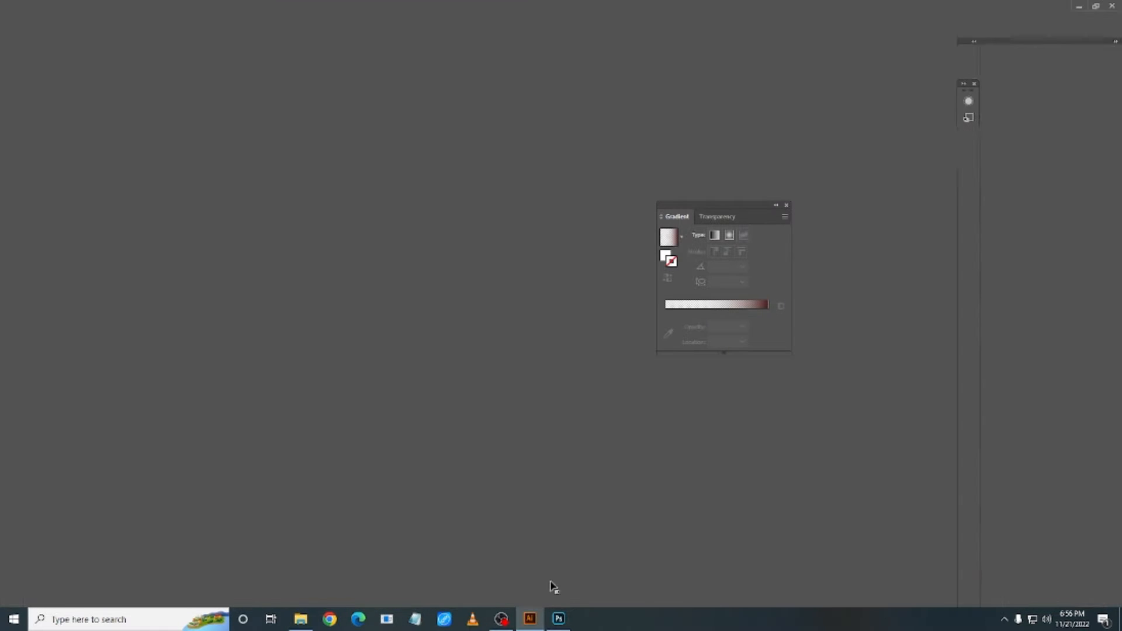
pyautogui.click(1080, 9)
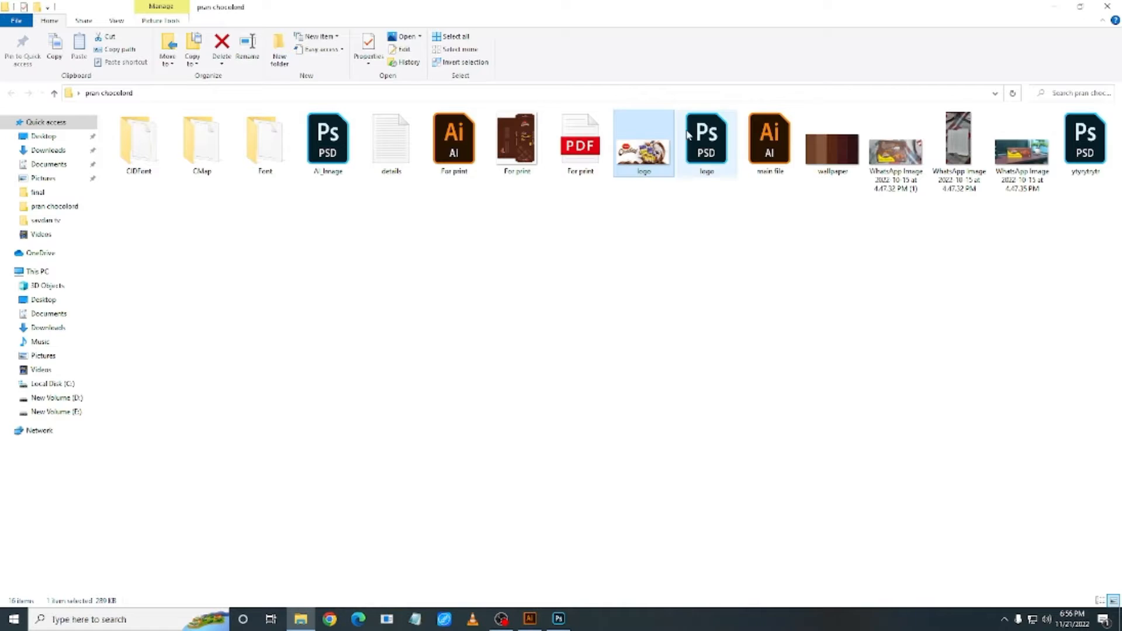
pyautogui.moveTo(643, 145); pyautogui.dragTo(317, 298)
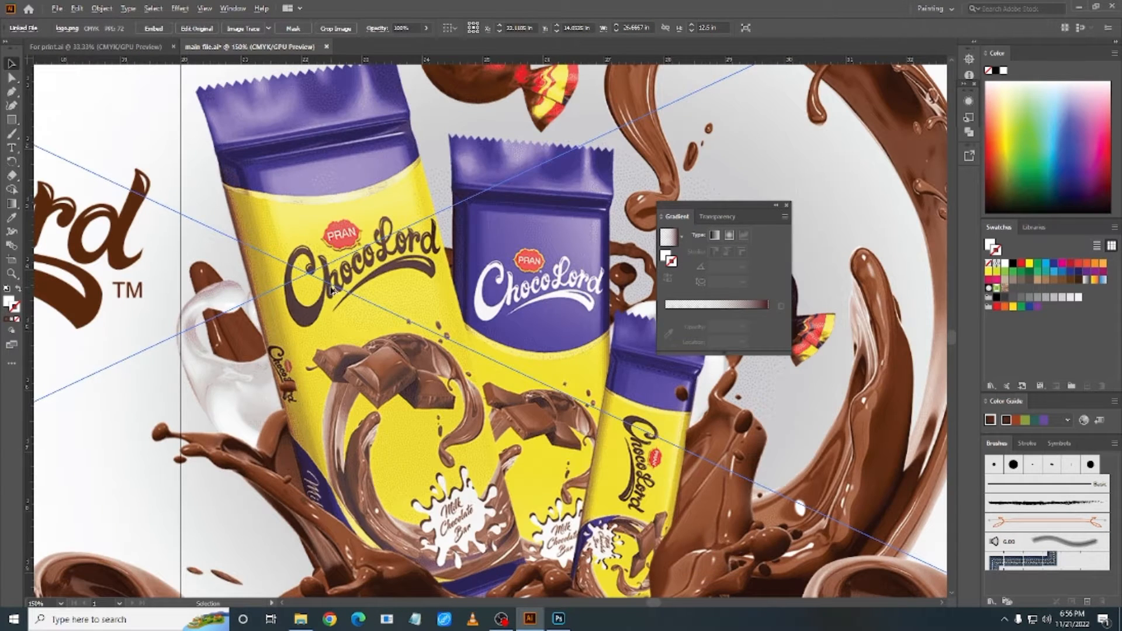
pyautogui.scroll(-2, 332, 291)
pyautogui.scroll(-2, 453, 300)
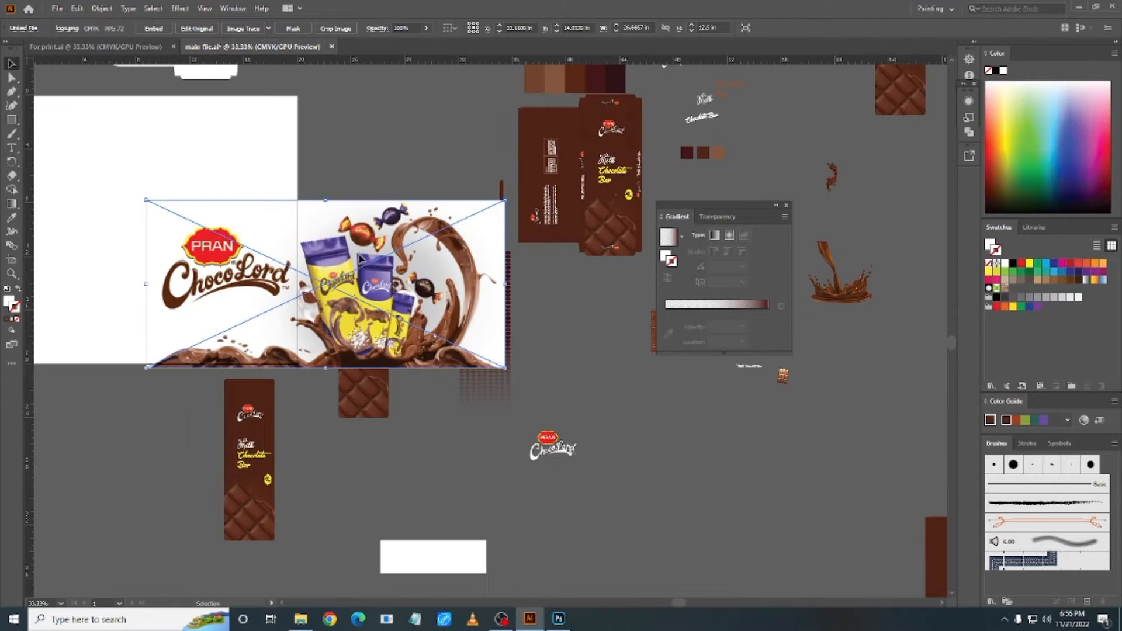
pyautogui.moveTo(380, 272); pyautogui.dragTo(760, 474)
pyautogui.moveTo(573, 388); pyautogui.dragTo(261, 257)
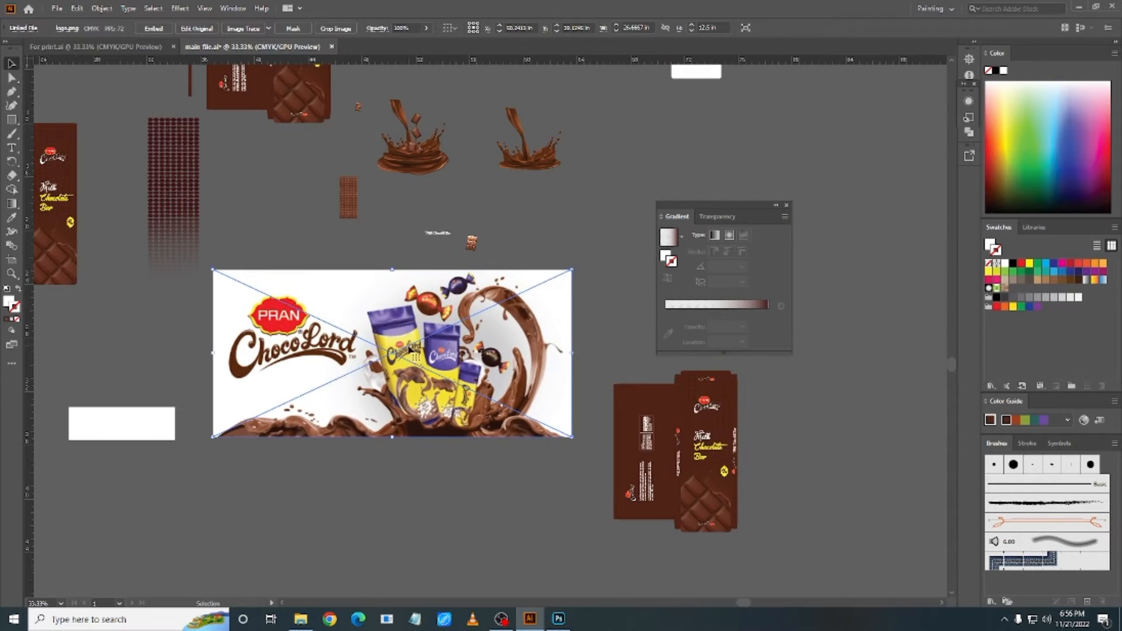
pyautogui.moveTo(412, 350); pyautogui.dragTo(457, 366)
# Step: Embed the placed logo image, and unembed it as a Photoshop PSD file named ggggg in the pran chocolord folder
pyautogui.click(153, 30)
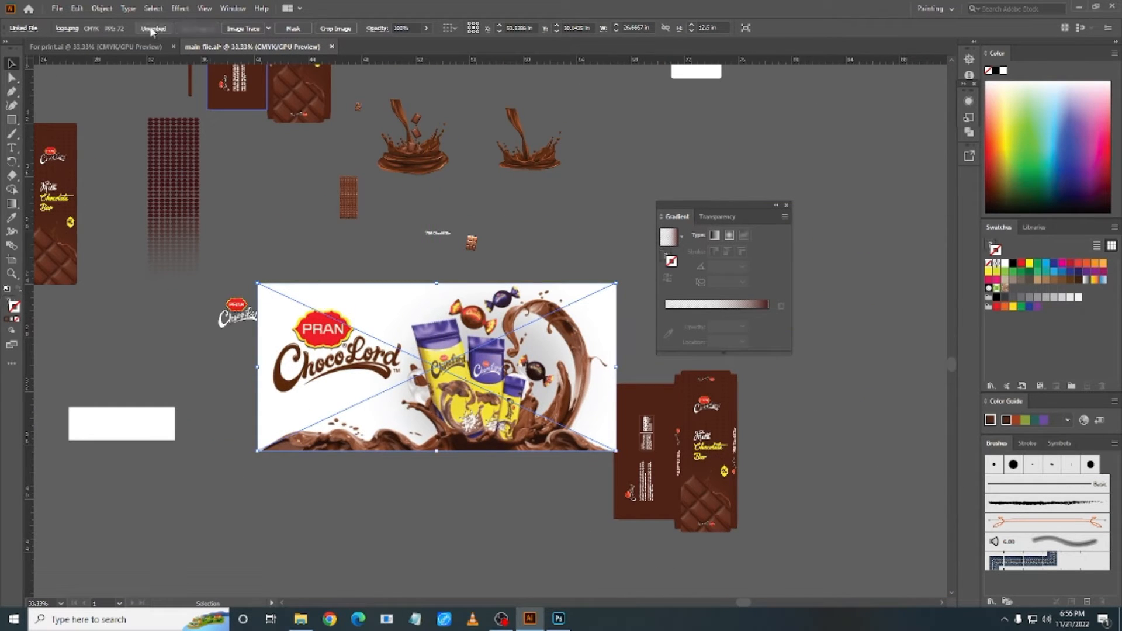
pyautogui.click(153, 29)
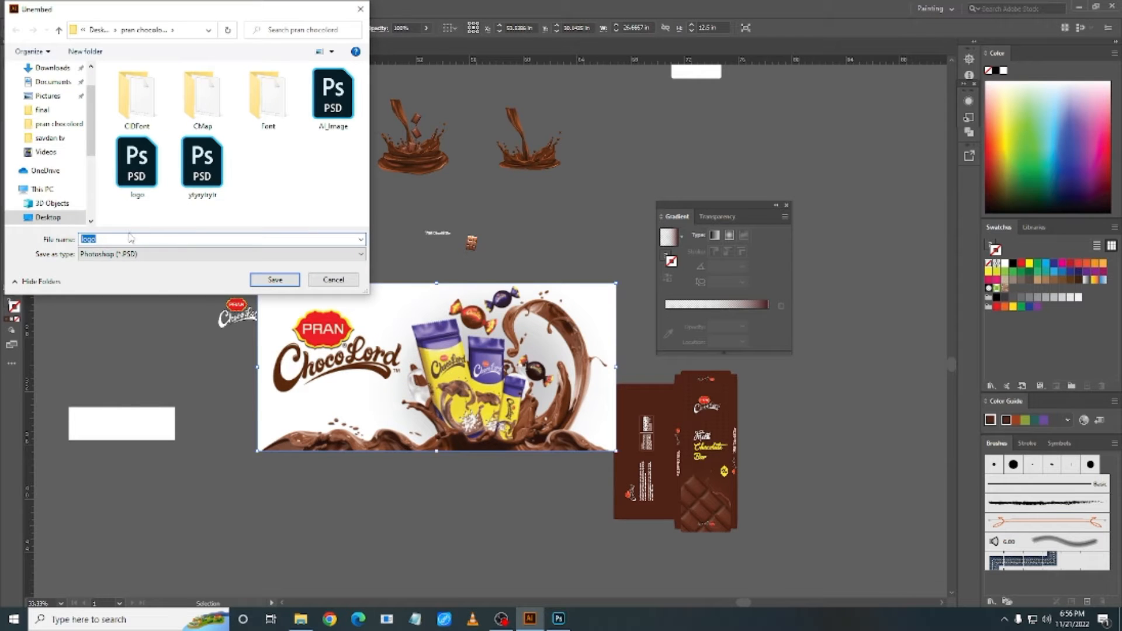
pyautogui.click(274, 280)
# Step: Open the ggggg PSD file from the pran chocolord folder in Photoshop
pyautogui.click(300, 619)
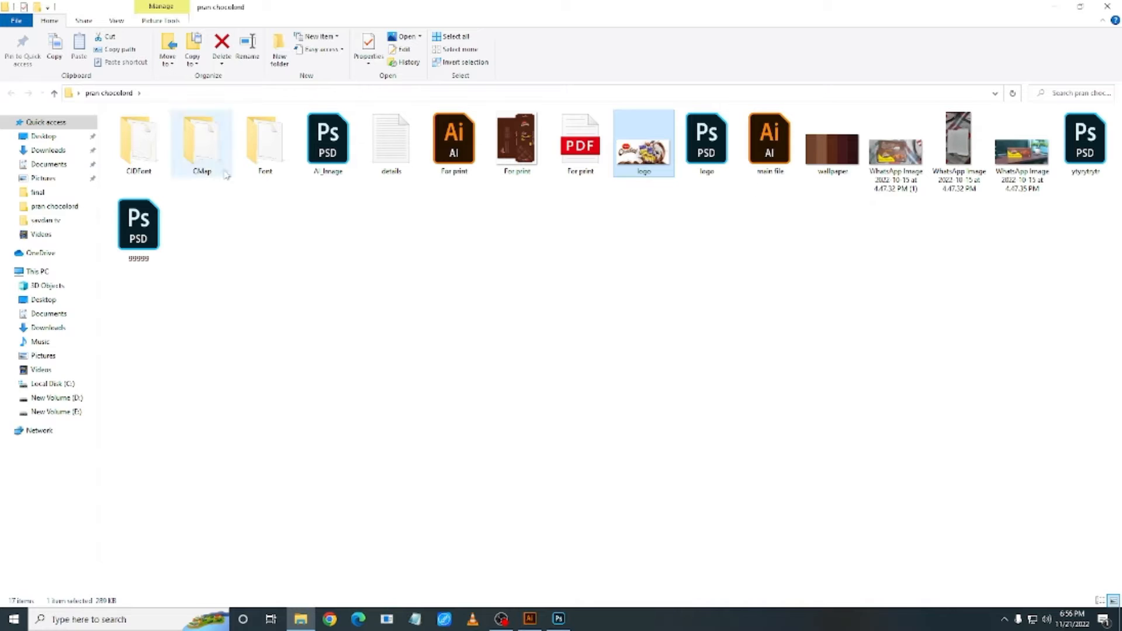
pyautogui.click(154, 227)
pyautogui.click(221, 233)
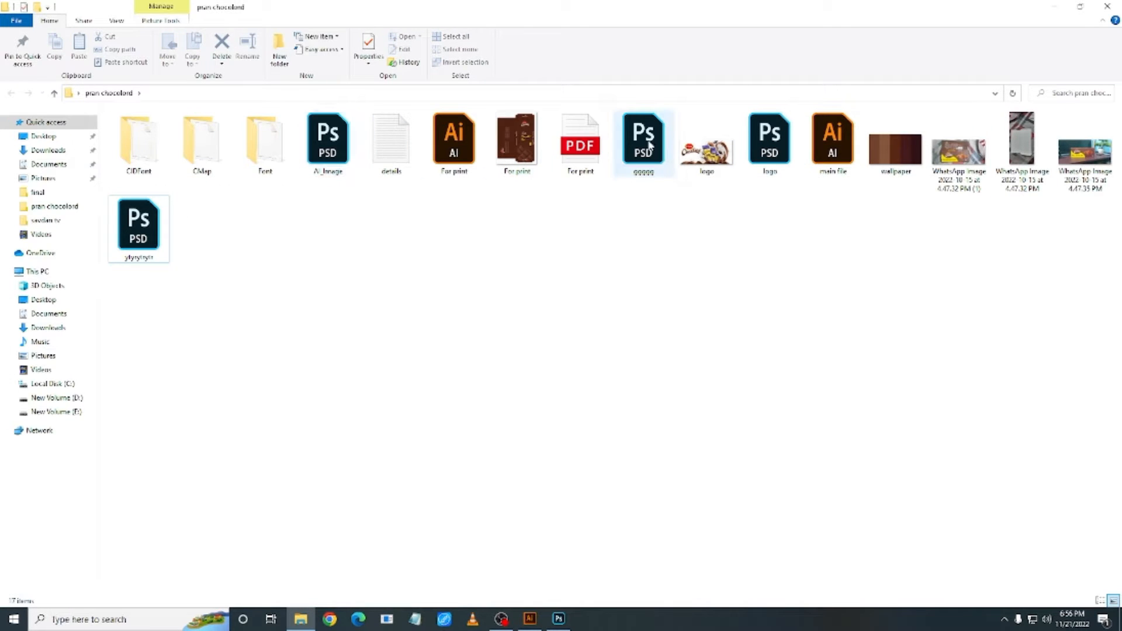
pyautogui.doubleClick(649, 143)
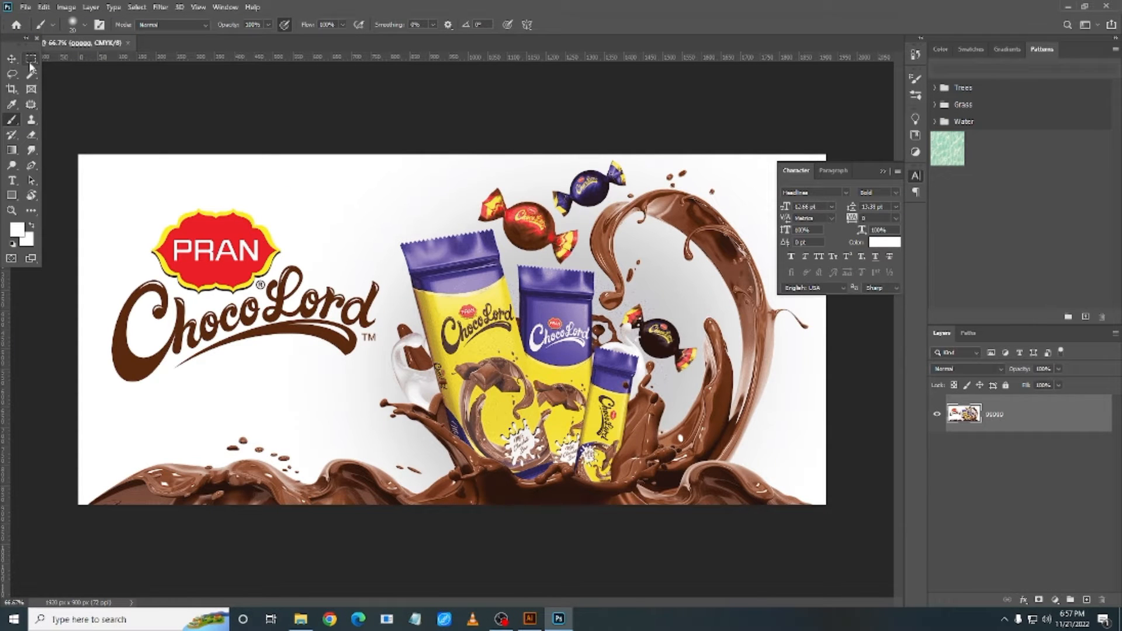
# Step: Crop the image to a rectangular area around the PRAN ChocoLord logo, leaving out the chocolate packs and splashes
pyautogui.click(31, 59)
pyautogui.moveTo(90, 203); pyautogui.dragTo(383, 386)
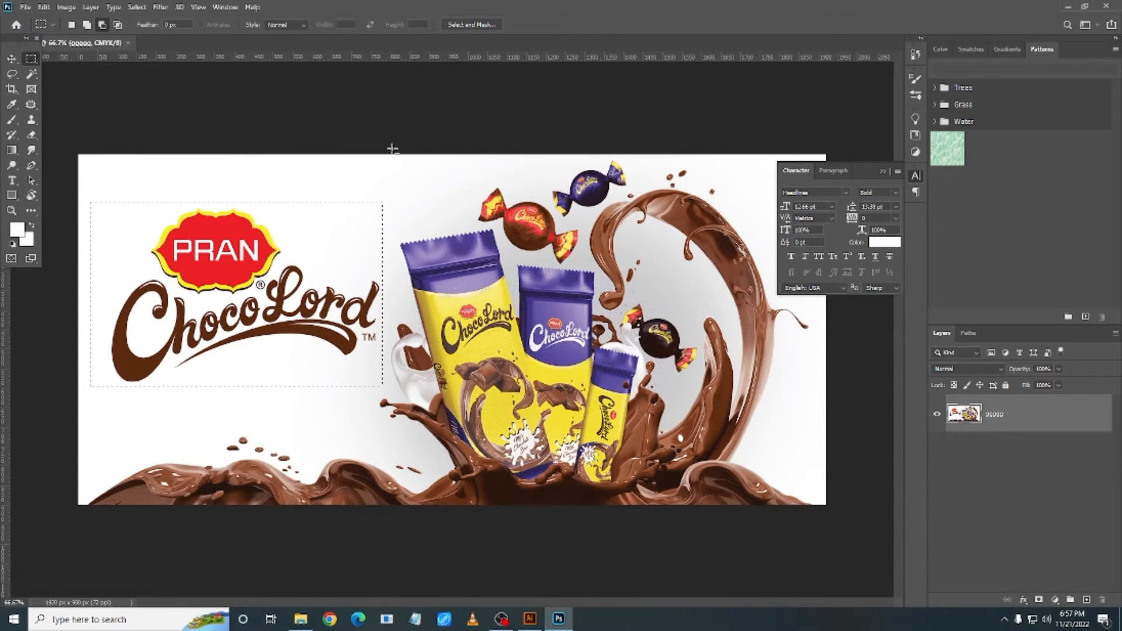
pyautogui.click(11, 89)
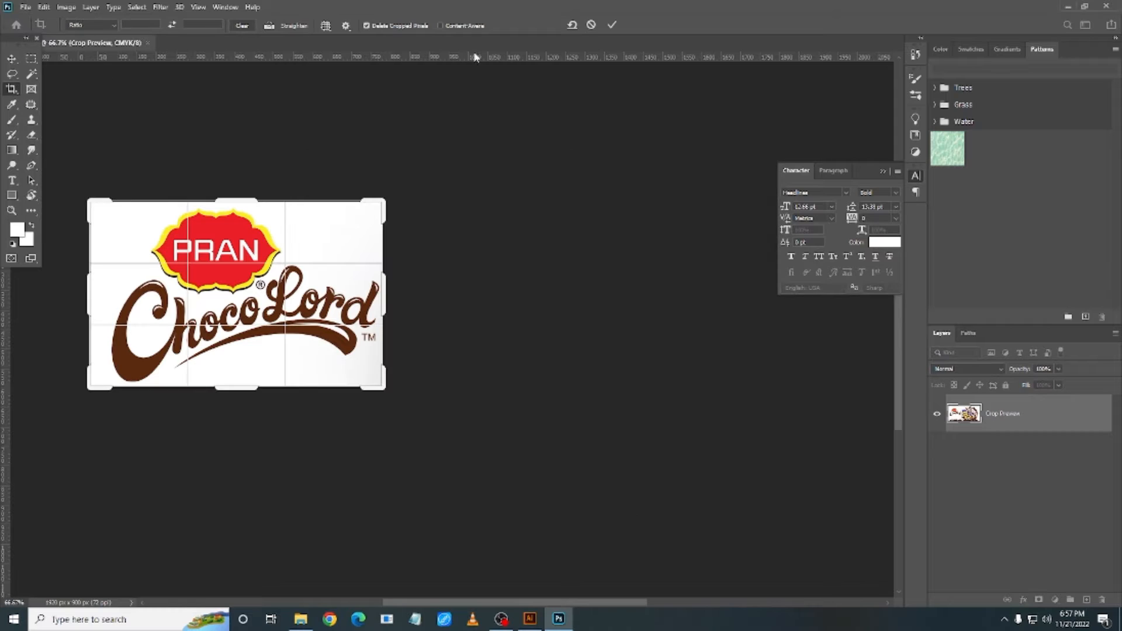
pyautogui.click(611, 25)
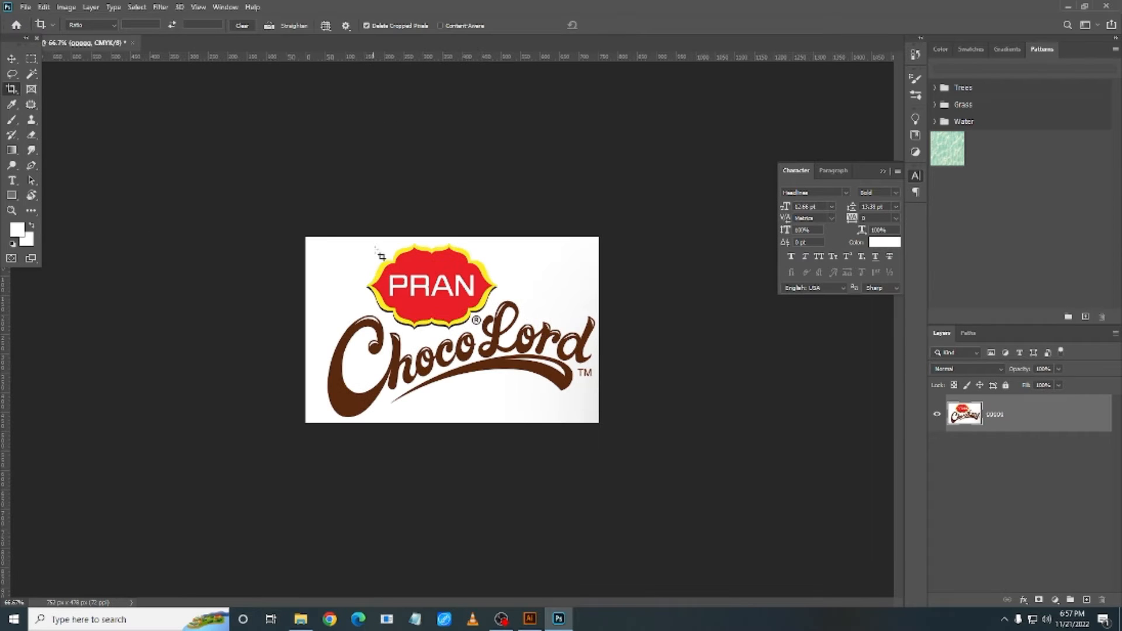
# Step: Delete the white background around the logo using a Color Range selection, and save the file
pyautogui.press('v')
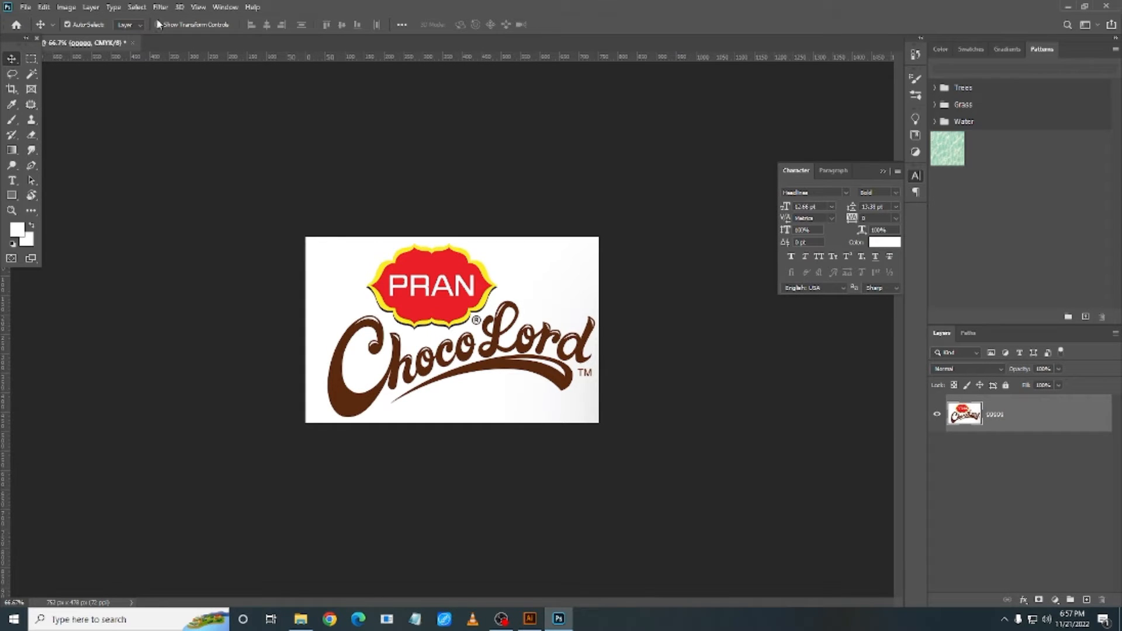
pyautogui.click(137, 7)
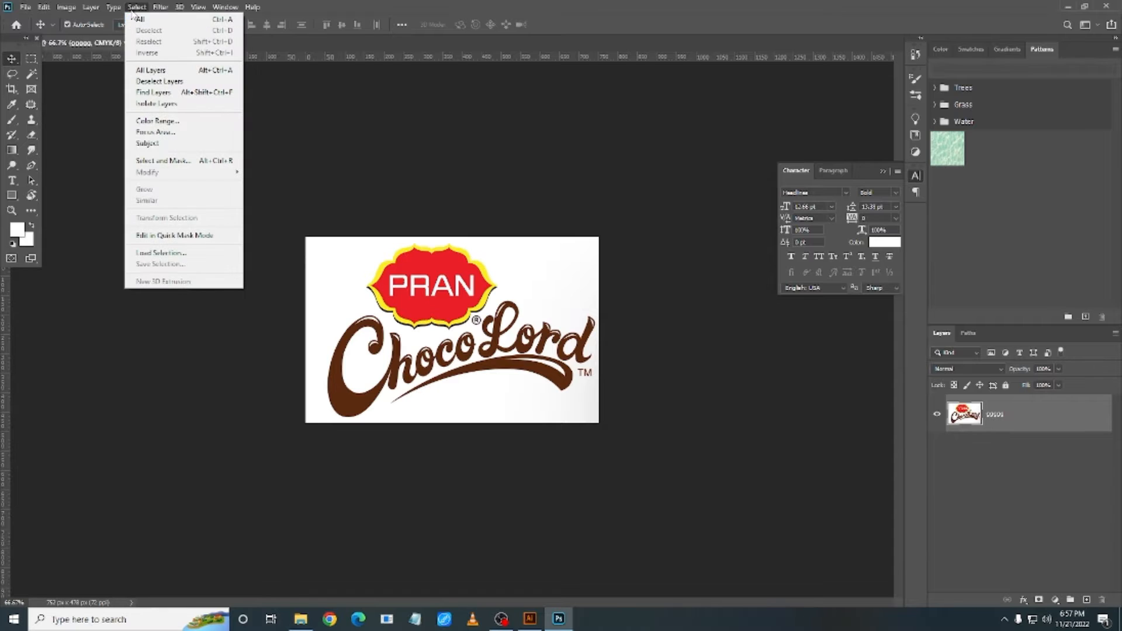
pyautogui.click(157, 121)
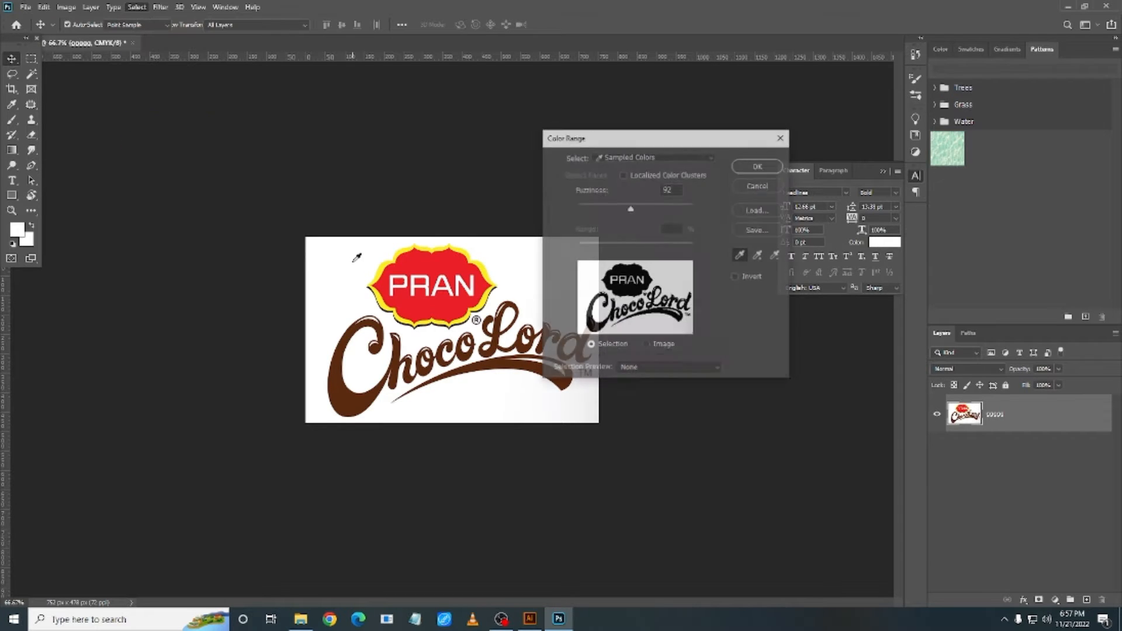
pyautogui.click(738, 166)
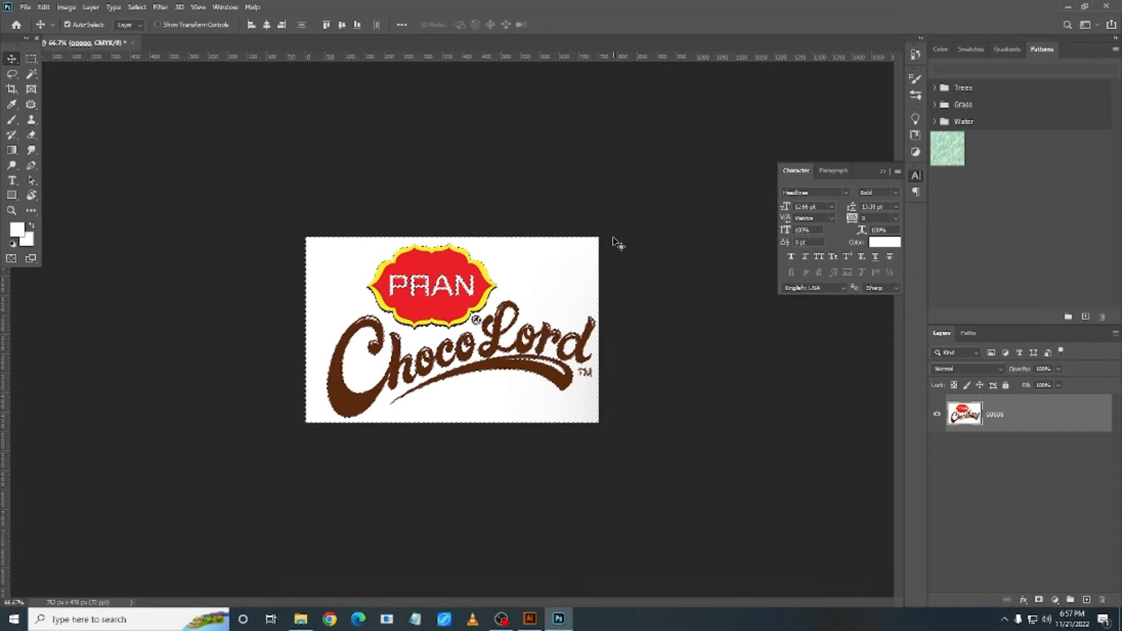
pyautogui.press('Delete')
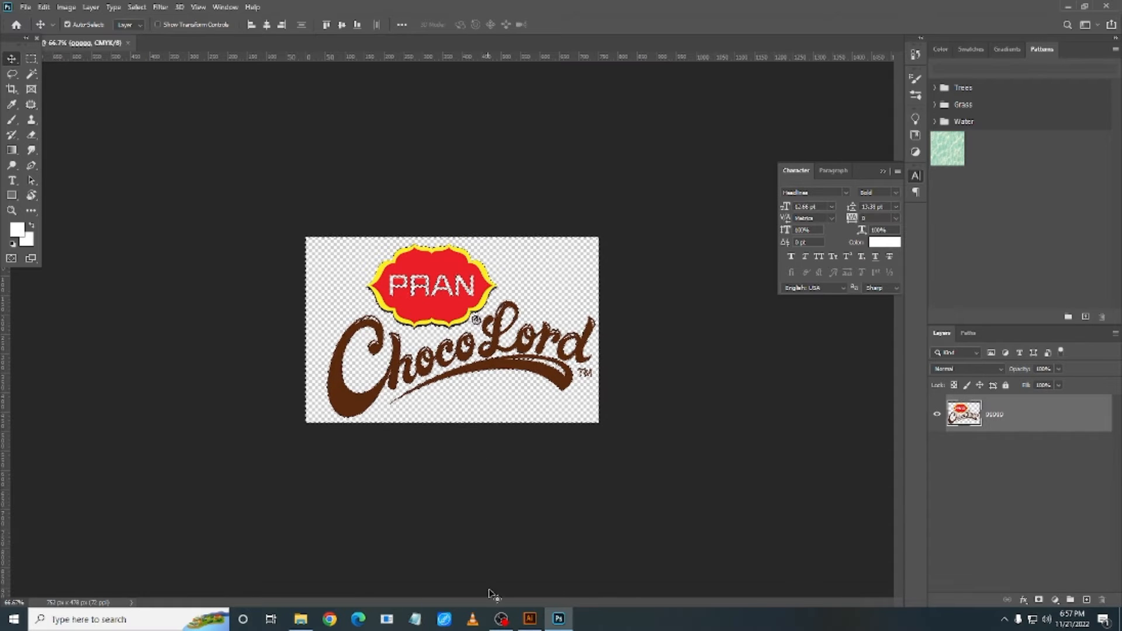
# Step: Switch to Illustrator, update the modified linked image, and move the cropped logo lower into clear space
pyautogui.click(532, 621)
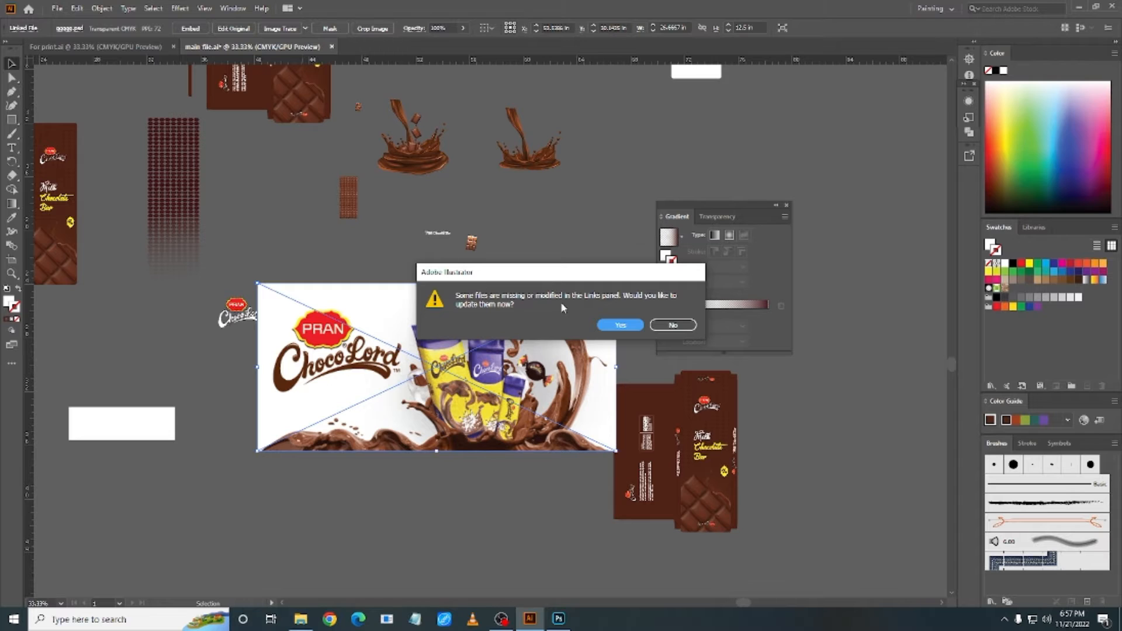
pyautogui.click(622, 325)
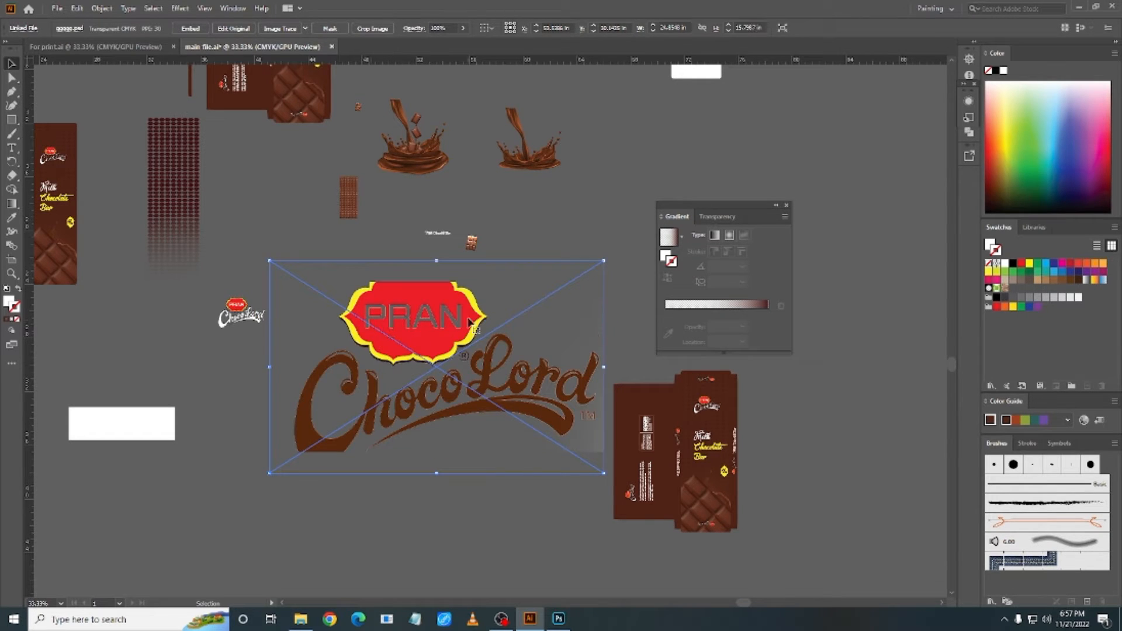
pyautogui.moveTo(448, 312); pyautogui.dragTo(444, 419)
pyautogui.scroll(-2, 443, 352)
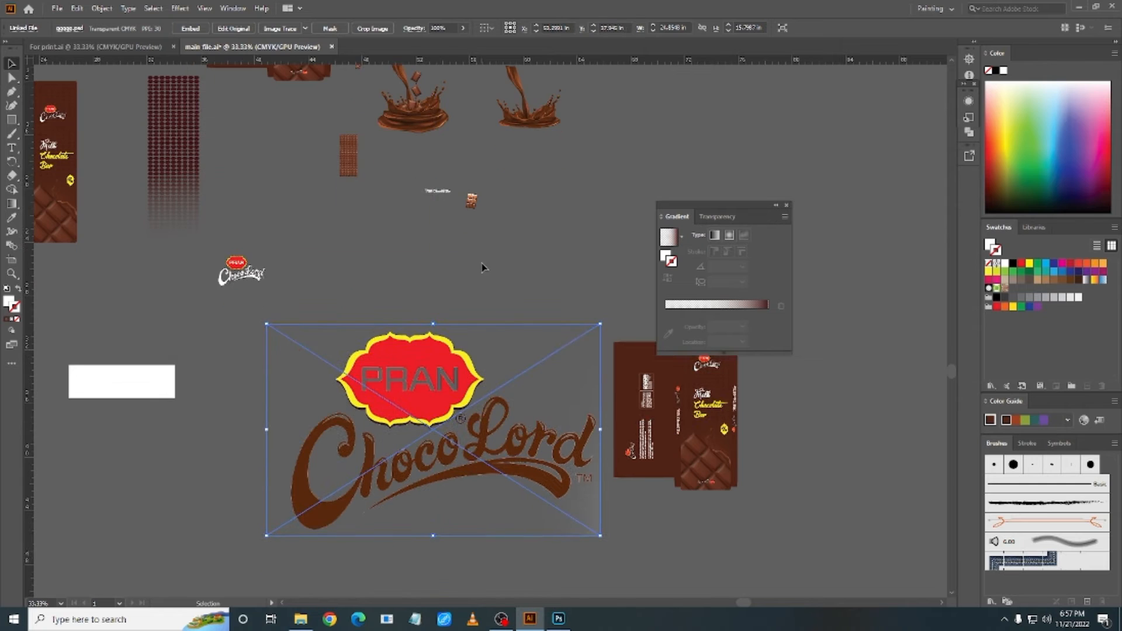
# Step: Check the large background-free logo on the canvas, and delete it
pyautogui.click(482, 263)
pyautogui.scroll(-2, 426, 435)
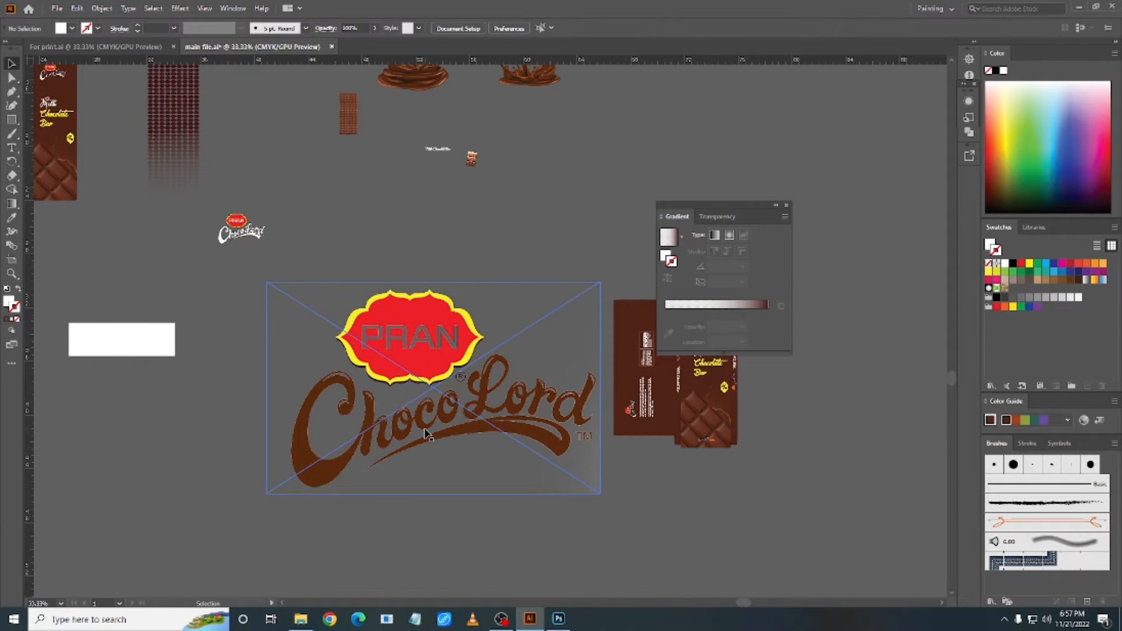
pyautogui.scroll(3, 443, 362)
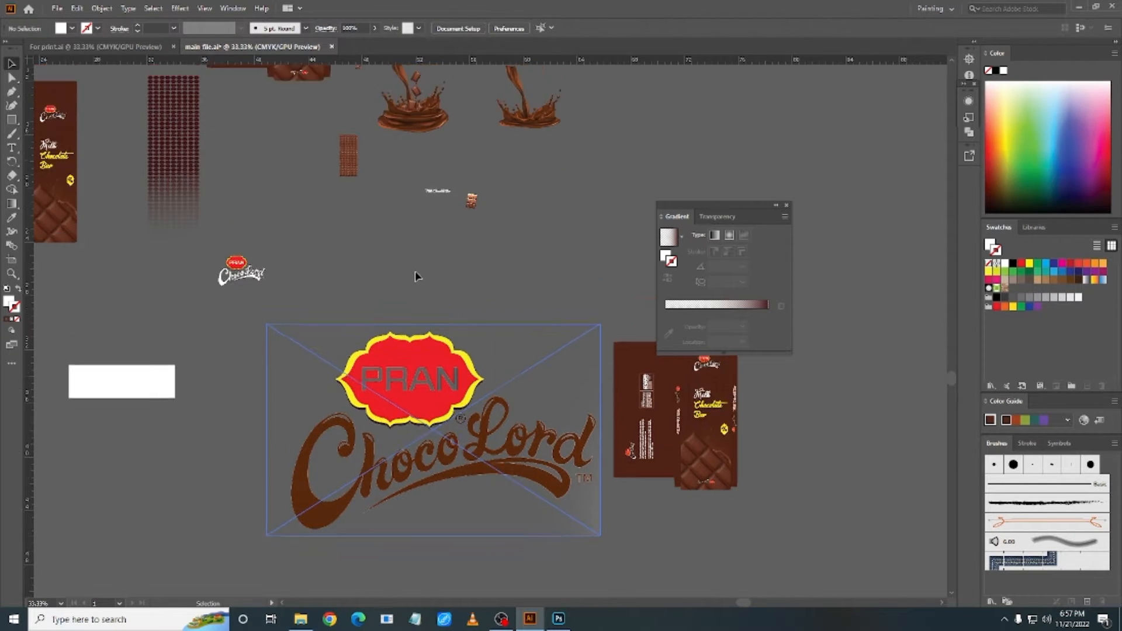
pyautogui.click(411, 386)
pyautogui.press('Delete')
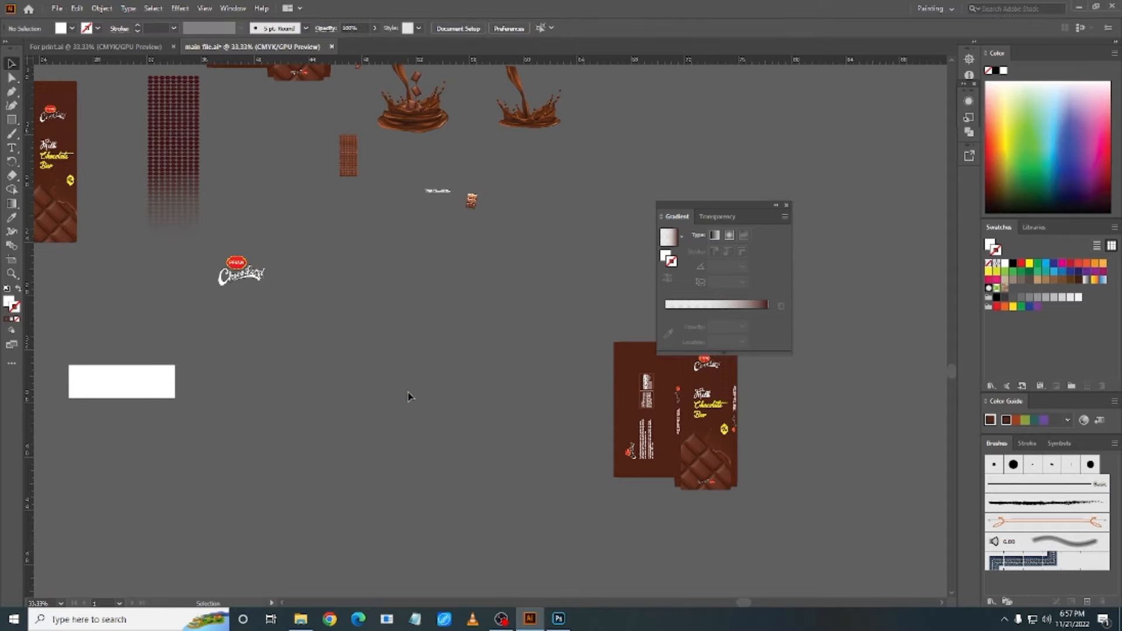
# Step: Return to the front-panel design beside the artboard and view it up close
pyautogui.hotkey('ctrl', '-')
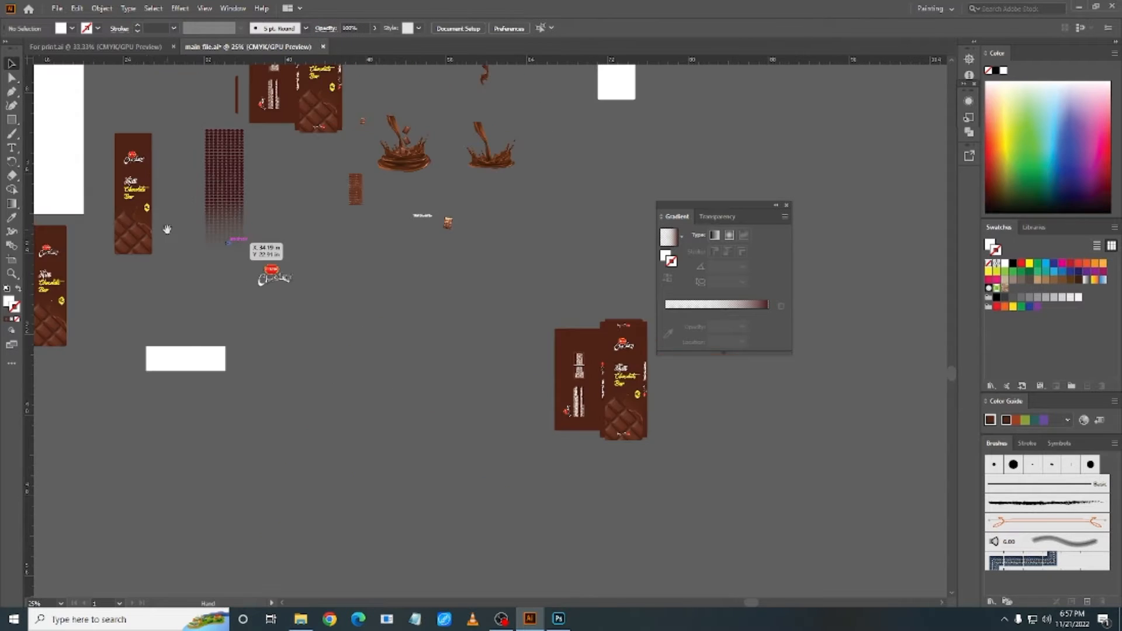
pyautogui.moveTo(165, 229); pyautogui.dragTo(421, 418)
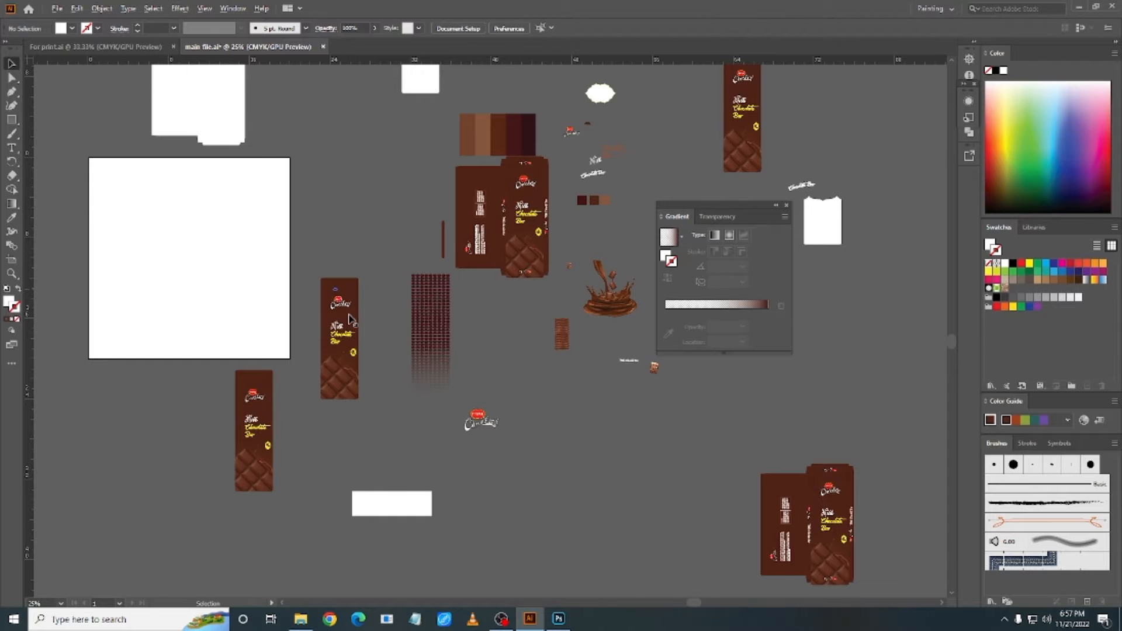
pyautogui.scroll(5, 350, 319)
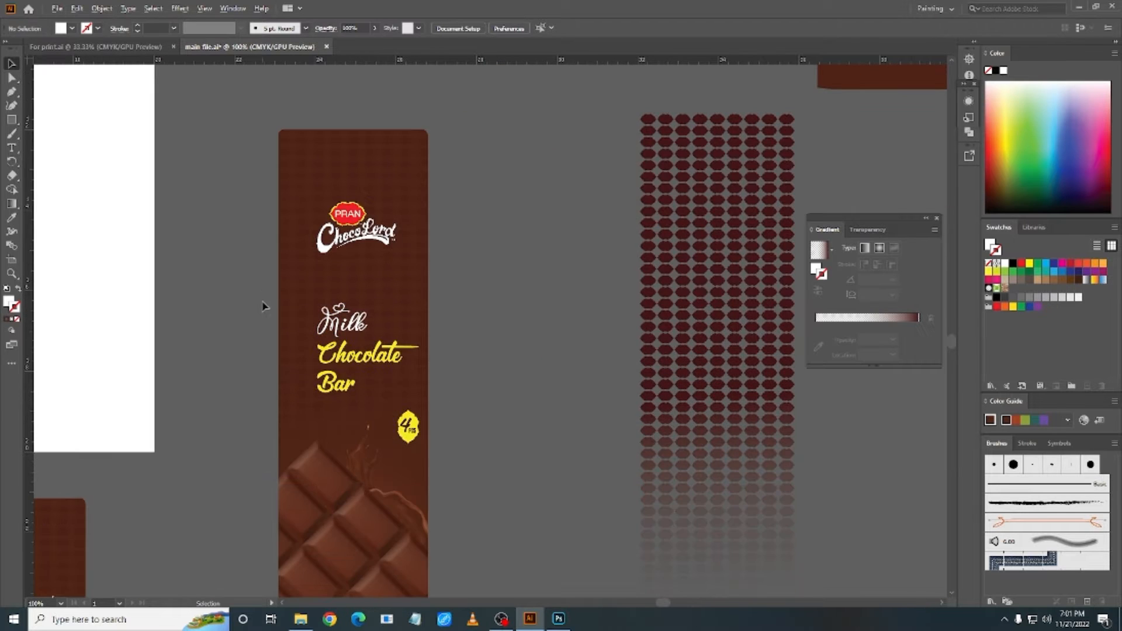
# Step: Examine the repeating pattern behind the front panel's text and logo, and select the loose pattern group beside the panel
pyautogui.scroll(3, 264, 306)
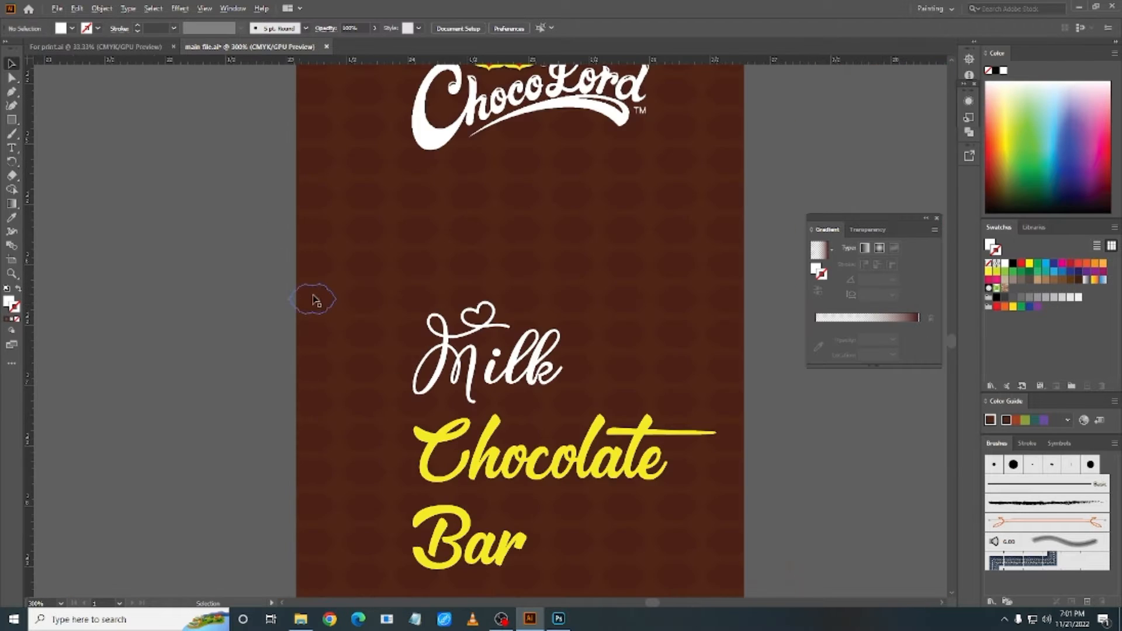
pyautogui.scroll(3, 368, 266)
pyautogui.click(397, 247)
pyautogui.scroll(-2, 362, 259)
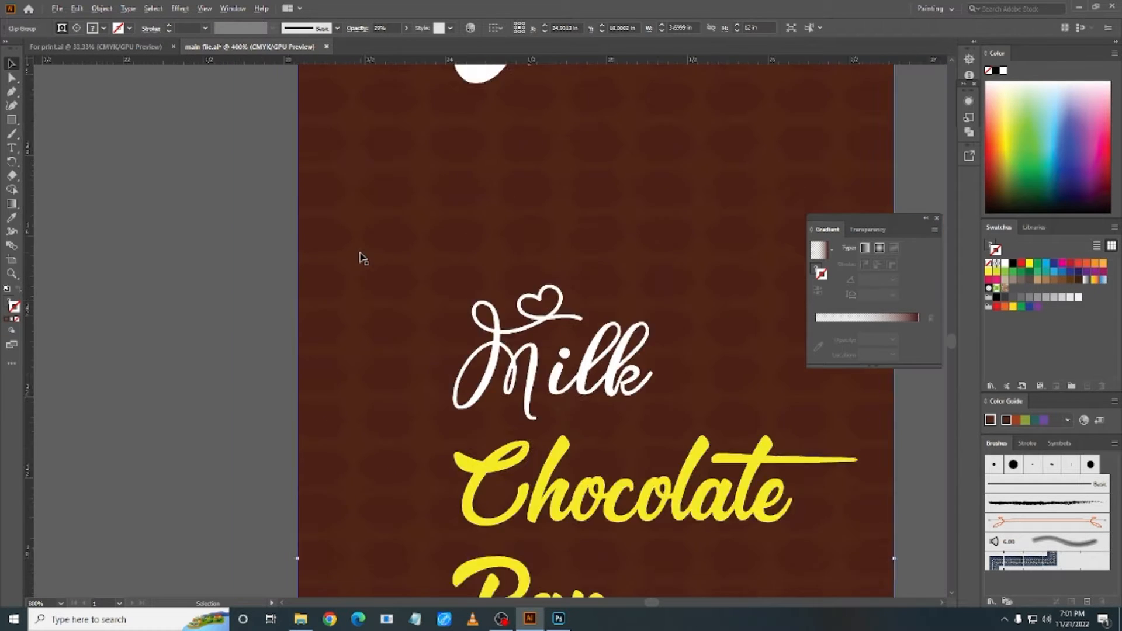
pyautogui.scroll(-3, 363, 259)
pyautogui.scroll(2, 424, 251)
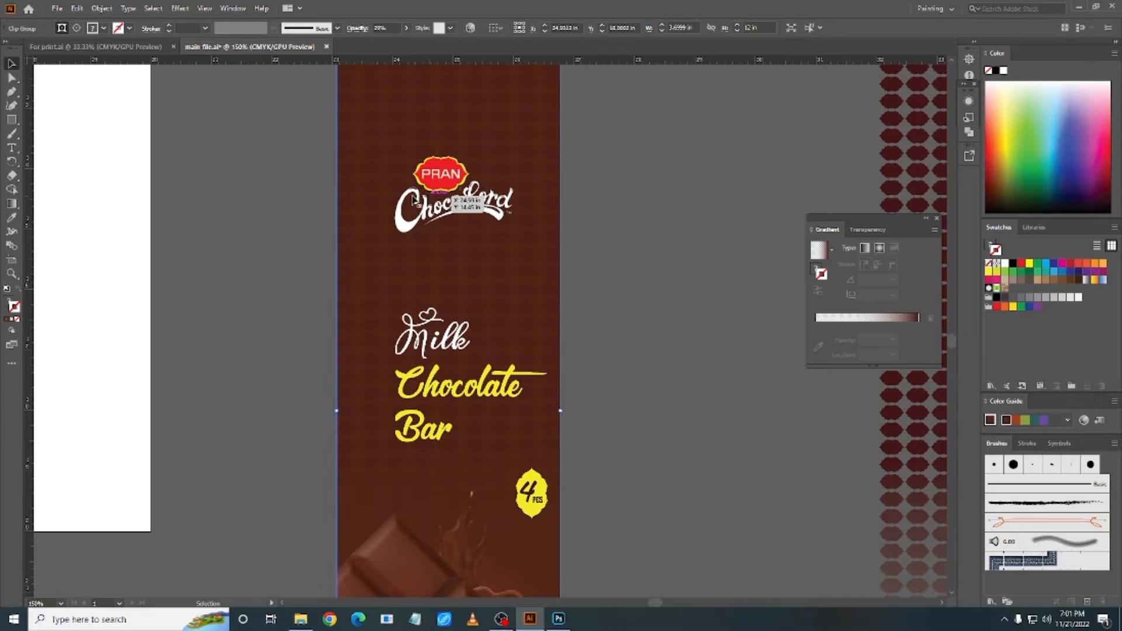
pyautogui.scroll(2, 366, 170)
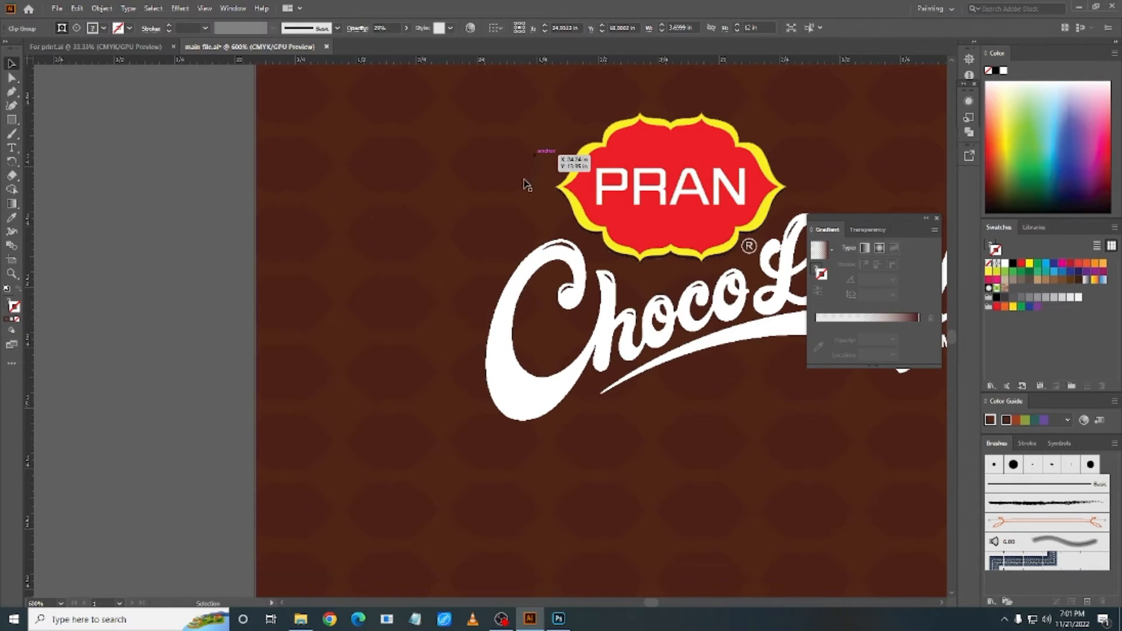
pyautogui.scroll(-6, 566, 193)
pyautogui.click(605, 169)
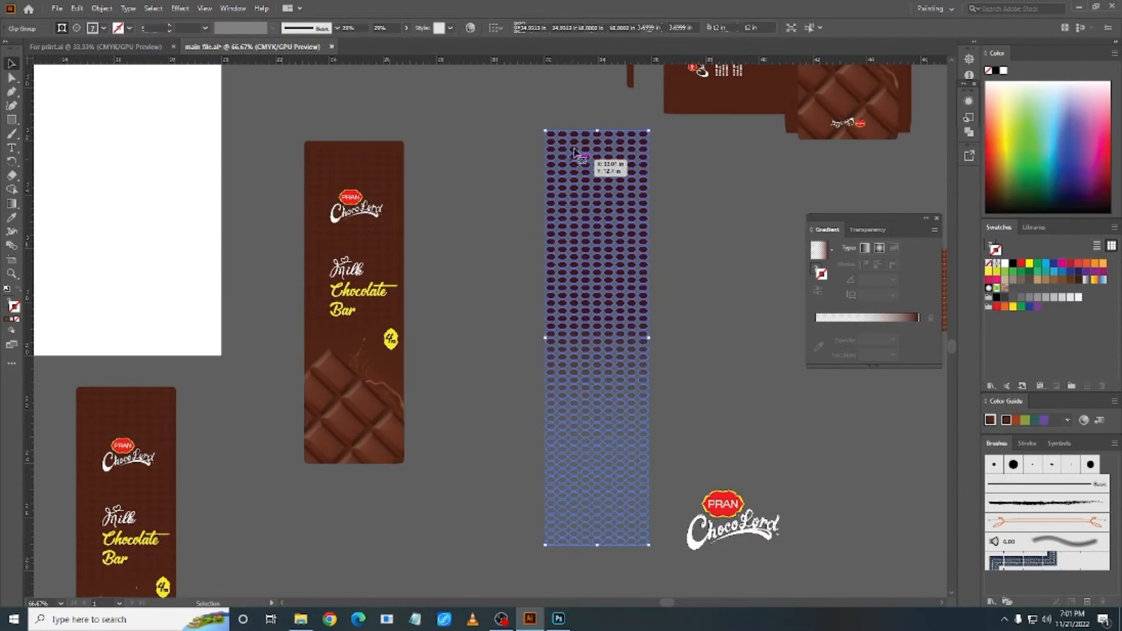
# Step: Compare the shape repeated in the loose pattern with the PRAN badge outline in the front panel's logo
pyautogui.scroll(3, 561, 169)
pyautogui.scroll(1, 559, 178)
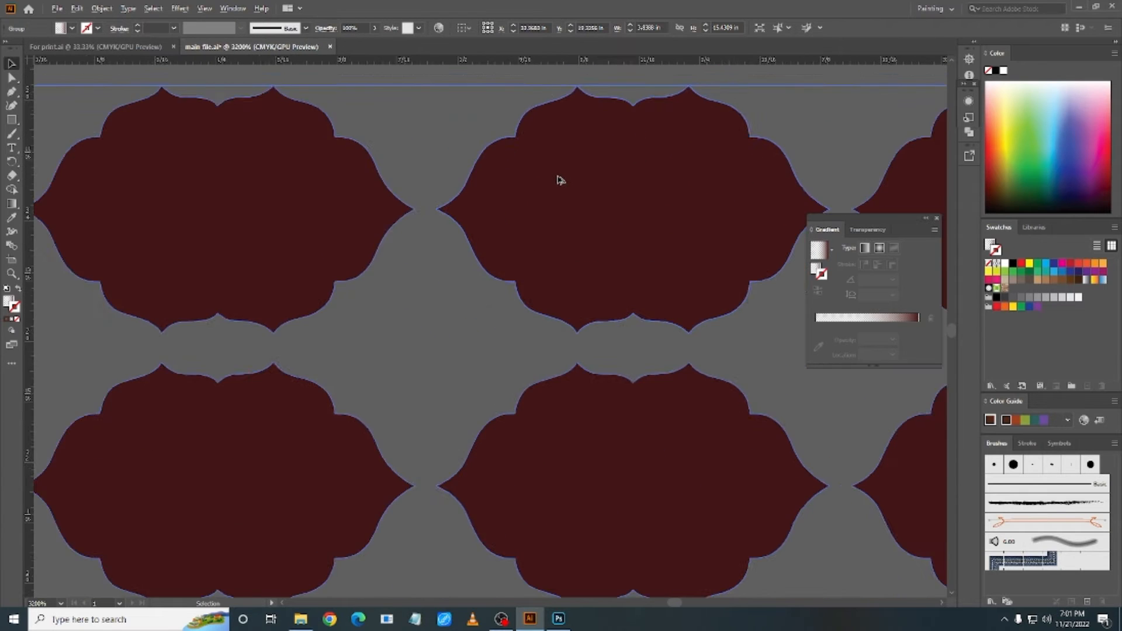
pyautogui.scroll(-6, 559, 181)
pyautogui.hscroll(-5, 500, 285)
pyautogui.click(411, 317)
pyautogui.scroll(2, 411, 317)
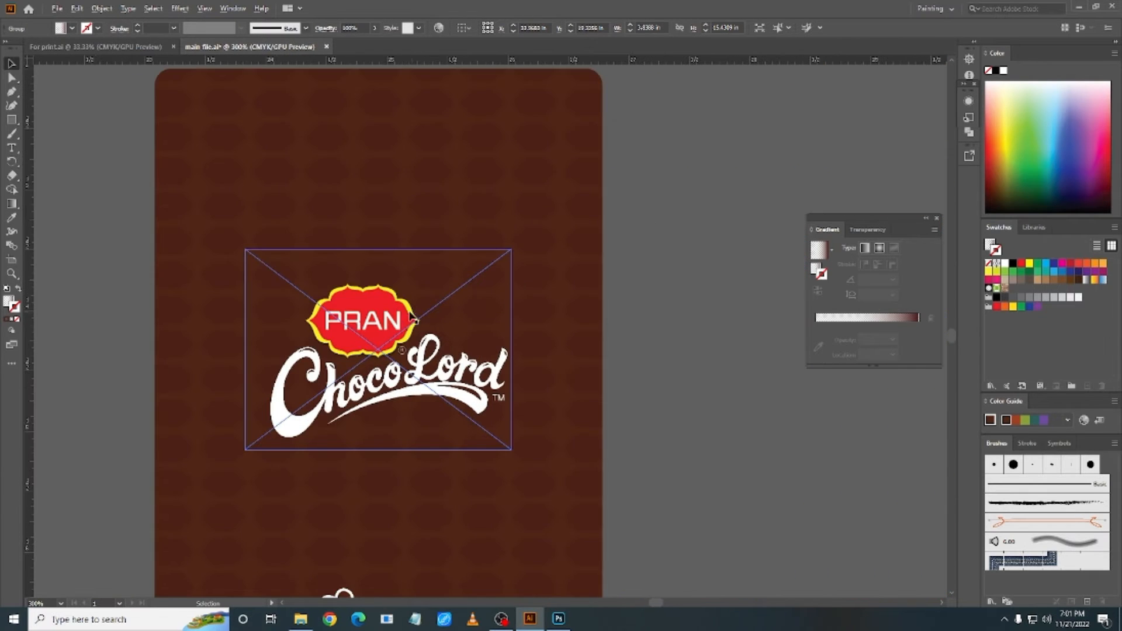
pyautogui.scroll(1, 281, 309)
pyautogui.click(100, 212)
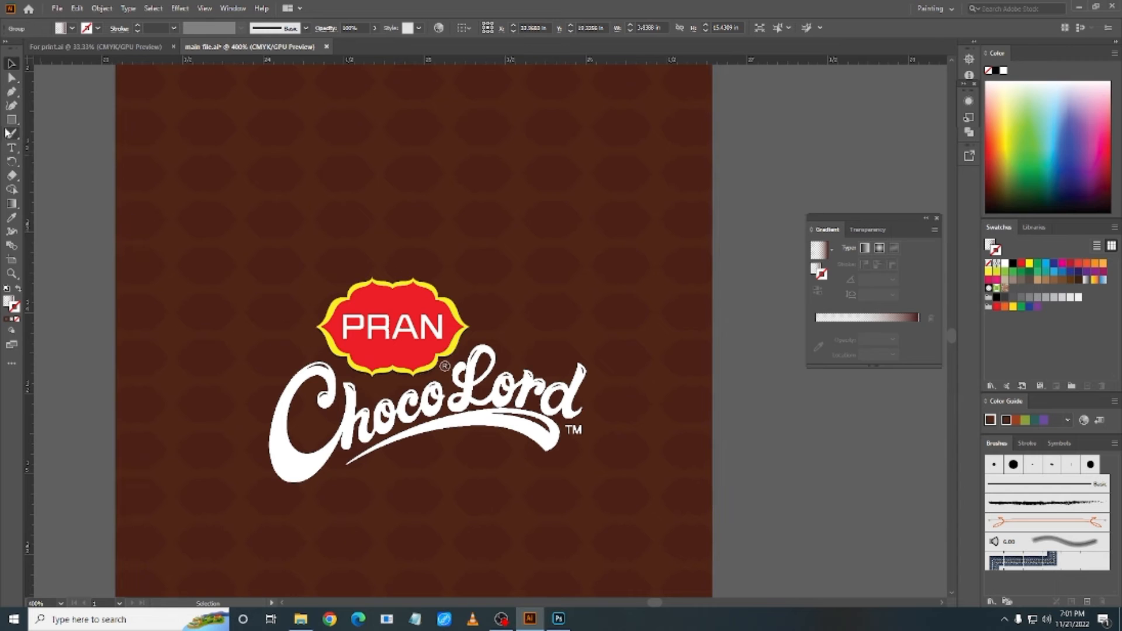
# Step: Activate the Pen tool, inspect the PRAN badge outline up close, and return to the Selection tool
pyautogui.click(11, 92)
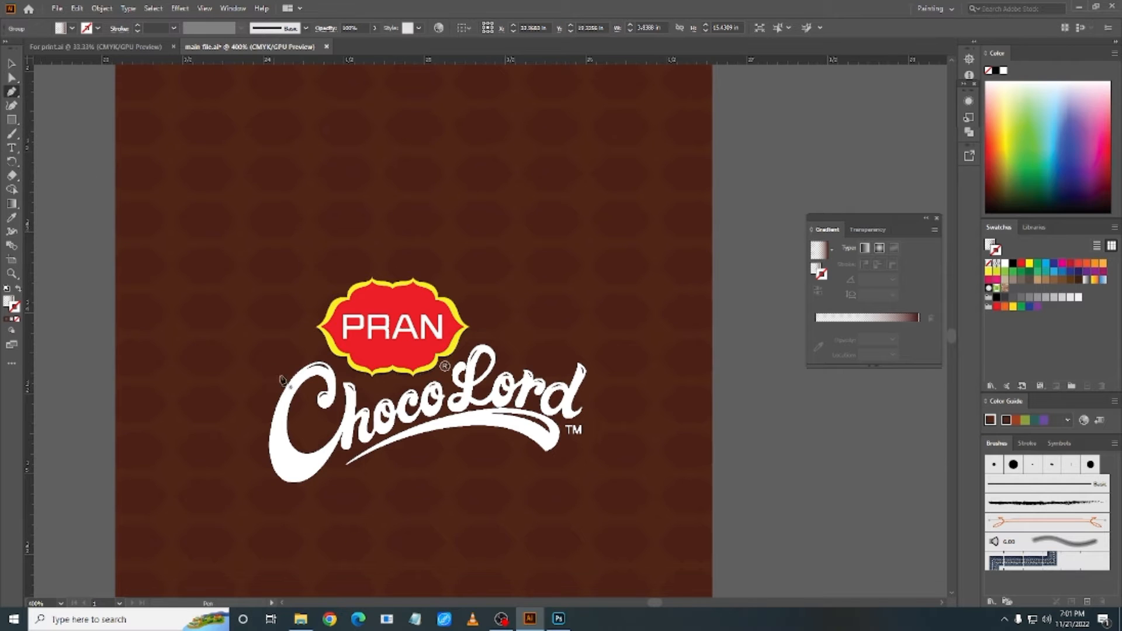
pyautogui.scroll(2, 293, 367)
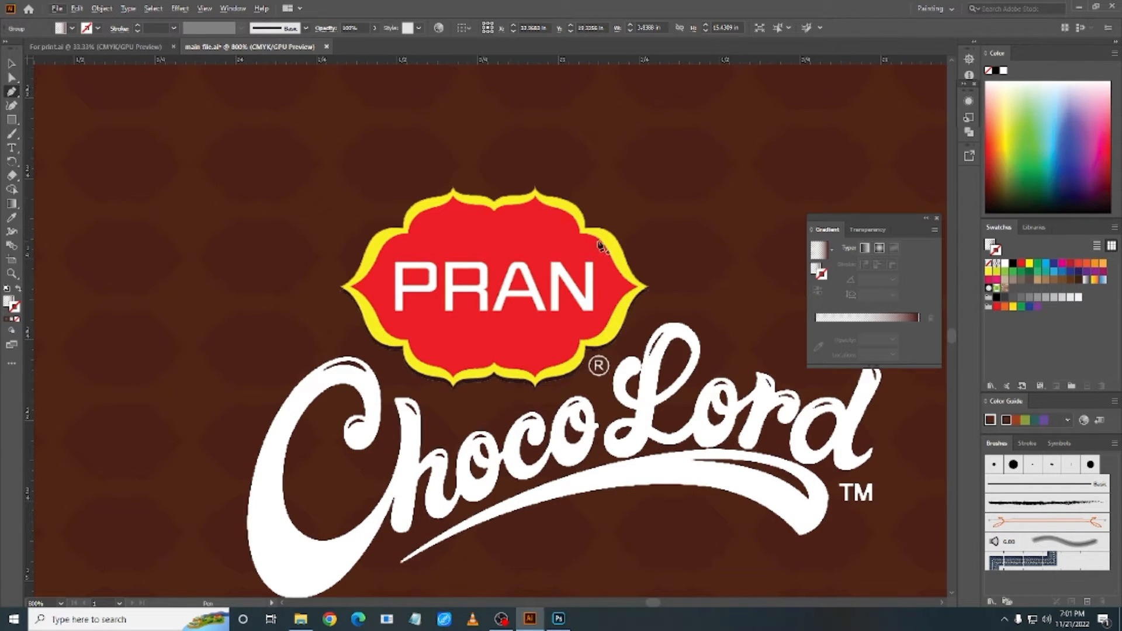
pyautogui.click(12, 63)
pyautogui.scroll(-6, 263, 251)
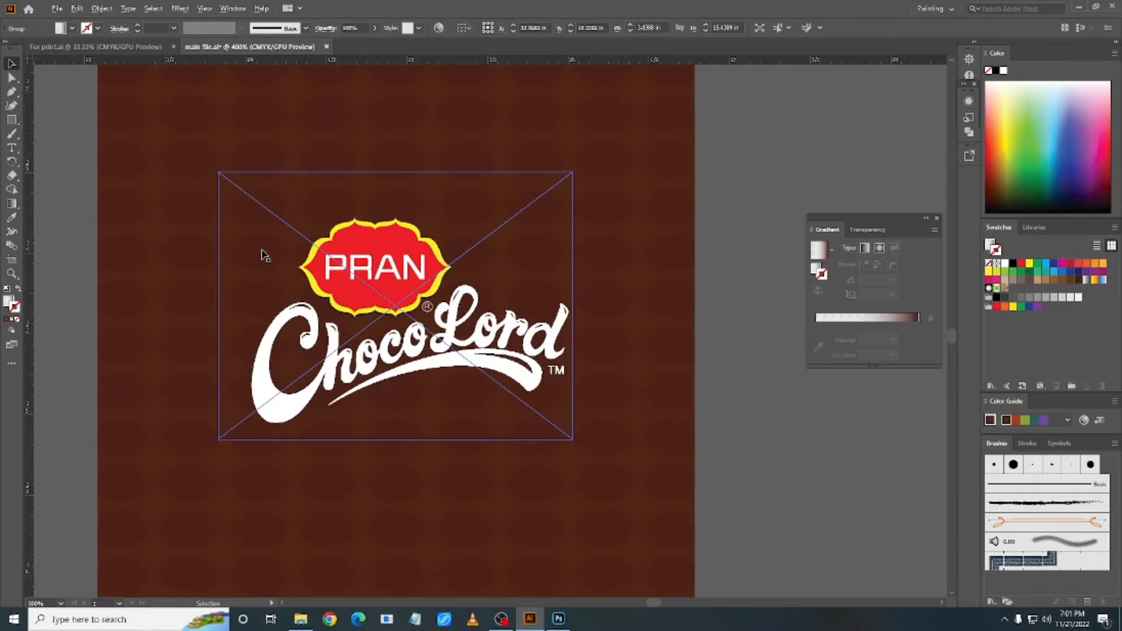
pyautogui.moveTo(463, 305); pyautogui.dragTo(303, 322)
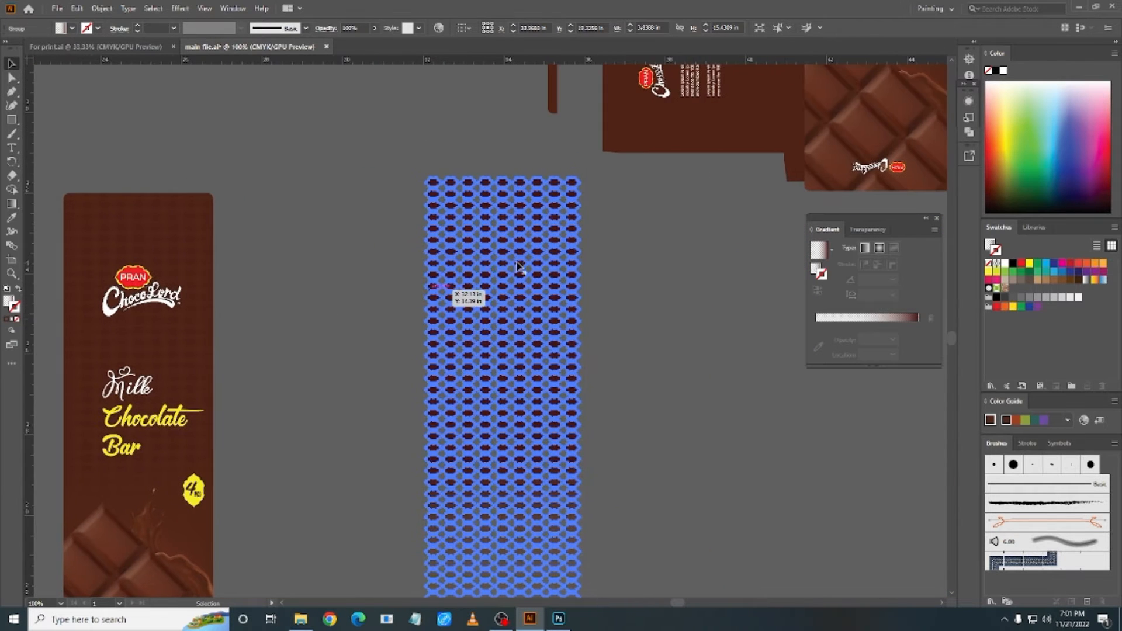
# Step: Examine the full loose pattern, including the fade toward its lower end
pyautogui.scroll(-3, 518, 270)
pyautogui.scroll(-1, 536, 261)
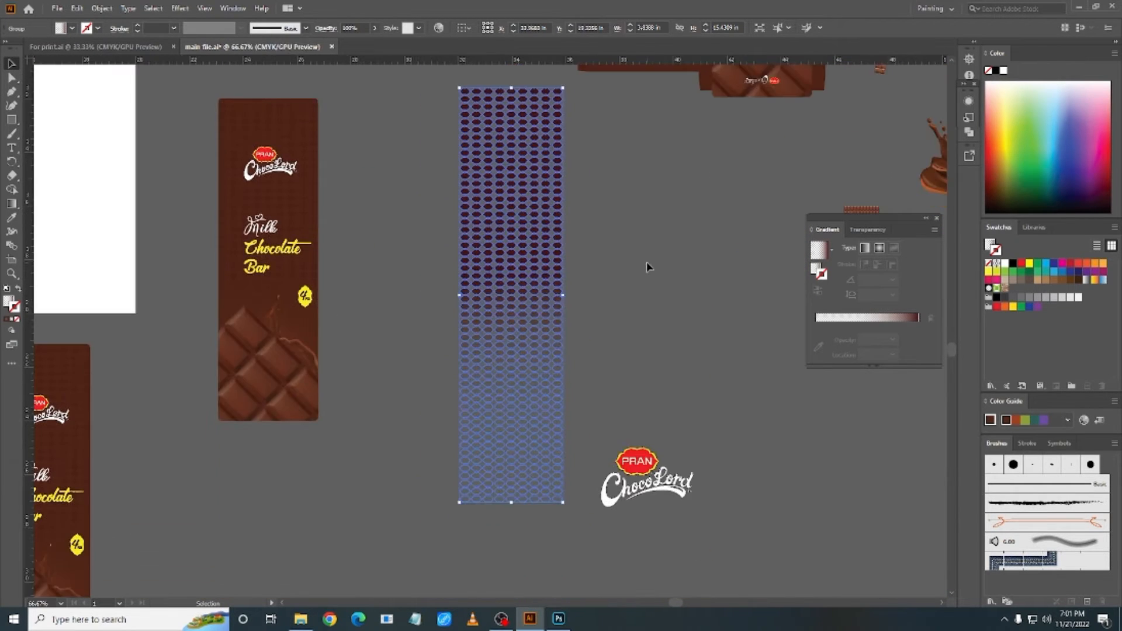
pyautogui.click(643, 268)
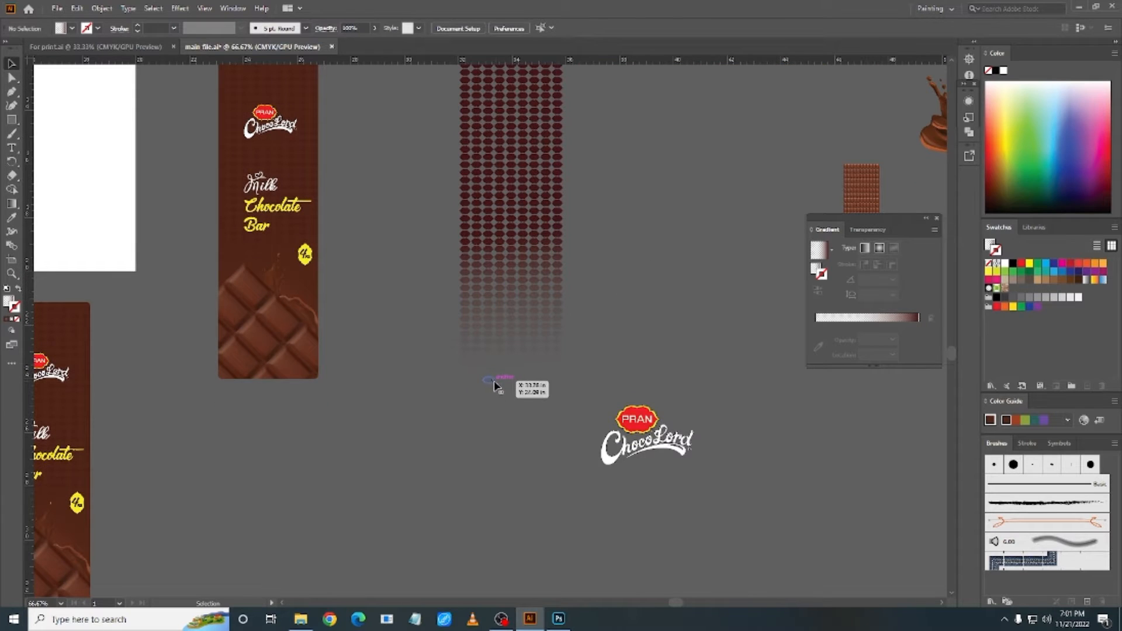
pyautogui.scroll(2, 509, 293)
pyautogui.moveTo(537, 167); pyautogui.dragTo(526, 332)
pyautogui.moveTo(603, 366); pyautogui.dragTo(645, 314)
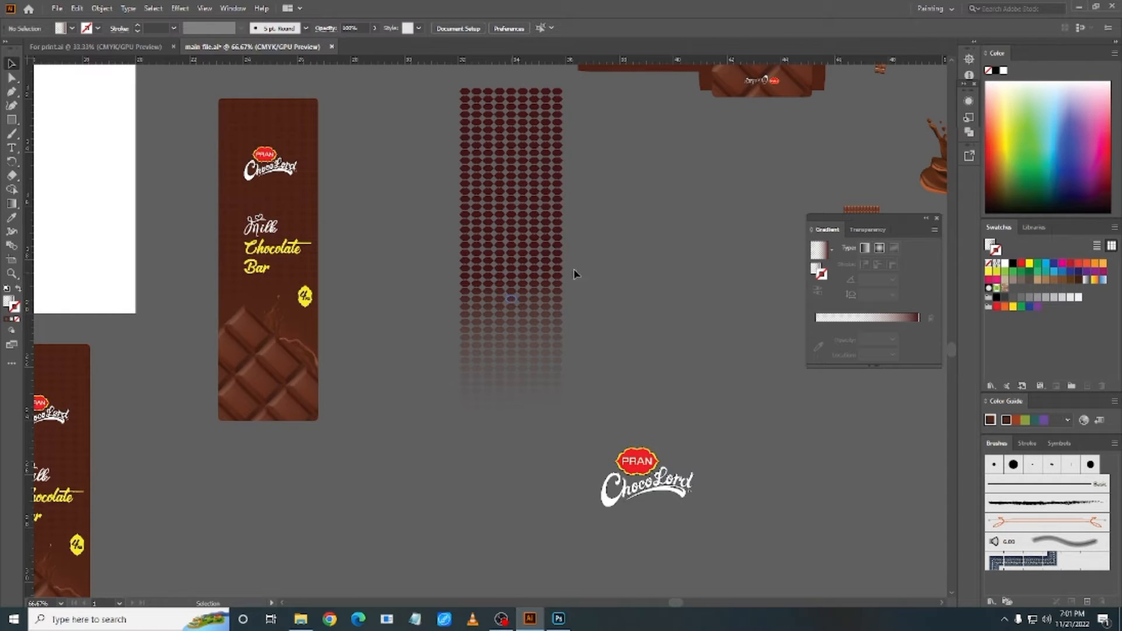
pyautogui.click(497, 209)
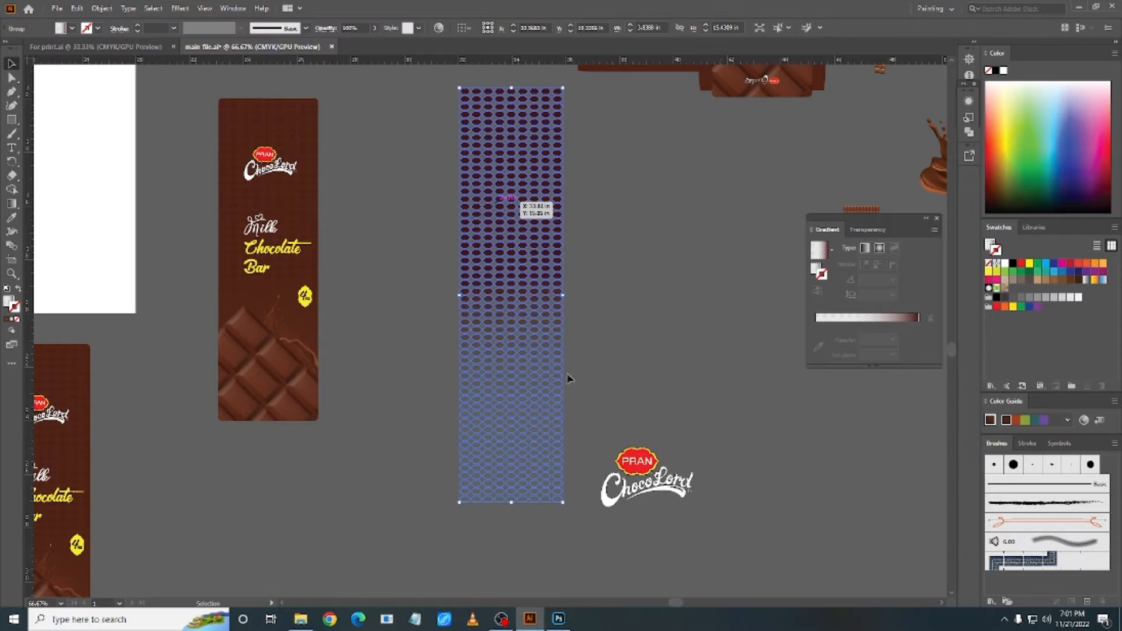
pyautogui.click(681, 337)
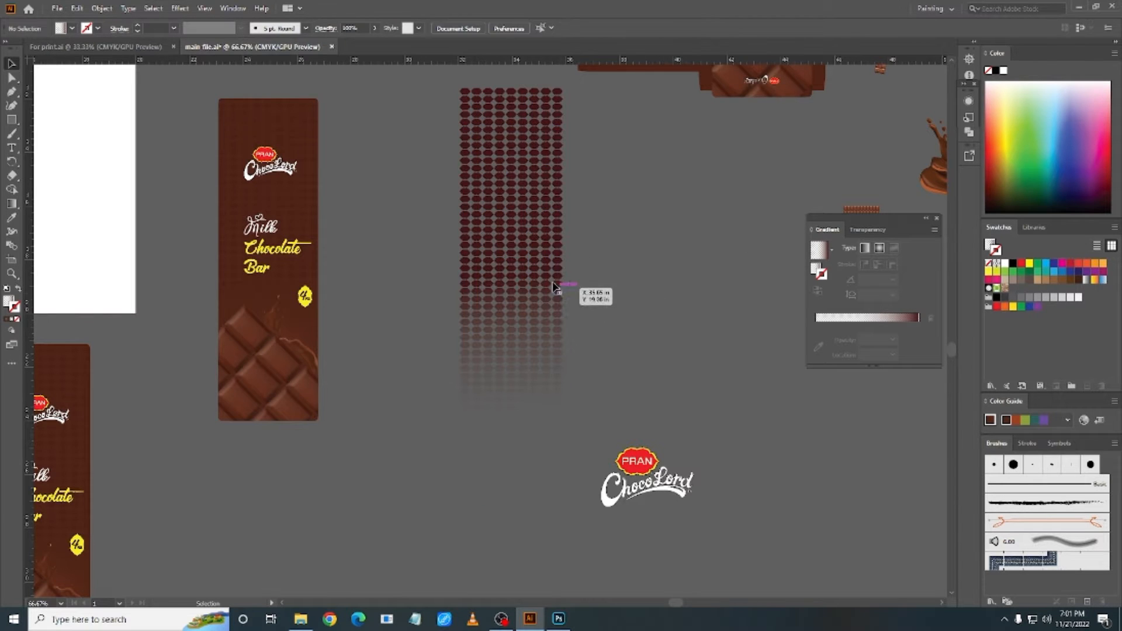
# Step: Check which commands are available for the front panel's clipped pattern and for the loose ChocoLord logo
pyautogui.click(495, 142)
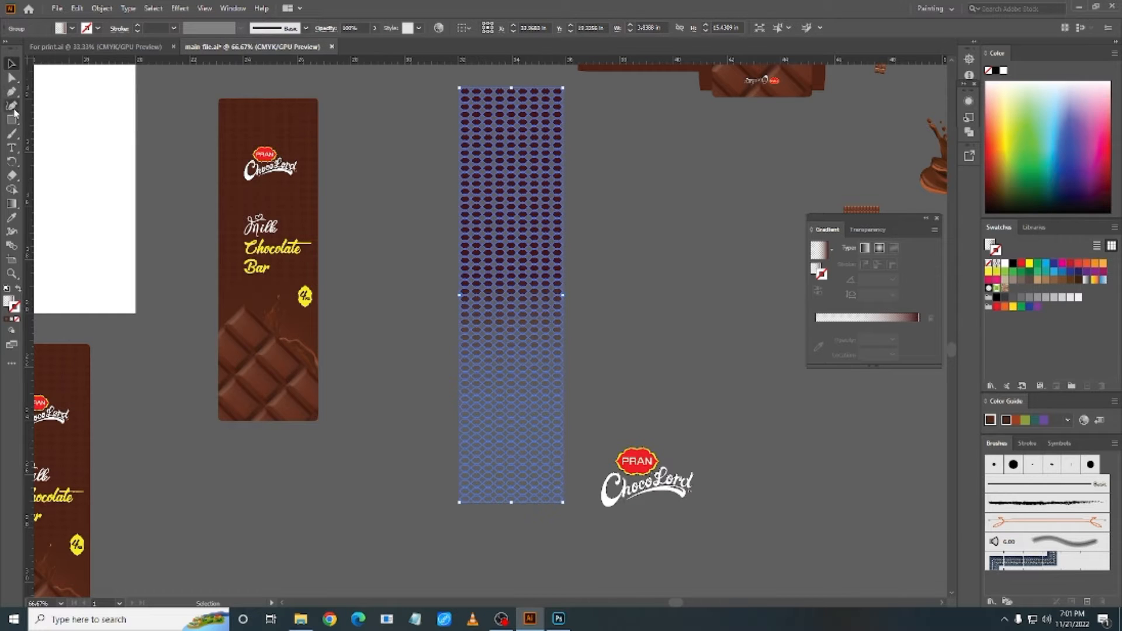
pyautogui.click(281, 128)
pyautogui.rightClick(282, 128)
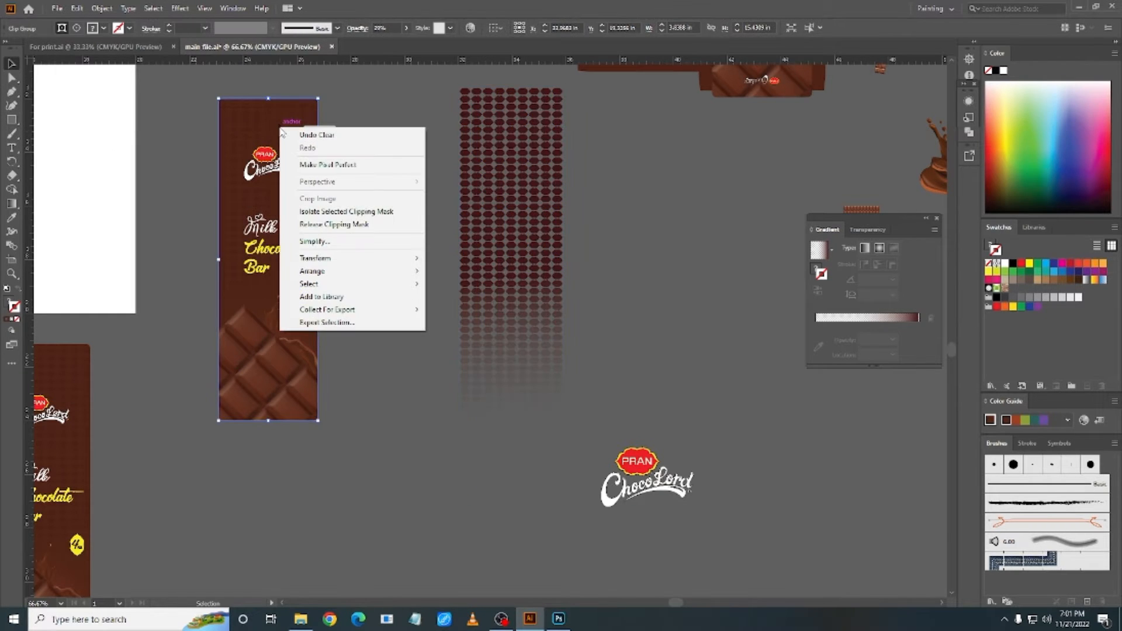
pyautogui.click(381, 344)
pyautogui.click(628, 465)
pyautogui.rightClick(629, 466)
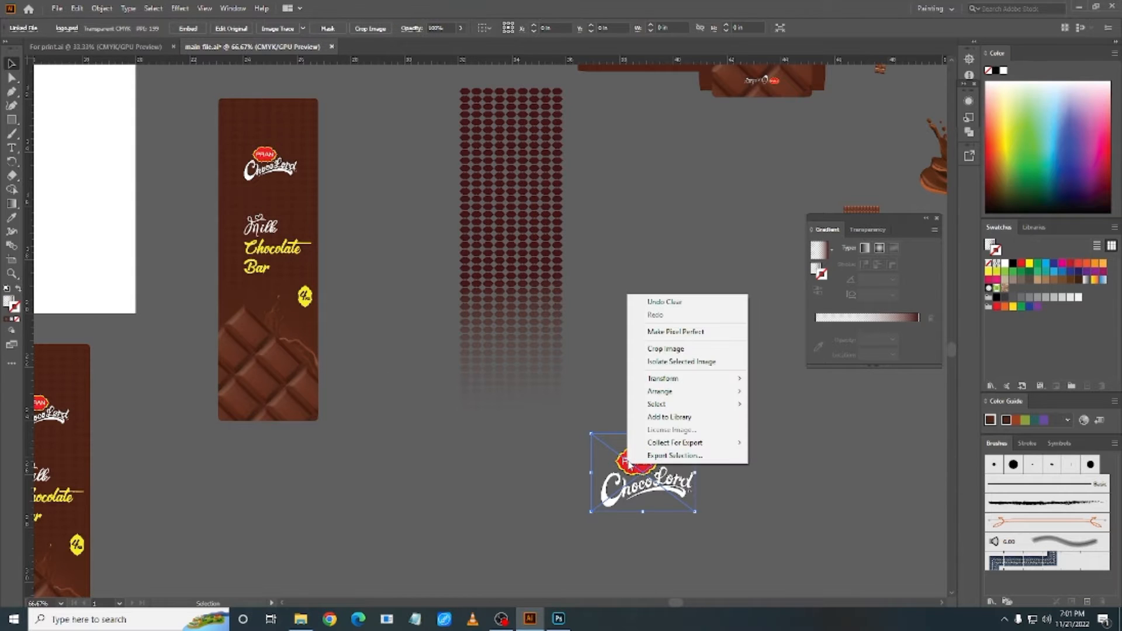
pyautogui.click(597, 451)
# Step: Duplicate the loose ChocoLord logo slightly above itself, and delete both copies
pyautogui.moveTo(634, 467); pyautogui.dragTo(640, 427)
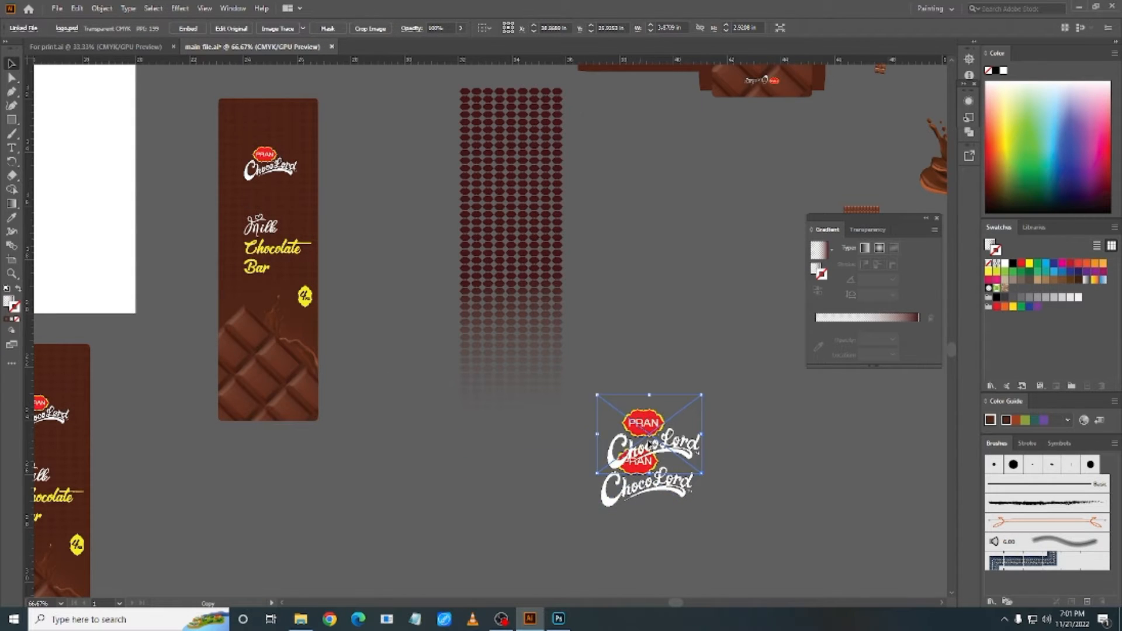
pyautogui.keyDown('shift'); pyautogui.click(647, 484); pyautogui.keyUp('shift')
pyautogui.rightClick(645, 441)
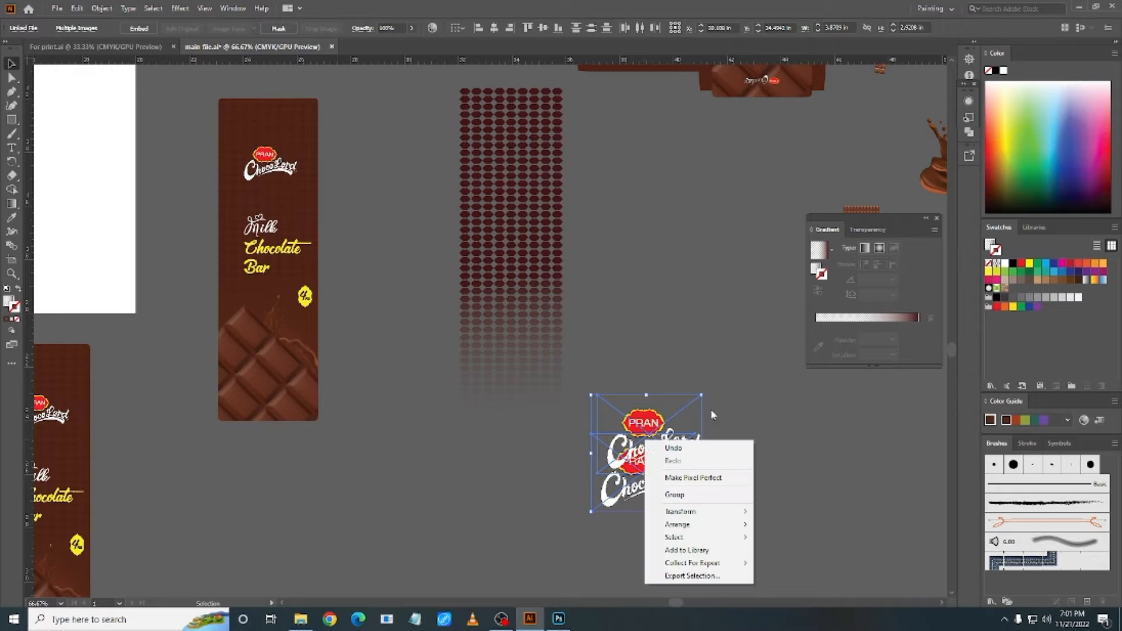
pyautogui.click(730, 391)
pyautogui.click(671, 481)
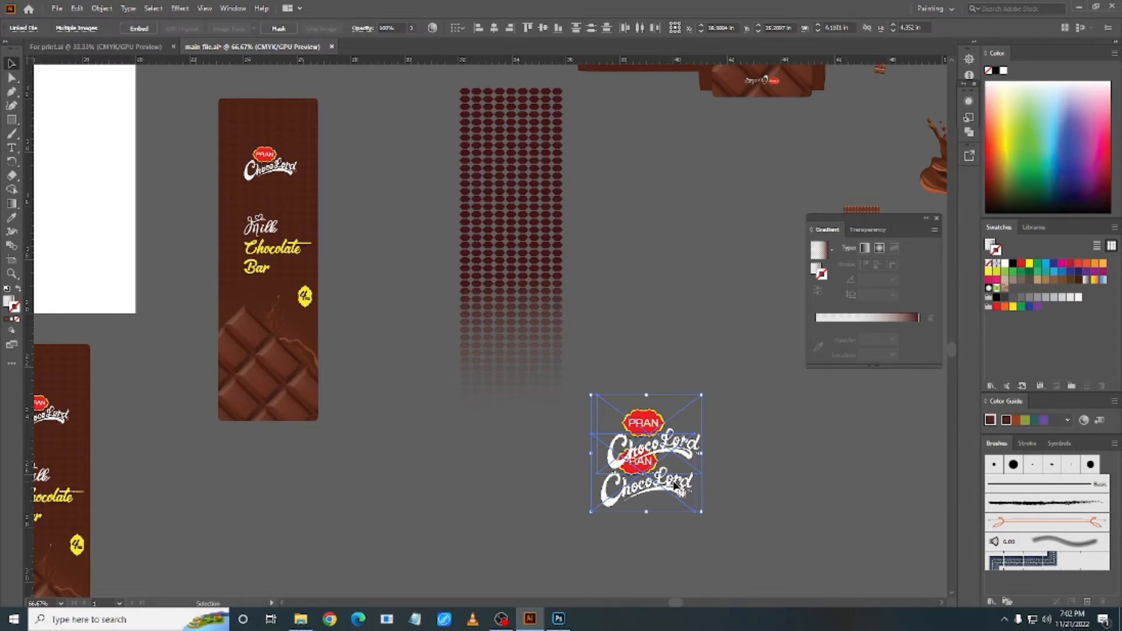
pyautogui.press('Delete')
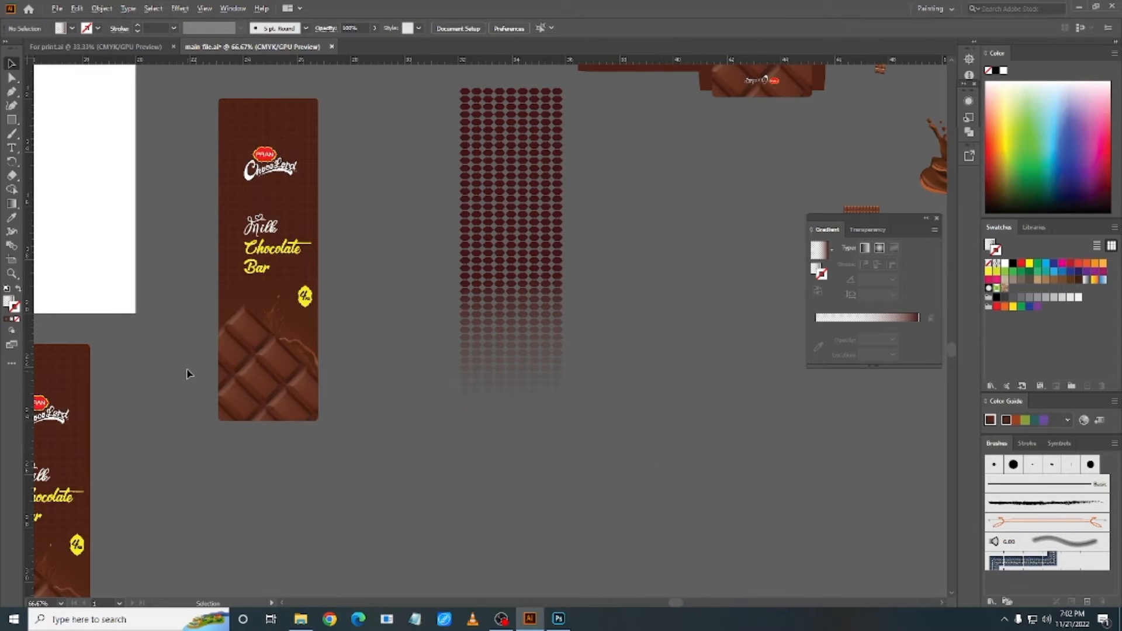
# Step: Duplicate the thin brown strip beside the unfolded box design, and select both strips
pyautogui.keyDown('alt'); pyautogui.scroll(-1, 187, 374); pyautogui.keyUp('alt')
pyautogui.scroll(3, 373, 394)
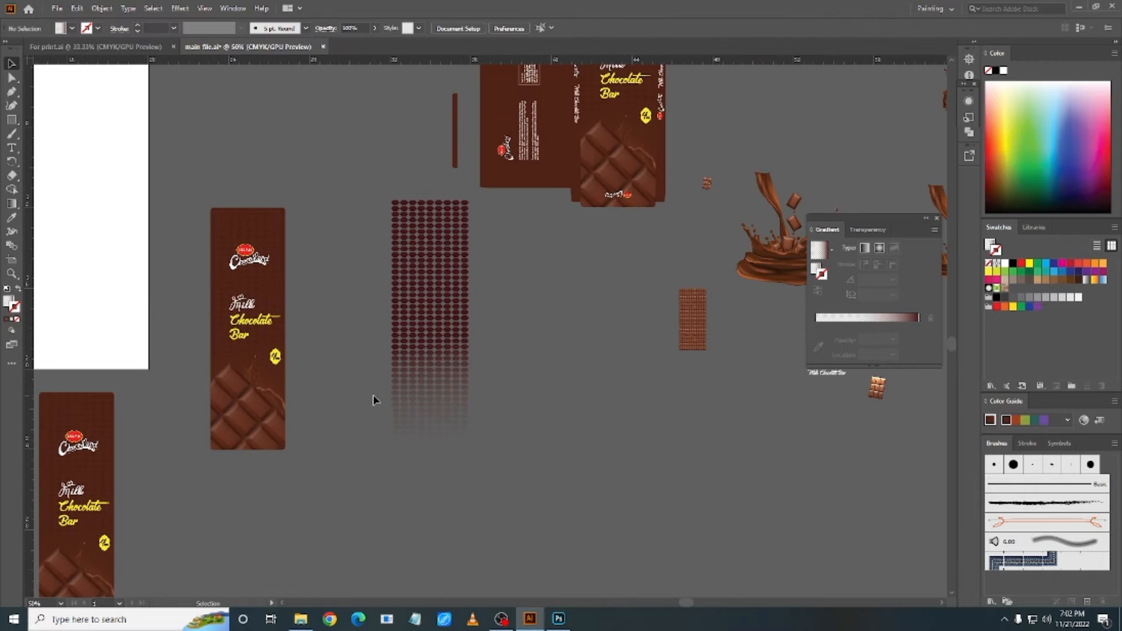
pyautogui.click(455, 157)
pyautogui.keyDown('alt'); pyautogui.scroll(6, 462, 157); pyautogui.keyUp('alt')
pyautogui.moveTo(463, 163); pyautogui.dragTo(382, 169)
pyautogui.keyDown('shift'); pyautogui.click(456, 243); pyautogui.keyUp('shift')
pyautogui.rightClick(431, 224)
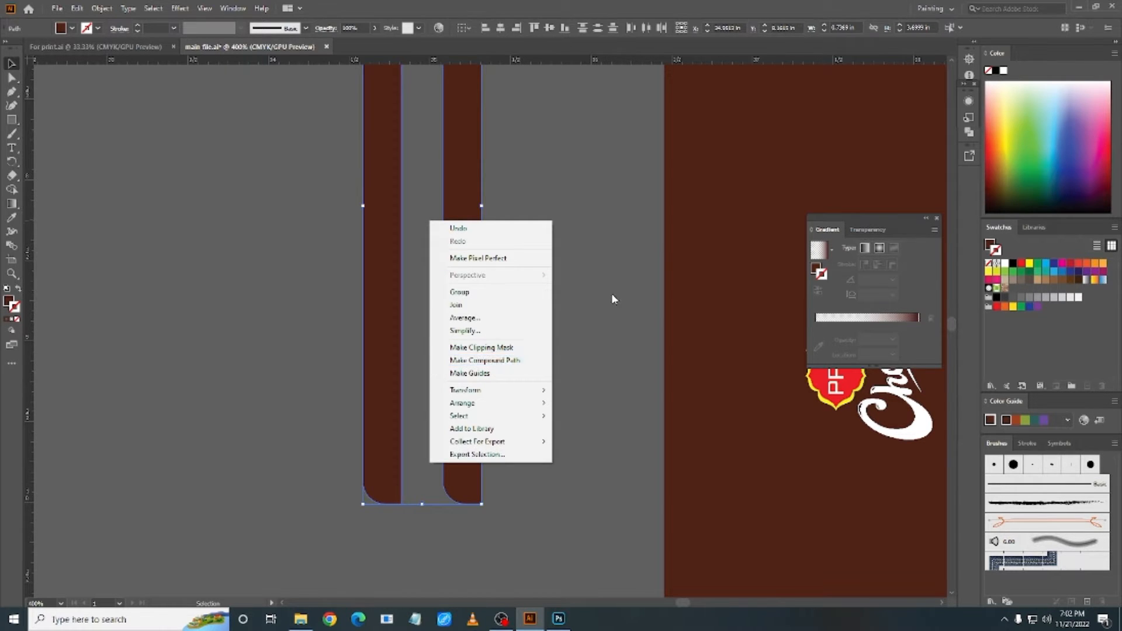
pyautogui.click(488, 282)
# Step: Select the loose pattern group below the brown strips and inspect its rows of badge shapes
pyautogui.scroll(-5, 488, 276)
pyautogui.click(456, 356)
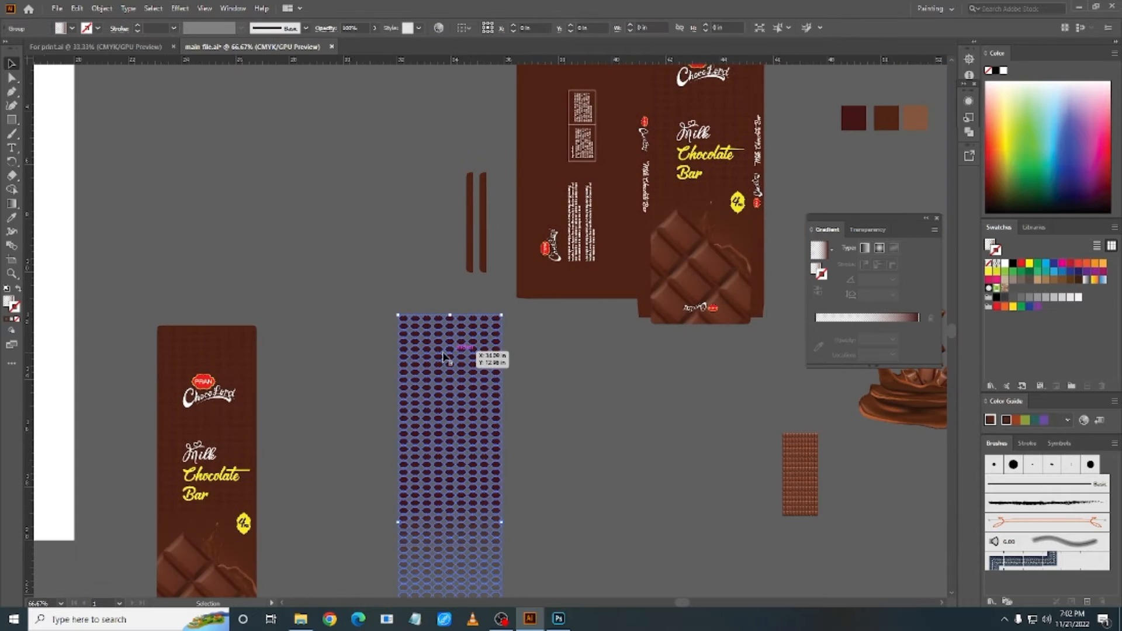
pyautogui.scroll(-3, 450, 345)
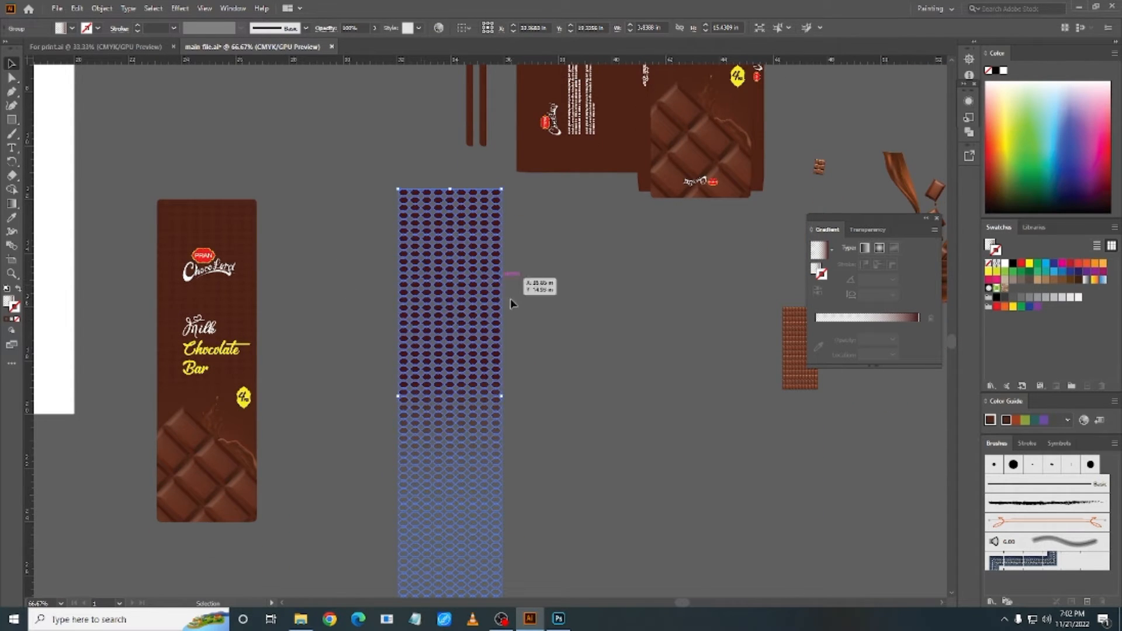
pyautogui.scroll(-1, 529, 304)
pyautogui.click(550, 313)
pyautogui.click(482, 310)
pyautogui.hscroll(1, 473, 310)
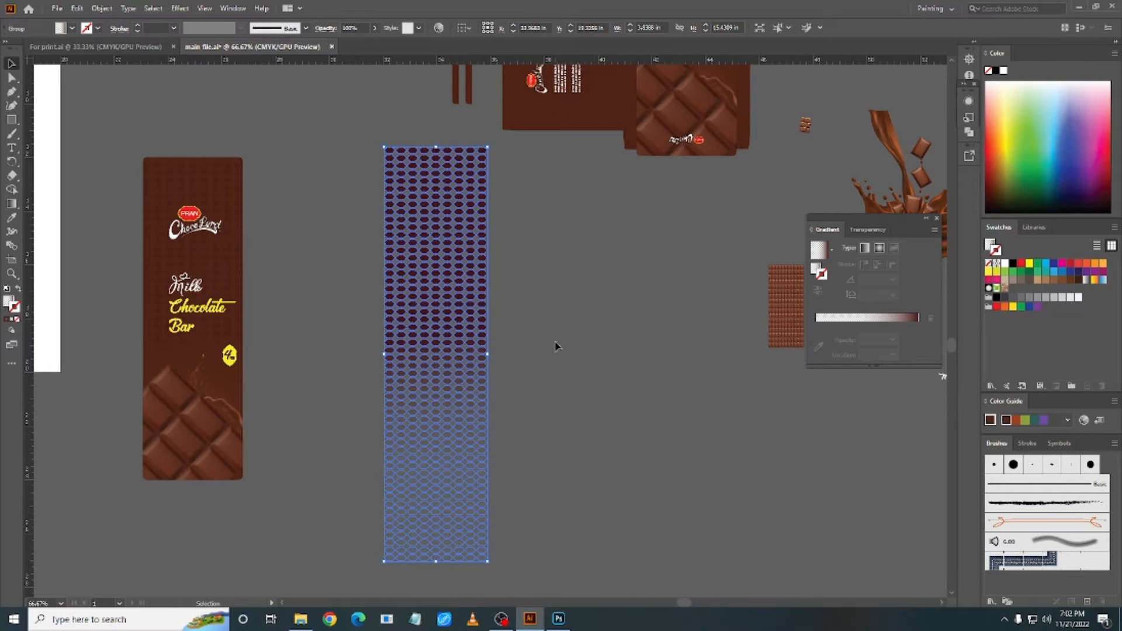
pyautogui.scroll(-1, 420, 342)
pyautogui.scroll(2, 420, 343)
pyautogui.scroll(-1, 433, 336)
pyautogui.scroll(3, 436, 332)
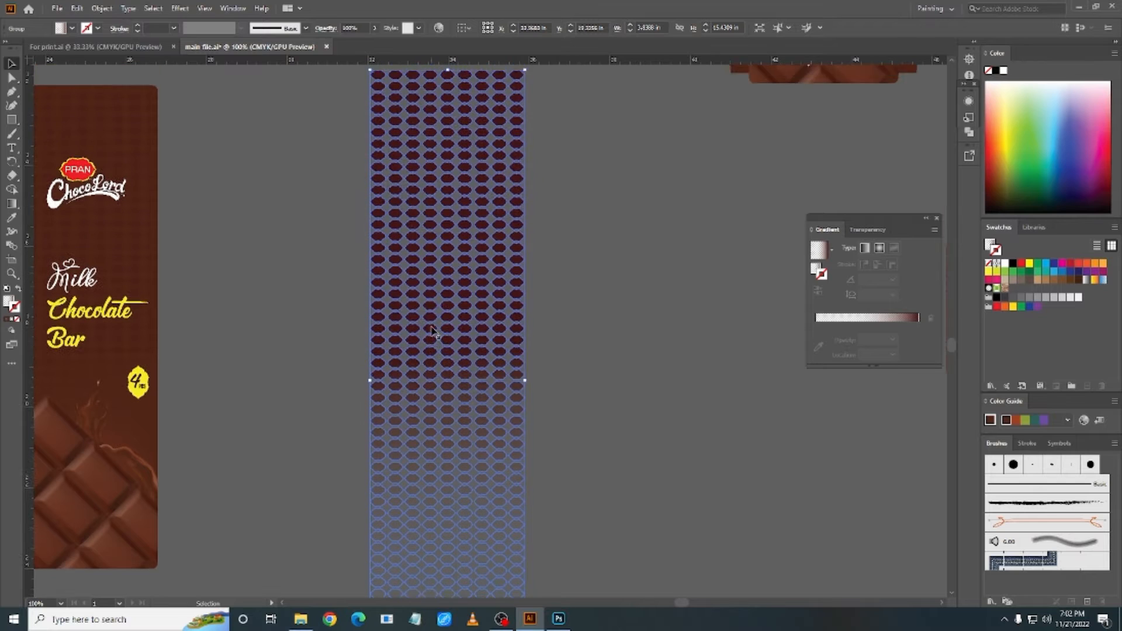
pyautogui.scroll(2, 434, 333)
pyautogui.click(364, 114)
pyautogui.click(381, 110)
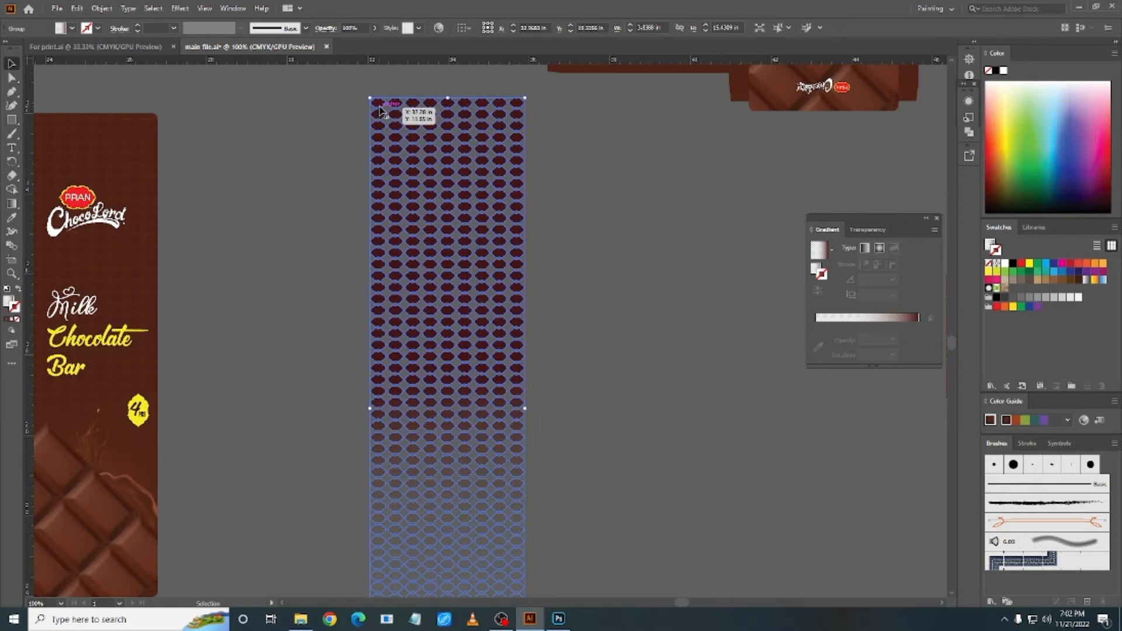
# Step: Ungroup the loose pattern into individual badge shapes, and select a single shape within it
pyautogui.rightClick(460, 140)
pyautogui.click(581, 245)
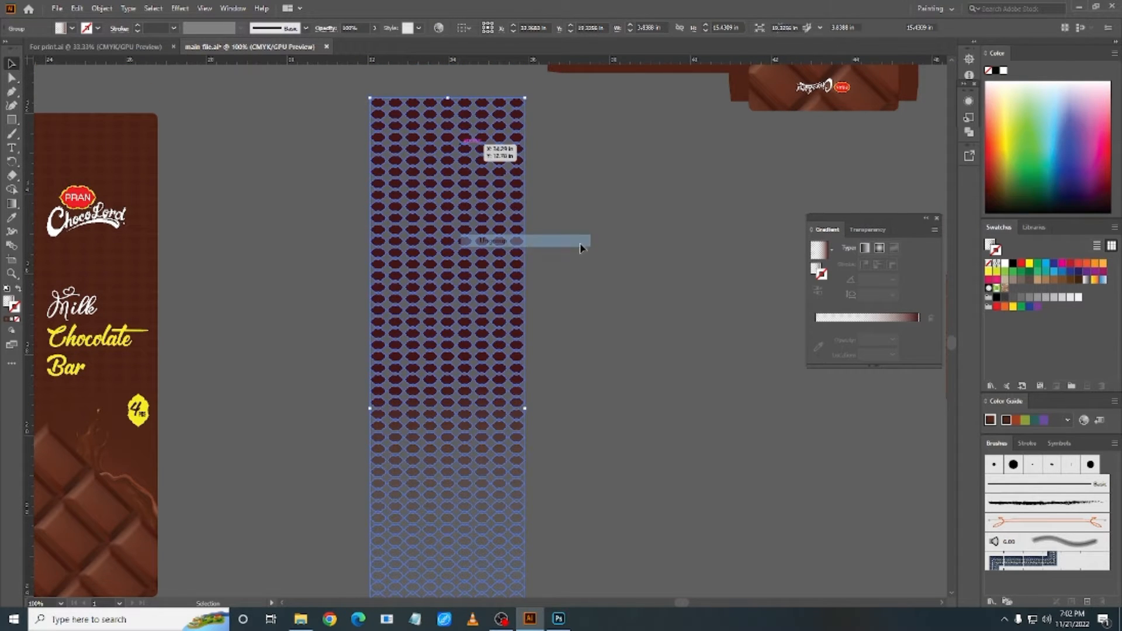
pyautogui.click(594, 260)
pyautogui.scroll(-2, 544, 278)
pyautogui.click(490, 290)
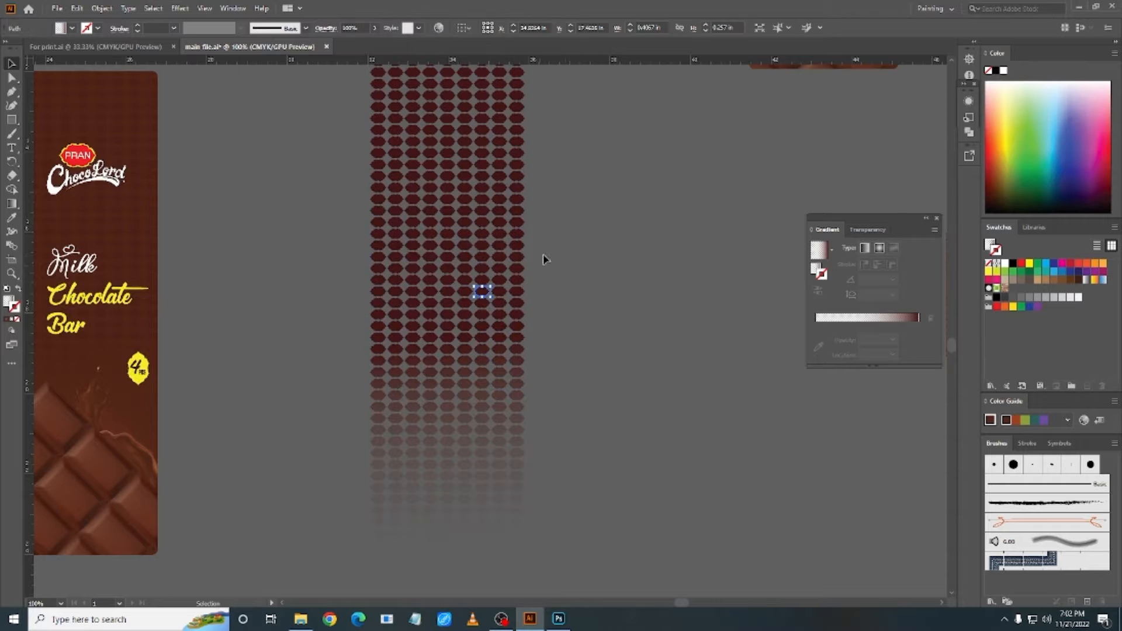
# Step: Move the first badge shape in the pattern's top row out of the grid, and undo the move
pyautogui.scroll(4, 543, 259)
pyautogui.scroll(3, 377, 134)
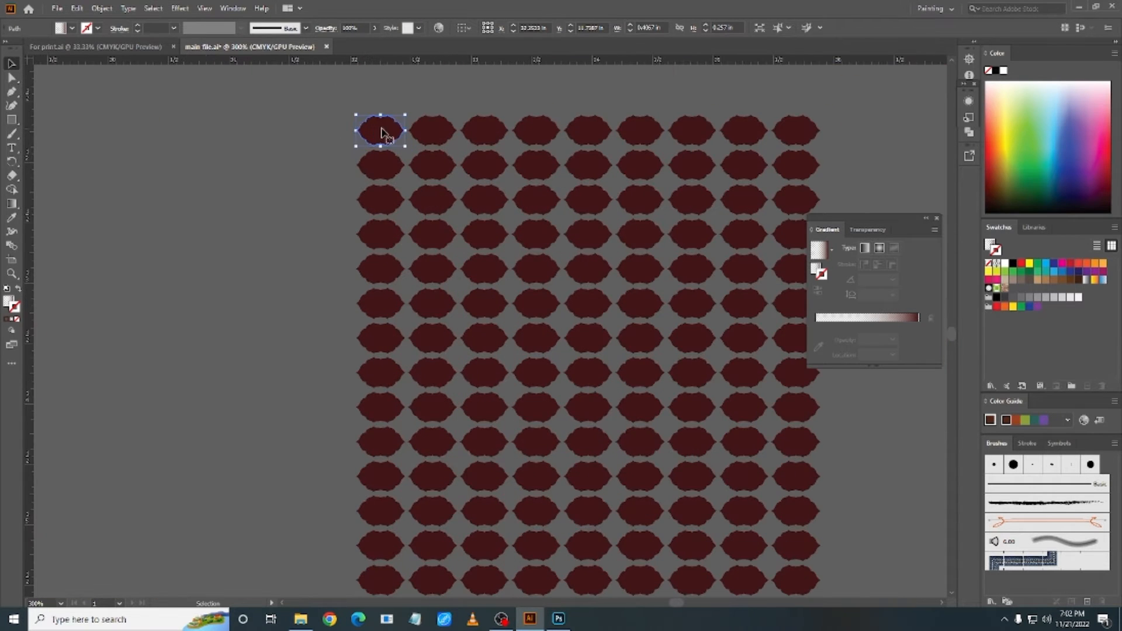
pyautogui.moveTo(380, 129); pyautogui.dragTo(193, 126)
pyautogui.hotkey('ctrl', 'z')
pyautogui.scroll(-3, 243, 239)
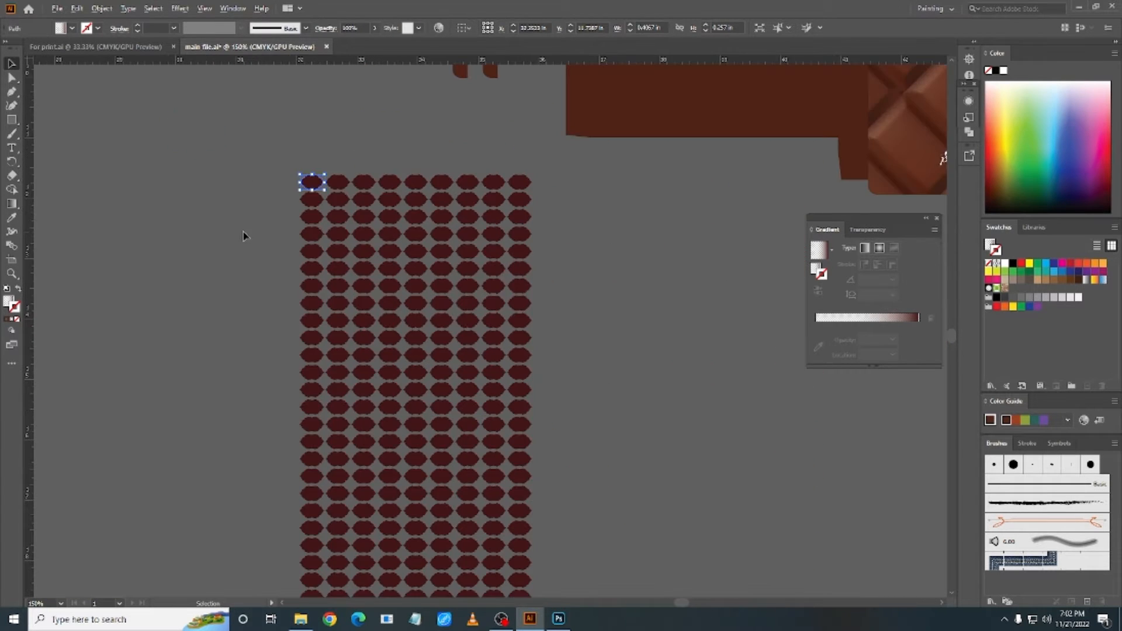
# Step: Select all the loose badge shapes of the pattern and group them again
pyautogui.scroll(-1, 236, 122)
pyautogui.click(231, 120)
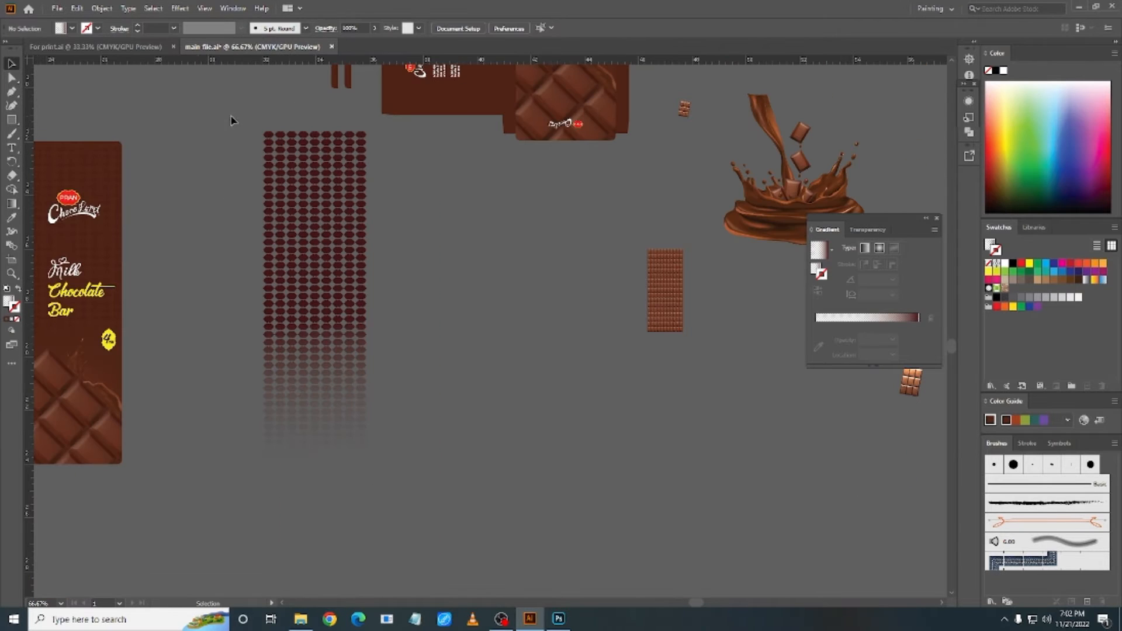
pyautogui.moveTo(384, 590); pyautogui.dragTo(385, 583)
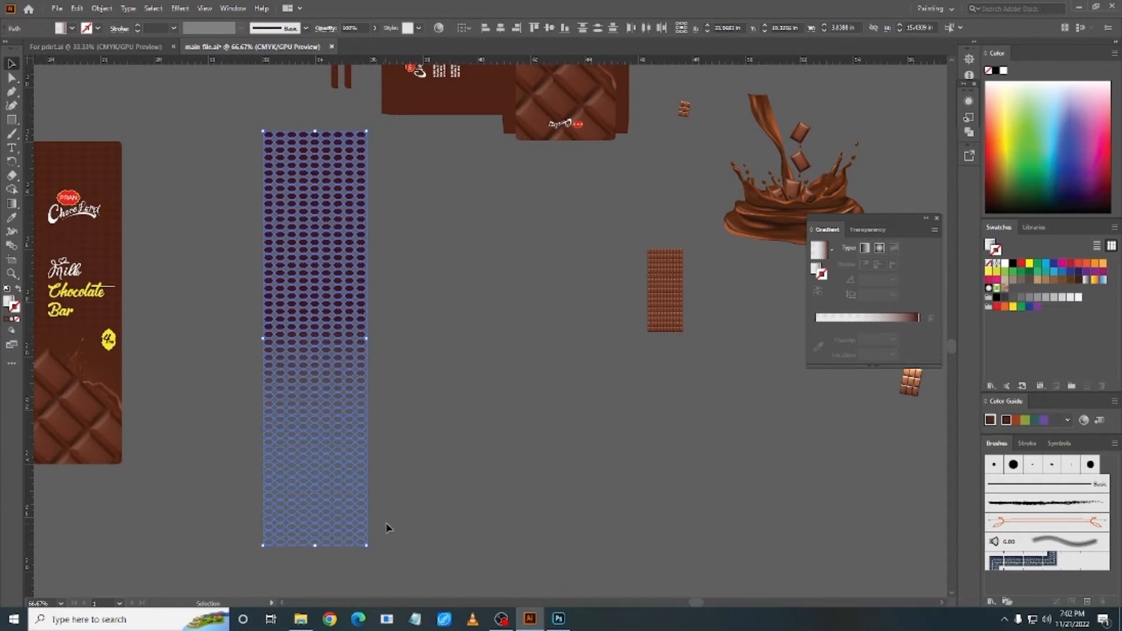
pyautogui.click(431, 467)
pyautogui.click(353, 323)
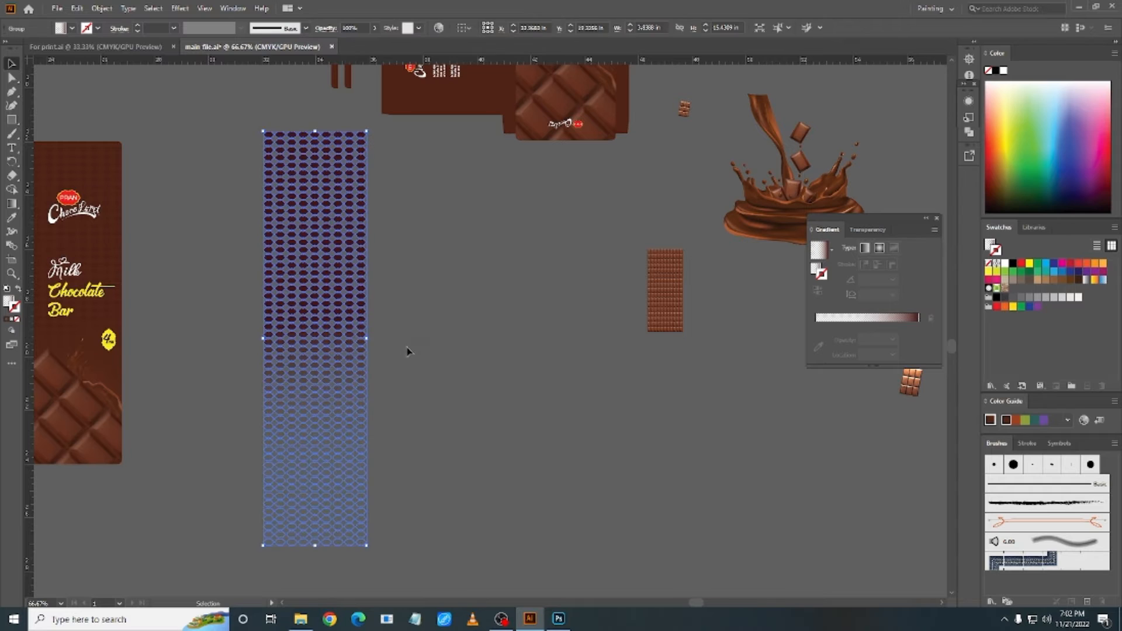
pyautogui.click(431, 386)
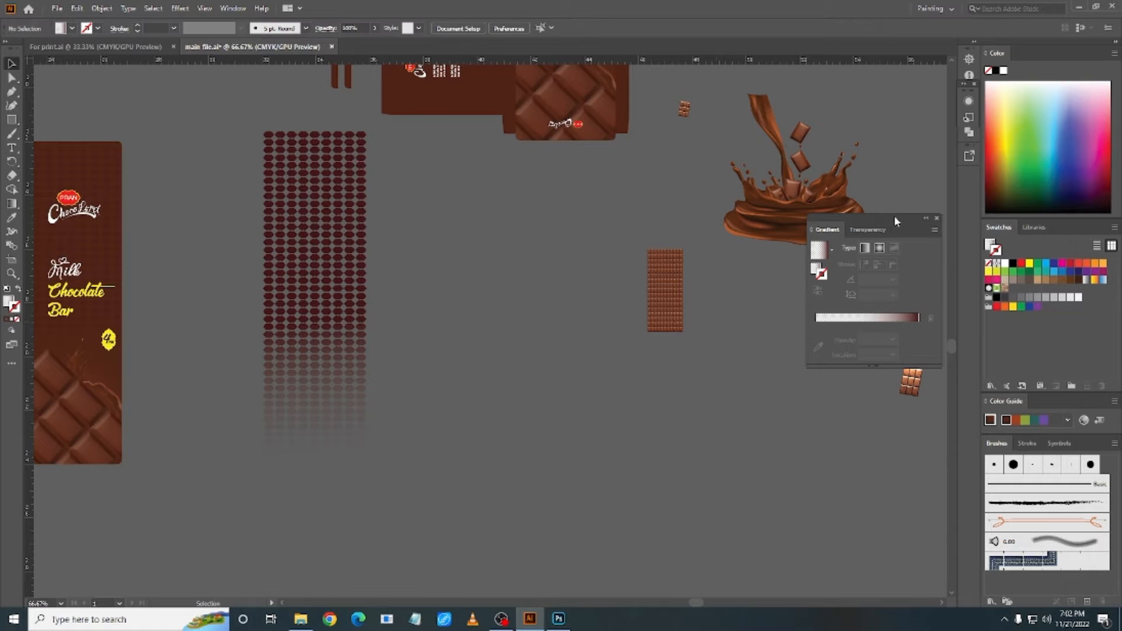
# Step: Place the gradient settings beside the pattern, select the pattern group, and inspect the dark end stop of its gradient
pyautogui.moveTo(895, 217); pyautogui.dragTo(546, 223)
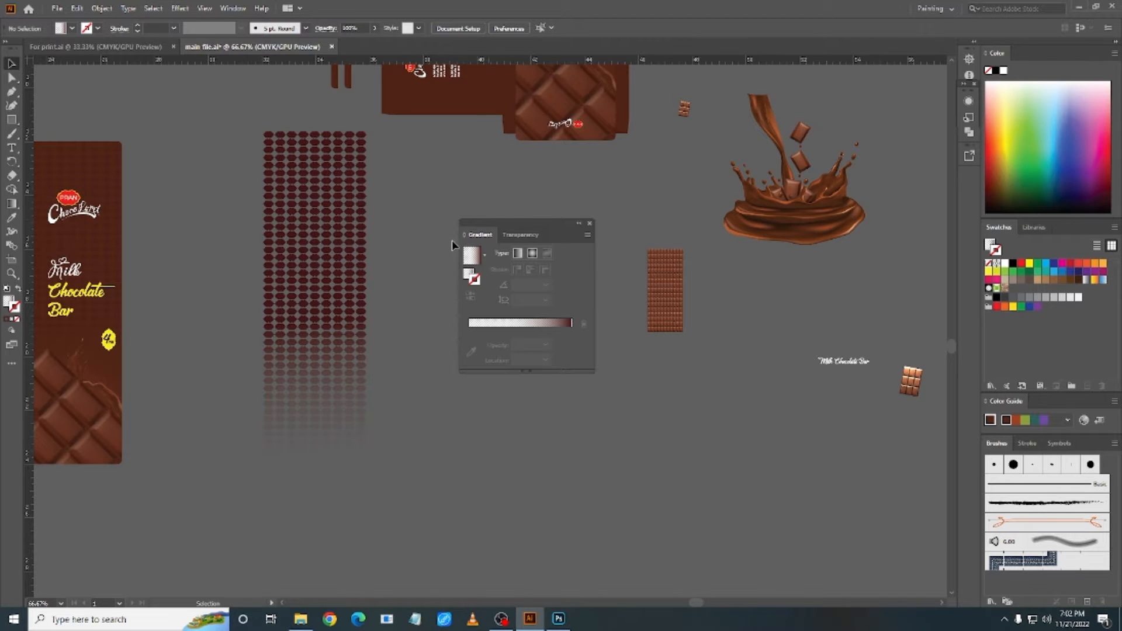
pyautogui.moveTo(225, 281); pyautogui.dragTo(294, 278)
pyautogui.click(388, 371)
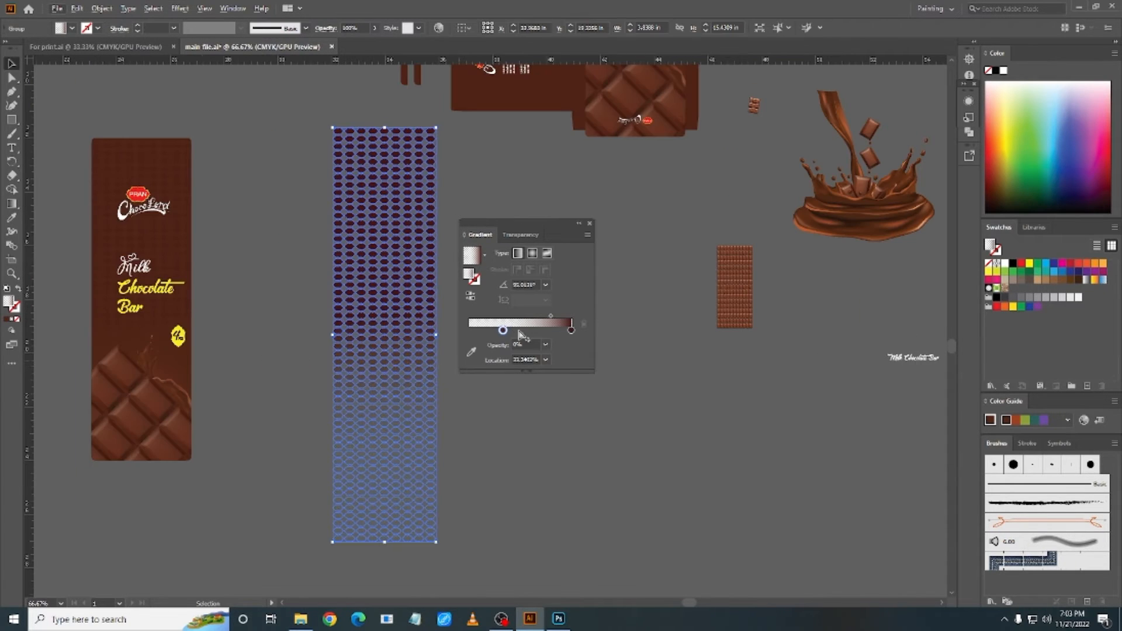
pyautogui.click(571, 332)
pyautogui.click(302, 109)
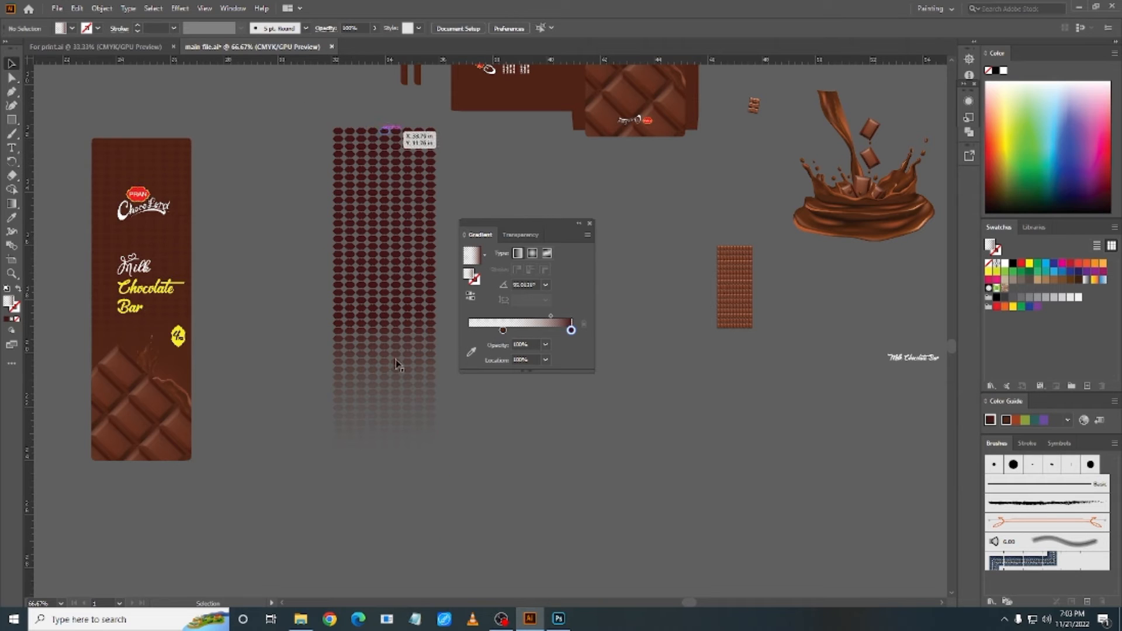
# Step: Examine the gradient's transparent stop and how it fades the badge shapes toward the pattern's lower end
pyautogui.scroll(-1, 397, 365)
pyautogui.click(504, 332)
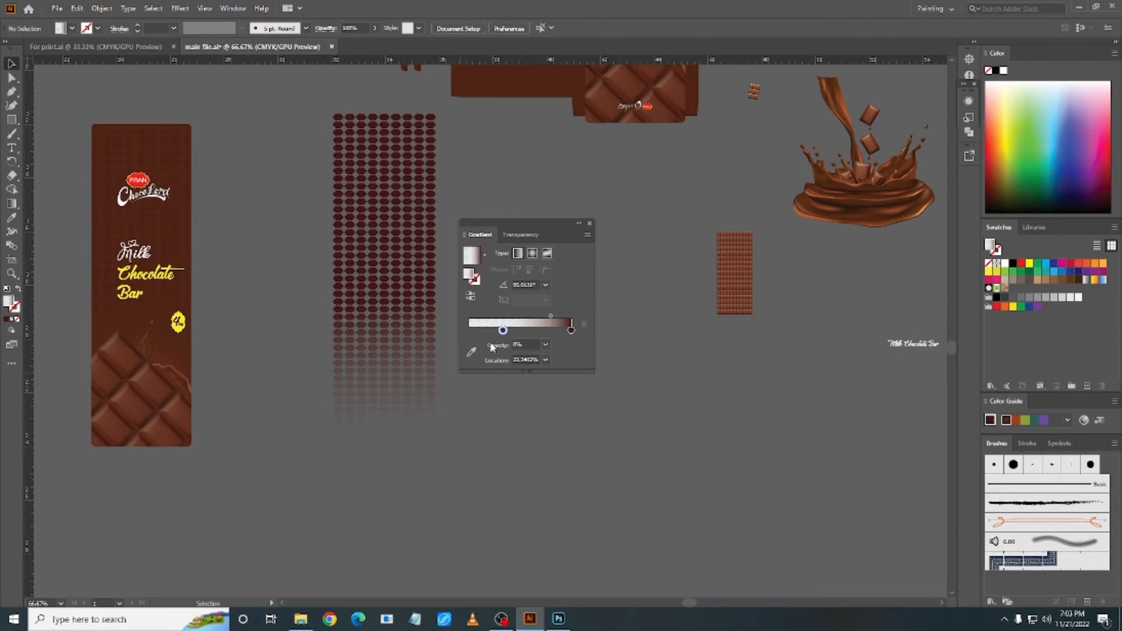
pyautogui.moveTo(503, 331)
pyautogui.mouseDown()
pyautogui.moveTo(488, 329)
pyautogui.moveTo(501, 332)
pyautogui.mouseUp()
pyautogui.scroll(-4, 485, 439)
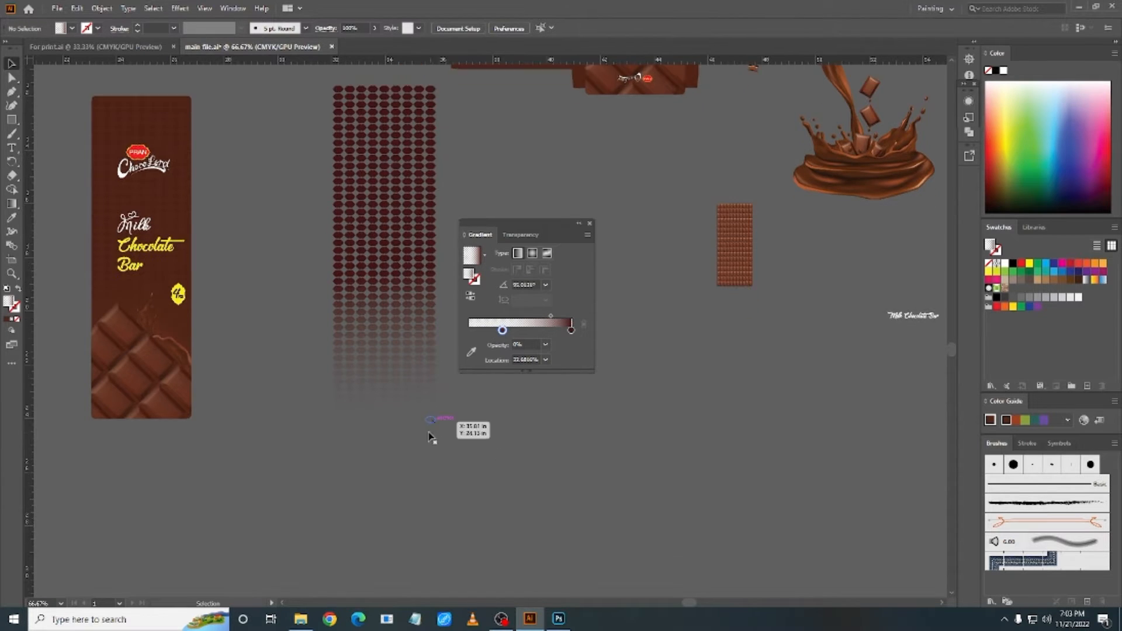
pyautogui.click(387, 354)
pyautogui.scroll(4, 372, 443)
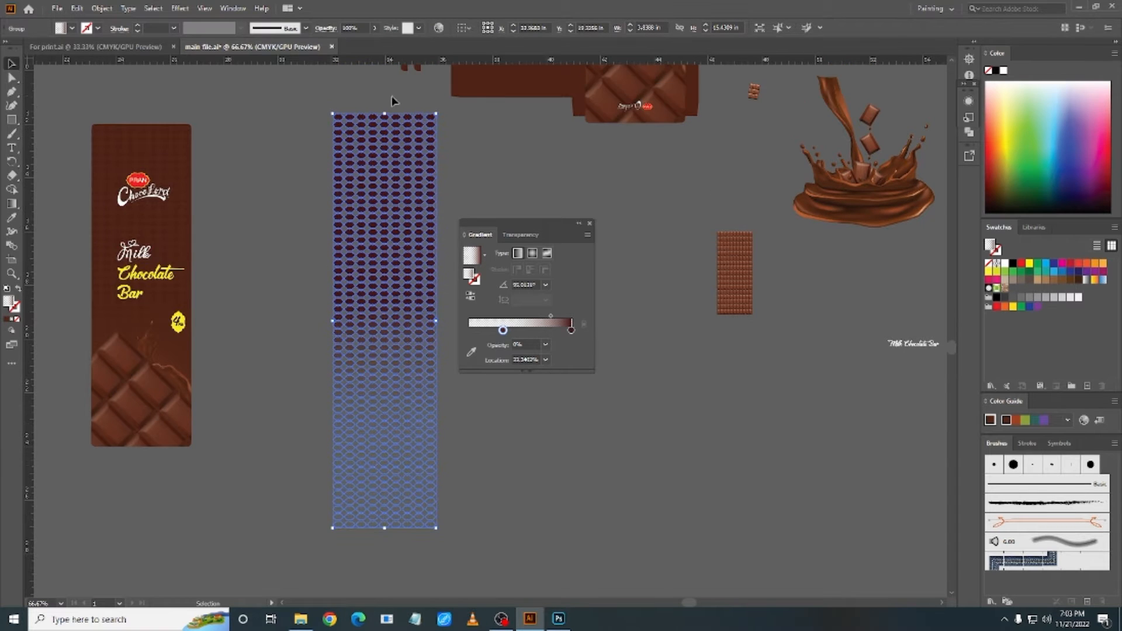
pyautogui.scroll(-3, 303, 316)
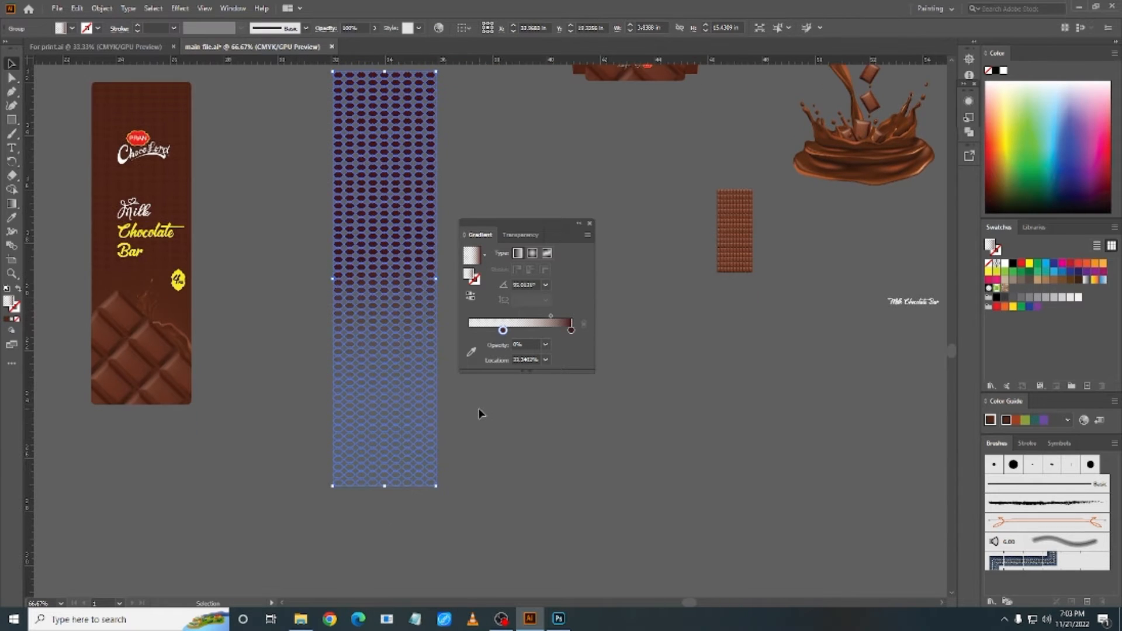
pyautogui.click(406, 412)
pyautogui.press('a')
pyautogui.scroll(-2, 358, 371)
pyautogui.hscroll(2, 358, 371)
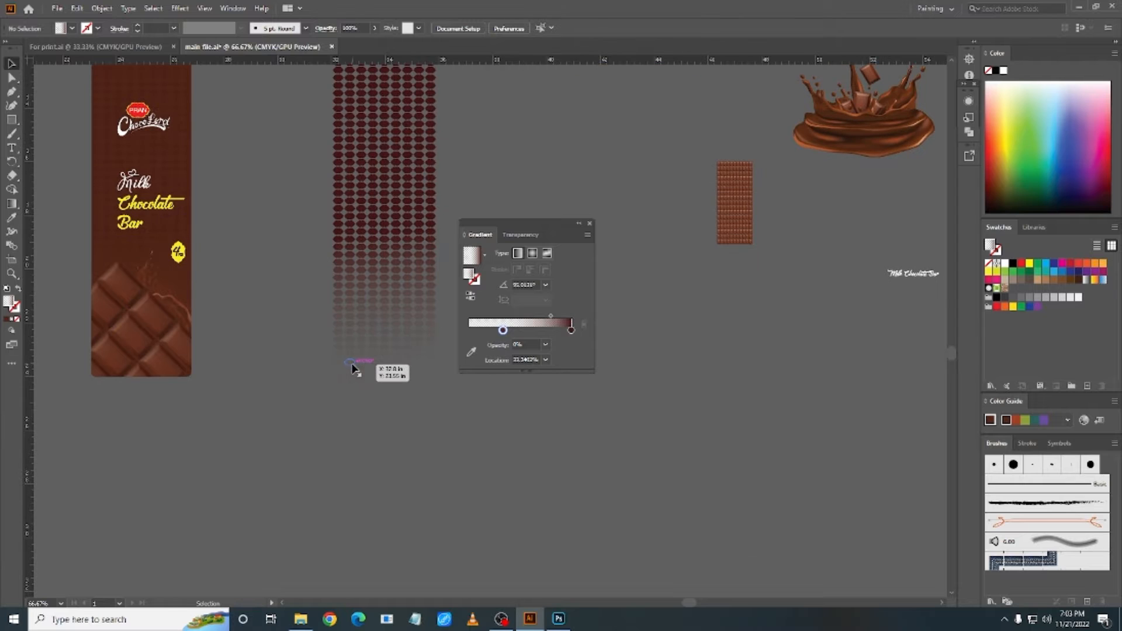
pyautogui.press('v')
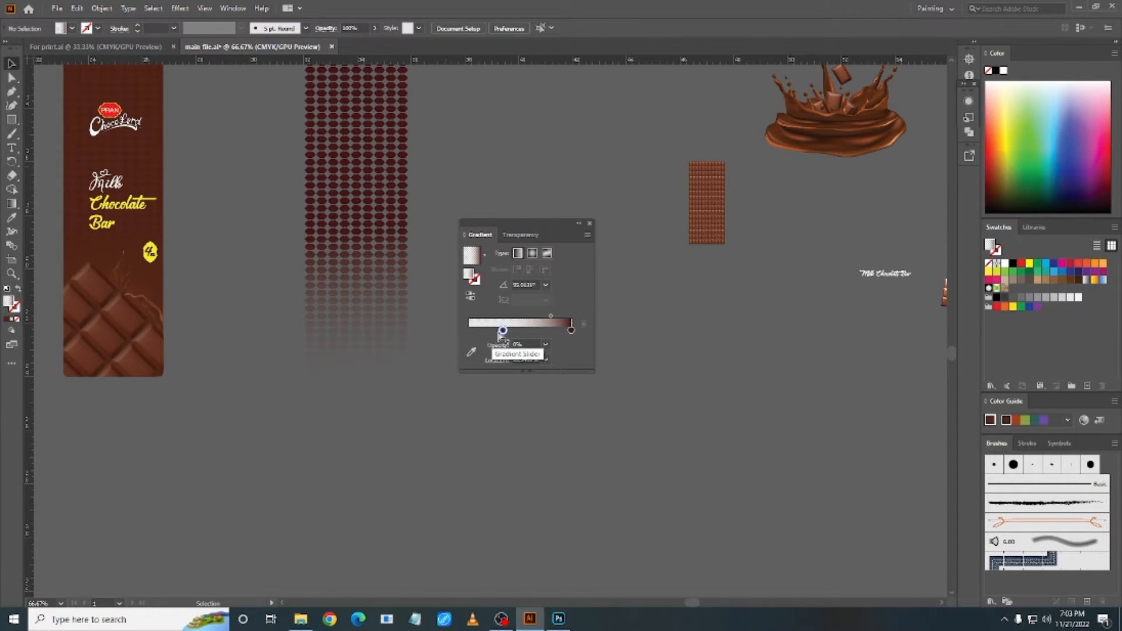
# Step: Try to recolor the gradient's transparent stop to orange-red #B24122 at 100% opacity without selecting the pattern
pyautogui.click(470, 352)
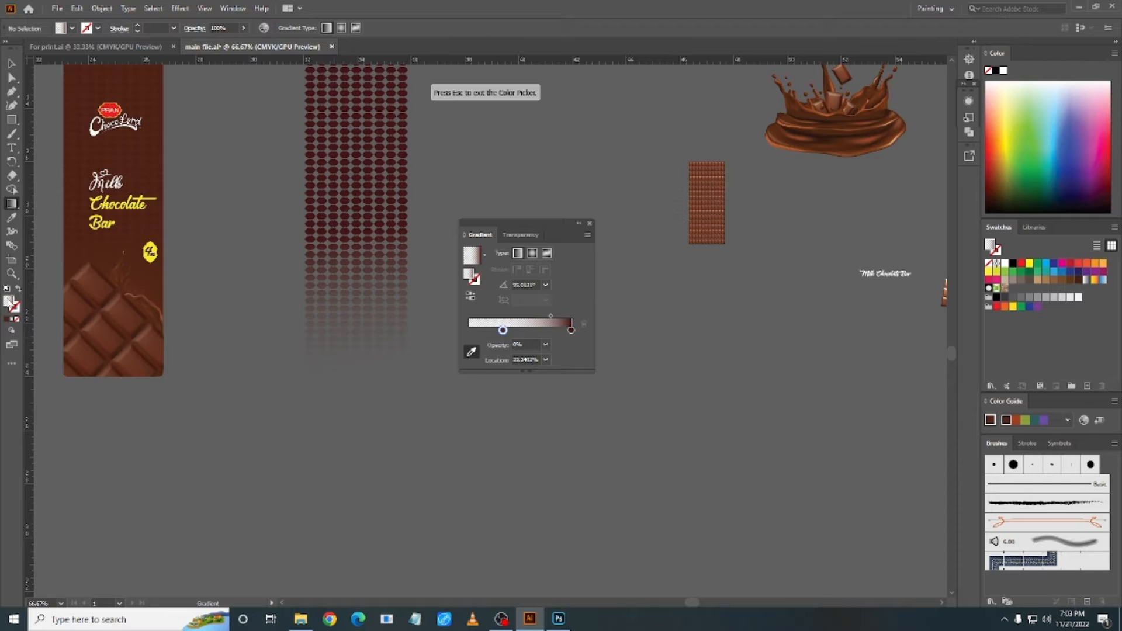
pyautogui.doubleClick(8, 299)
pyautogui.moveTo(464, 336); pyautogui.dragTo(528, 274)
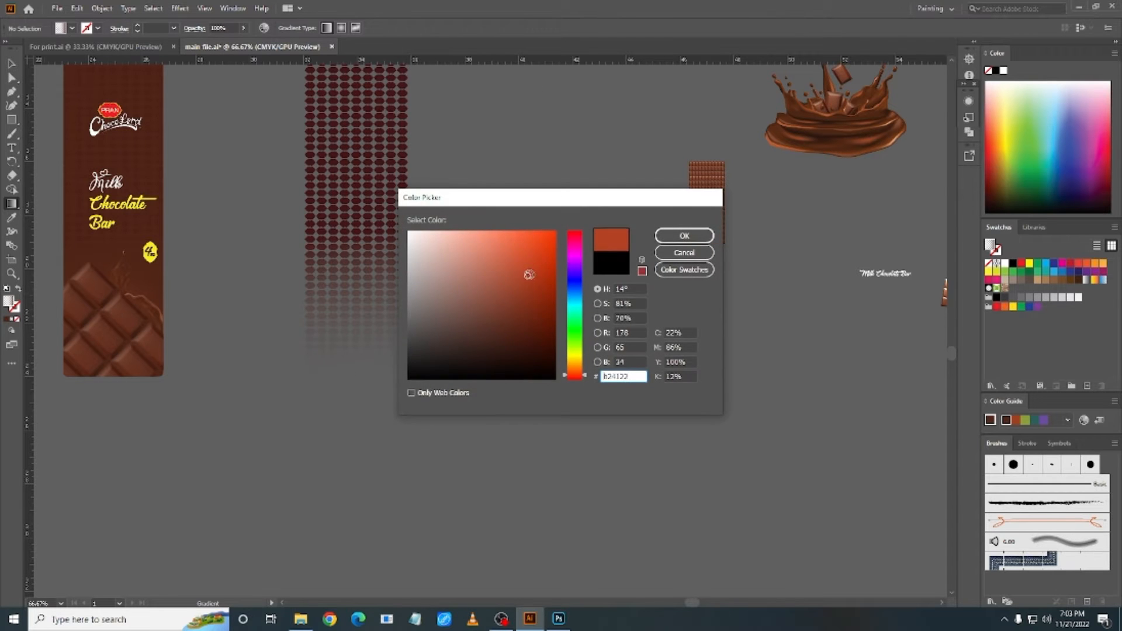
pyautogui.click(703, 236)
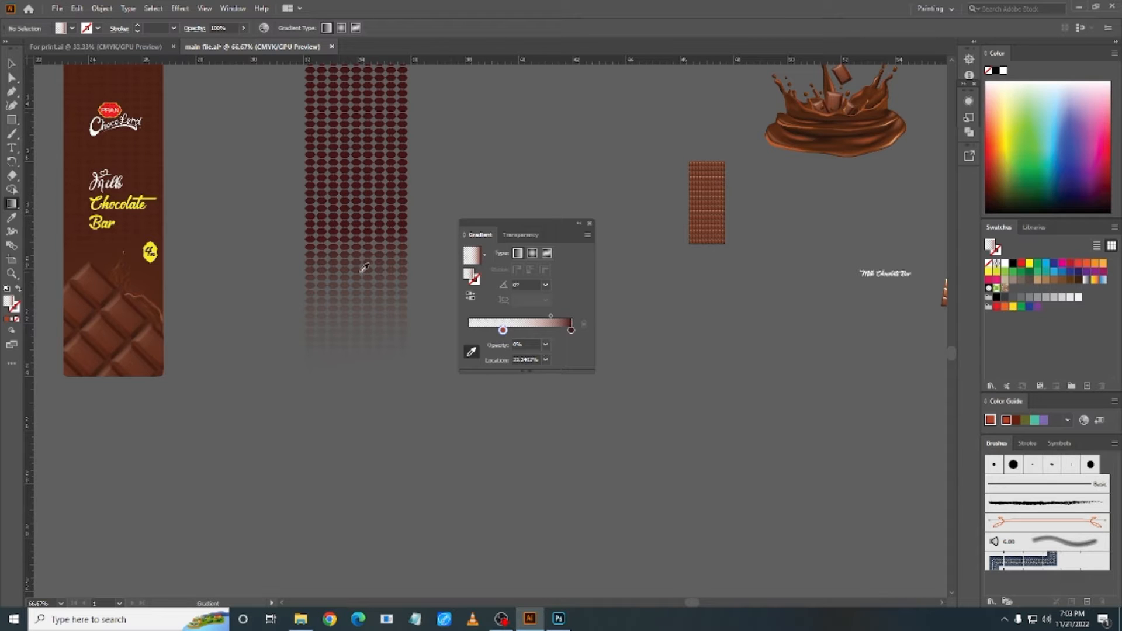
pyautogui.click(546, 345)
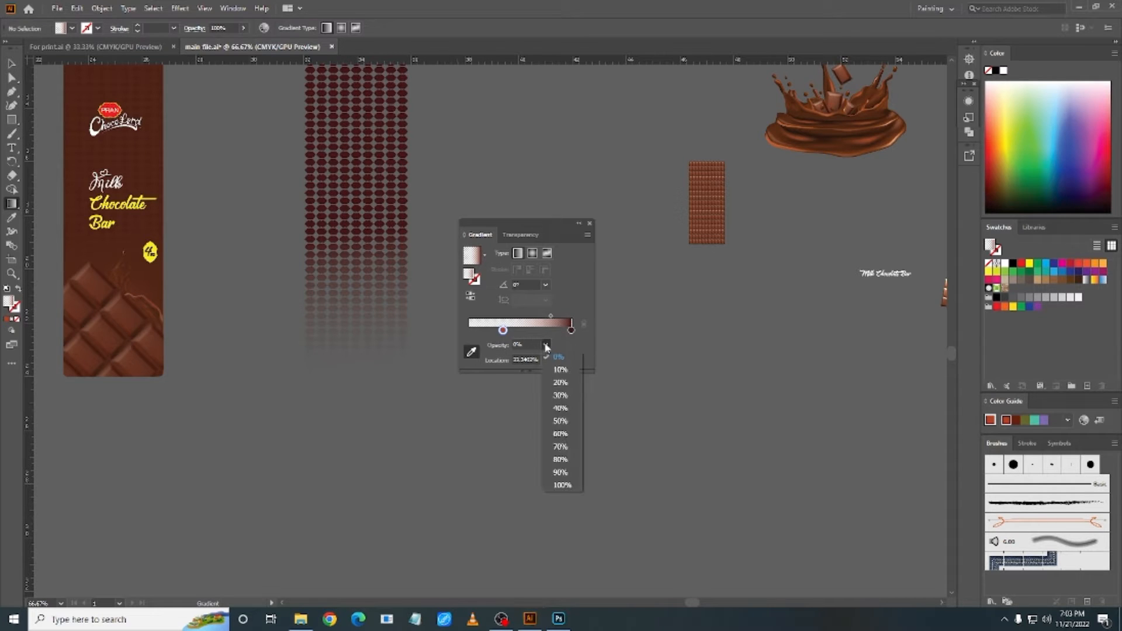
pyautogui.click(563, 485)
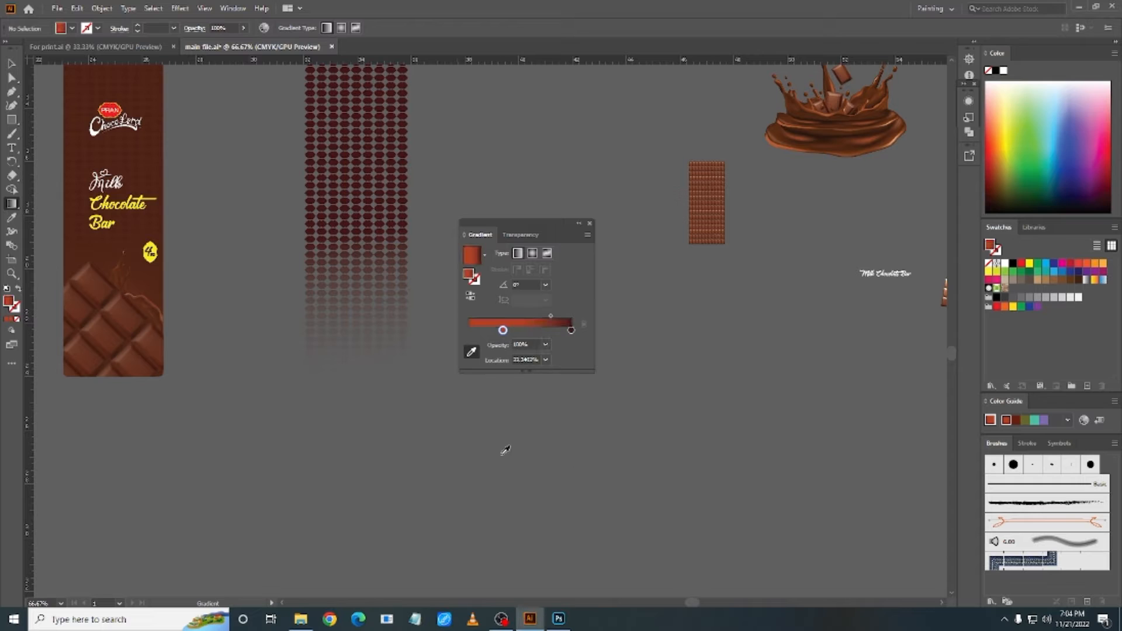
pyautogui.click(12, 63)
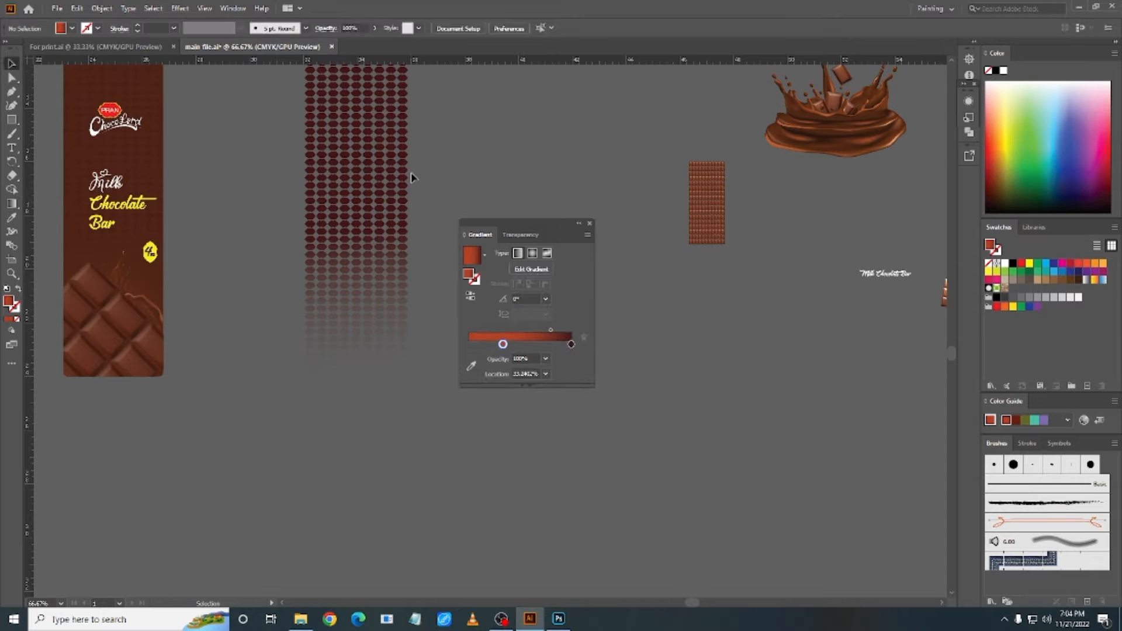
# Step: Select the pattern group and recolor its transparent gradient stop to reddish brown, RGB 155, 57, 30
pyautogui.click(393, 148)
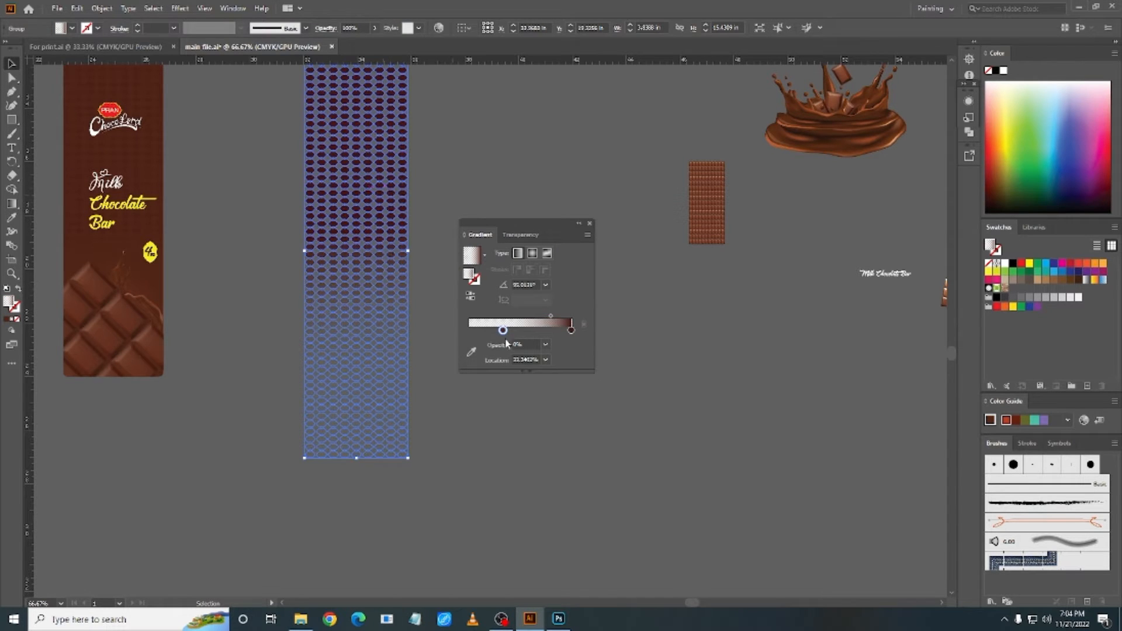
pyautogui.click(469, 352)
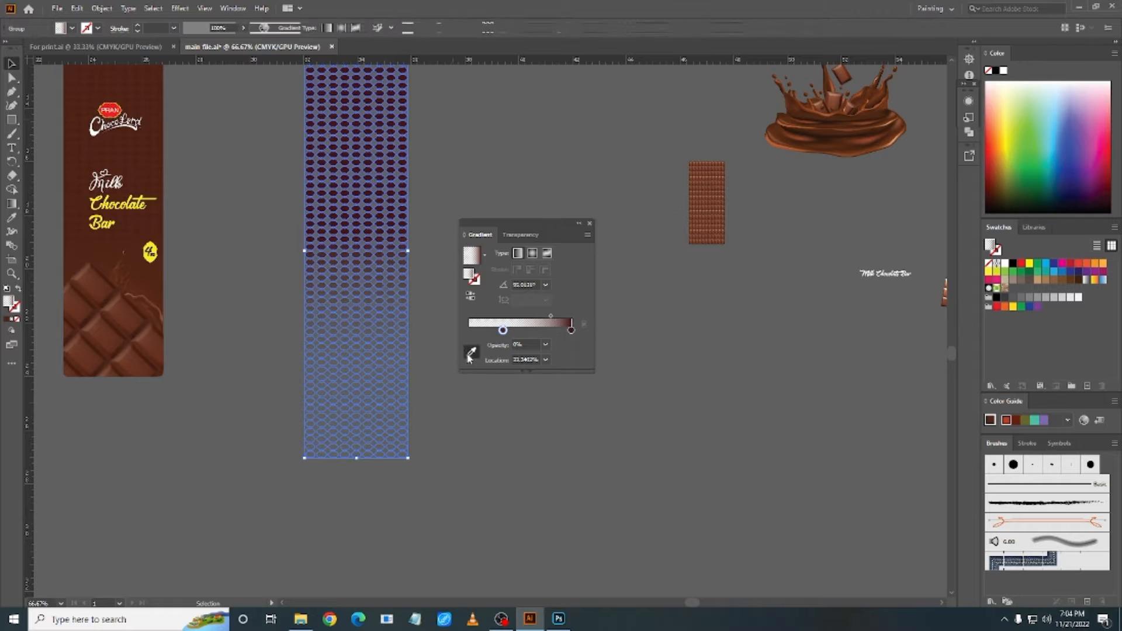
pyautogui.doubleClick(8, 301)
pyautogui.click(532, 286)
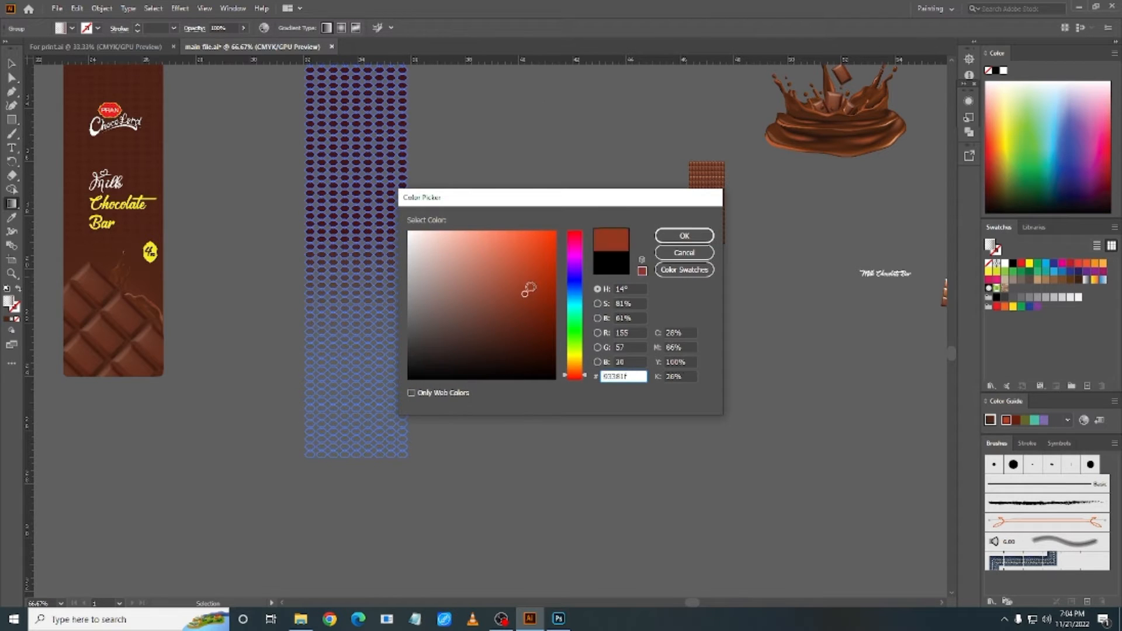
pyautogui.click(694, 240)
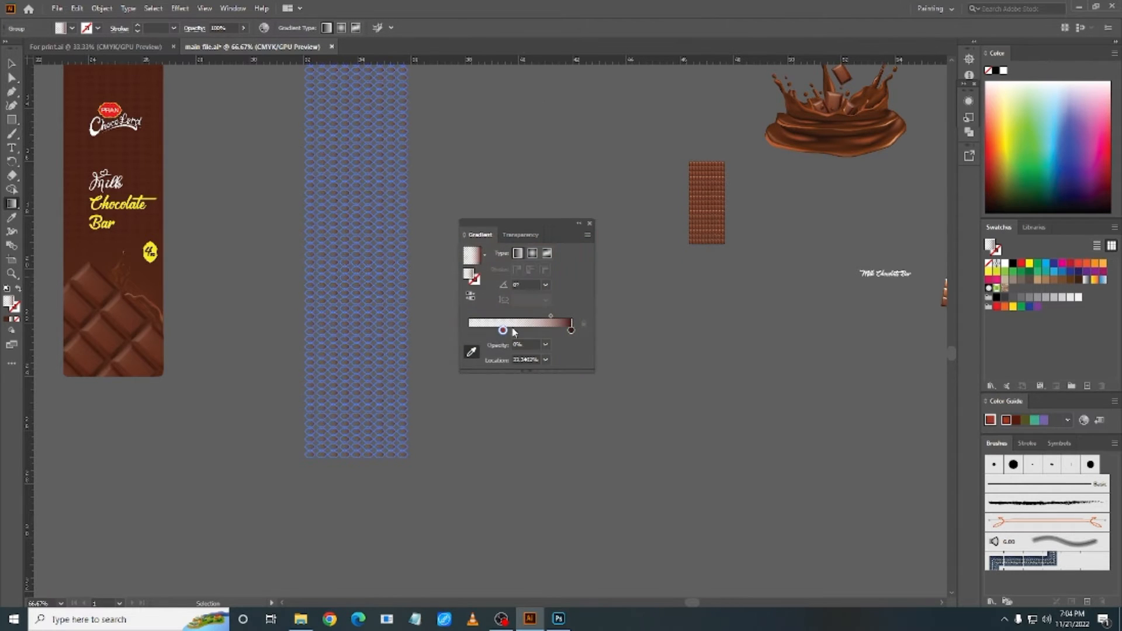
# Step: Set the opacity of the pattern's reddish-brown gradient stop to 80% and deselect the pattern
pyautogui.click(544, 345)
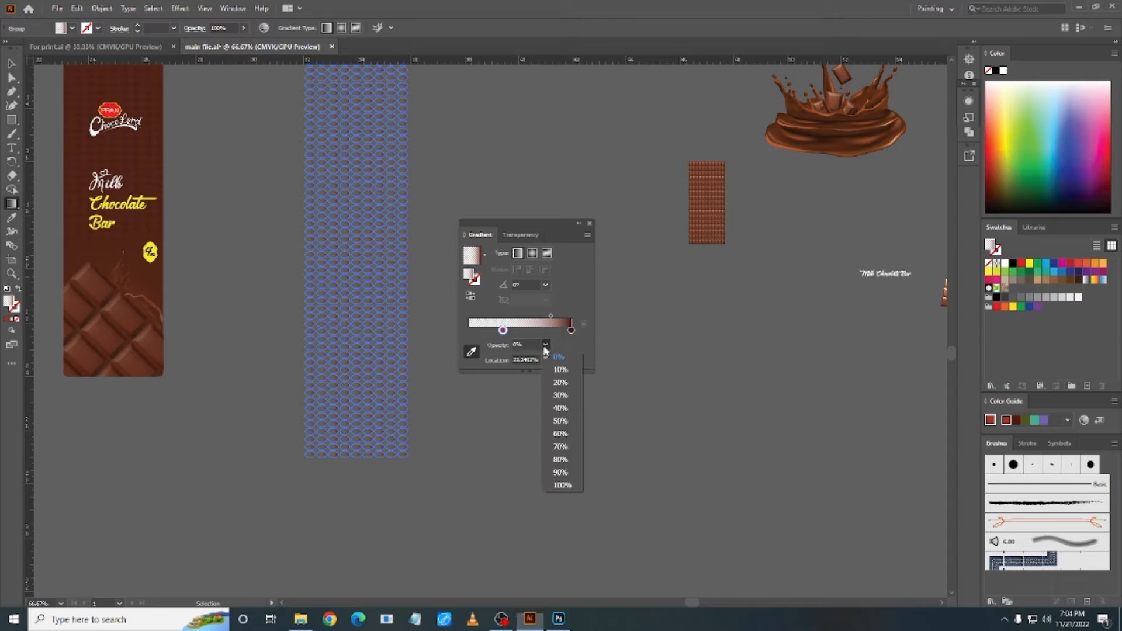
pyautogui.click(561, 460)
pyautogui.click(13, 64)
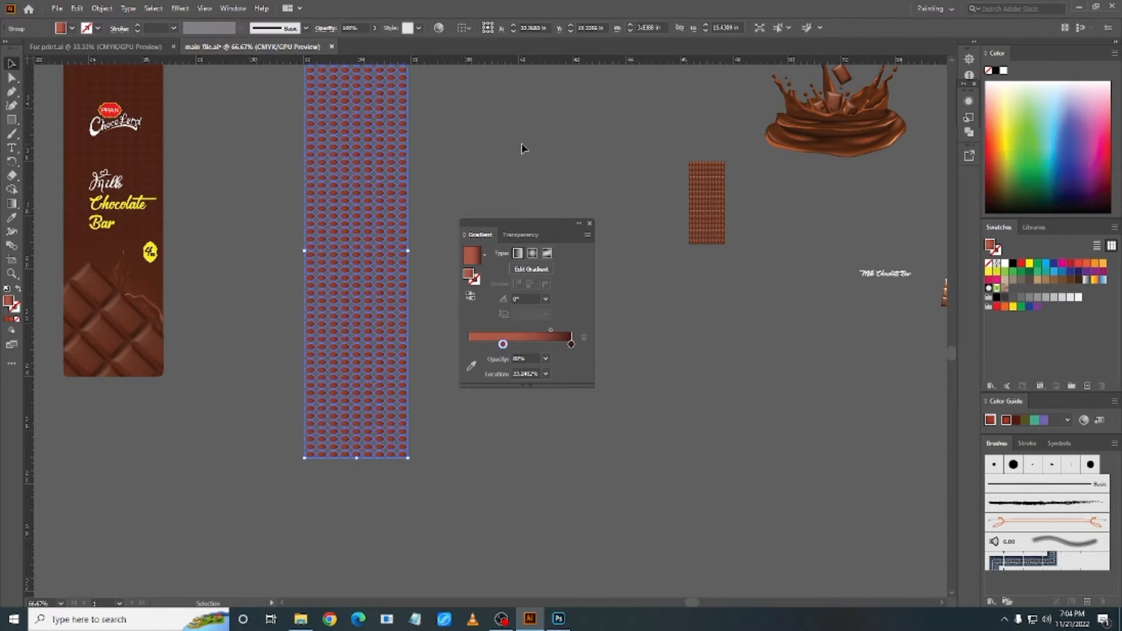
pyautogui.click(421, 281)
pyautogui.scroll(2, 371, 358)
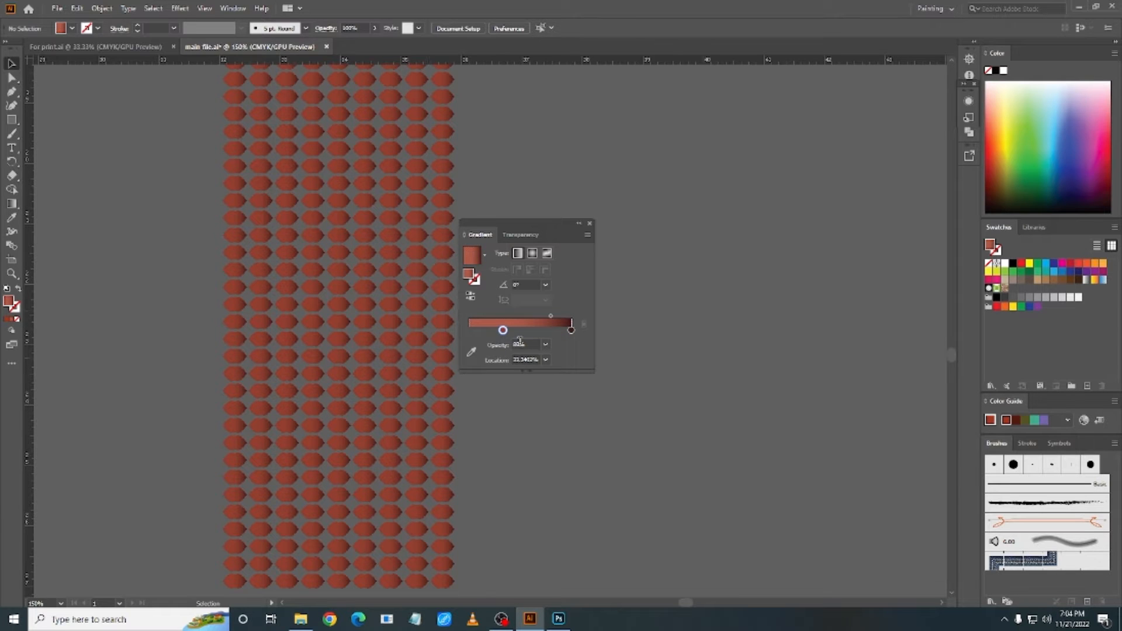
# Step: Select the pattern group, set its reddish-brown gradient stop's opacity to 0%, and deselect the pattern
pyautogui.click(546, 345)
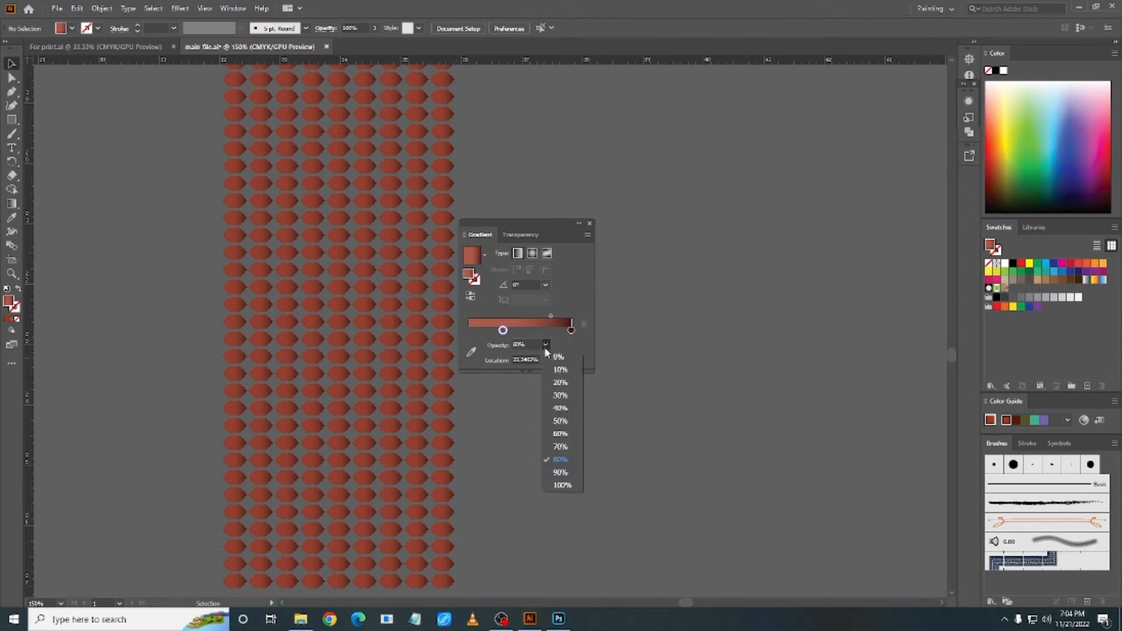
pyautogui.click(559, 358)
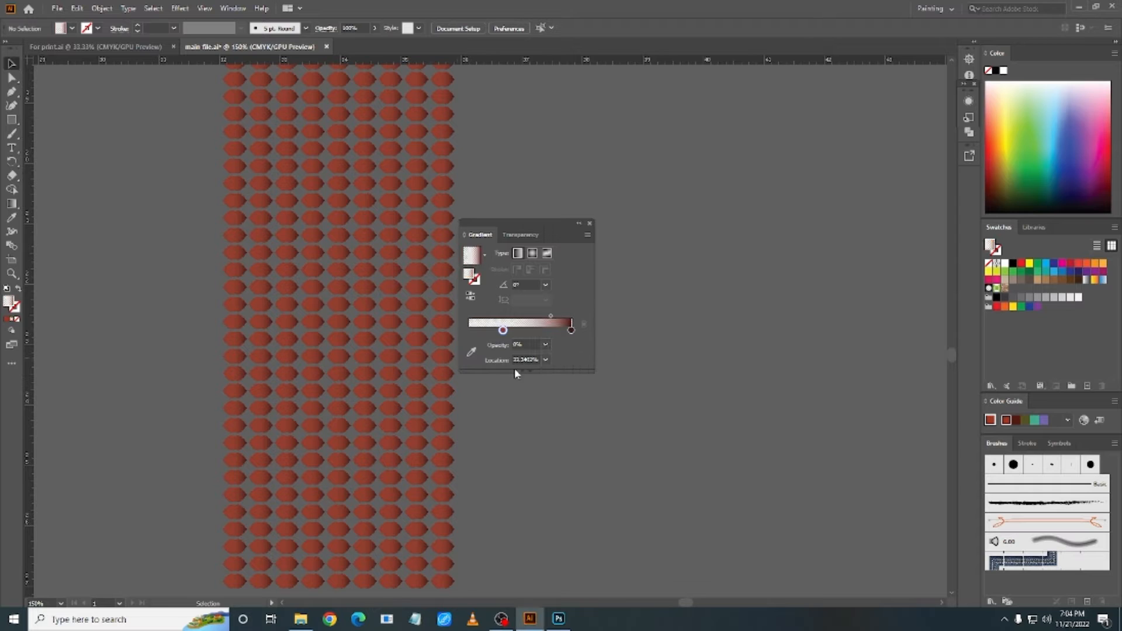
pyautogui.click(380, 346)
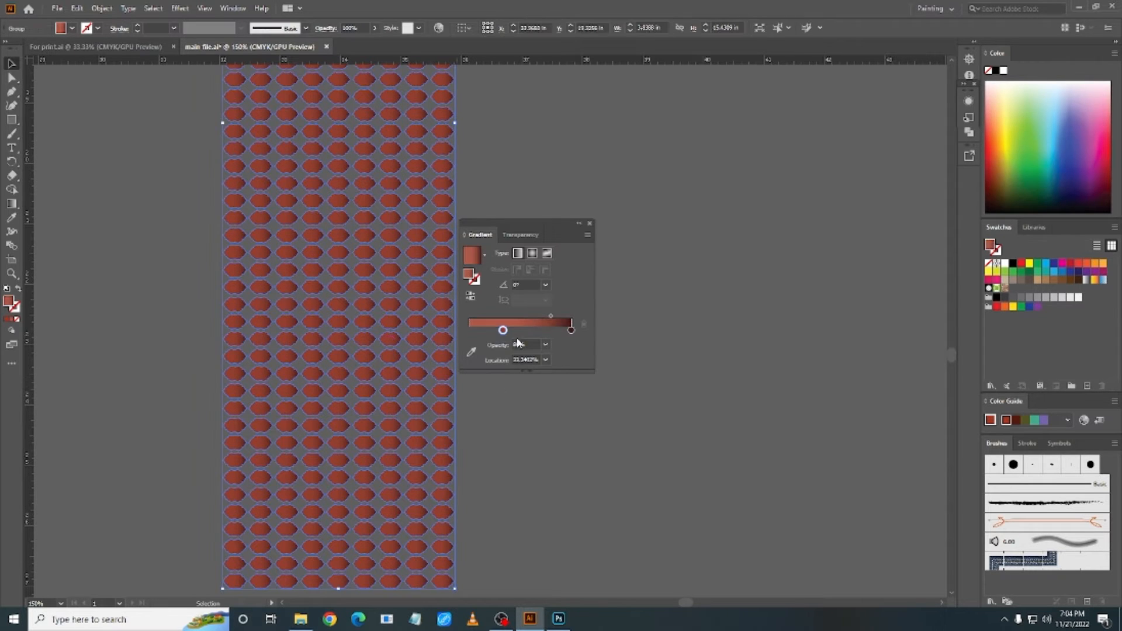
pyautogui.click(545, 345)
pyautogui.click(559, 358)
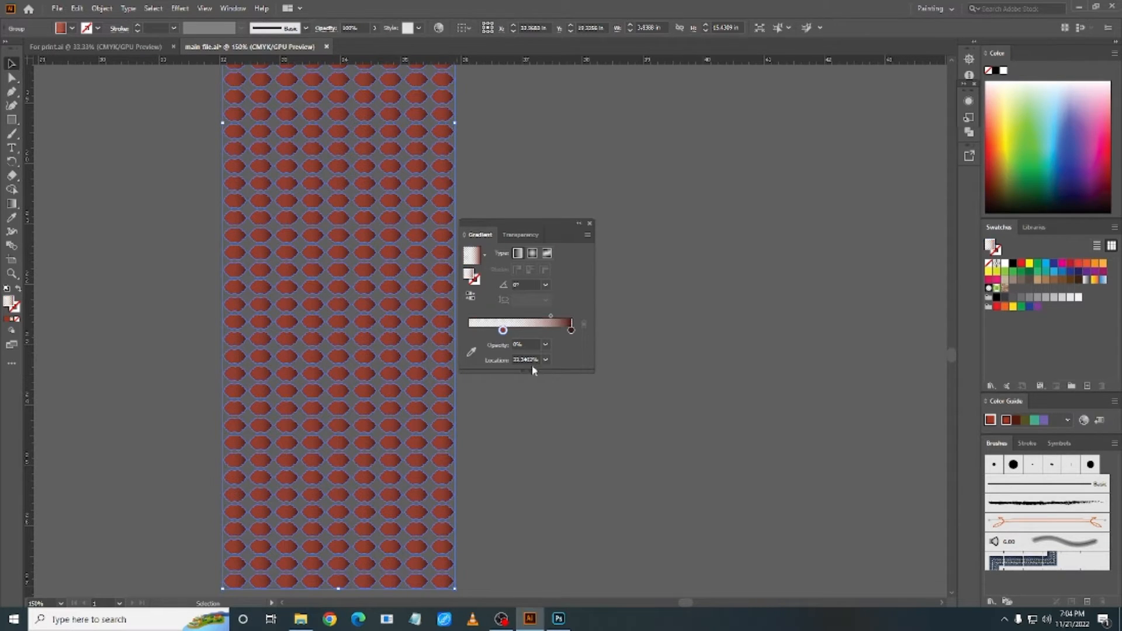
pyautogui.scroll(-5, 205, 243)
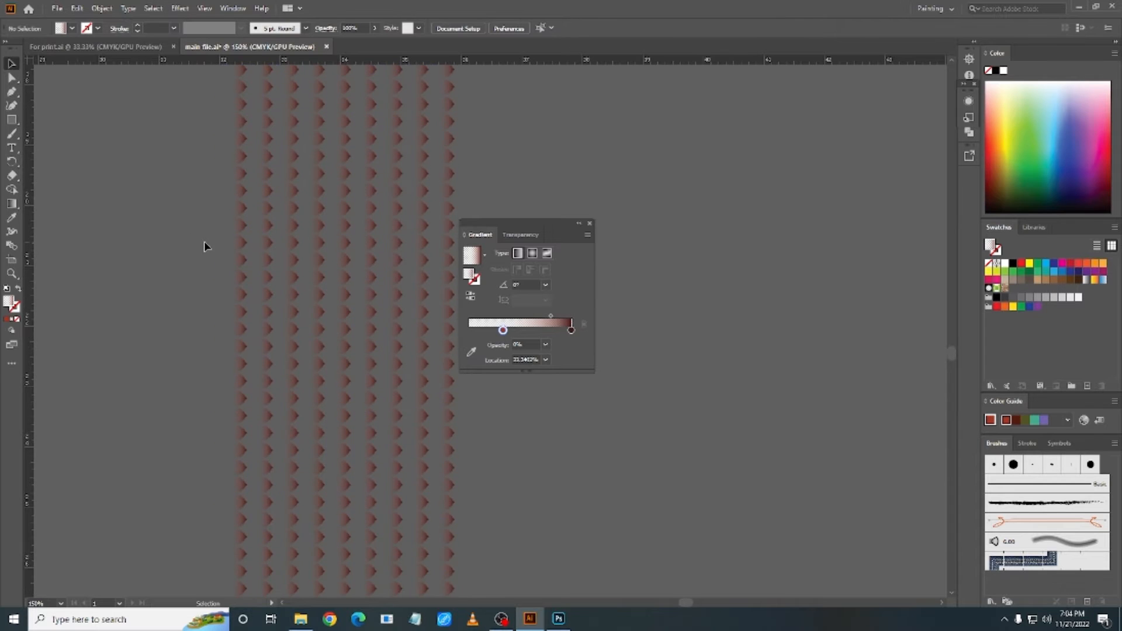
# Step: Redraw the gradient near-vertically across the whole pattern group so the badge shapes fade toward the top
pyautogui.scroll(3, 175, 181)
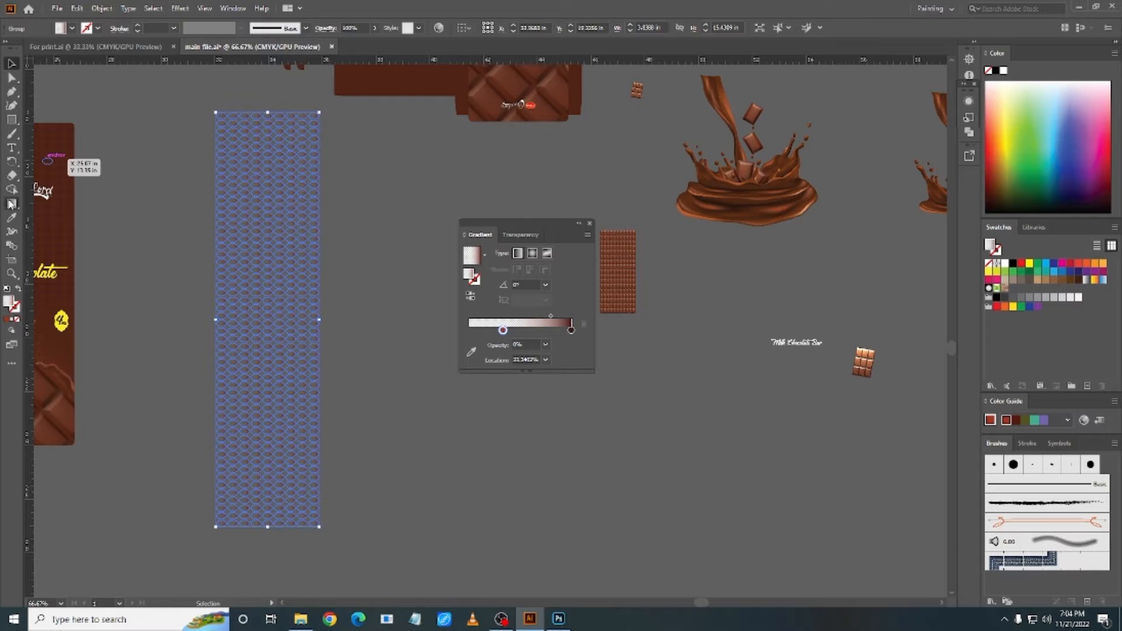
pyautogui.click(12, 204)
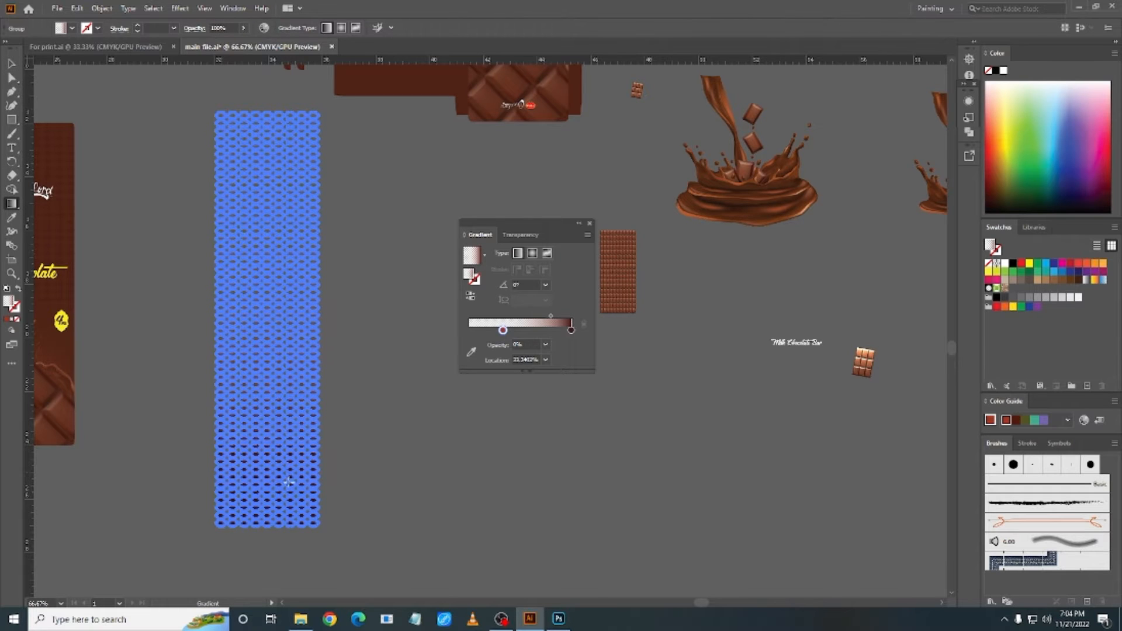
pyautogui.scroll(-1, 298, 224)
pyautogui.keyDown('ctrl'); pyautogui.click(382, 282); pyautogui.keyUp('ctrl')
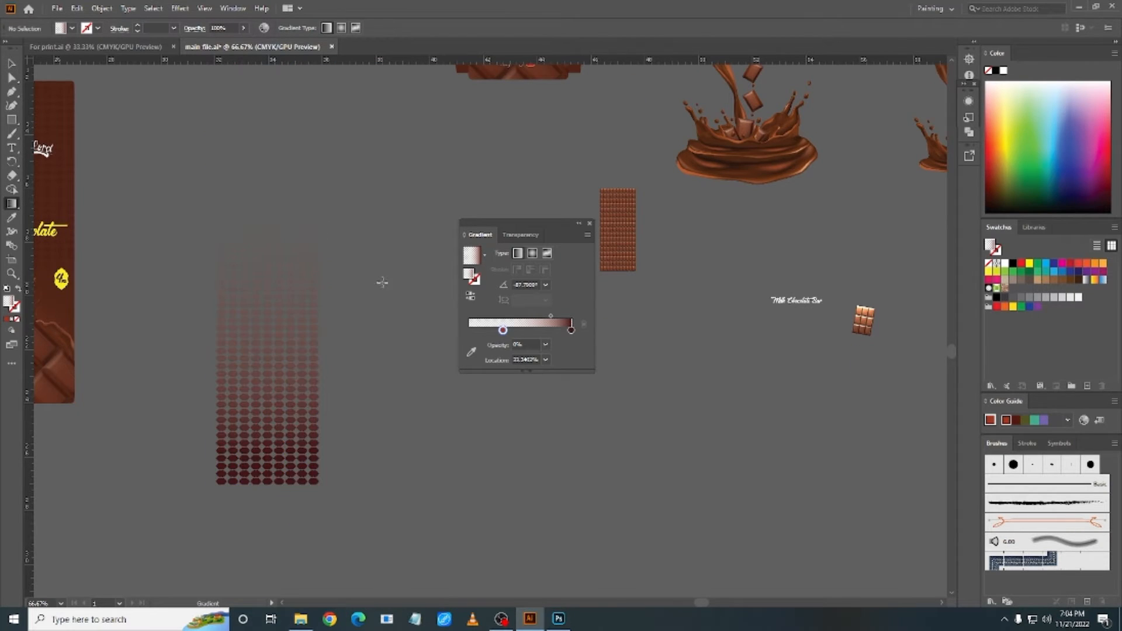
pyautogui.keyDown('ctrl'); pyautogui.click(296, 331); pyautogui.keyUp('ctrl')
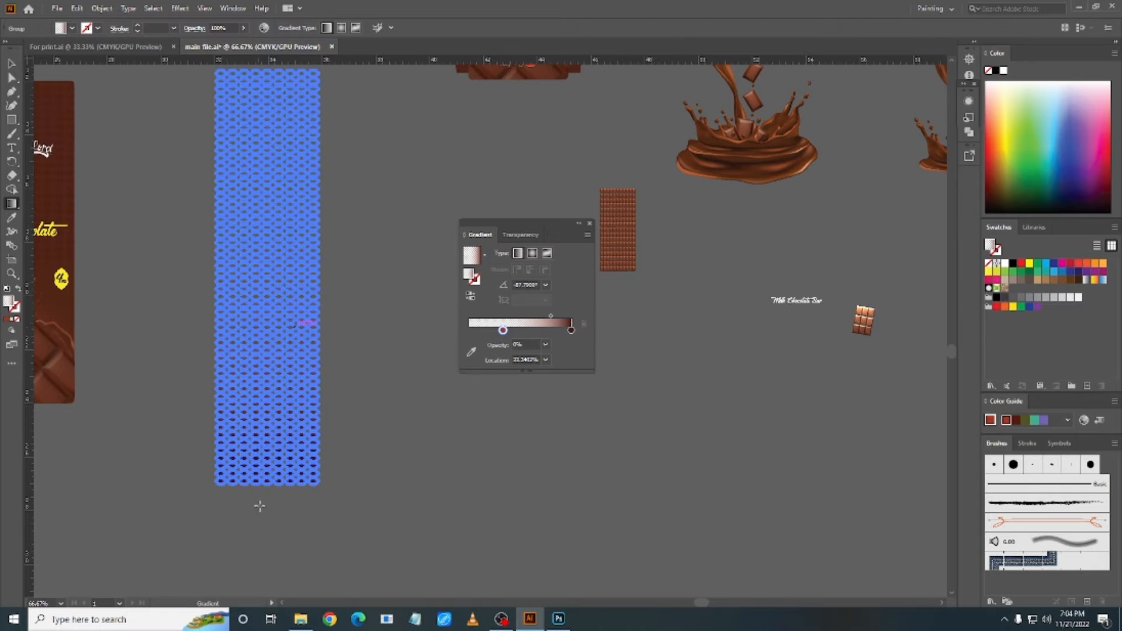
# Step: Redraw the gradient upward across the pattern group so the badge shapes fade toward the bottom, and deselect the group
pyautogui.moveTo(294, 326); pyautogui.dragTo(278, 209)
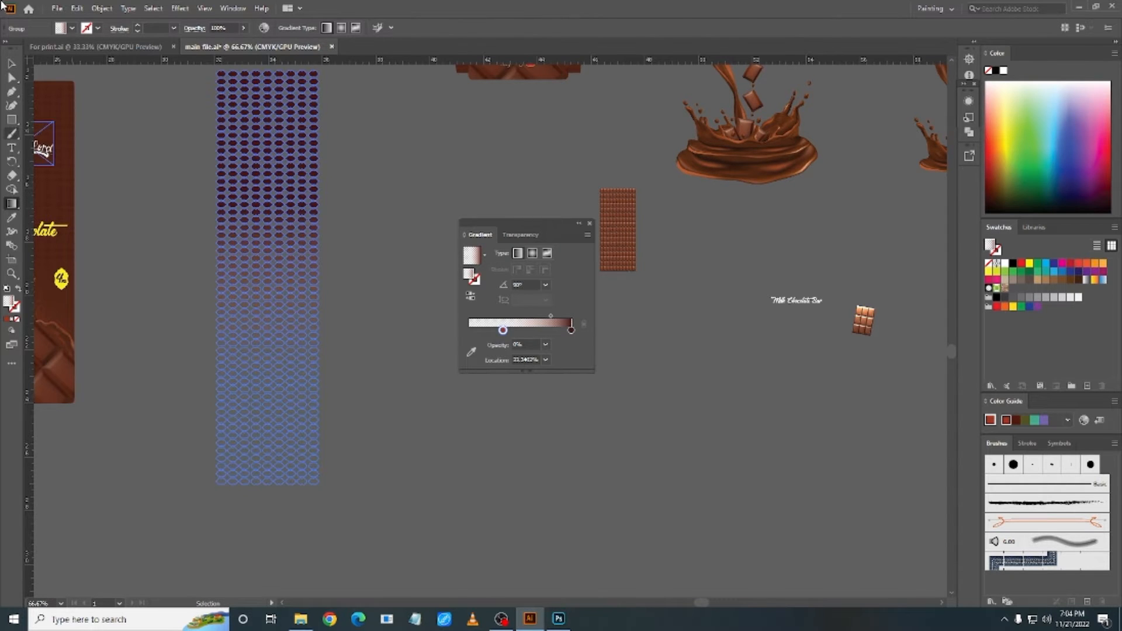
pyautogui.click(12, 62)
pyautogui.click(109, 153)
# Step: Compare the faded pattern group with the clipped badge pattern on the finished Milk Chocolate Bar panel
pyautogui.scroll(3, 294, 375)
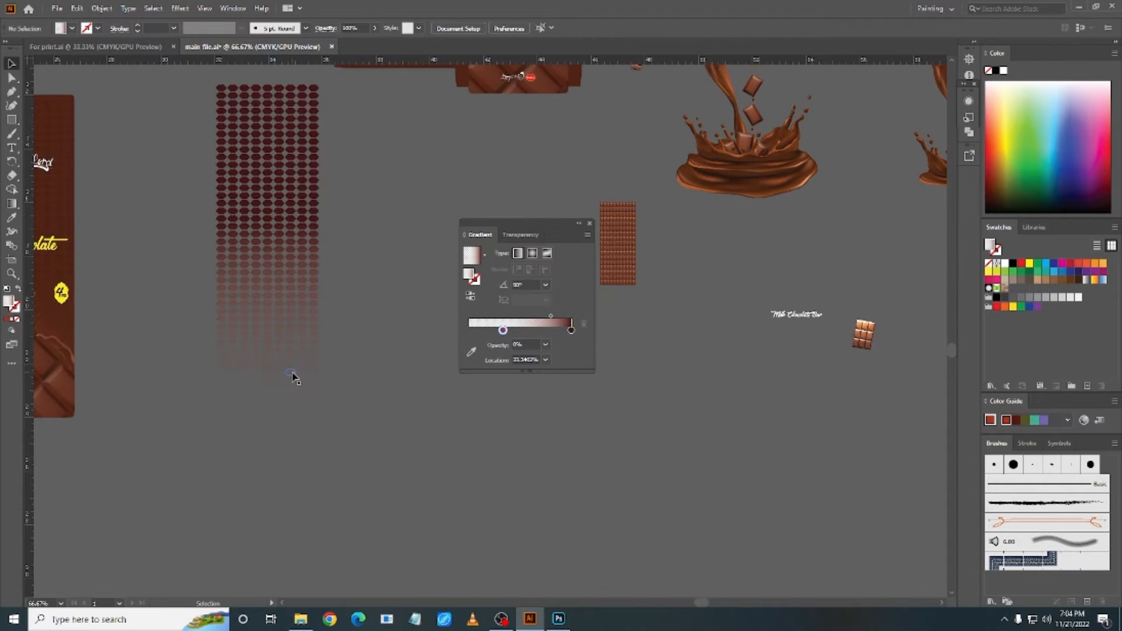
pyautogui.moveTo(330, 366); pyautogui.dragTo(440, 366)
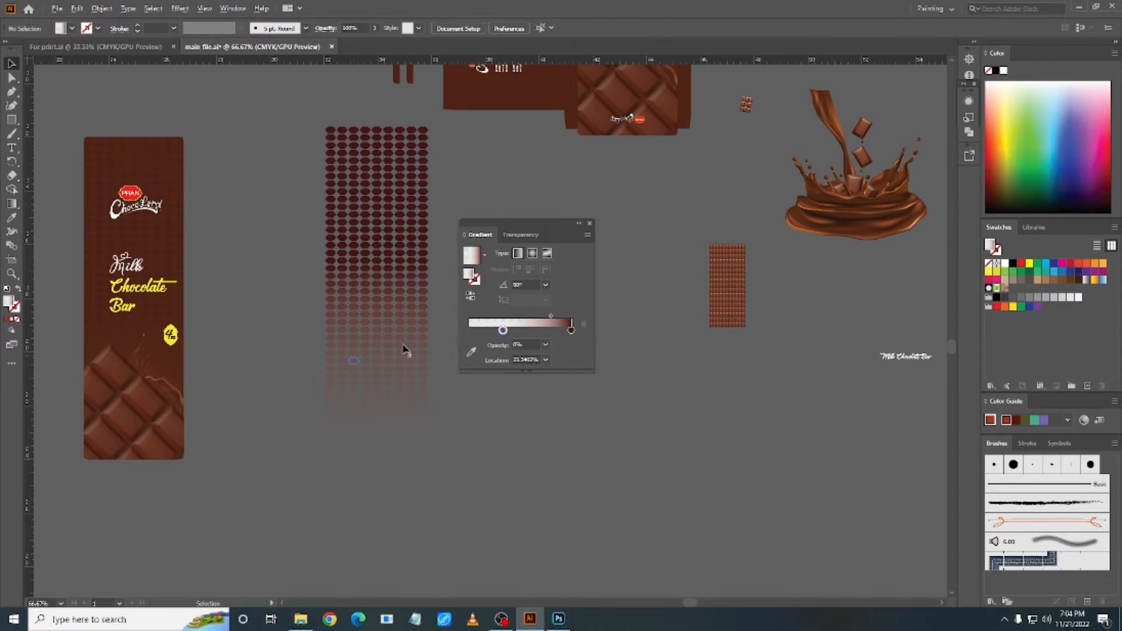
pyautogui.scroll(-1, 353, 355)
pyautogui.hscroll(-1, 363, 336)
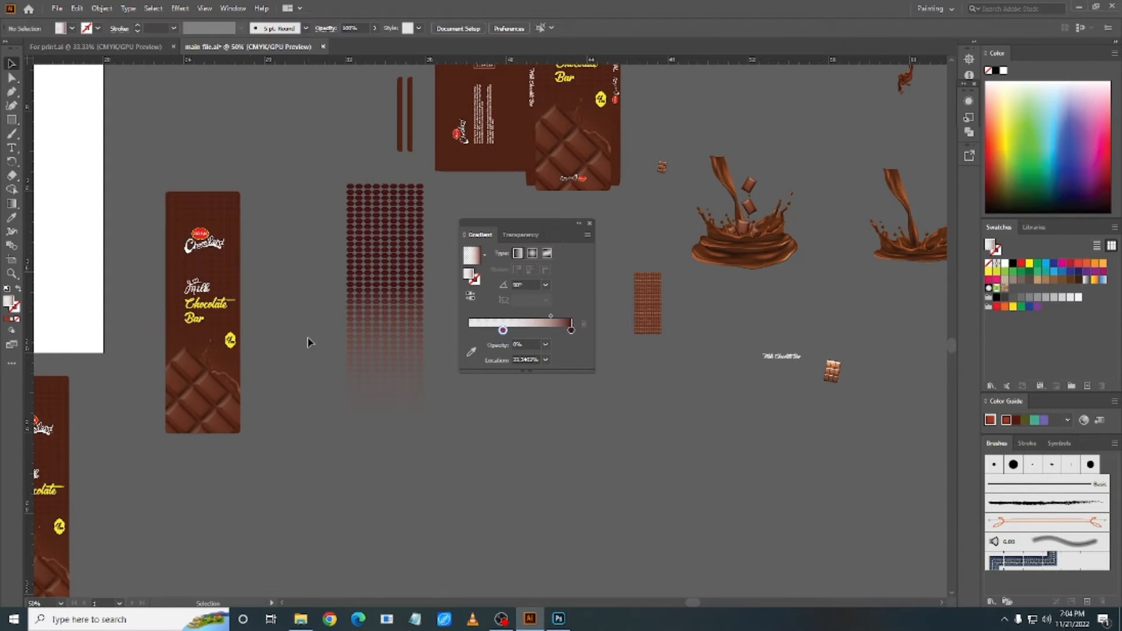
pyautogui.moveTo(330, 327); pyautogui.dragTo(450, 348)
pyautogui.click(490, 217)
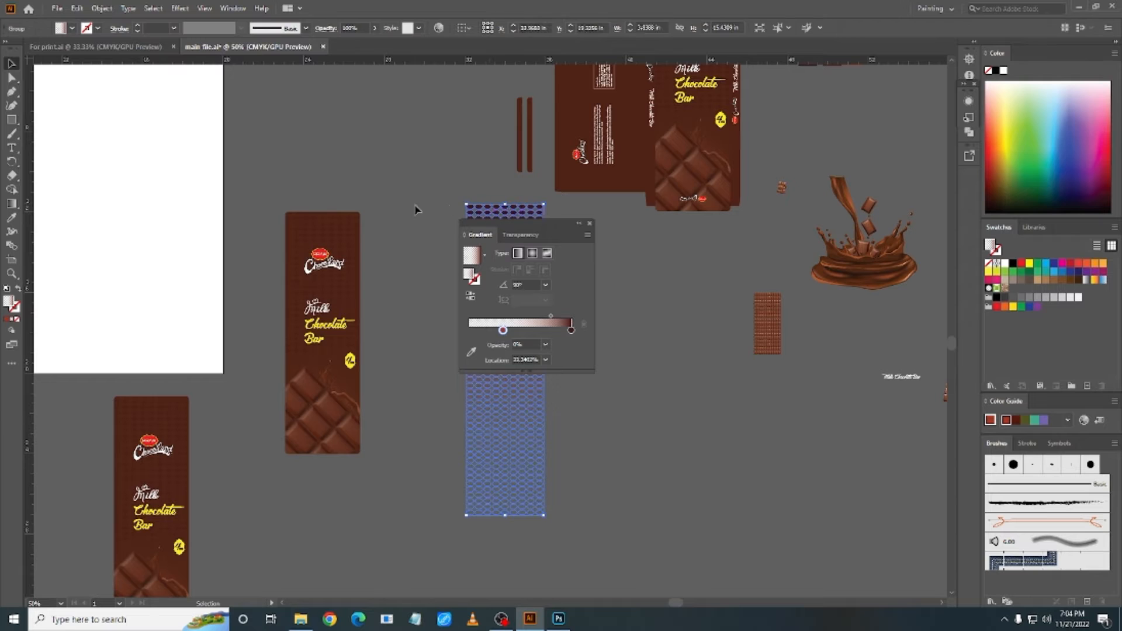
pyautogui.scroll(4, 313, 228)
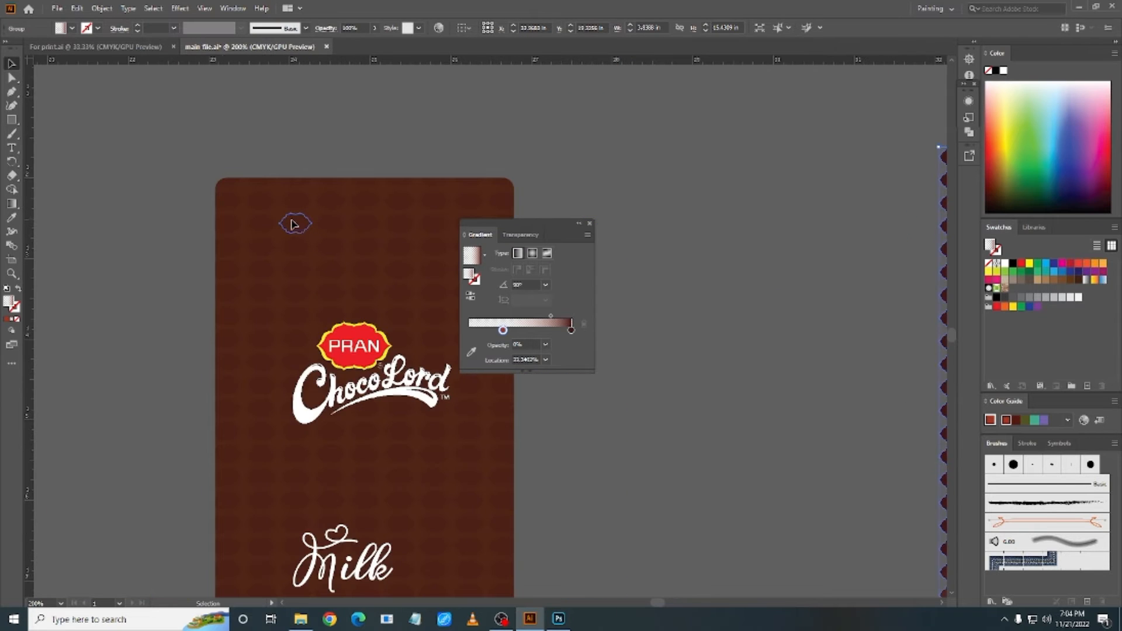
pyautogui.click(292, 224)
pyautogui.scroll(-3, 293, 224)
pyautogui.scroll(-1, 377, 296)
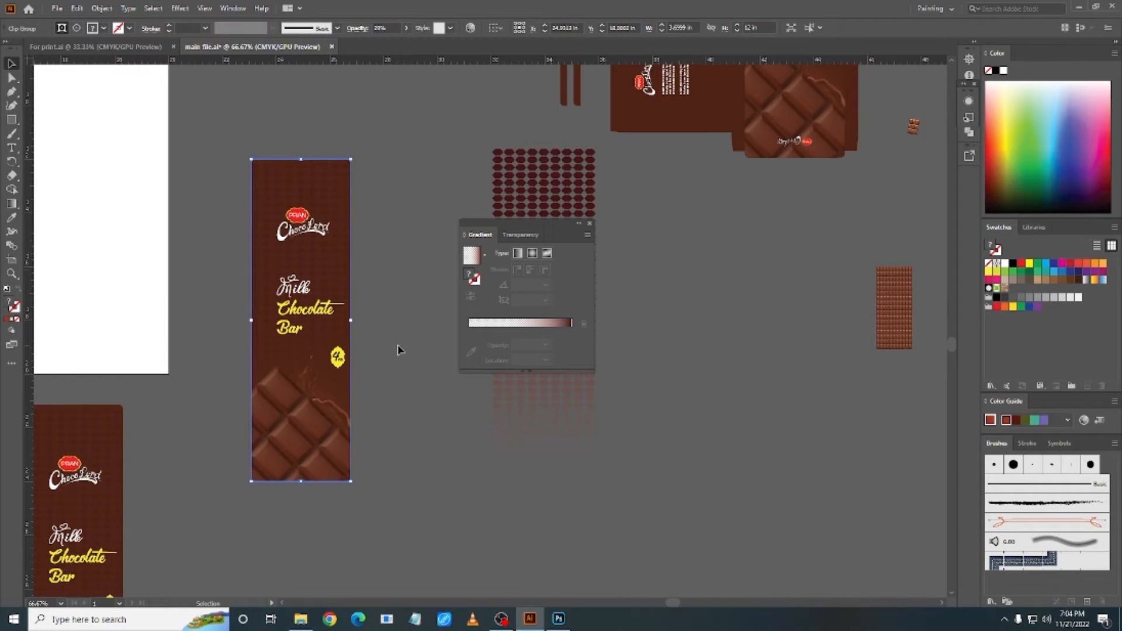
pyautogui.scroll(-1, 346, 337)
pyautogui.hscroll(2, 351, 333)
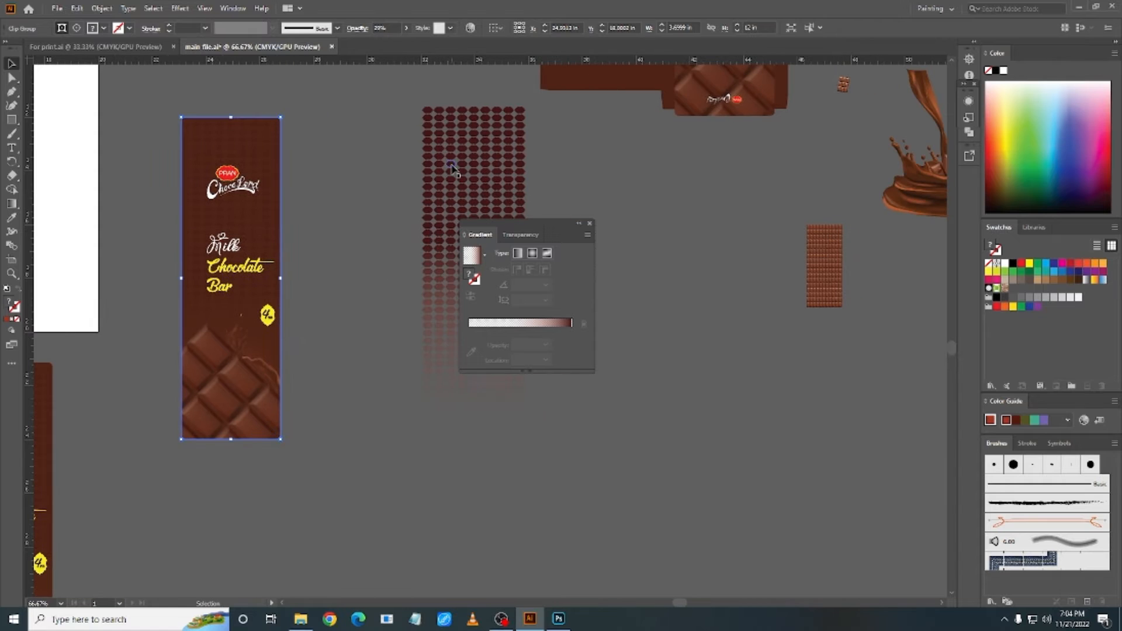
pyautogui.click(453, 170)
pyautogui.hscroll(4, 433, 187)
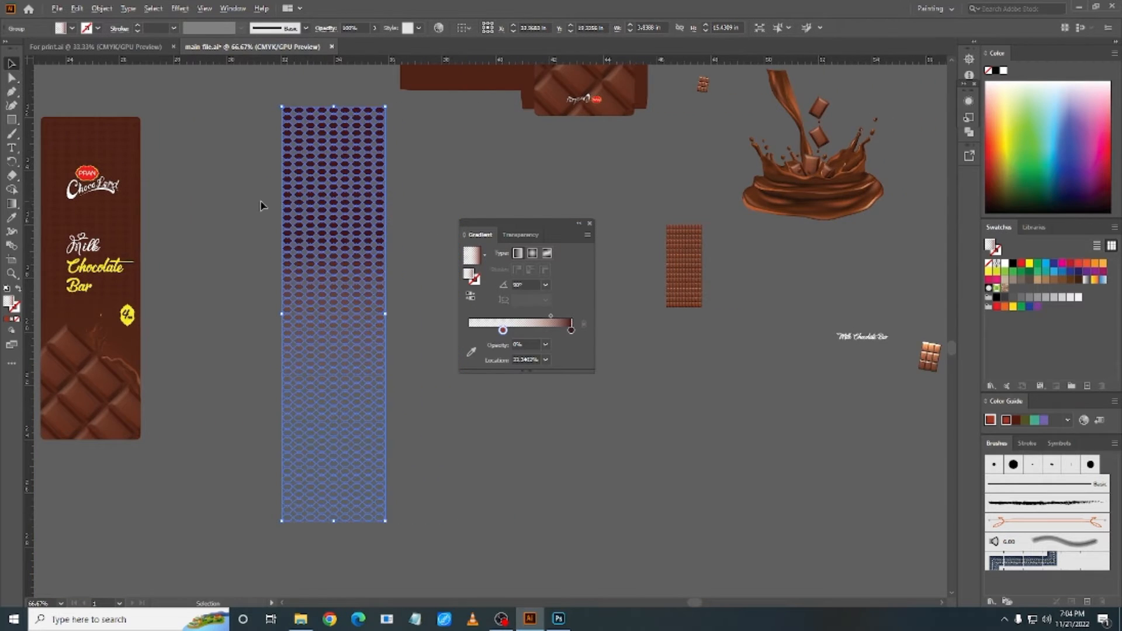
# Step: Move the white rounded rectangle from above the box design onto the badge-shaped pattern, aligning it with the pattern's width
pyautogui.scroll(-1, 262, 205)
pyautogui.scroll(-1, 275, 430)
pyautogui.scroll(1, 286, 382)
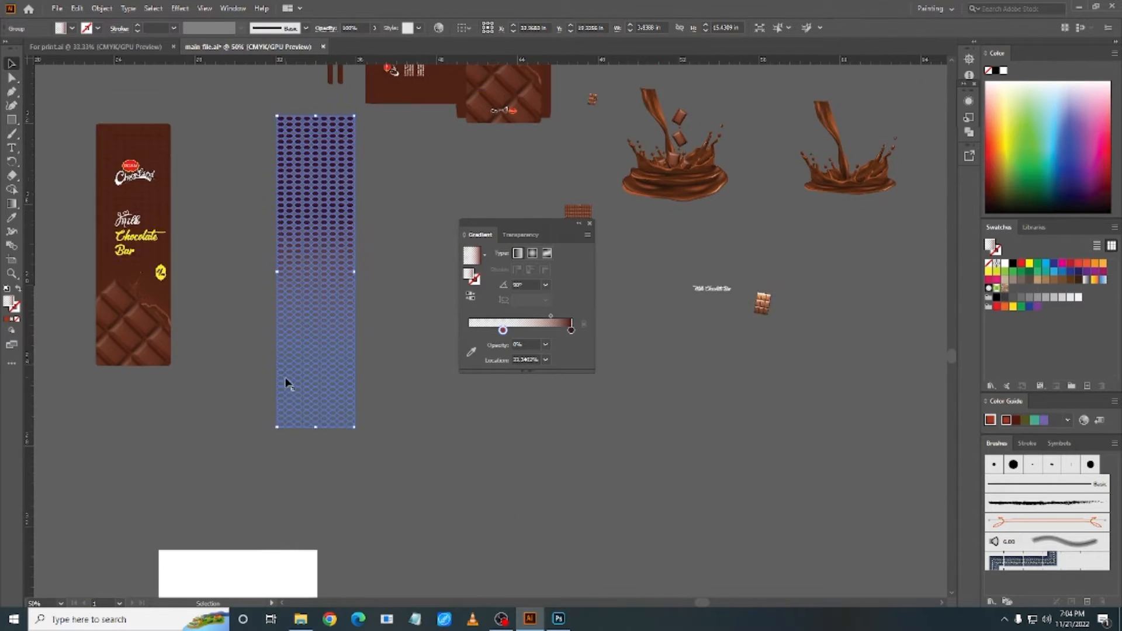
pyautogui.scroll(-1, 286, 381)
pyautogui.scroll(1, 292, 390)
pyautogui.scroll(-1, 296, 393)
pyautogui.scroll(1, 296, 380)
pyautogui.scroll(1, 349, 325)
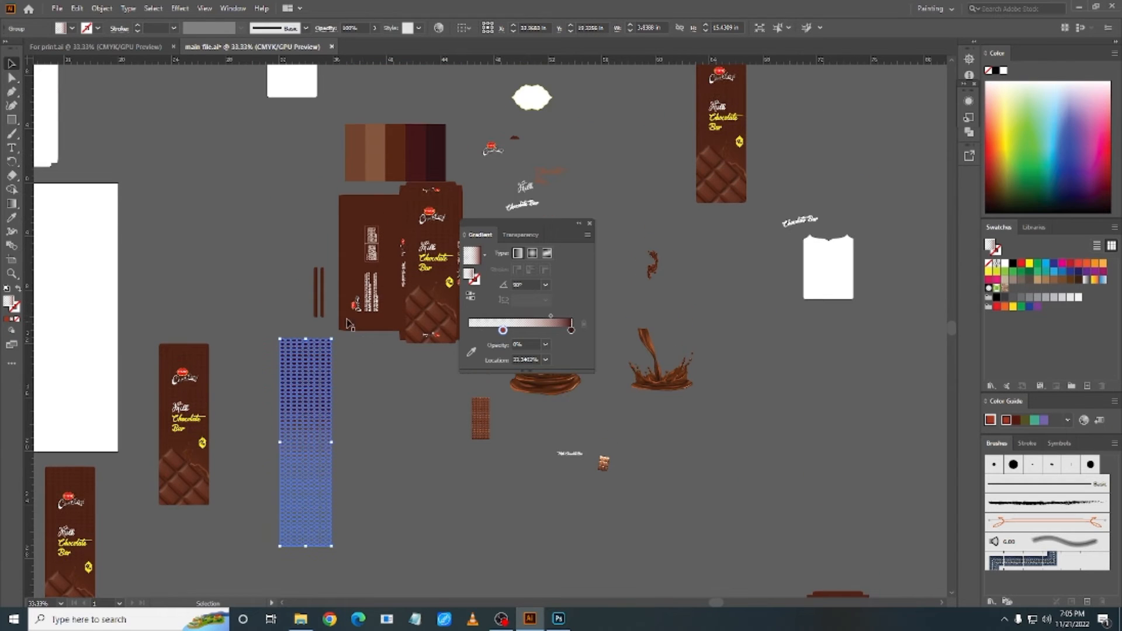
pyautogui.scroll(-1, 328, 299)
pyautogui.moveTo(301, 122); pyautogui.dragTo(330, 491)
pyautogui.scroll(1, 307, 399)
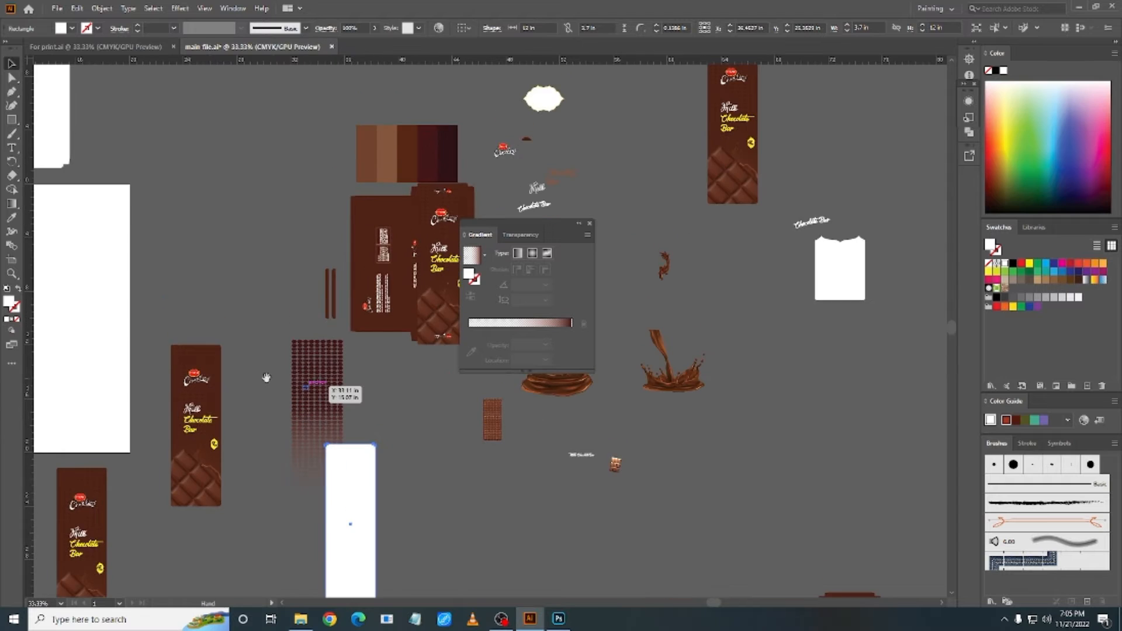
pyautogui.scroll(1, 412, 515)
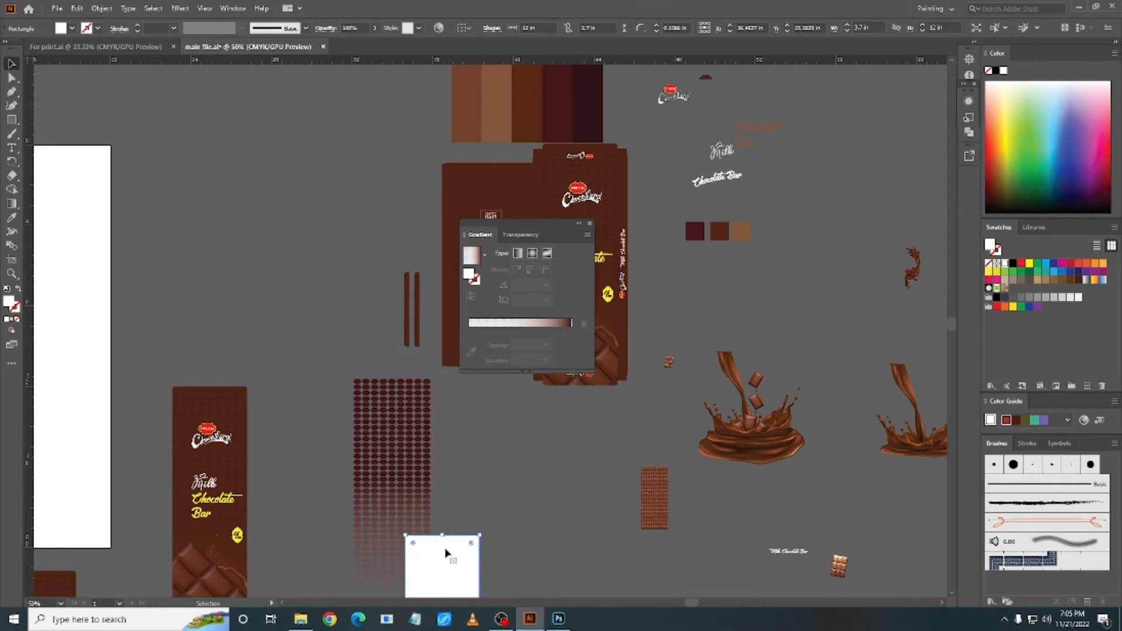
pyautogui.moveTo(446, 550); pyautogui.dragTo(394, 407)
# Step: Make a clipping mask from the white rounded rectangle and the badge pattern beneath it, and deselect the result
pyautogui.rightClick(387, 444)
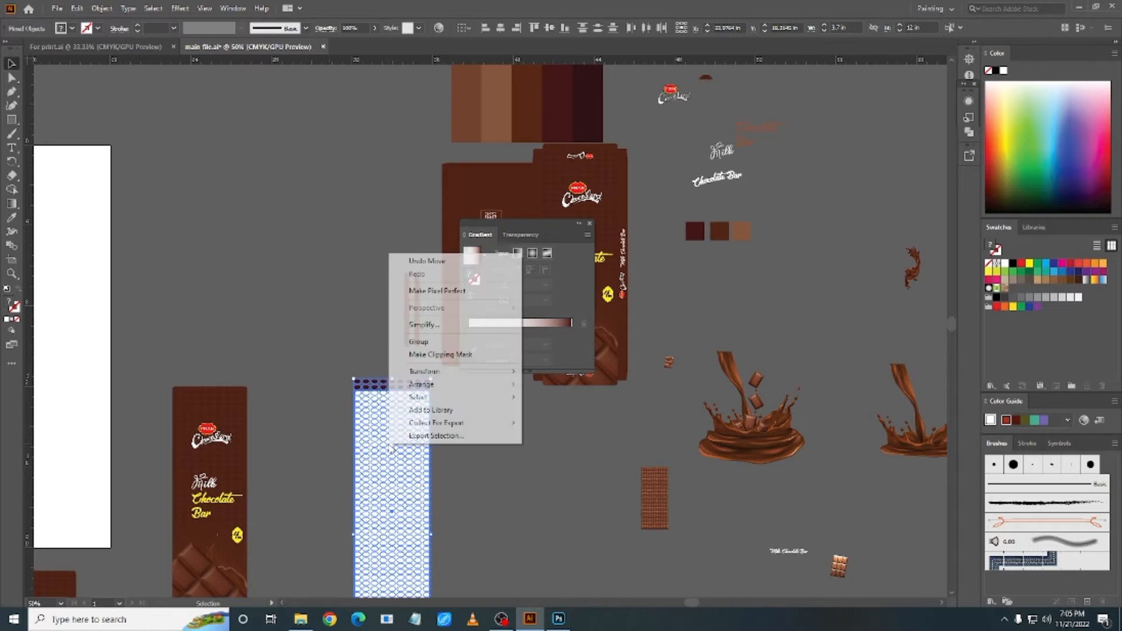
pyautogui.click(445, 359)
pyautogui.scroll(-3, 397, 453)
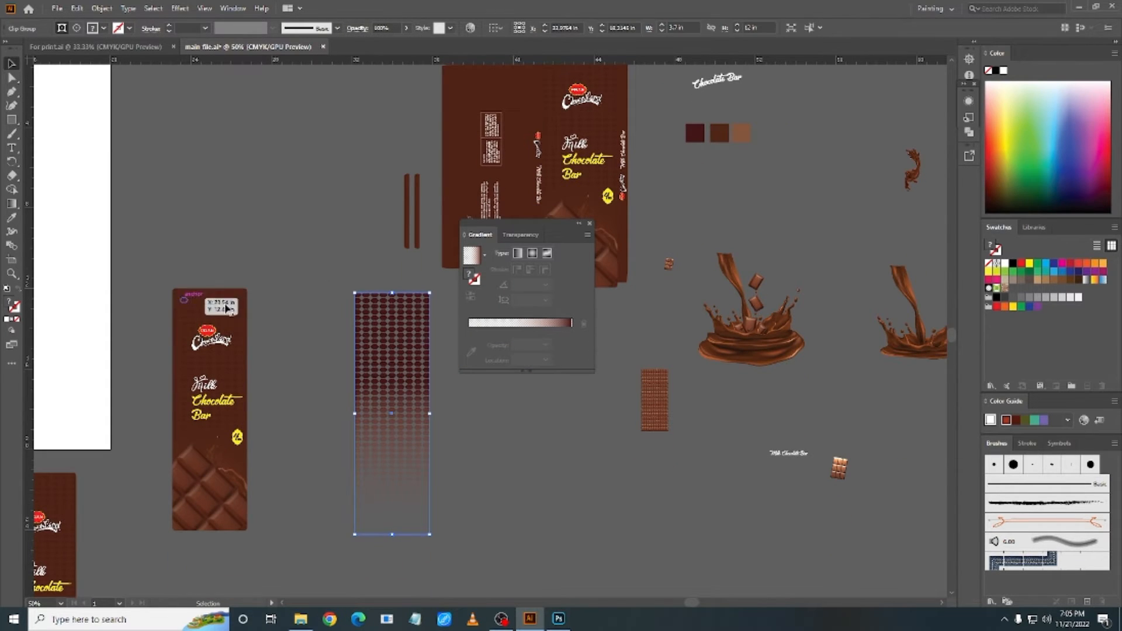
pyautogui.click(335, 329)
# Step: Undo the clipping mask, and delete the white rounded rectangle together with the demonstration pattern
pyautogui.hotkey('ctrl', 'z')
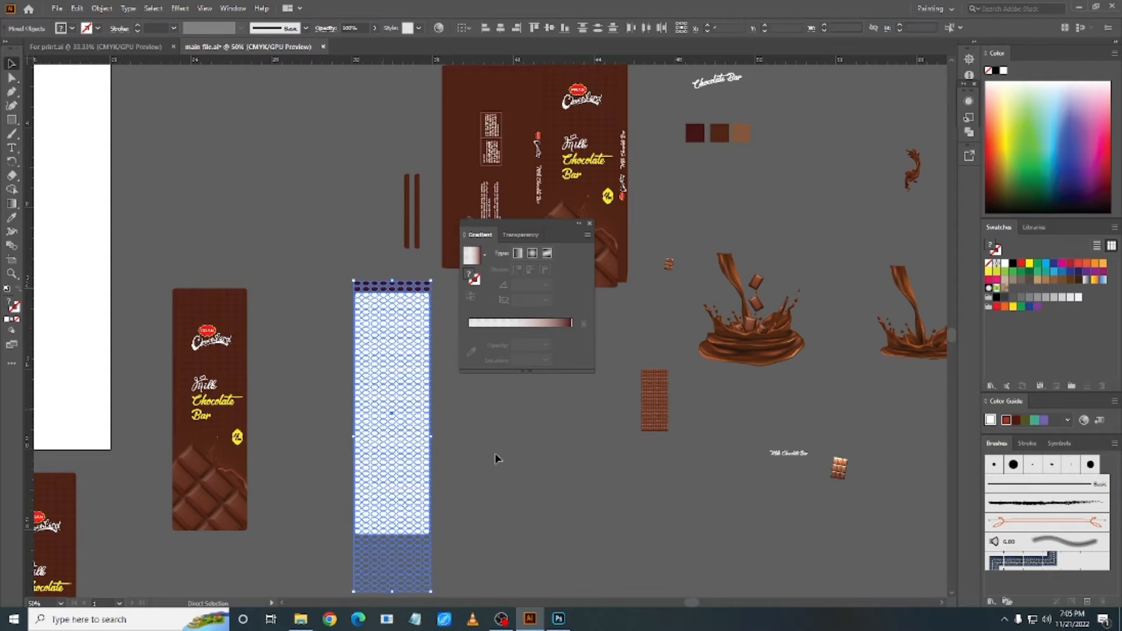
pyautogui.click(495, 455)
pyautogui.click(388, 472)
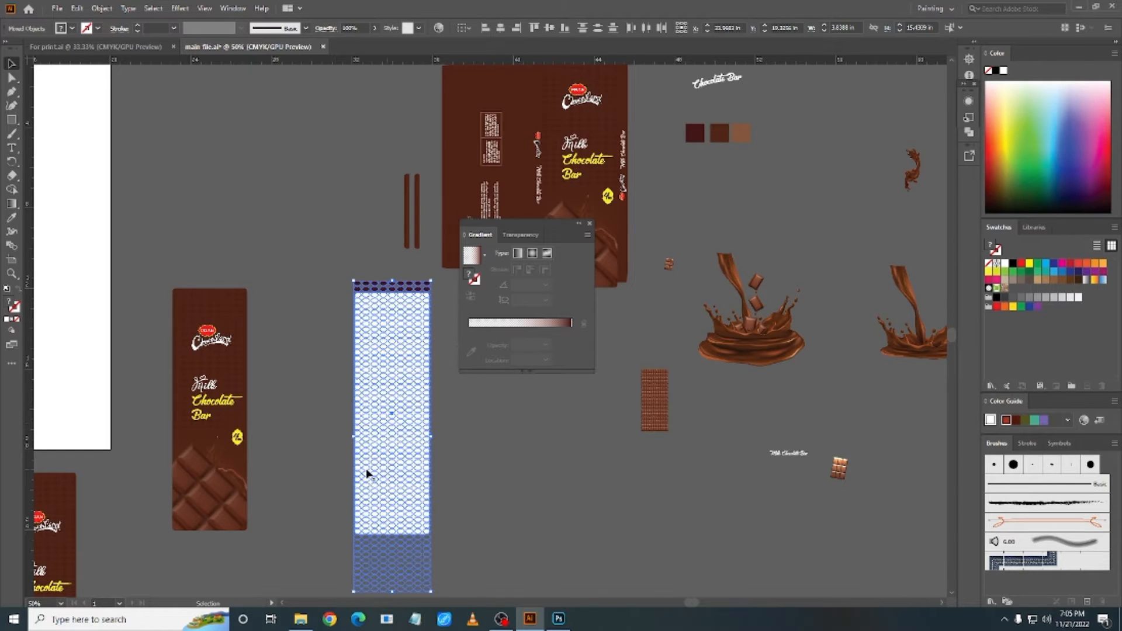
pyautogui.press('Delete')
# Step: Examine the "Milk" and "Chocolate Bar" lettering on the finished box panel, selecting each in turn
pyautogui.scroll(-2, 293, 345)
pyautogui.moveTo(293, 345); pyautogui.dragTo(496, 357)
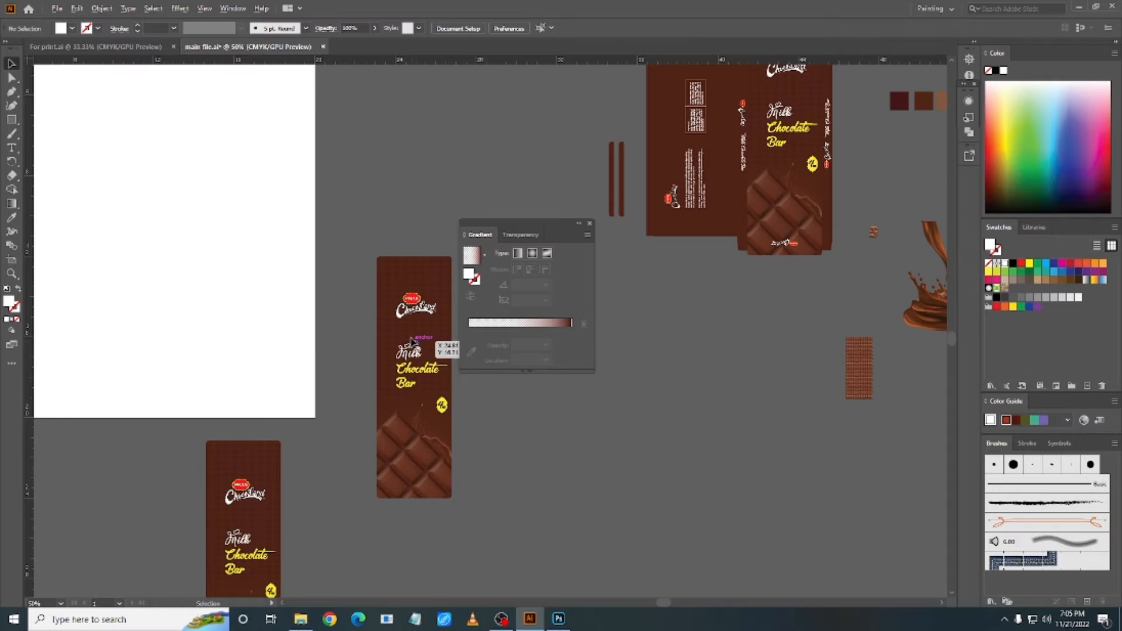
pyautogui.scroll(2, 414, 342)
pyautogui.click(264, 291)
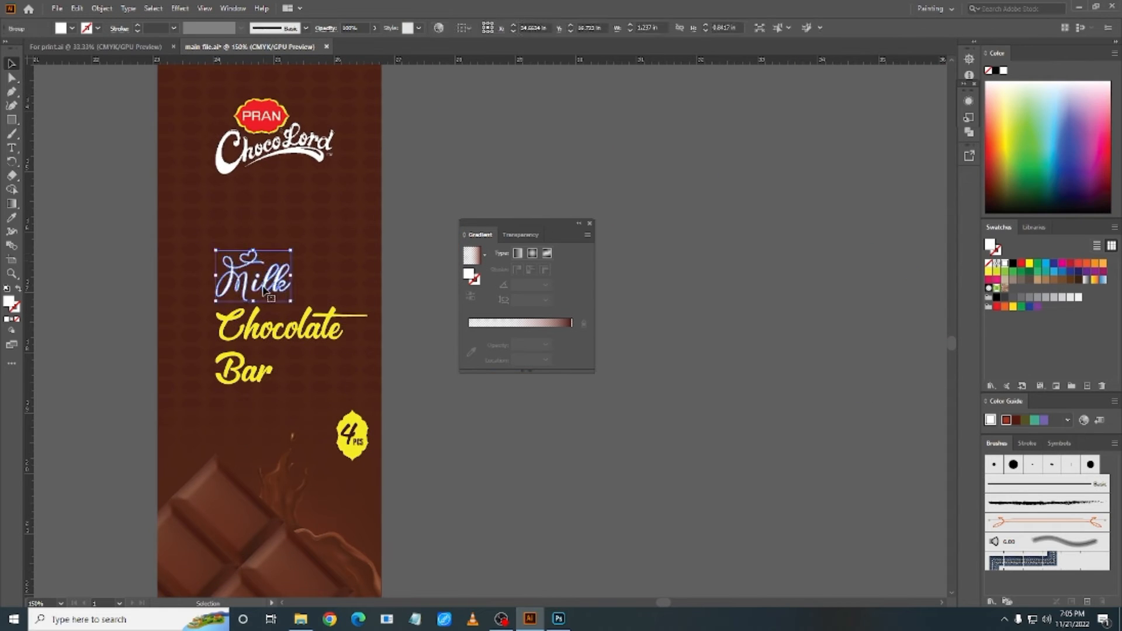
pyautogui.scroll(-2, 265, 291)
pyautogui.click(308, 292)
pyautogui.scroll(2, 313, 290)
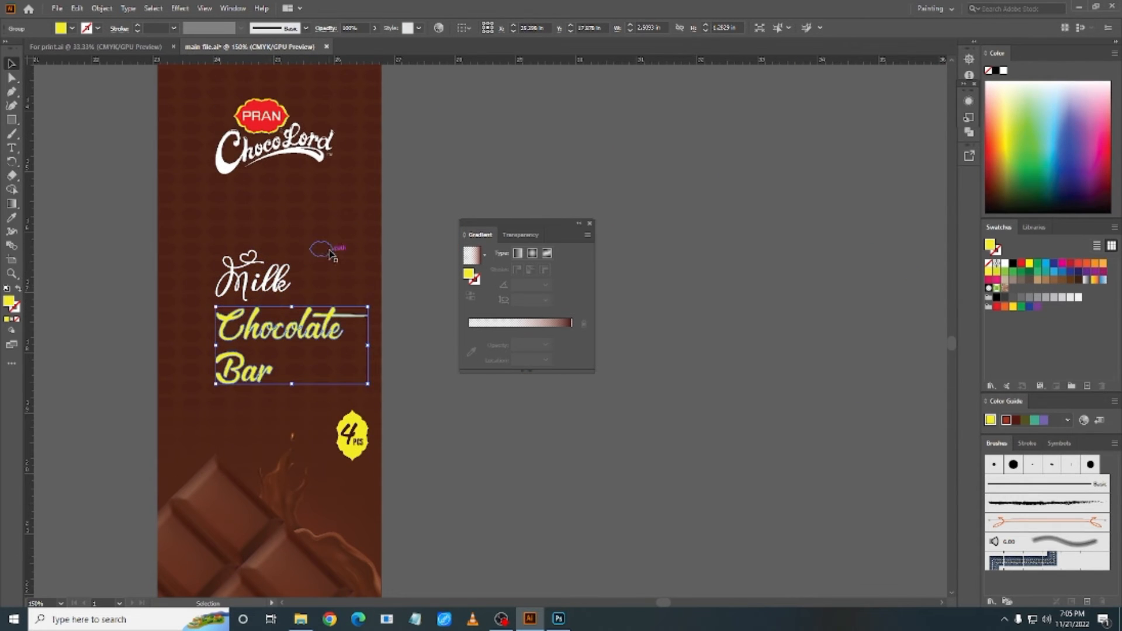
# Step: Recolor the loose brown two-line "Chocolate Bar" text white by sampling the slanted lettering, and move it up into clear space
pyautogui.scroll(-2, 330, 253)
pyautogui.scroll(-2, 444, 245)
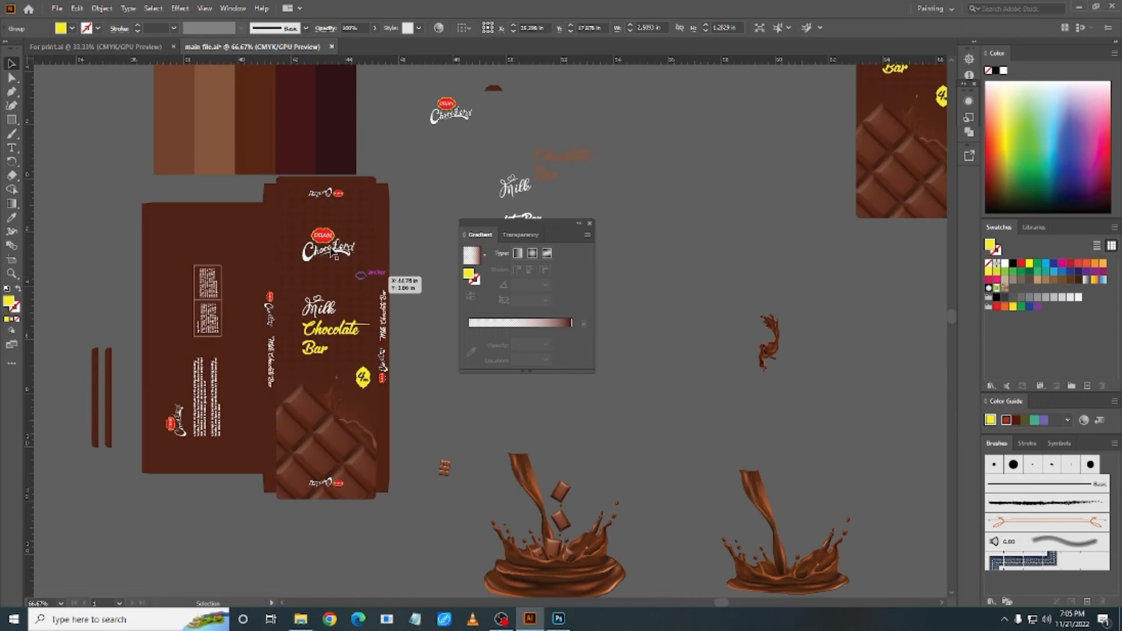
pyautogui.scroll(3, 357, 257)
pyautogui.scroll(-2, 359, 264)
pyautogui.moveTo(375, 265); pyautogui.dragTo(205, 369)
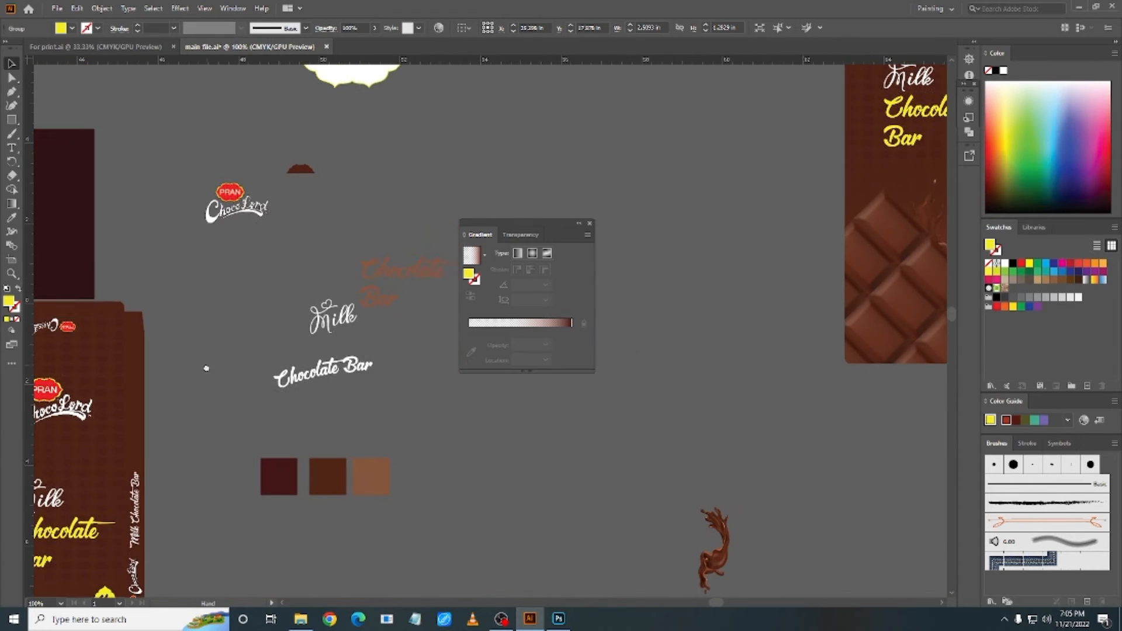
pyautogui.scroll(3, 350, 269)
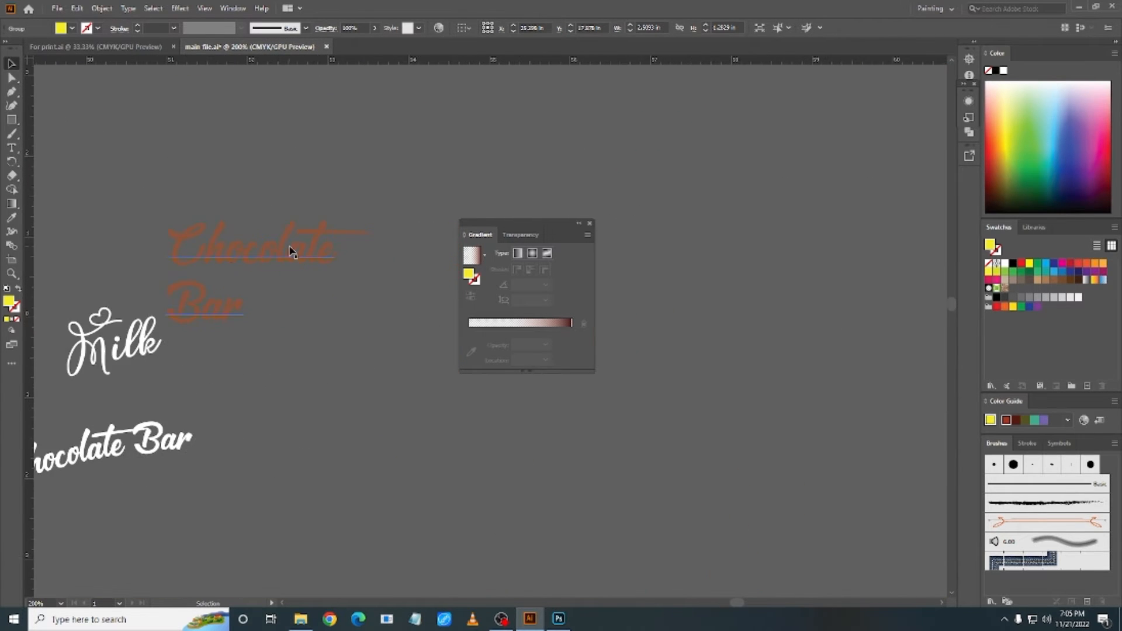
pyautogui.click(290, 252)
pyautogui.click(13, 218)
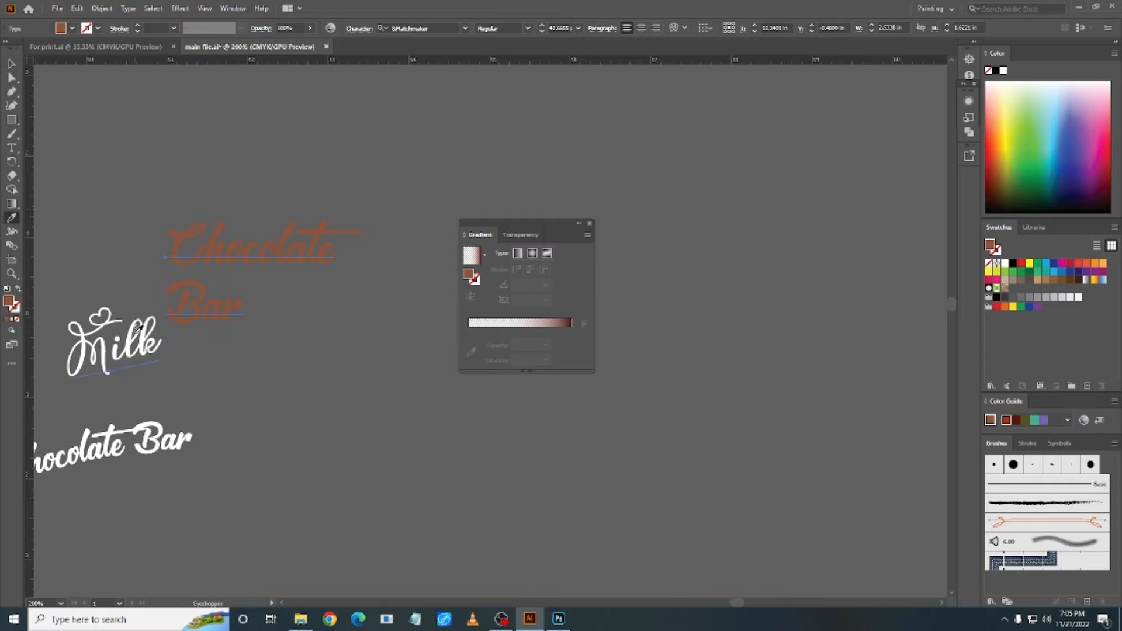
pyautogui.click(171, 427)
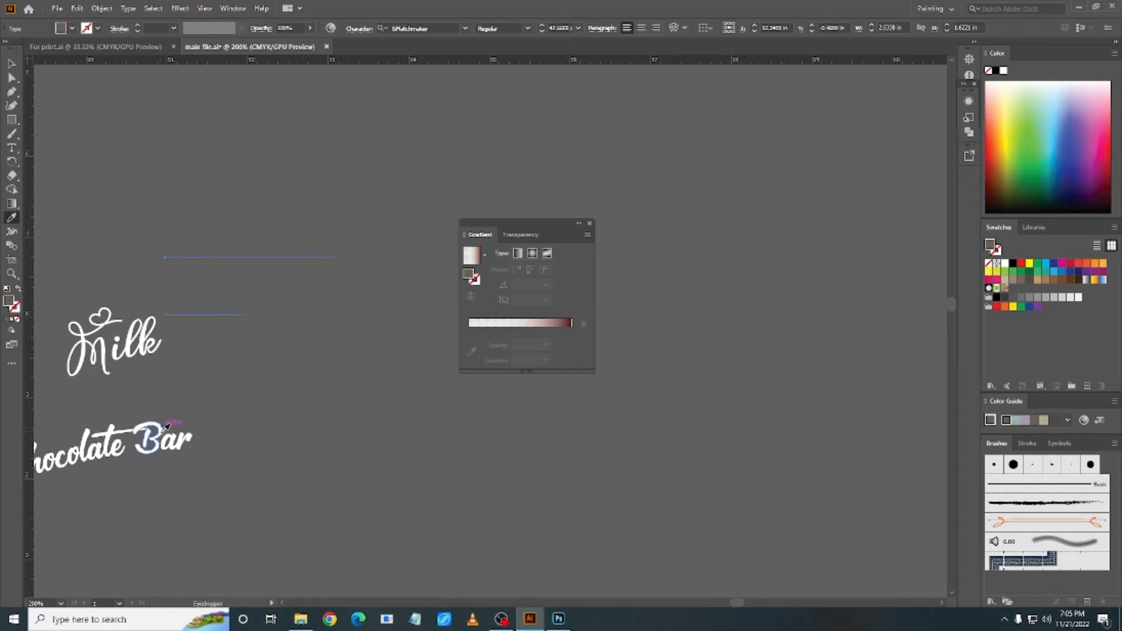
pyautogui.click(168, 426)
pyautogui.click(12, 64)
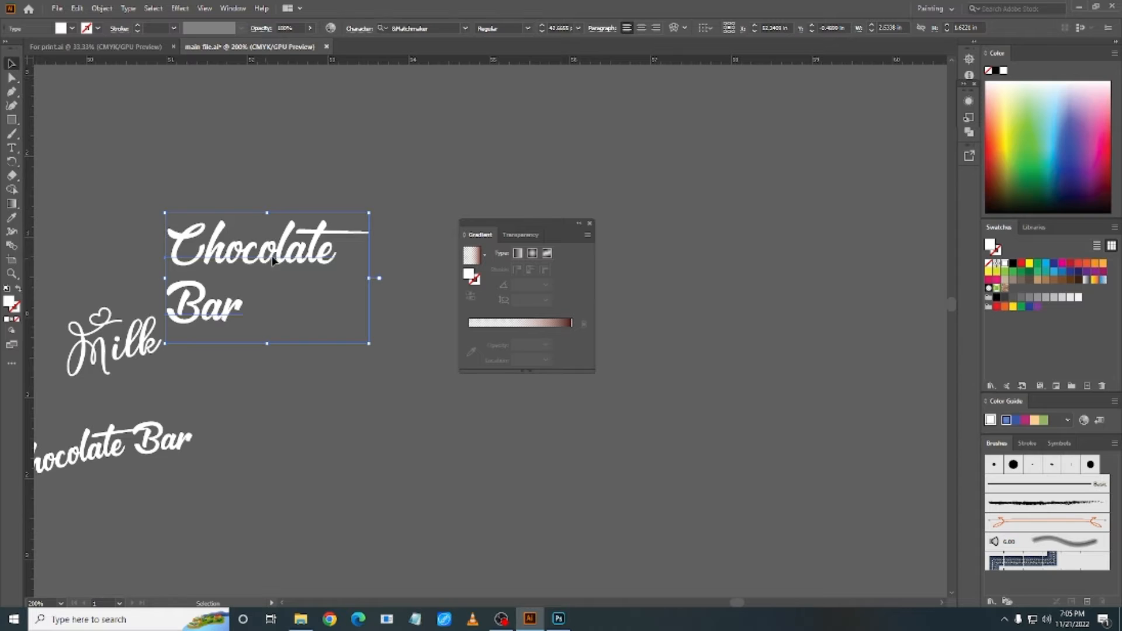
pyautogui.moveTo(273, 260); pyautogui.dragTo(370, 169)
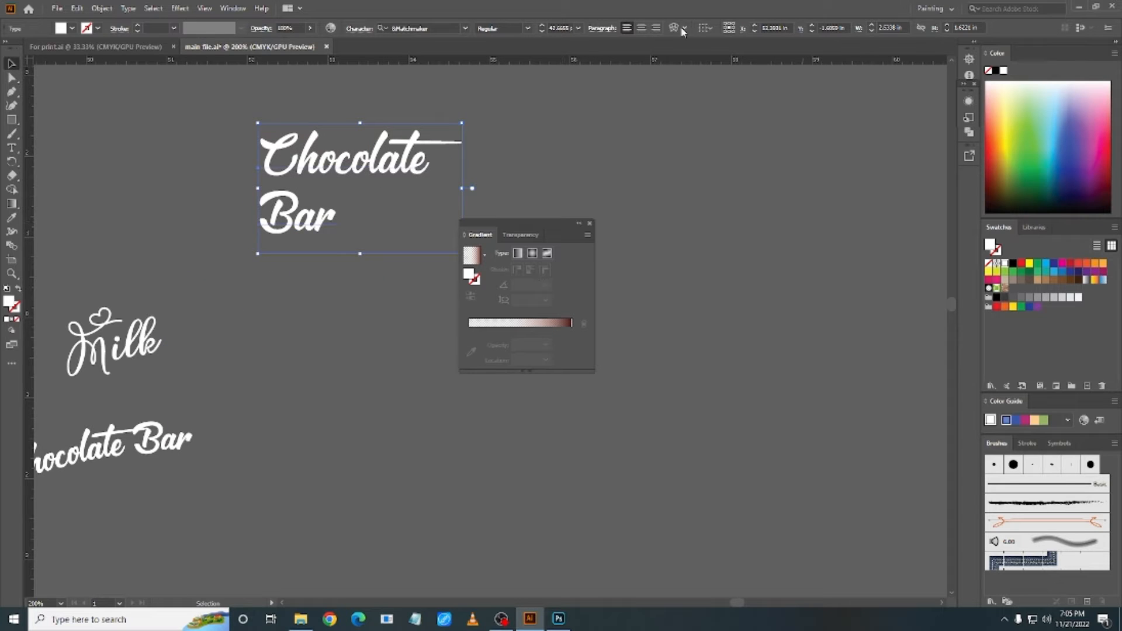
# Step: Copy the "Chocolate Bar" text's font name, &Matchmaker, into a blank Notepad note and enlarge the note's display
pyautogui.click(442, 25)
pyautogui.hotkey('ctrl', 'c')
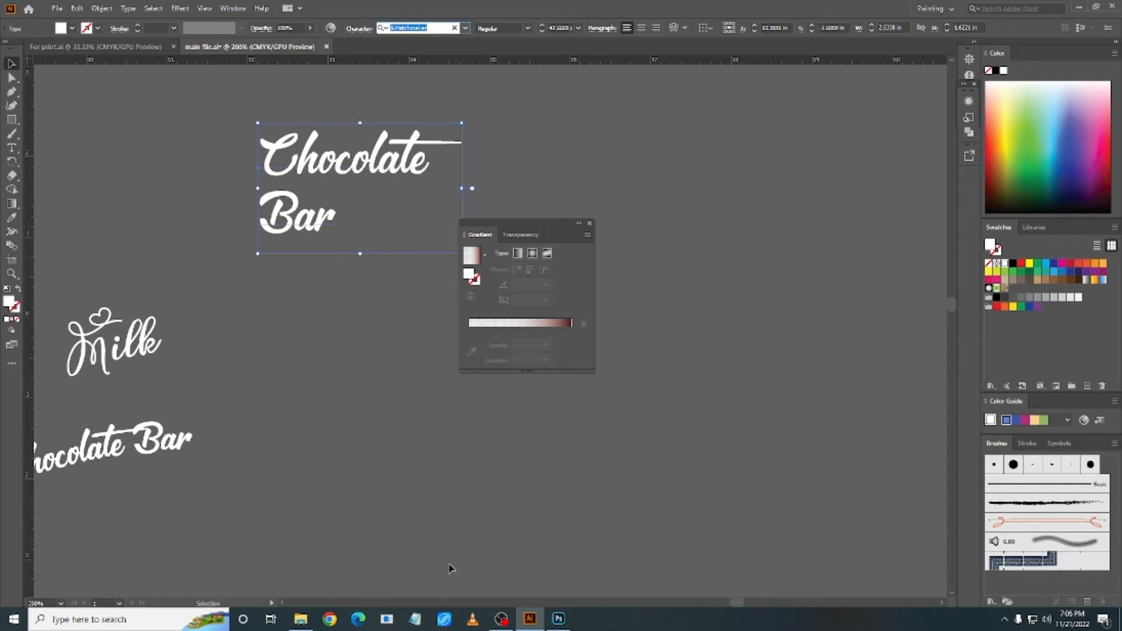
pyautogui.click(423, 619)
pyautogui.hotkey('ctrl', 'v')
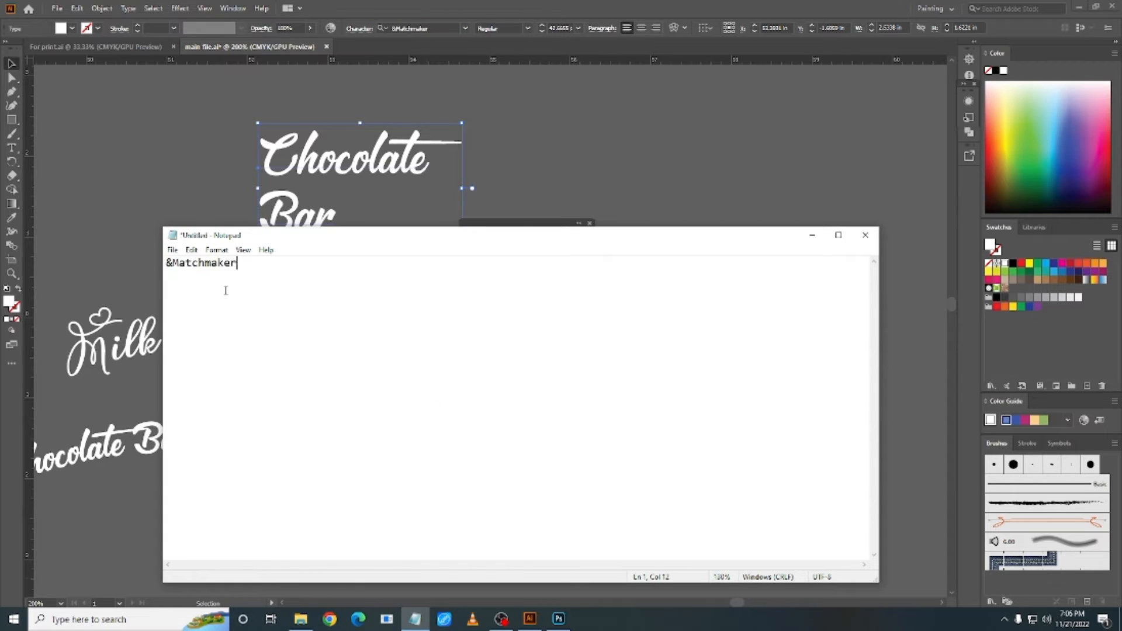
pyautogui.scroll(8, 225, 290)
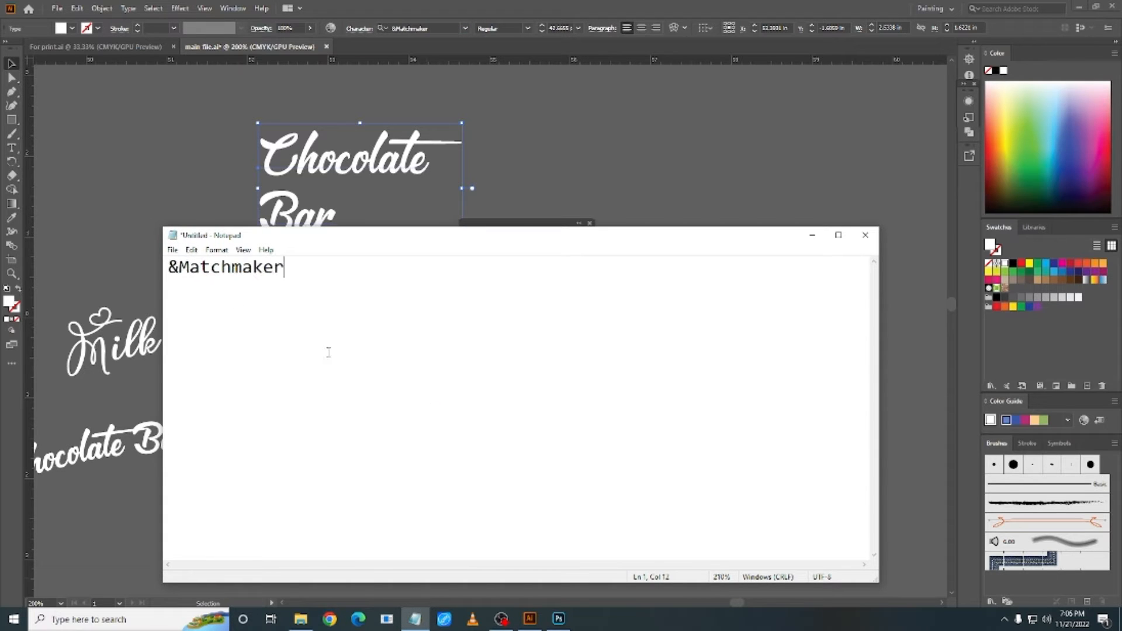
pyautogui.click(866, 236)
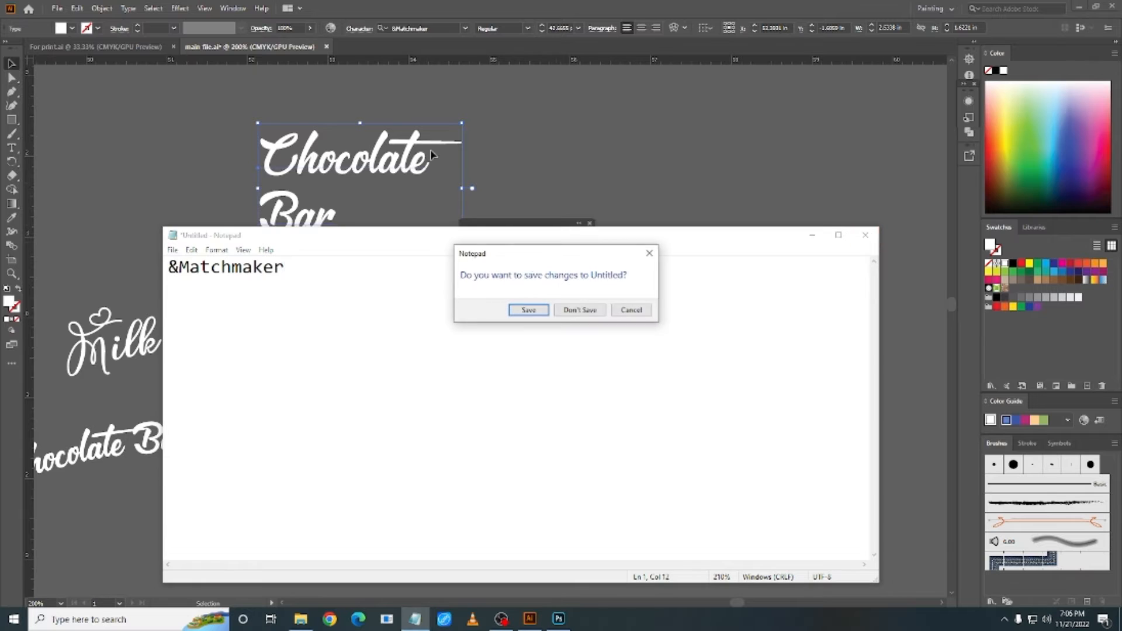
pyautogui.click(632, 311)
pyautogui.click(811, 236)
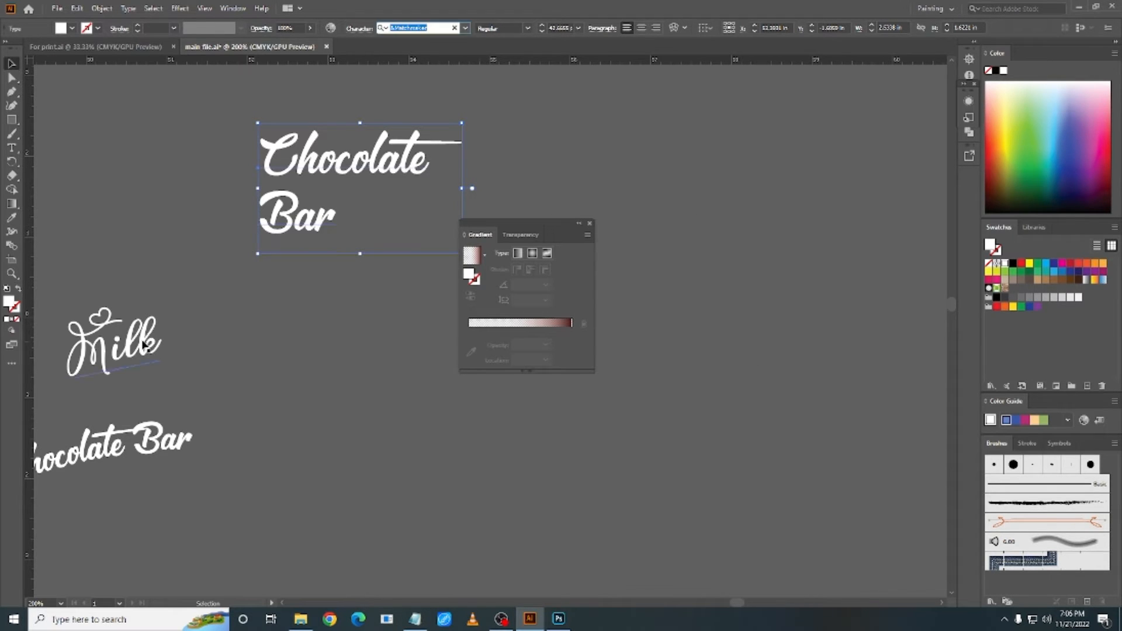
# Step: Move the "Milk" text below "Chocolate Bar" and copy its font name, Femina, onto the second line of the Notepad note
pyautogui.moveTo(125, 349); pyautogui.dragTo(304, 320)
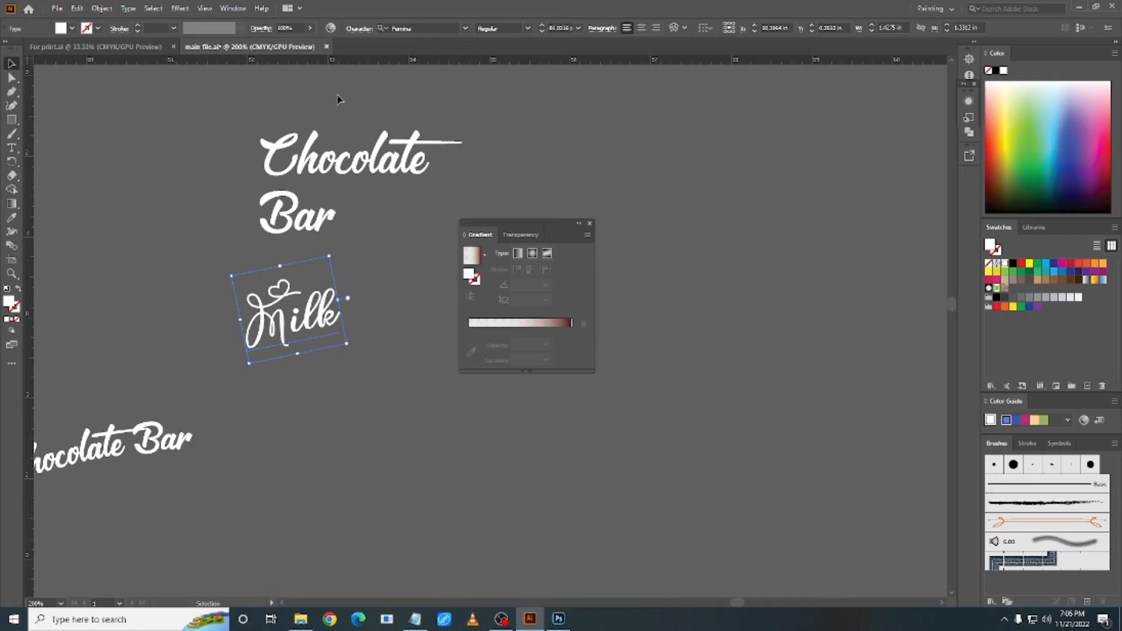
pyautogui.click(423, 27)
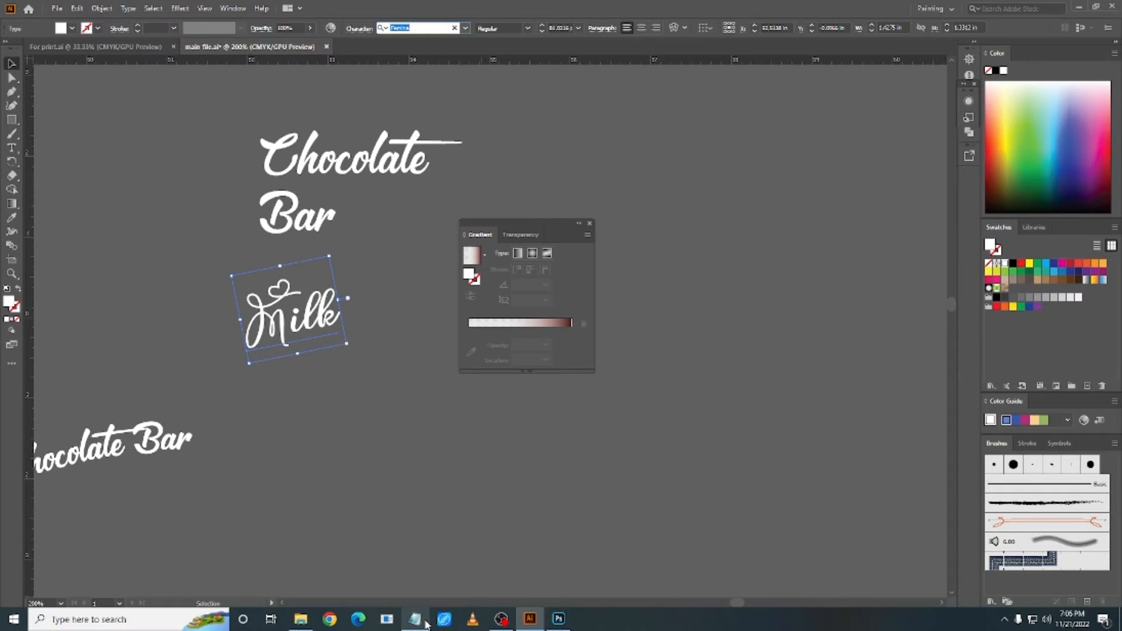
pyautogui.click(415, 619)
pyautogui.hotkey('ctrl', 'a')
pyautogui.click(395, 292)
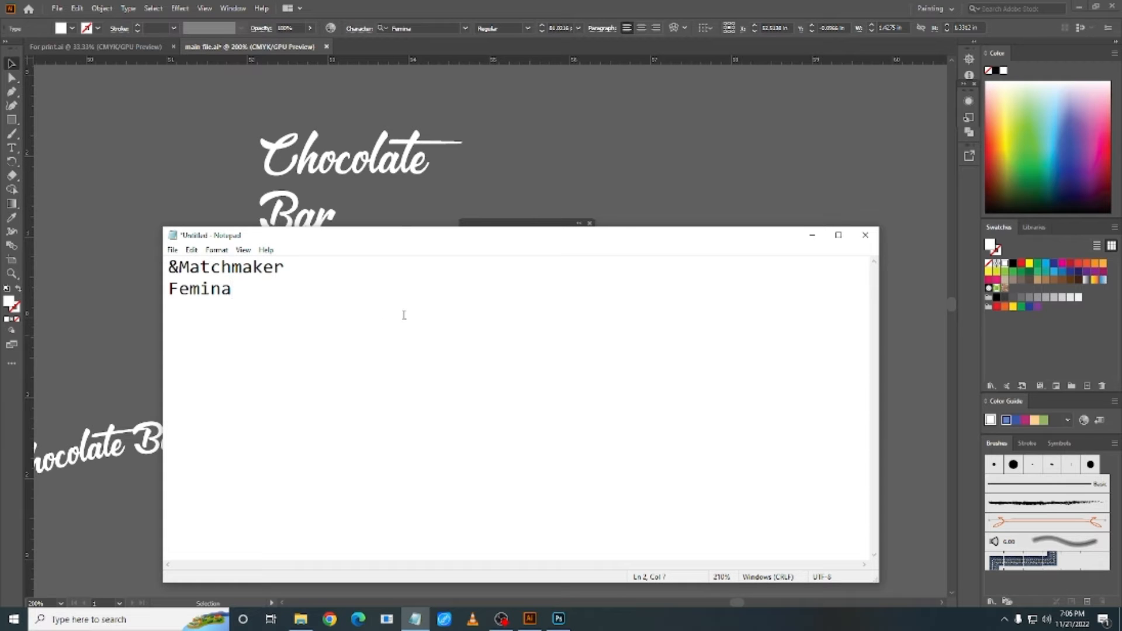
# Step: Close the Notepad note with the font names without saving it and return to the Illustrator artwork
pyautogui.click(866, 235)
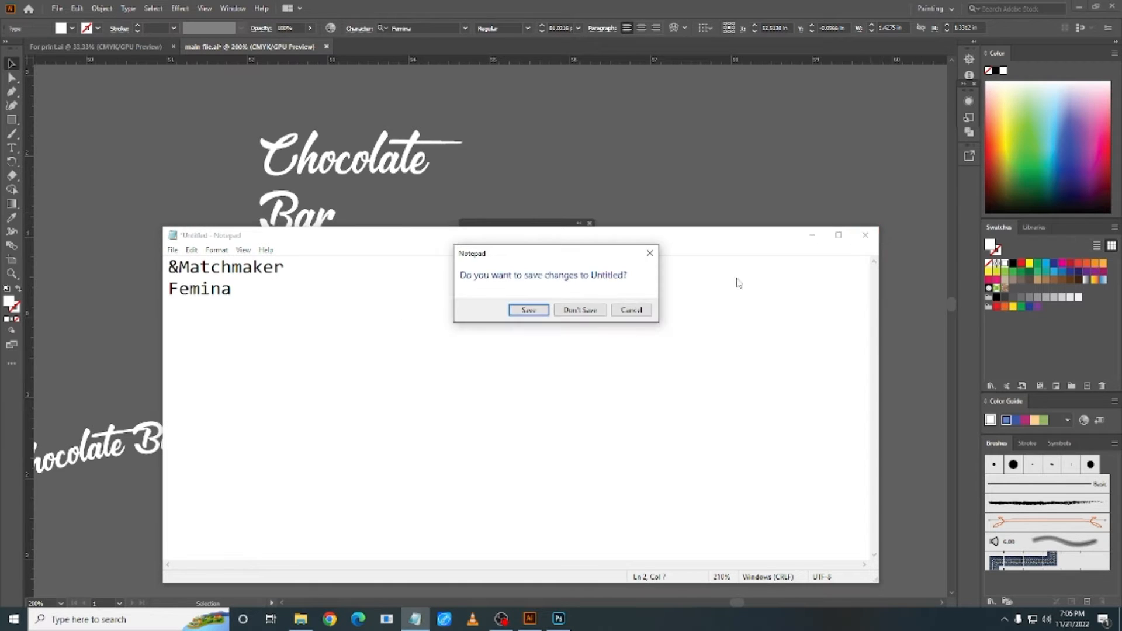
pyautogui.click(596, 311)
pyautogui.click(335, 363)
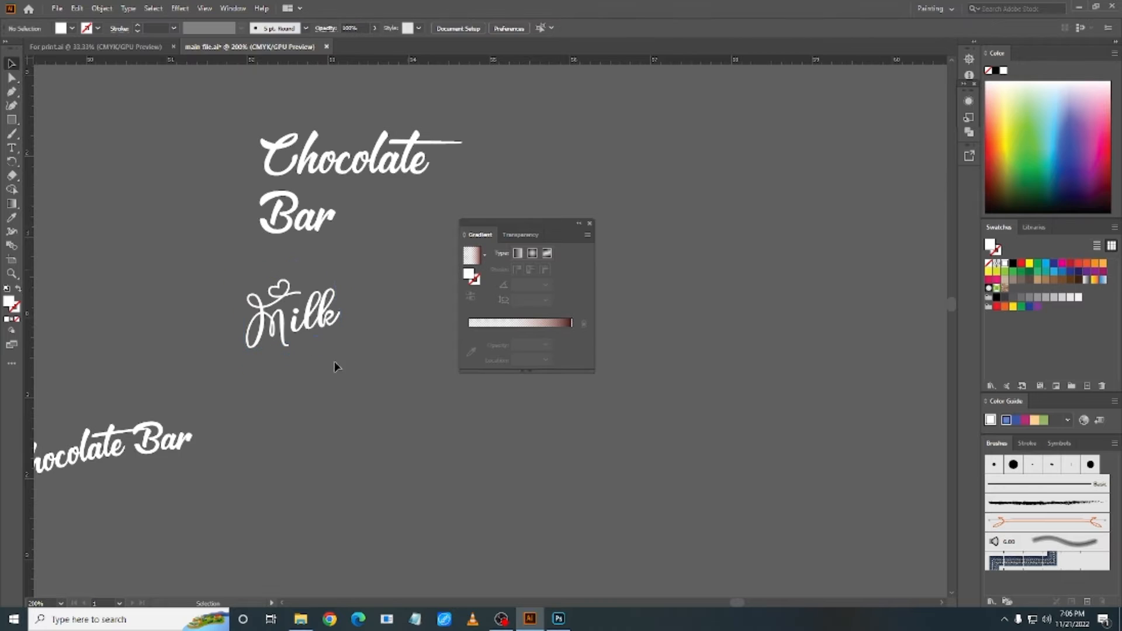
# Step: Examine the chocolate block artwork on the lower half of the box's front panel, selecting the panel's design
pyautogui.moveTo(617, 288); pyautogui.dragTo(624, 286)
pyautogui.moveTo(66, 453); pyautogui.dragTo(401, 346)
pyautogui.scroll(-2, 401, 346)
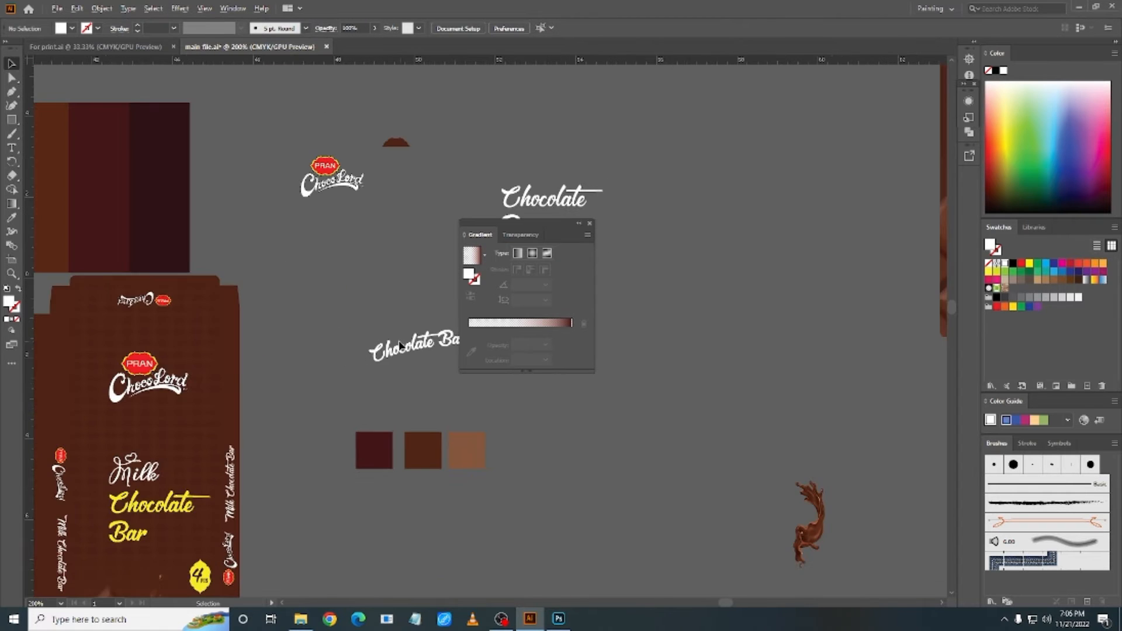
pyautogui.scroll(-1, 229, 450)
pyautogui.moveTo(228, 450); pyautogui.dragTo(360, 307)
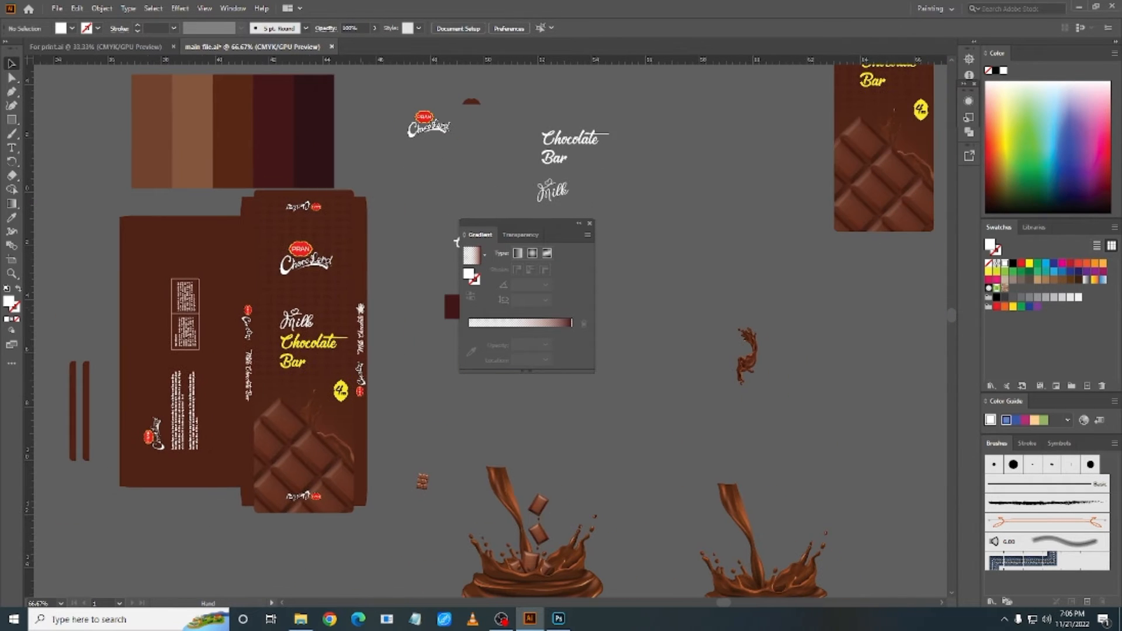
pyautogui.scroll(2, 297, 330)
pyautogui.scroll(-1, 268, 418)
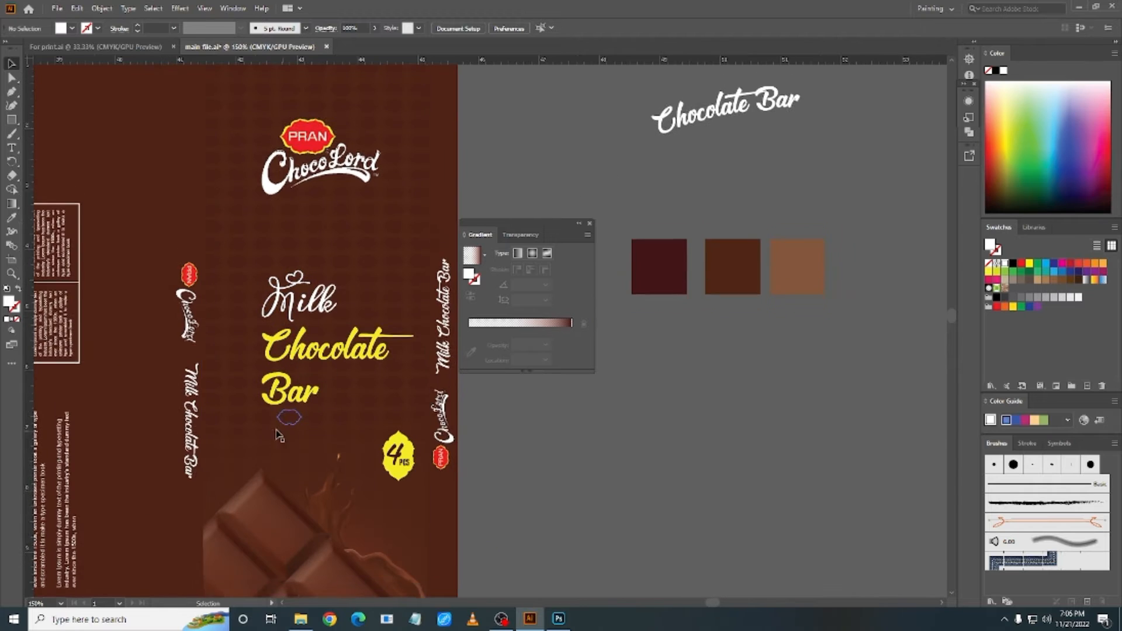
pyautogui.hscroll(-1, 266, 421)
pyautogui.scroll(-2, 270, 357)
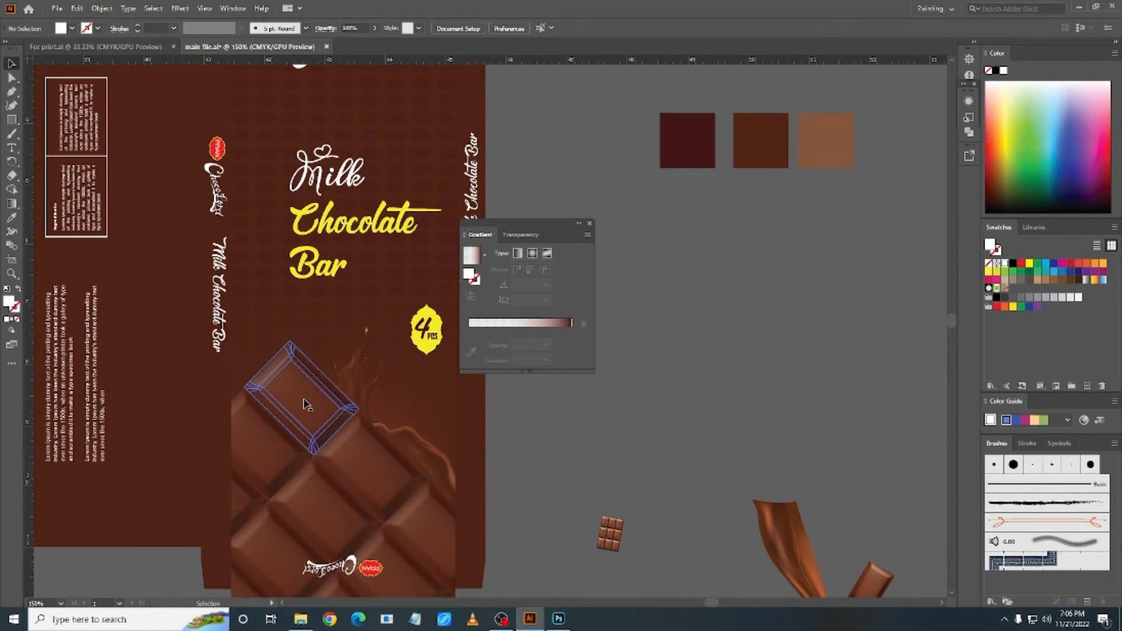
pyautogui.click(306, 405)
pyautogui.scroll(-3, 307, 400)
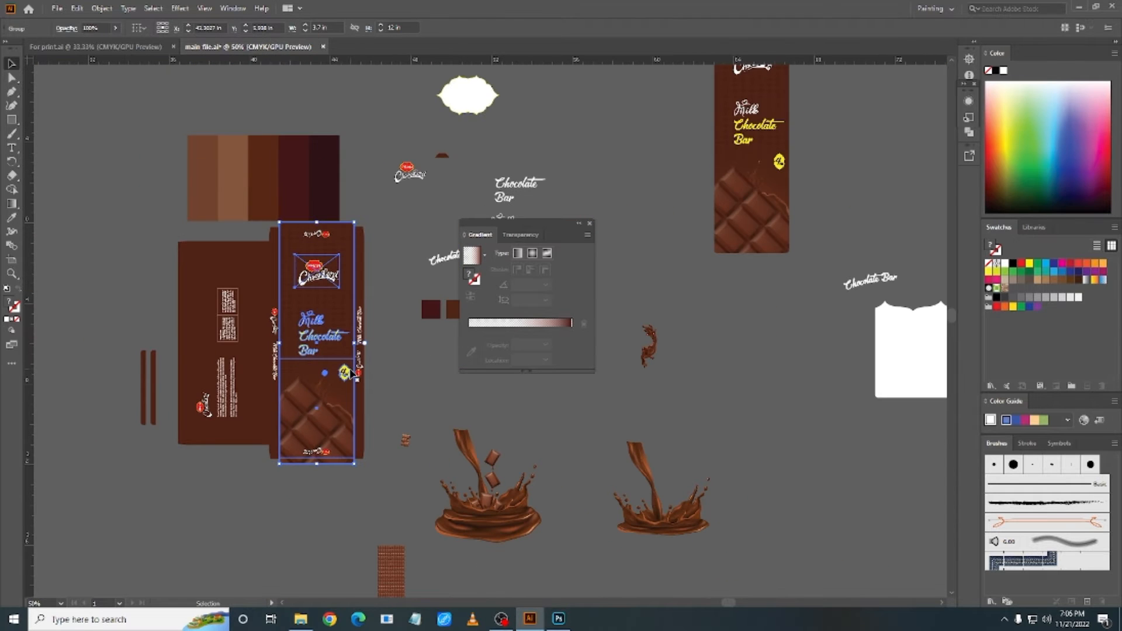
# Step: Inspect the pouring-chocolate splash illustration near the box, selecting its base, and compare it with the panel's chocolate artwork
pyautogui.moveTo(570, 420); pyautogui.dragTo(305, 409)
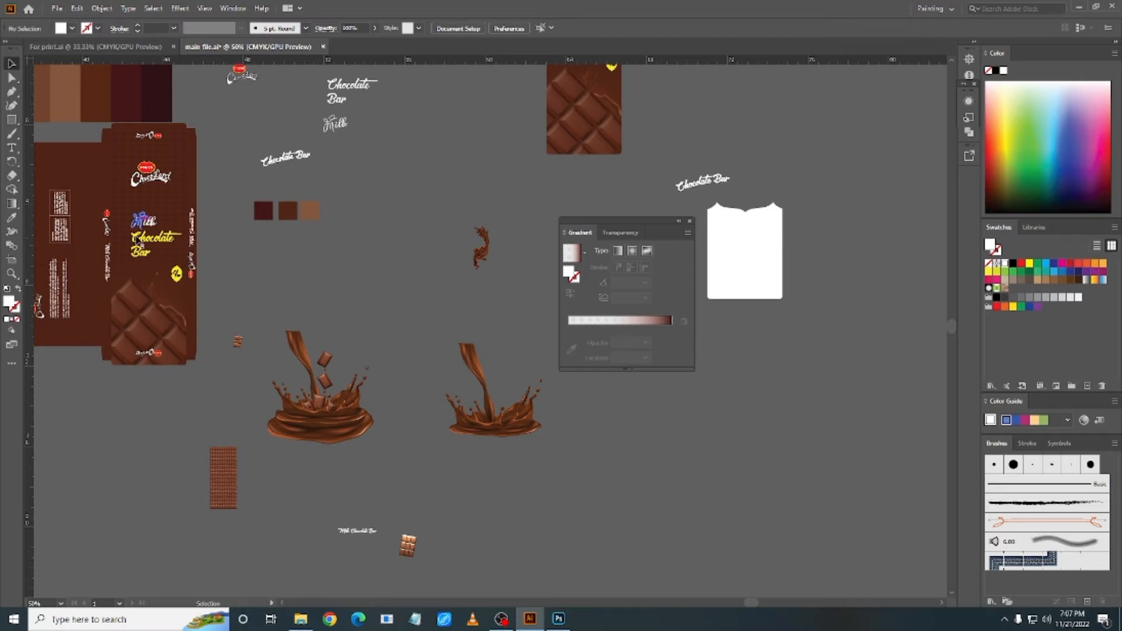
pyautogui.click(308, 412)
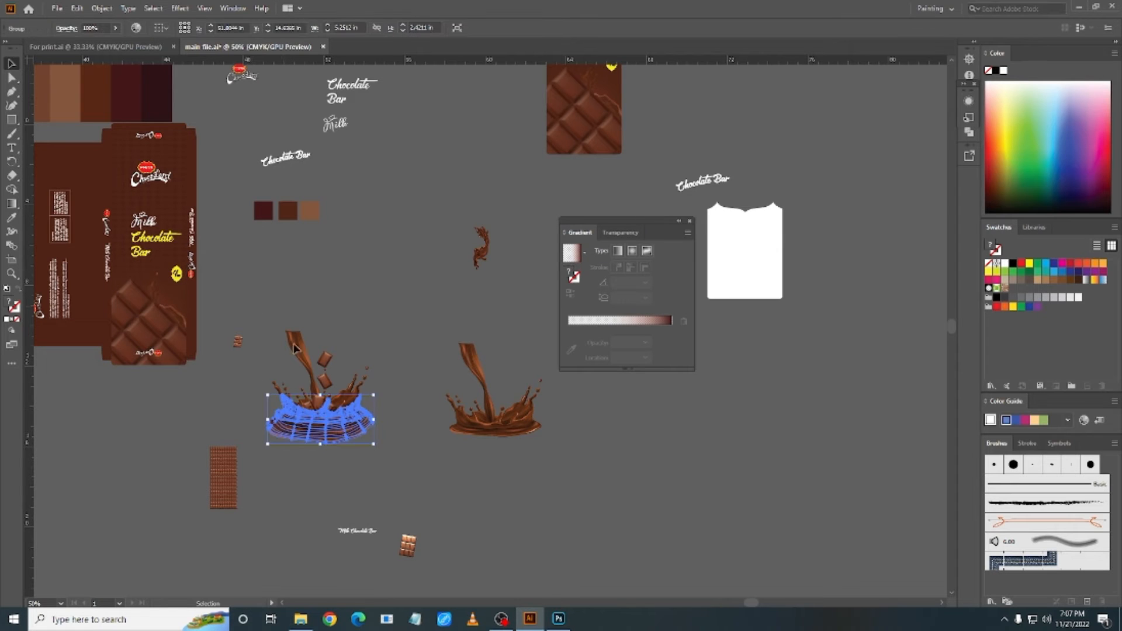
pyautogui.click(419, 456)
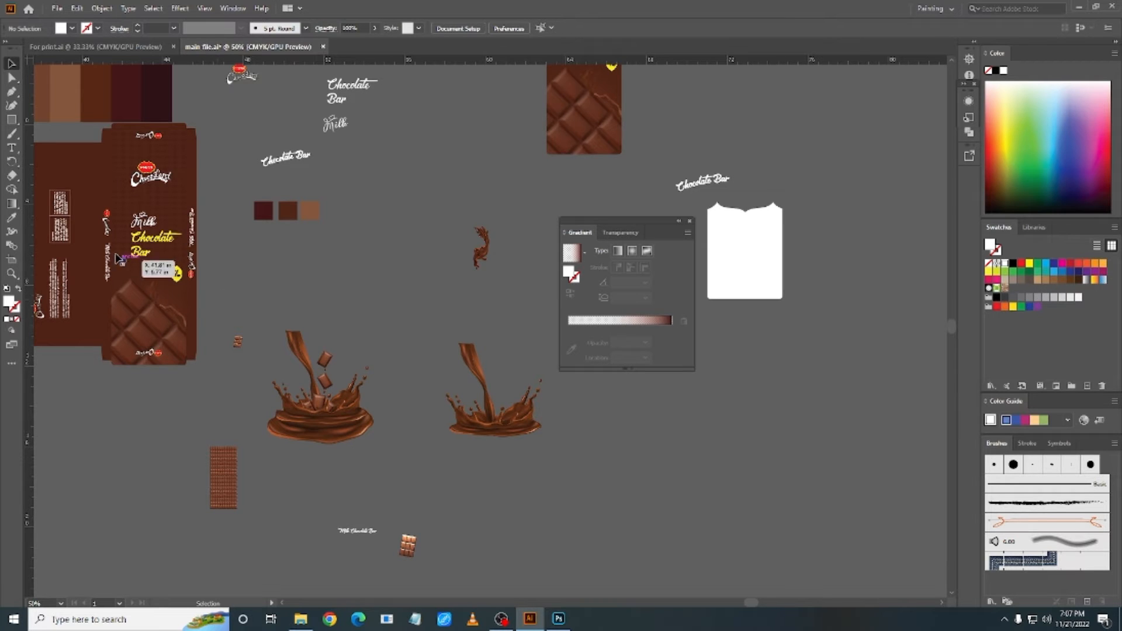
pyautogui.scroll(3, 119, 221)
pyautogui.scroll(-3, 207, 321)
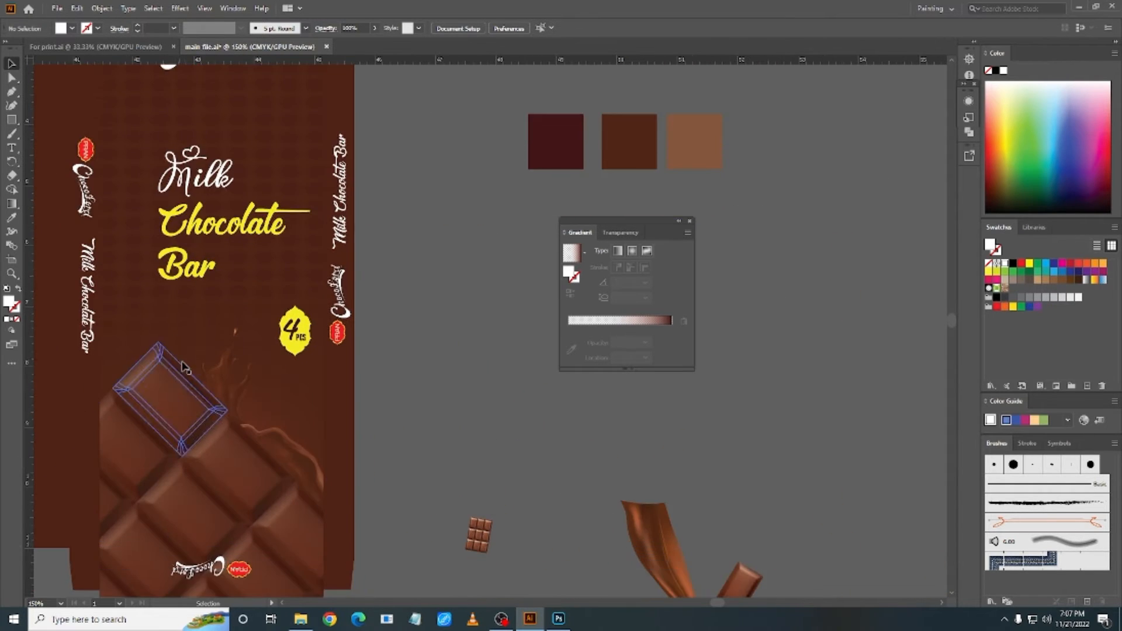
# Step: Try pulling the corner piece out of the tiled chocolate grid for a closer look, and undo the move
pyautogui.scroll(-4, 306, 535)
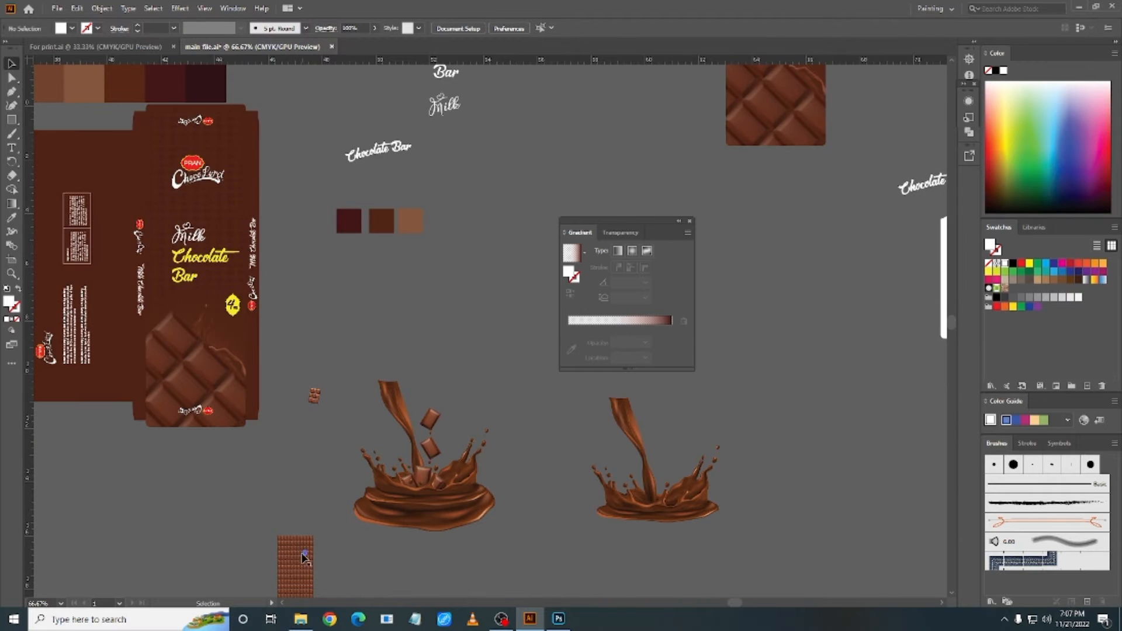
pyautogui.scroll(1, 295, 402)
pyautogui.scroll(5, 295, 402)
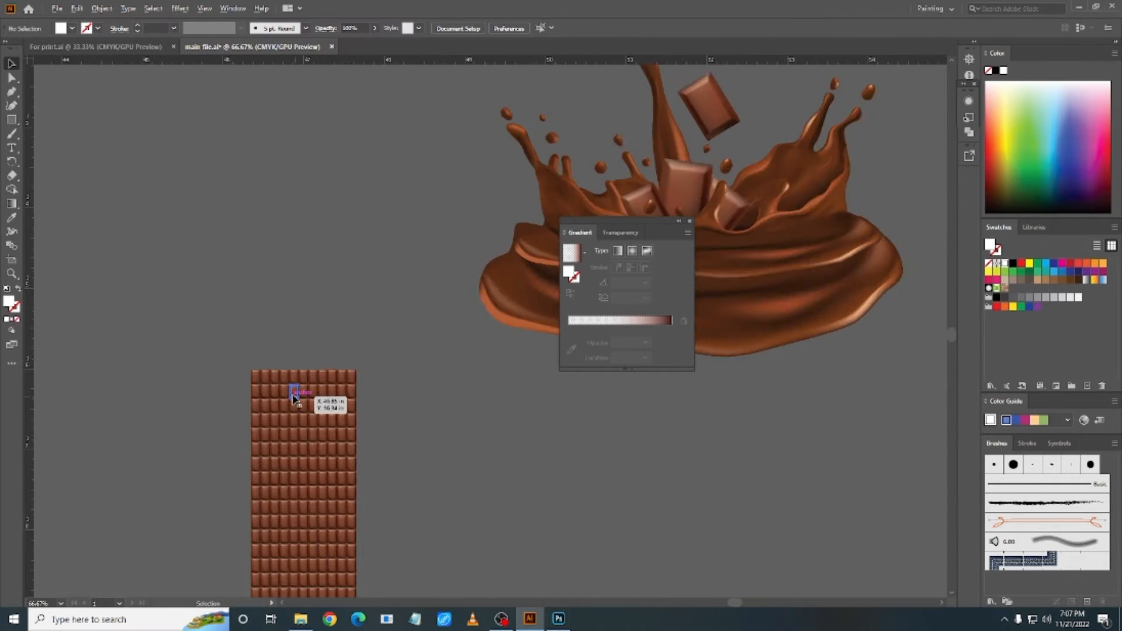
pyautogui.scroll(-2, 195, 326)
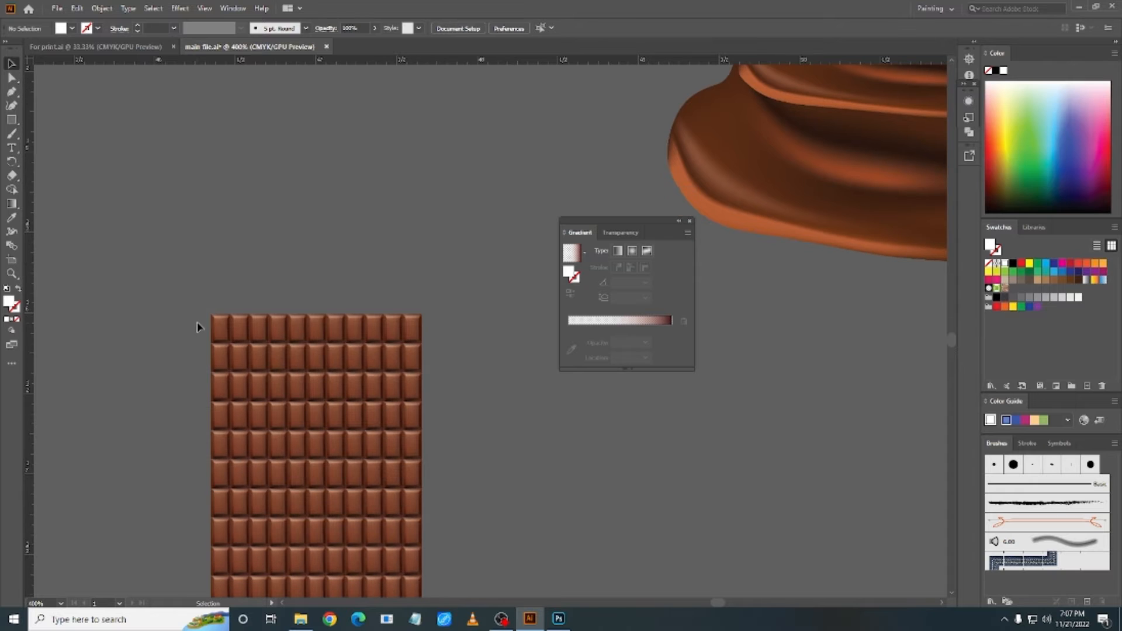
pyautogui.click(216, 331)
pyautogui.scroll(2, 219, 331)
pyautogui.moveTo(222, 331); pyautogui.dragTo(129, 251)
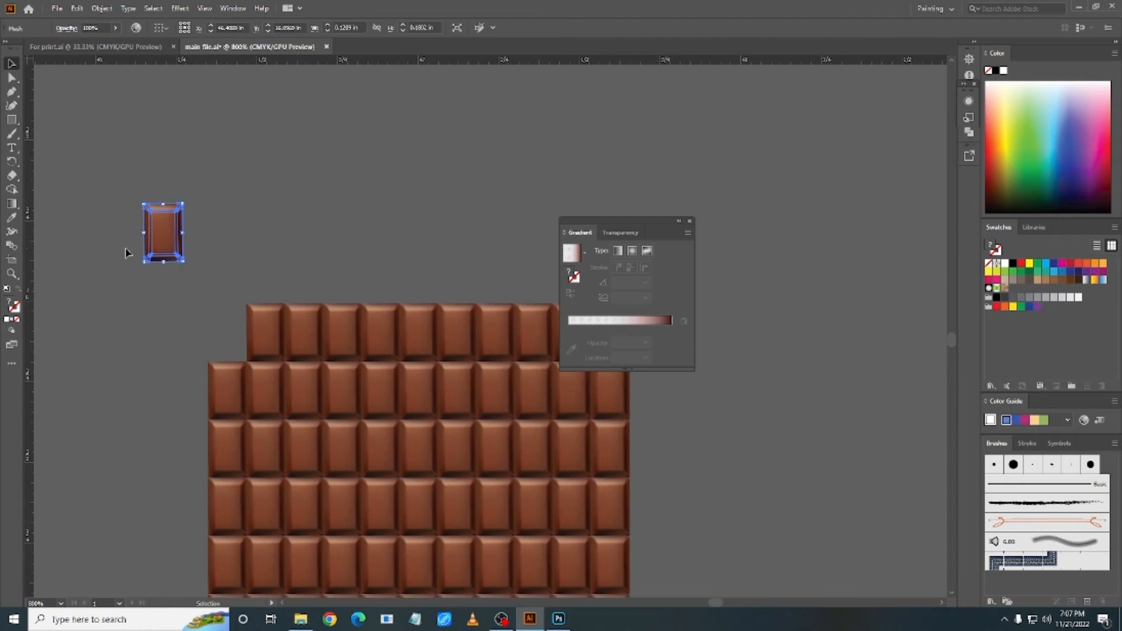
pyautogui.scroll(3, 127, 234)
pyautogui.hotkey('ctrl', 'z')
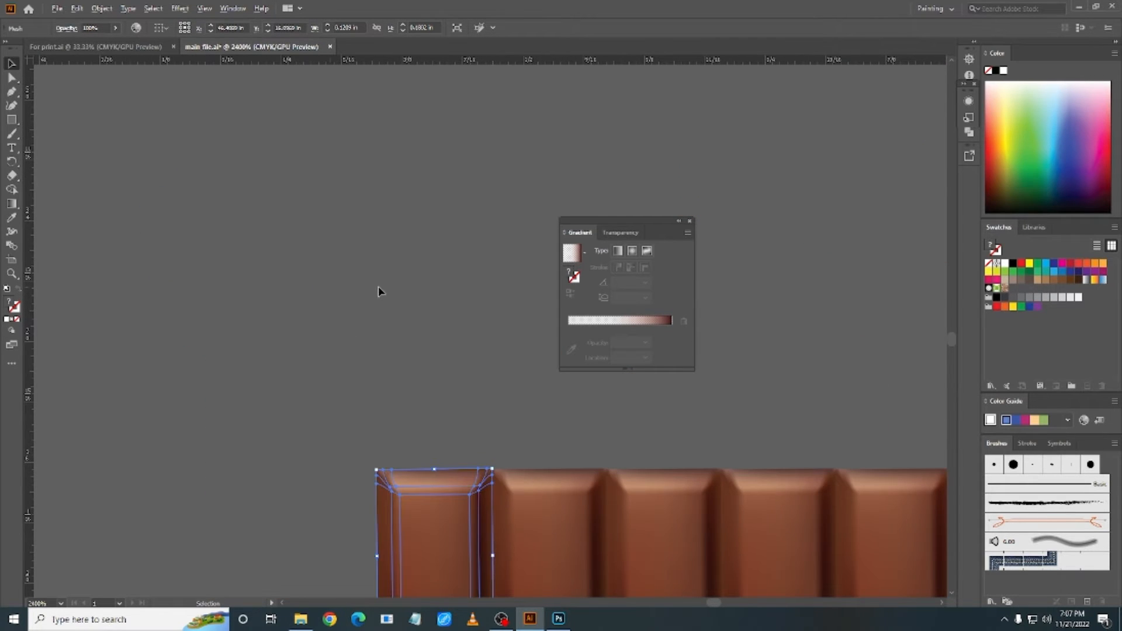
# Step: Take a block of five by five pieces from the chocolate grid's upper-left corner, move it clear and tilt it
pyautogui.scroll(-6, 377, 291)
pyautogui.click(424, 359)
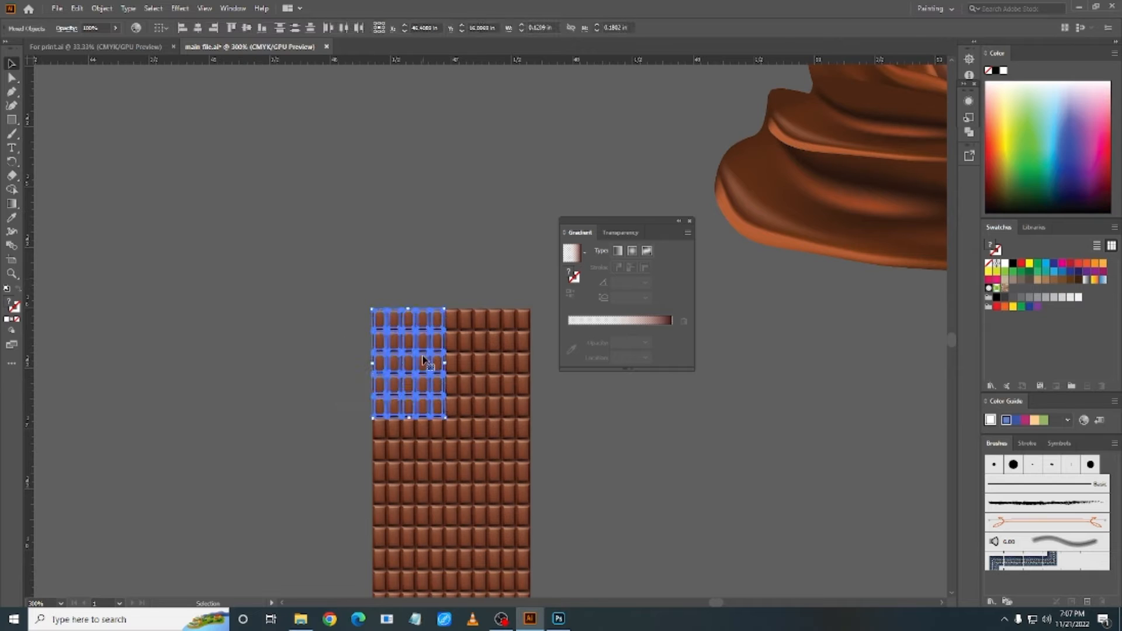
pyautogui.moveTo(424, 341); pyautogui.dragTo(350, 206)
pyautogui.moveTo(269, 138); pyautogui.dragTo(360, 267)
# Step: Enlarge the tilted chocolate block several times over and place it by the bottom edge of the box's front panel
pyautogui.scroll(-3, 359, 267)
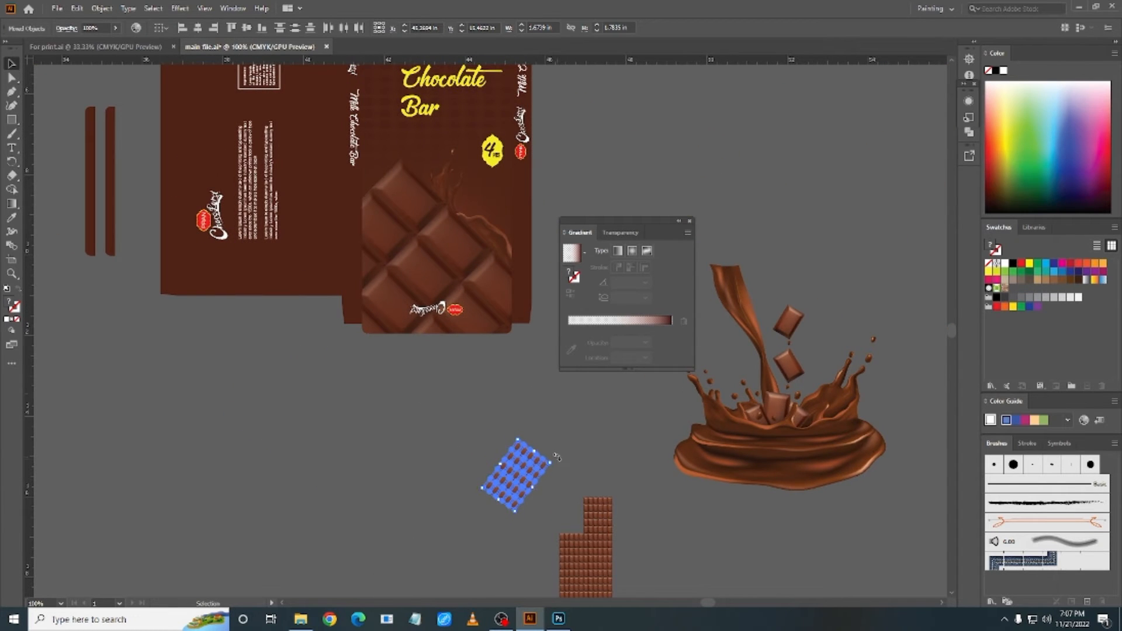
pyautogui.moveTo(555, 469); pyautogui.dragTo(655, 422)
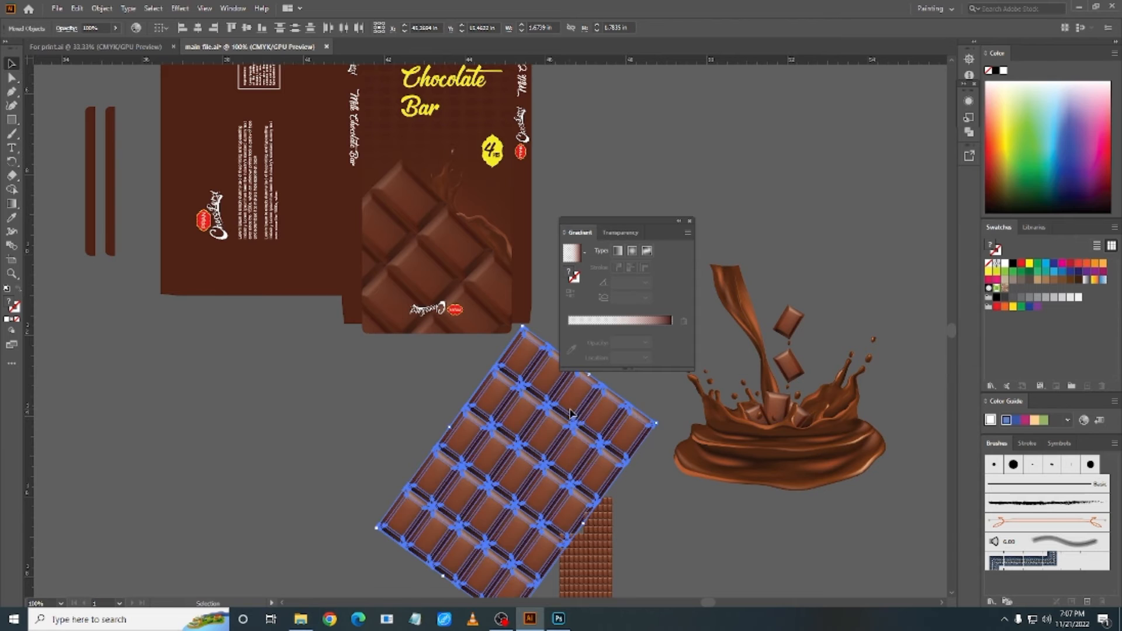
pyautogui.moveTo(567, 380); pyautogui.dragTo(425, 351)
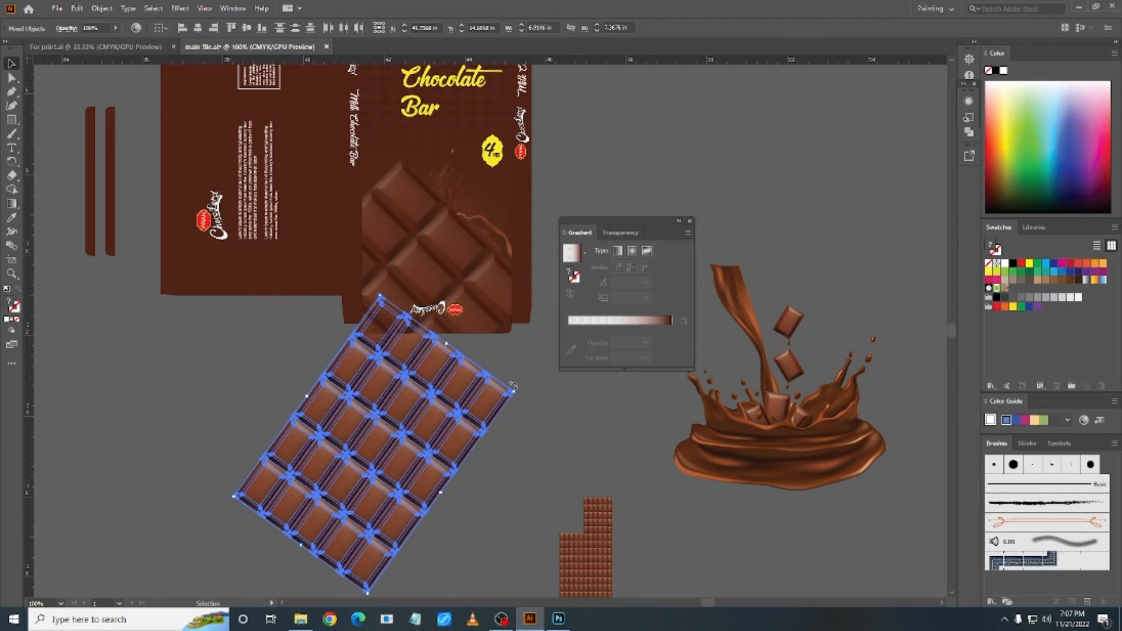
# Step: Try tilting the chocolate block further and laying it over the lower part of the front panel, and undo both changes
pyautogui.moveTo(517, 390); pyautogui.dragTo(525, 414)
pyautogui.moveTo(405, 394); pyautogui.dragTo(401, 263)
pyautogui.click(481, 452)
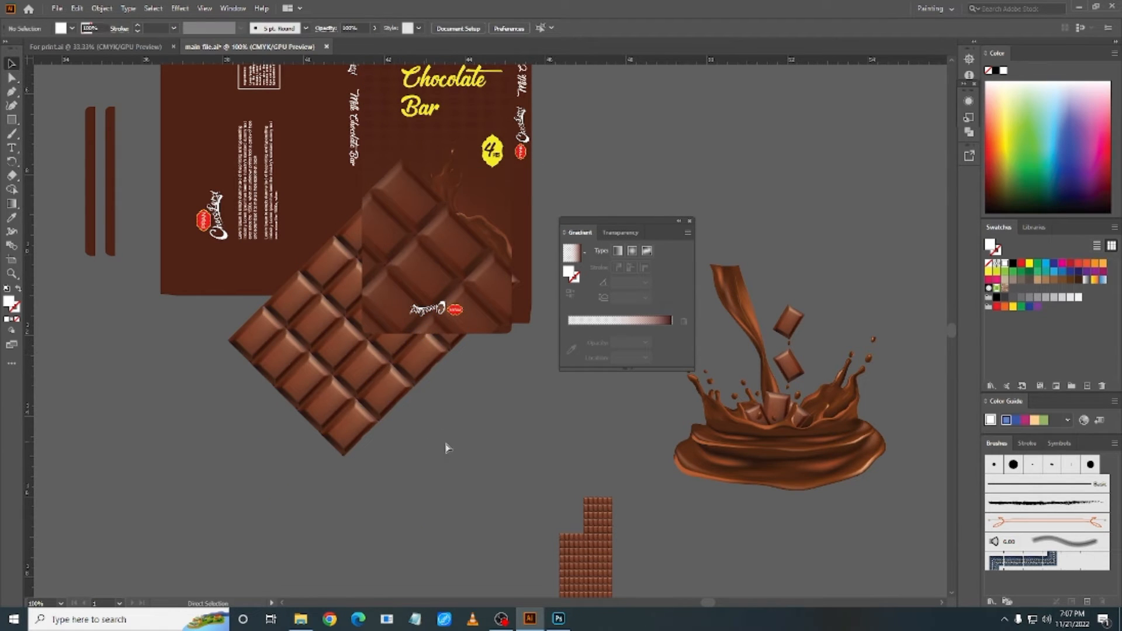
pyautogui.hotkey('ctrl', 'z')
pyautogui.hotkey('ctrl', 'z')
# Step: Bring the enlarged chocolate block to the front of the stacking order
pyautogui.rightClick(456, 399)
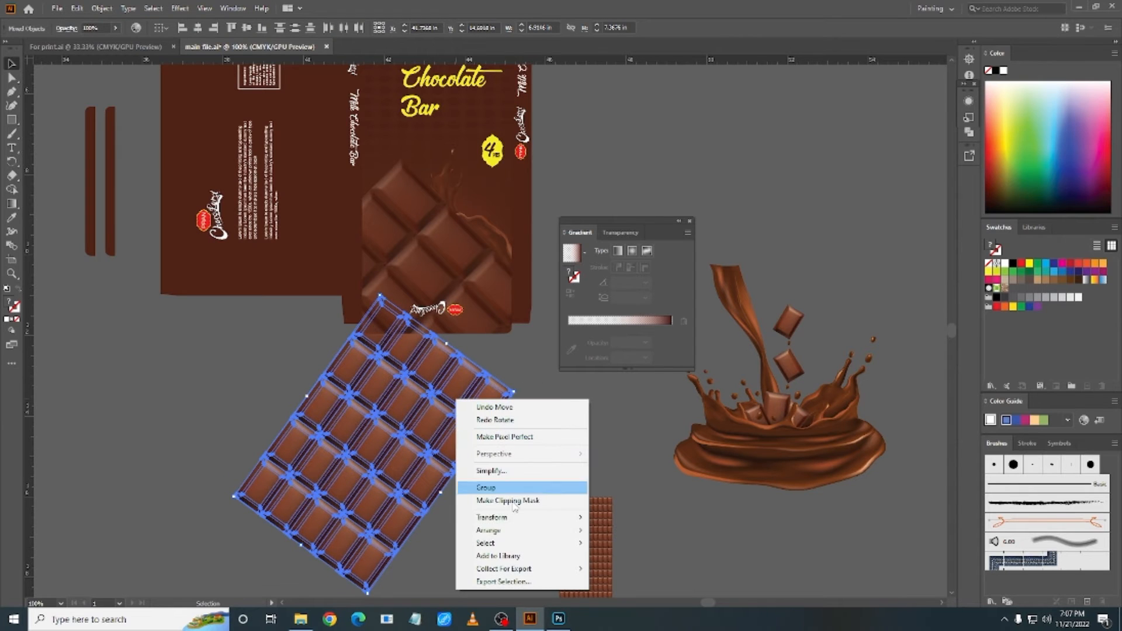
pyautogui.moveTo(511, 533)
pyautogui.click(626, 531)
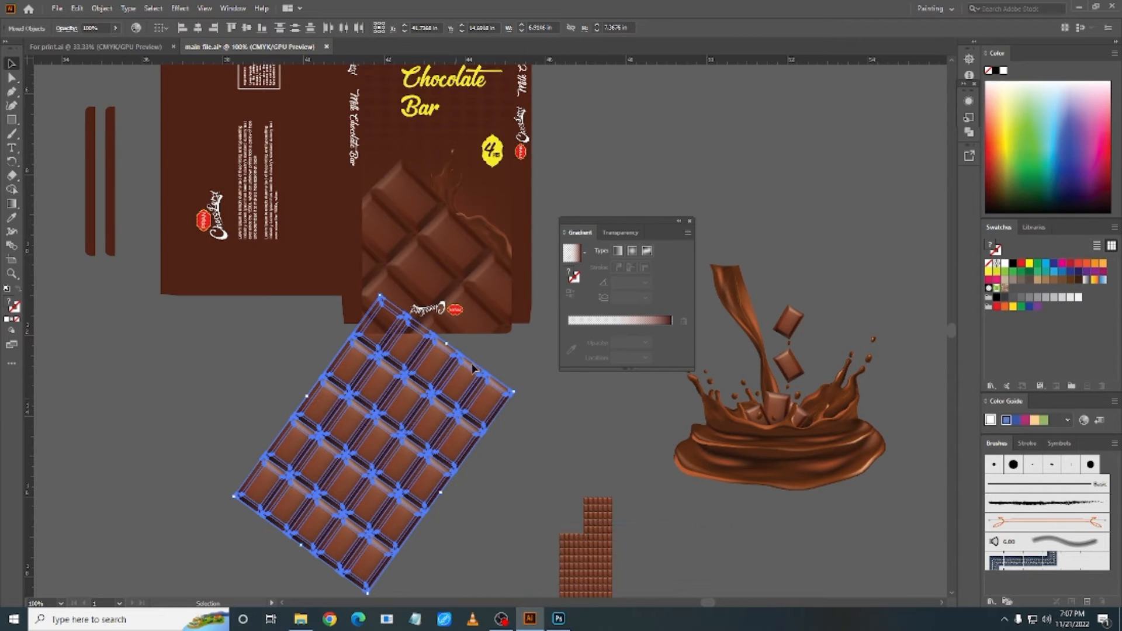
# Step: Try enlarging and rotating the chocolate block to cover the front panel's printed chocolate artwork, and undo these changes
pyautogui.moveTo(515, 392); pyautogui.dragTo(485, 283)
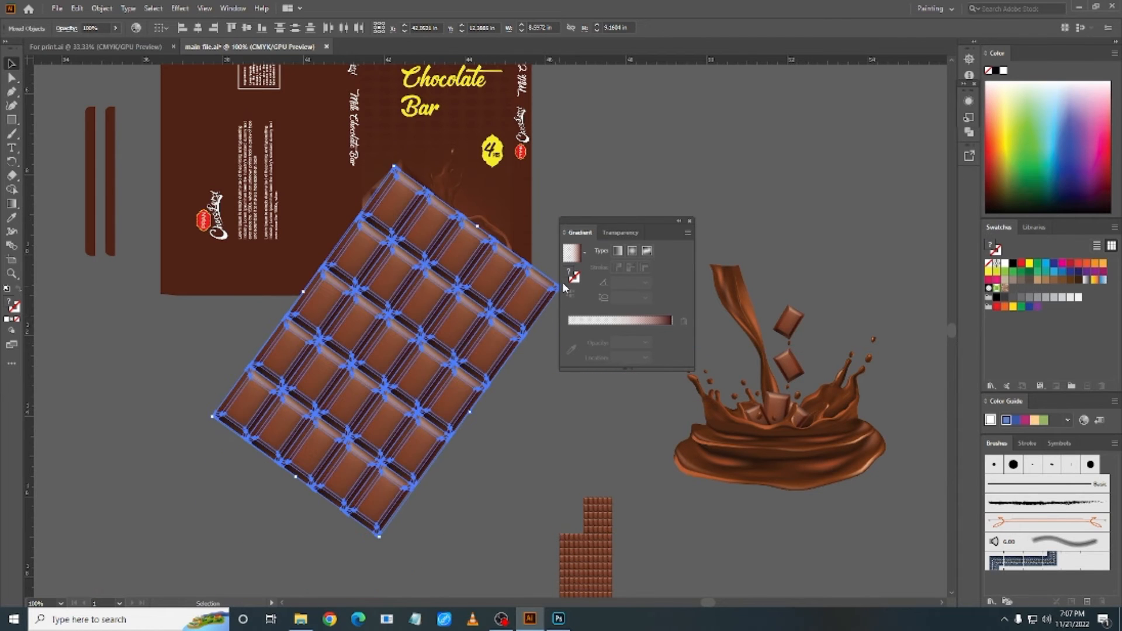
pyautogui.moveTo(382, 541); pyautogui.dragTo(369, 536)
pyautogui.moveTo(442, 226); pyautogui.dragTo(437, 214)
pyautogui.click(146, 351)
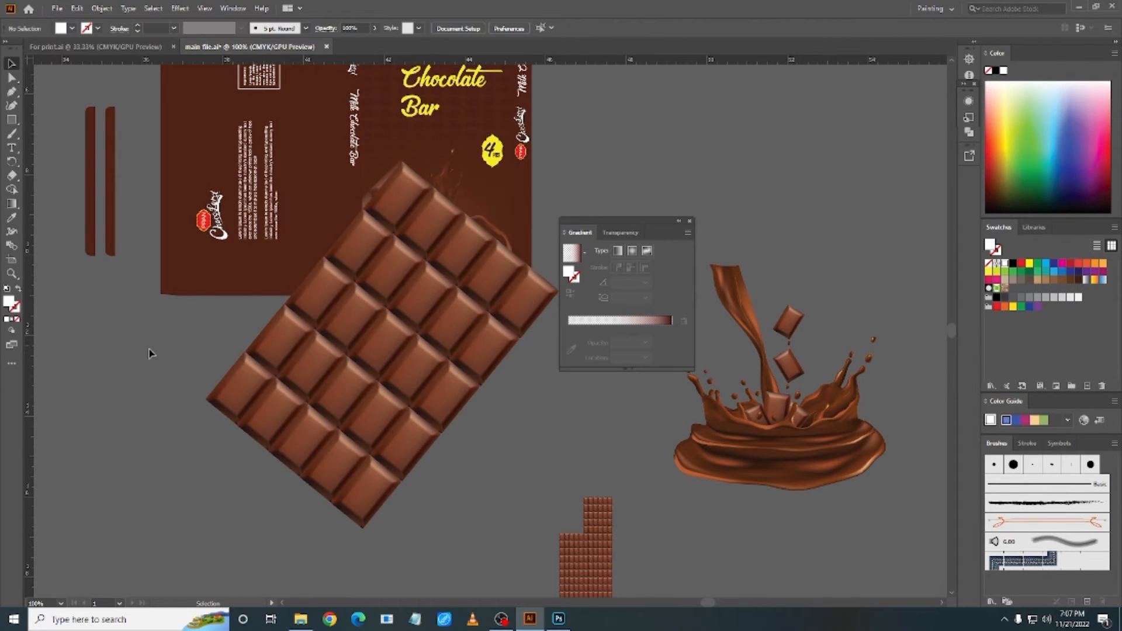
pyautogui.scroll(3, 350, 363)
pyautogui.click(396, 332)
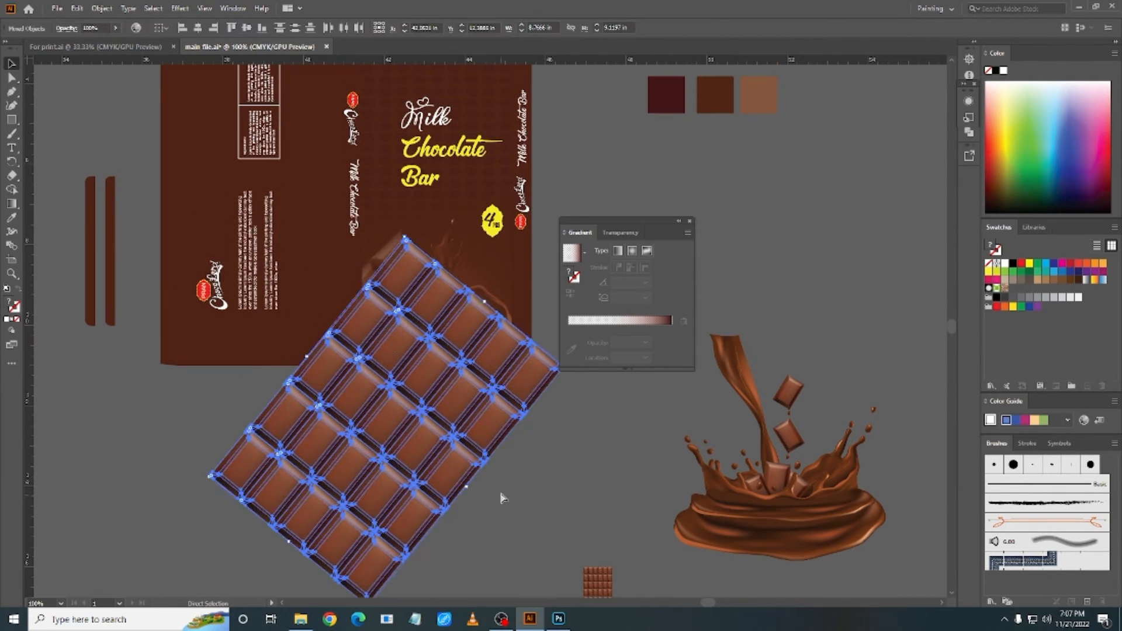
pyautogui.hotkey('ctrl', 'z')
pyautogui.hotkey('ctrl', 'z')
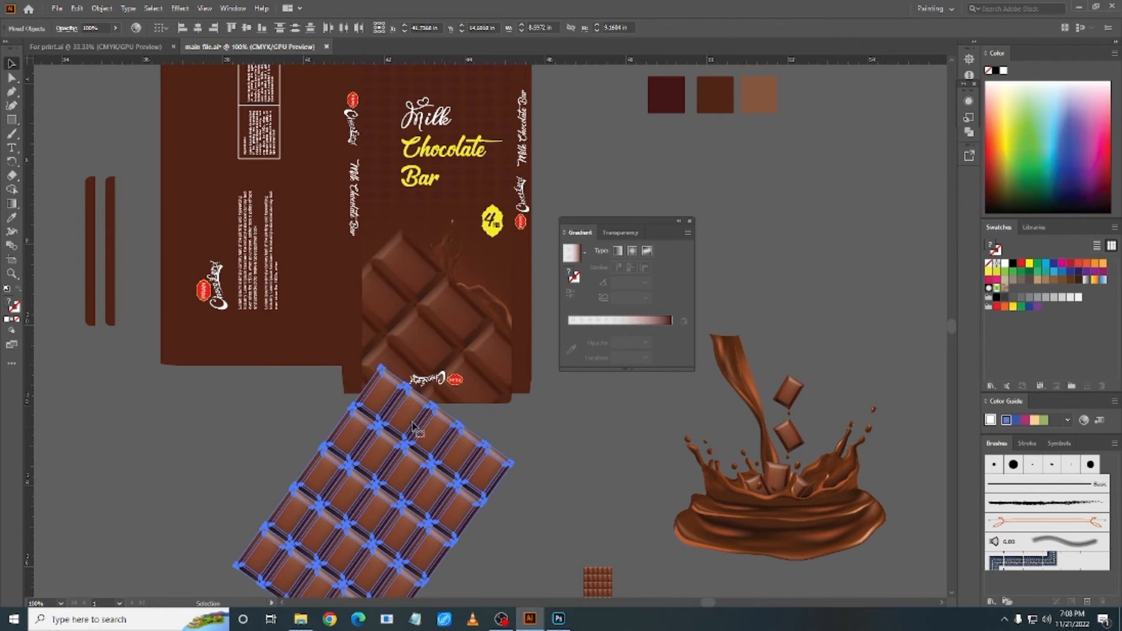
# Step: Move the chocolate block down into the empty space below the box
pyautogui.scroll(-3, 414, 423)
pyautogui.moveTo(412, 409); pyautogui.dragTo(353, 538)
pyautogui.scroll(1, 517, 271)
pyautogui.scroll(1, 520, 273)
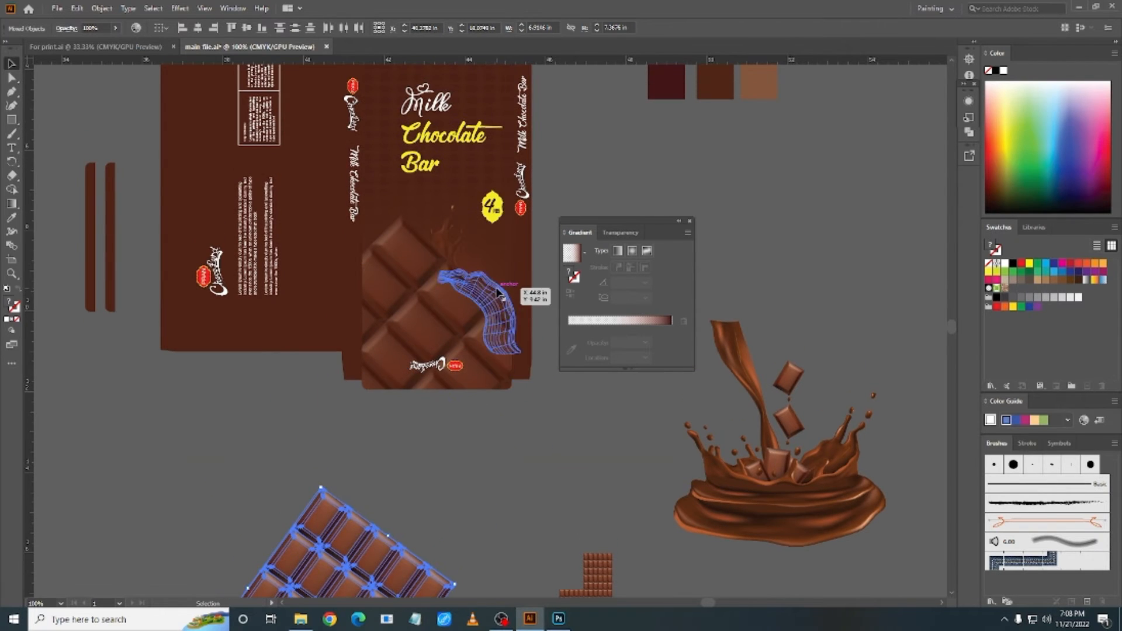
# Step: Locate the standalone chocolate splash drawing that matches the panel's splash and move it toward the box layout
pyautogui.click(500, 294)
pyautogui.scroll(-3, 533, 378)
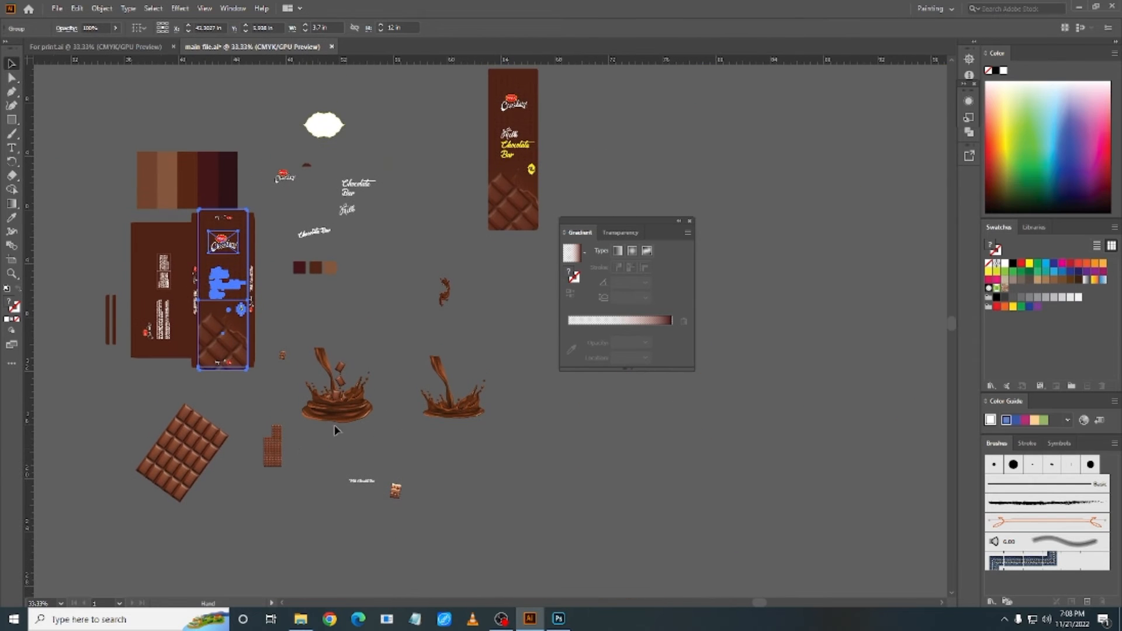
pyautogui.scroll(8, 442, 314)
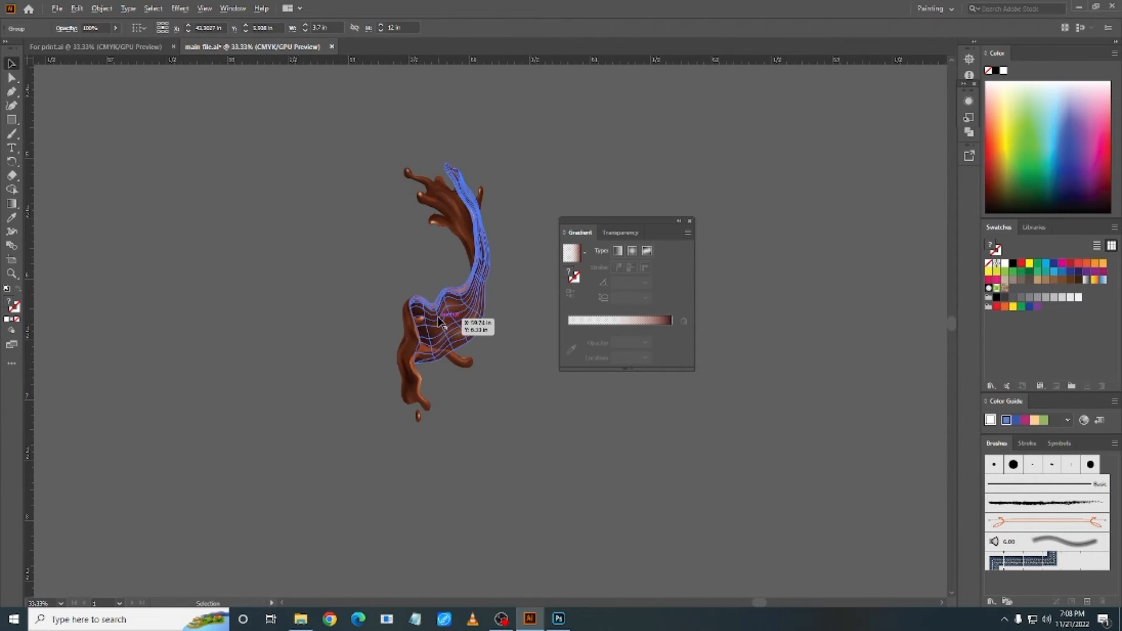
pyautogui.click(444, 313)
pyautogui.scroll(-1, 445, 312)
pyautogui.moveTo(459, 305); pyautogui.dragTo(208, 337)
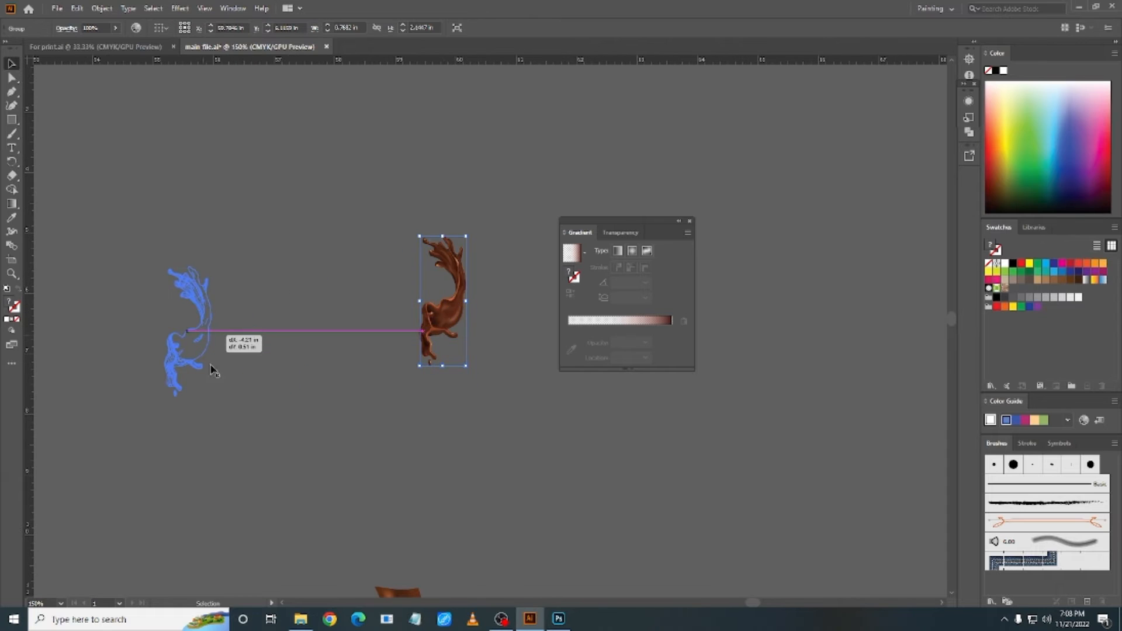
pyautogui.moveTo(214, 408); pyautogui.dragTo(500, 386)
pyautogui.scroll(-2, 486, 357)
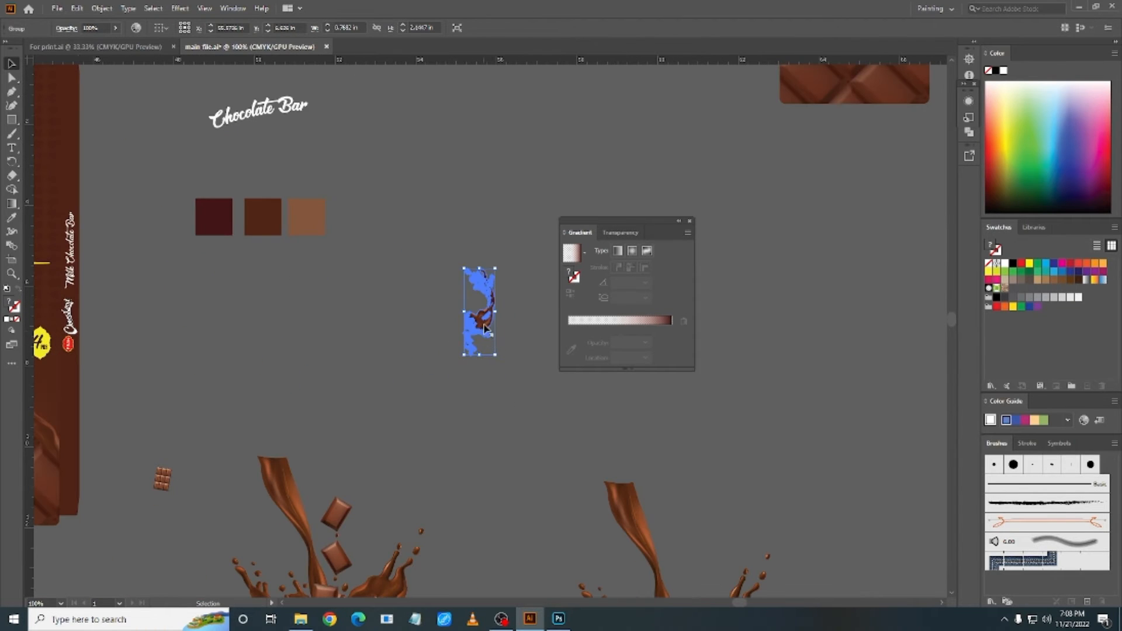
# Step: Place the chocolate splash beside the box's front panel and rotate it counterclockwise
pyautogui.moveTo(479, 348); pyautogui.dragTo(550, 351)
pyautogui.scroll(1, 170, 424)
pyautogui.hscroll(-1, 475, 384)
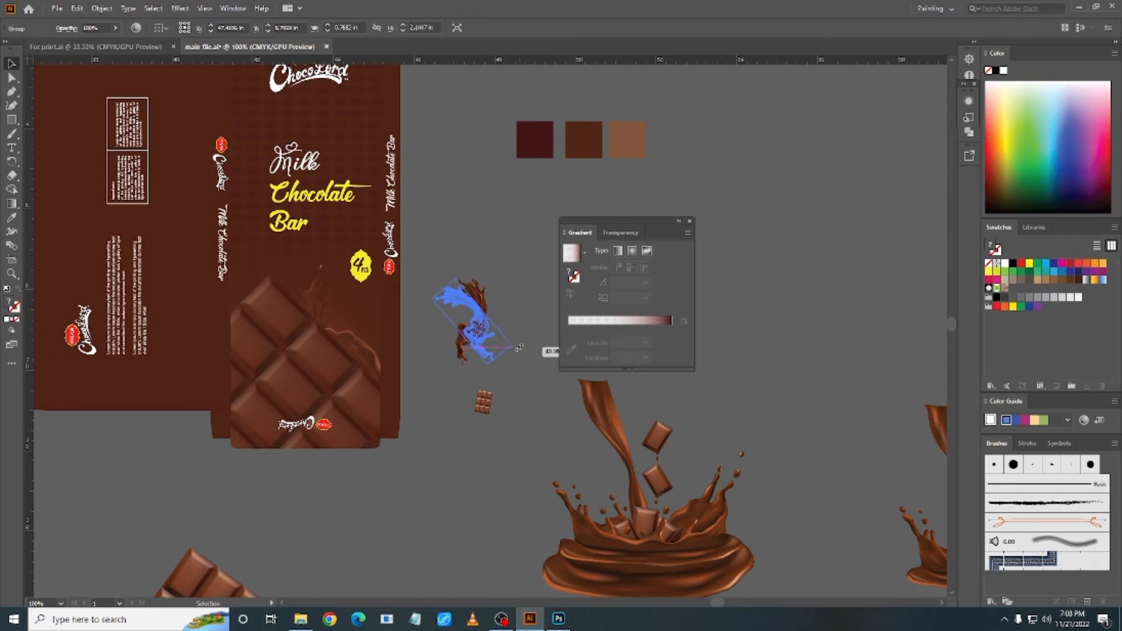
pyautogui.click(504, 343)
pyautogui.scroll(2, 490, 317)
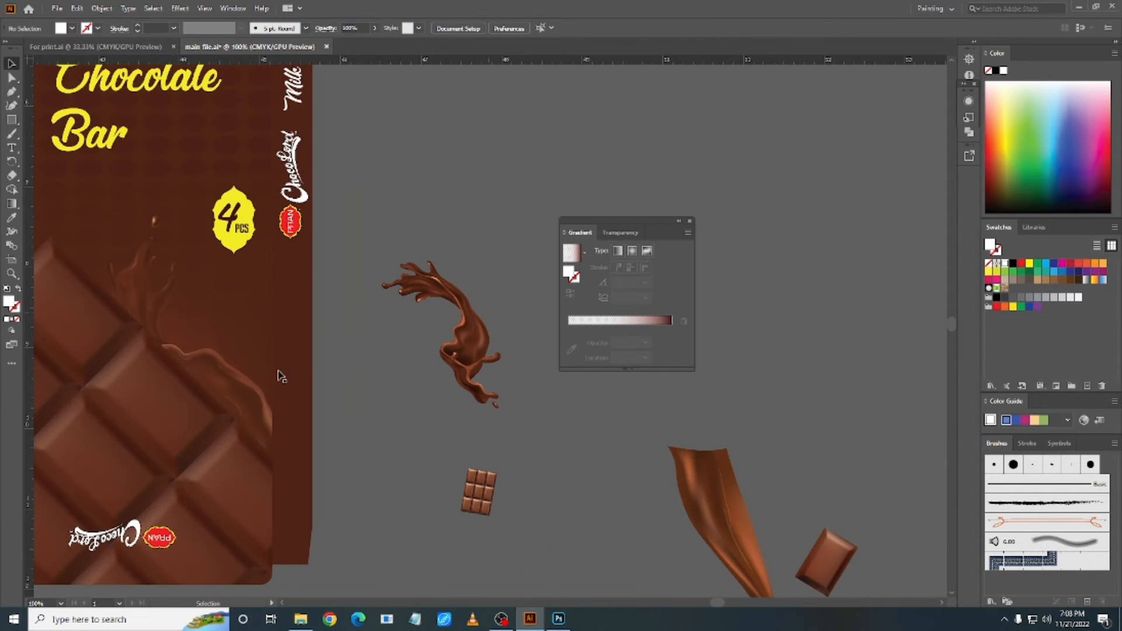
# Step: Select the front panel's design and examine how its faded splash sits behind the chocolate block
pyautogui.click(236, 379)
pyautogui.moveTo(240, 381); pyautogui.dragTo(331, 345)
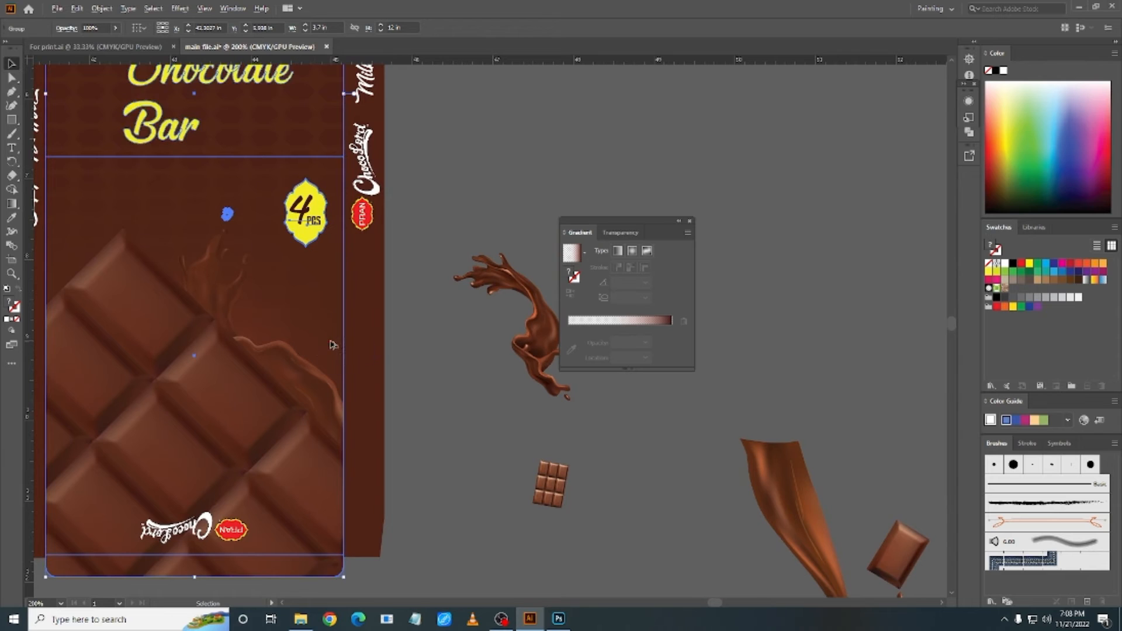
# Step: Place the chocolate splash over the faded splash on the box's front panel, enlarge it and rotate it counterclockwise
pyautogui.scroll(-1, 332, 345)
pyautogui.moveTo(497, 336); pyautogui.dragTo(319, 370)
pyautogui.moveTo(353, 427); pyautogui.dragTo(258, 306)
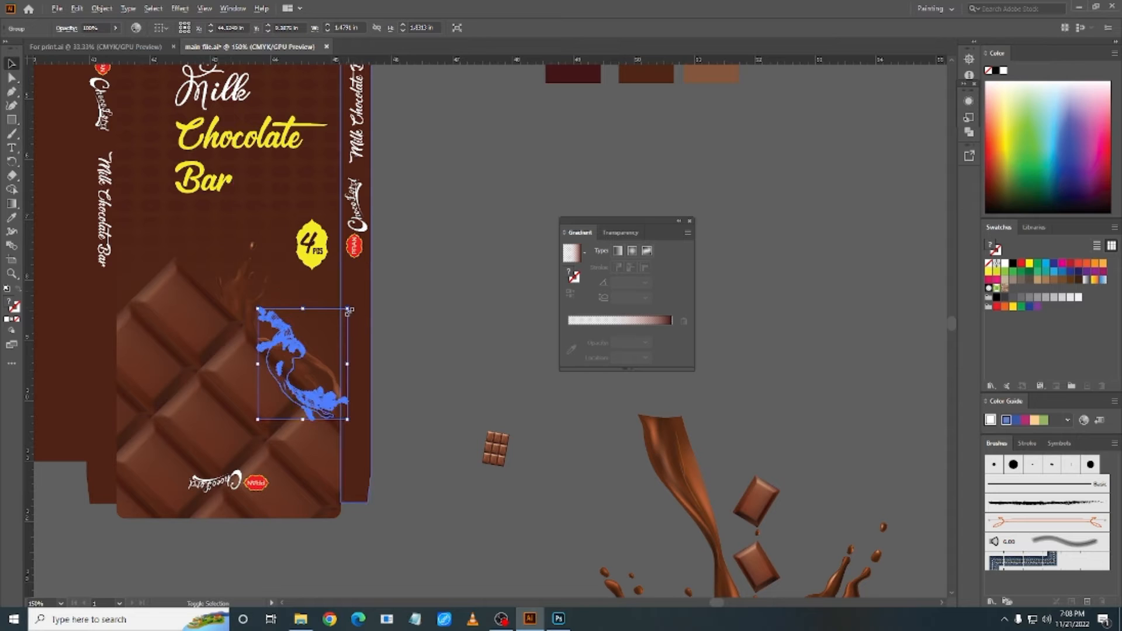
pyautogui.moveTo(349, 311); pyautogui.dragTo(389, 272)
pyautogui.moveTo(280, 345)
pyautogui.mouseDown()
pyautogui.moveTo(264, 323)
pyautogui.moveTo(286, 351)
pyautogui.mouseUp()
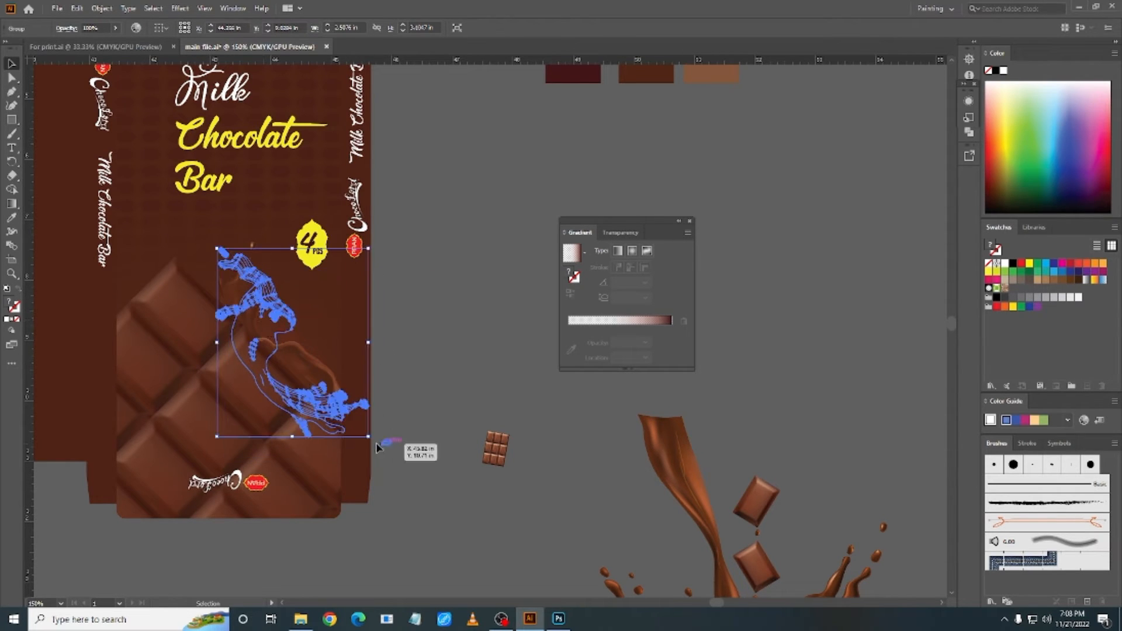
pyautogui.moveTo(373, 440); pyautogui.dragTo(326, 320)
# Step: Reflect the splash across the vertical axis and realign it over the front panel's faded splash
pyautogui.rightClick(325, 321)
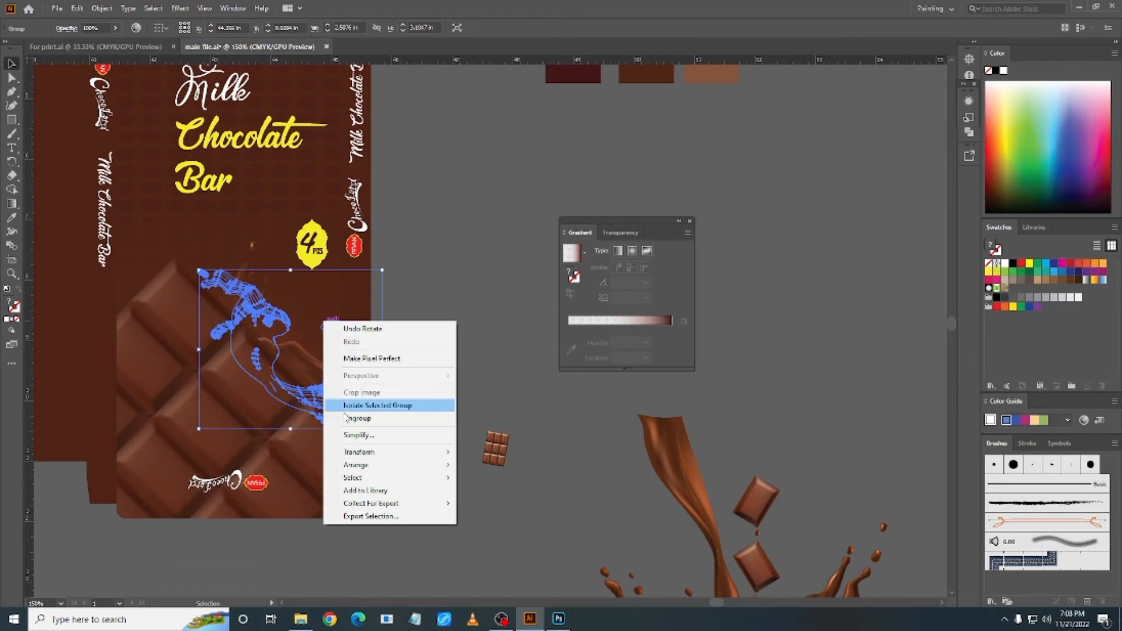
pyautogui.moveTo(366, 455)
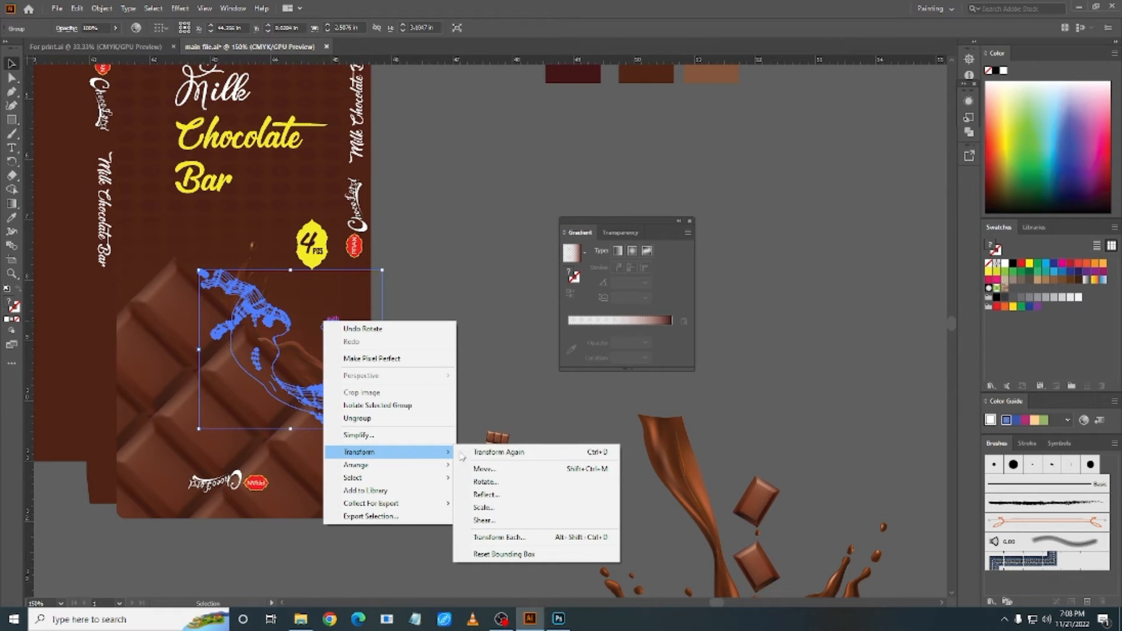
pyautogui.click(488, 495)
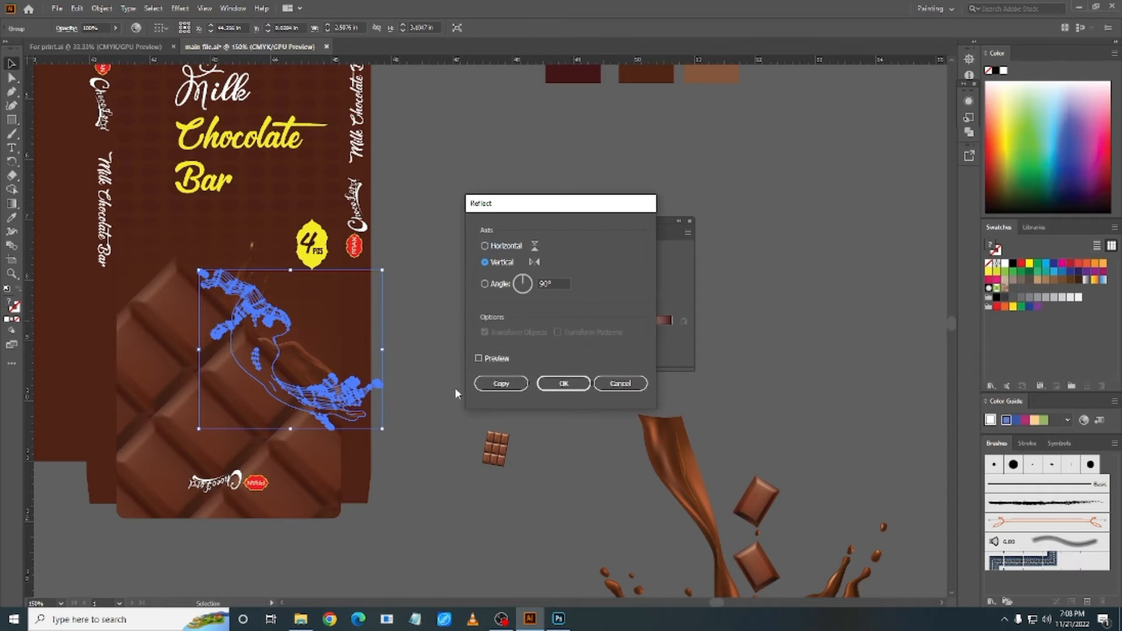
pyautogui.click(561, 384)
pyautogui.moveTo(388, 429); pyautogui.dragTo(251, 310)
pyautogui.scroll(1, 305, 305)
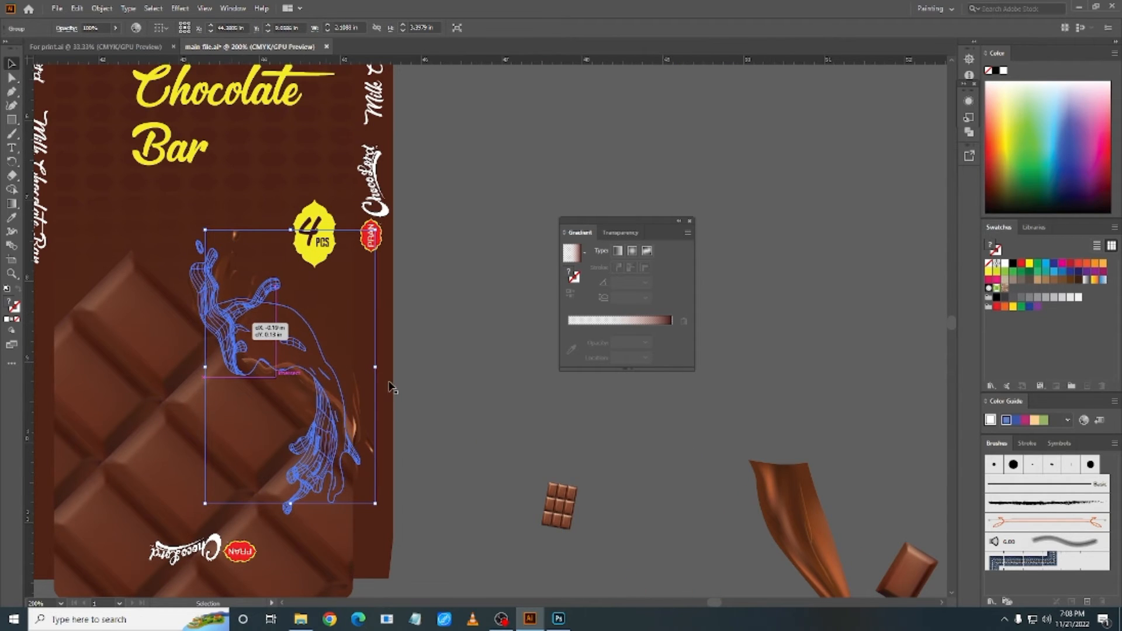
# Step: Bring the chocolate splash to the front of the panel's artwork, above the chocolate block
pyautogui.click(468, 384)
pyautogui.click(258, 328)
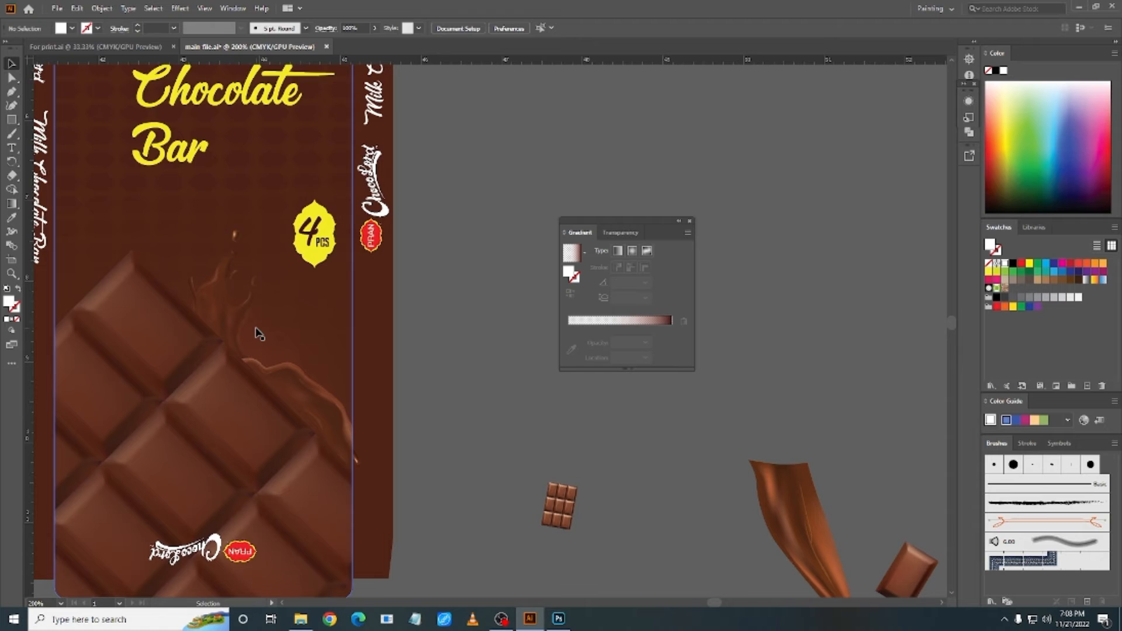
pyautogui.click(471, 370)
pyautogui.scroll(-2, 470, 362)
pyautogui.scroll(-1, 468, 339)
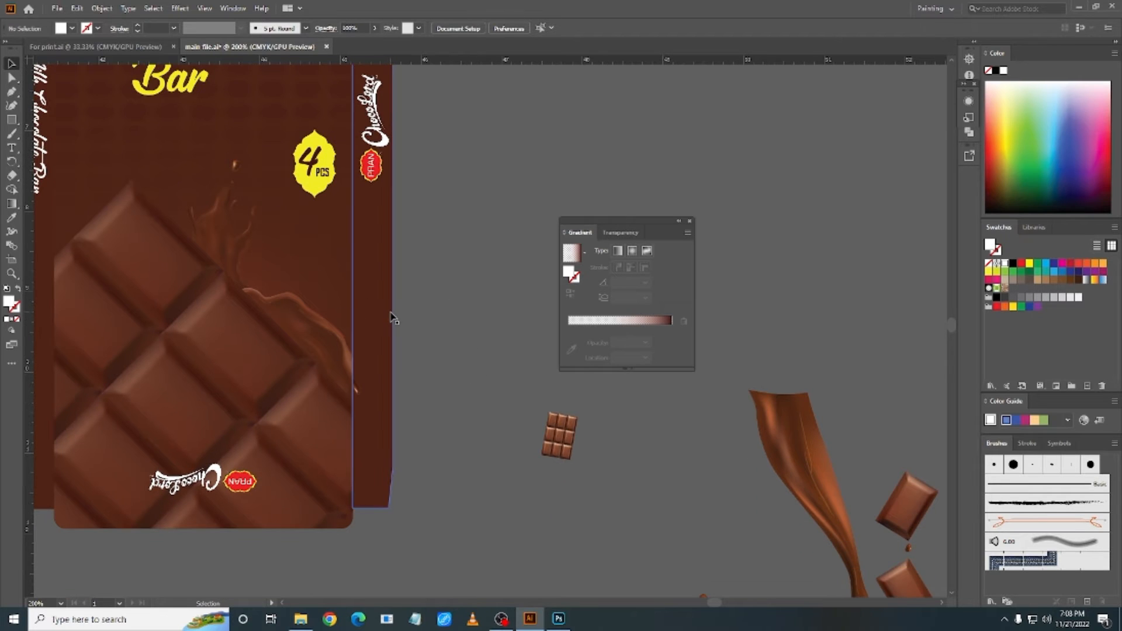
pyautogui.click(336, 310)
pyautogui.moveTo(255, 243); pyautogui.dragTo(239, 250)
pyautogui.rightClick(225, 244)
pyautogui.moveTo(274, 374)
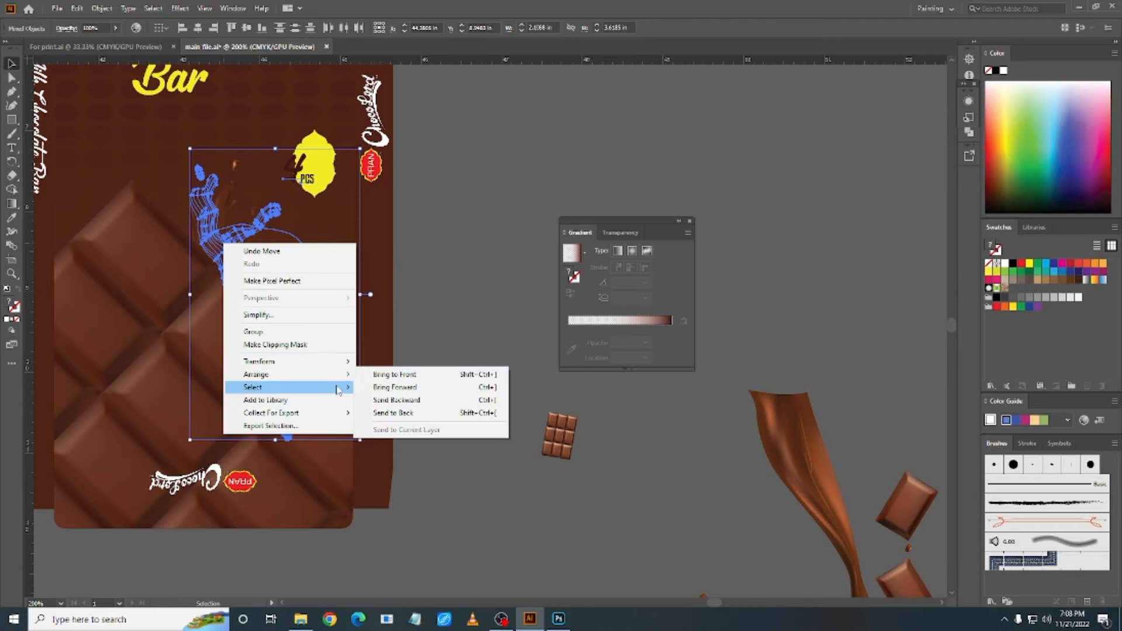
pyautogui.click(385, 379)
pyautogui.click(466, 273)
pyautogui.scroll(1, 466, 273)
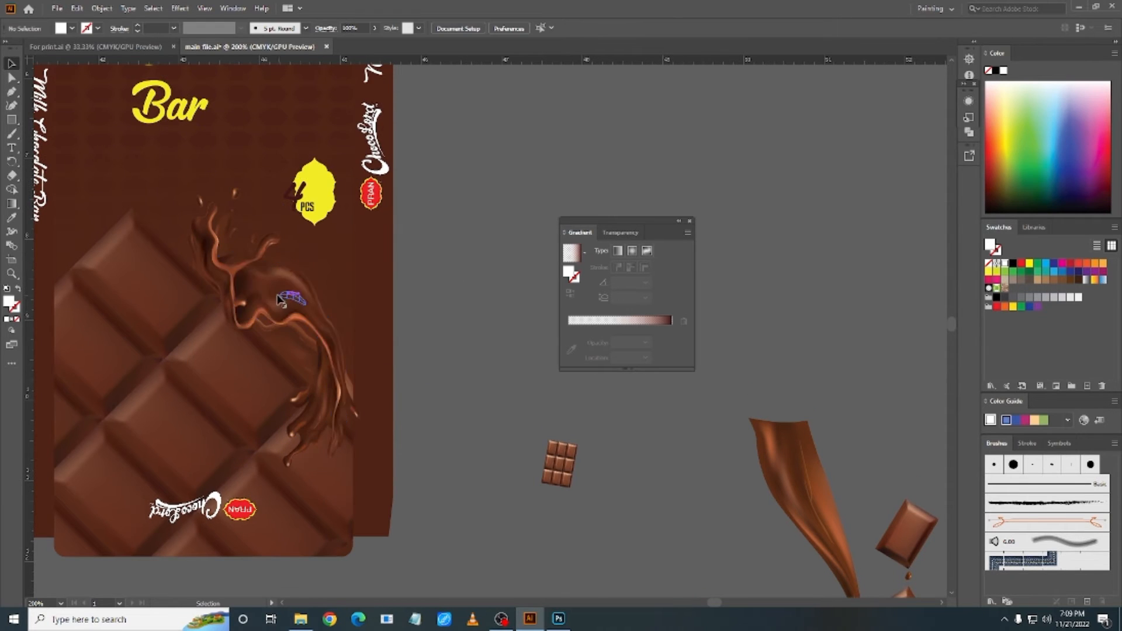
# Step: Move the full-colour chocolate splash off the front panel and delete it
pyautogui.moveTo(245, 264); pyautogui.dragTo(248, 266)
pyautogui.click(200, 362)
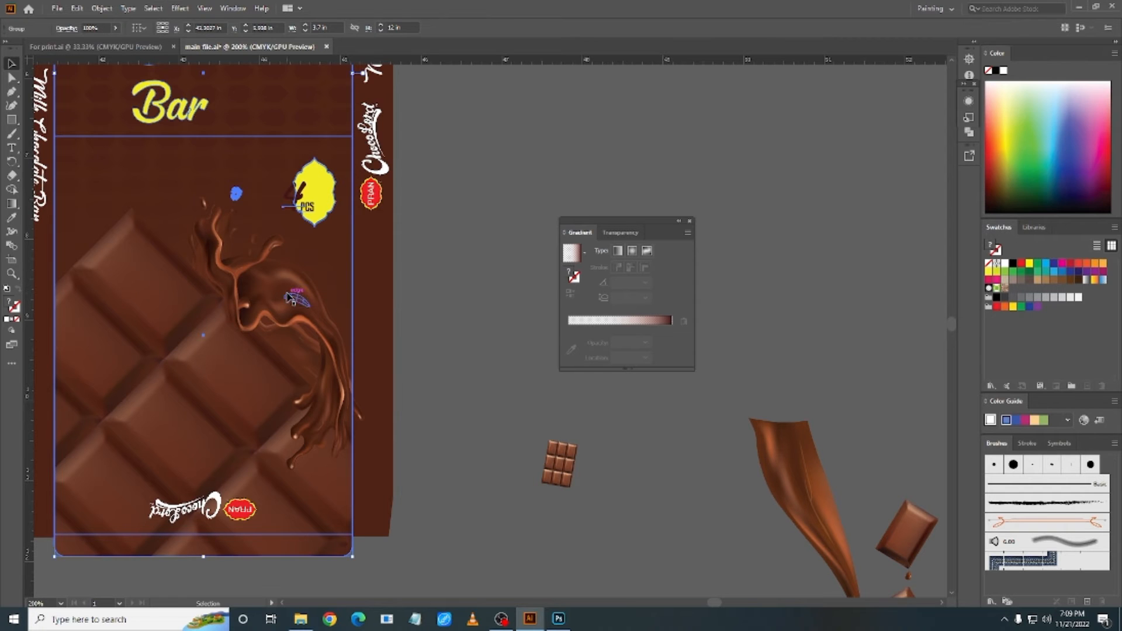
pyautogui.click(262, 316)
pyautogui.scroll(-2, 241, 298)
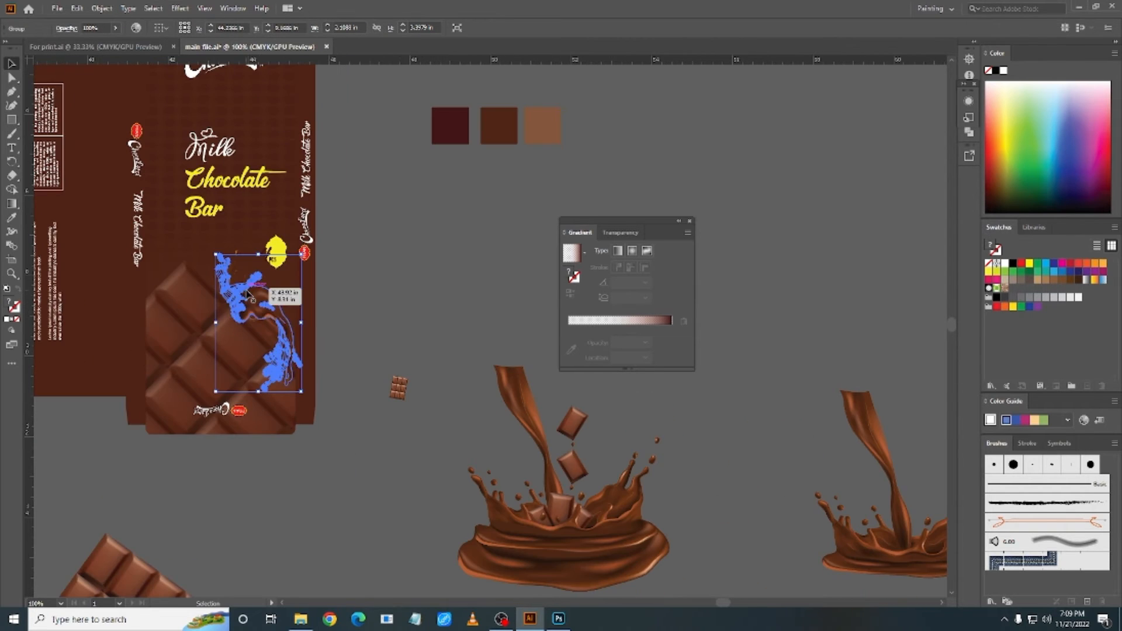
pyautogui.moveTo(241, 301); pyautogui.dragTo(435, 244)
pyautogui.press('Delete')
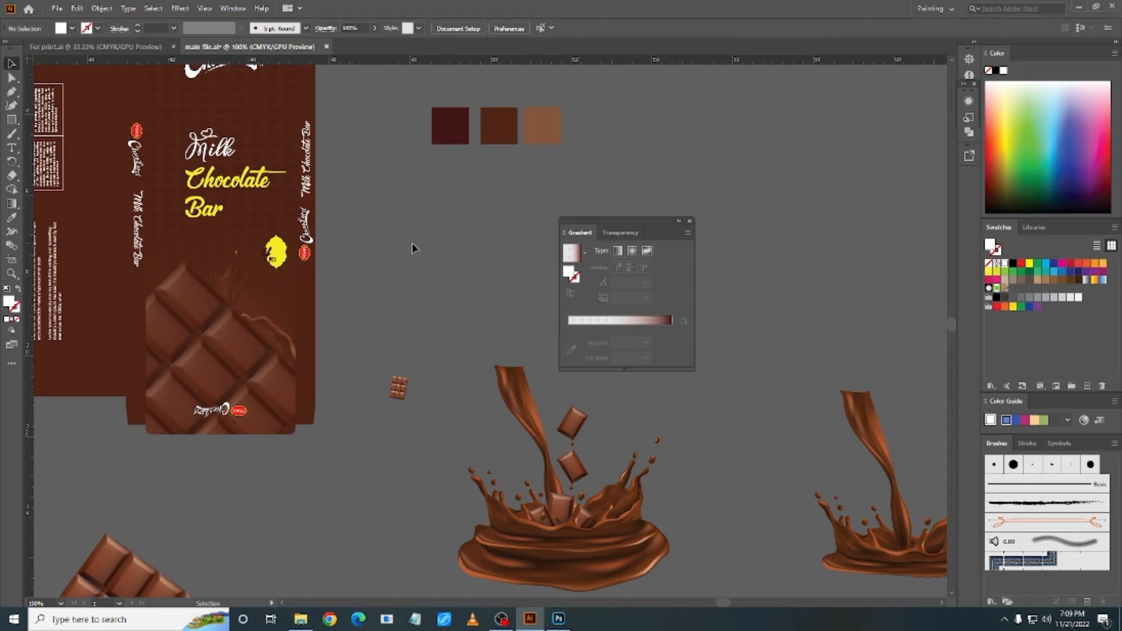
# Step: Examine the box's front-panel lettering and artwork, and the inverted PRAN ChocoLord logos on its end flaps
pyautogui.scroll(1, 326, 177)
pyautogui.scroll(4, 357, 246)
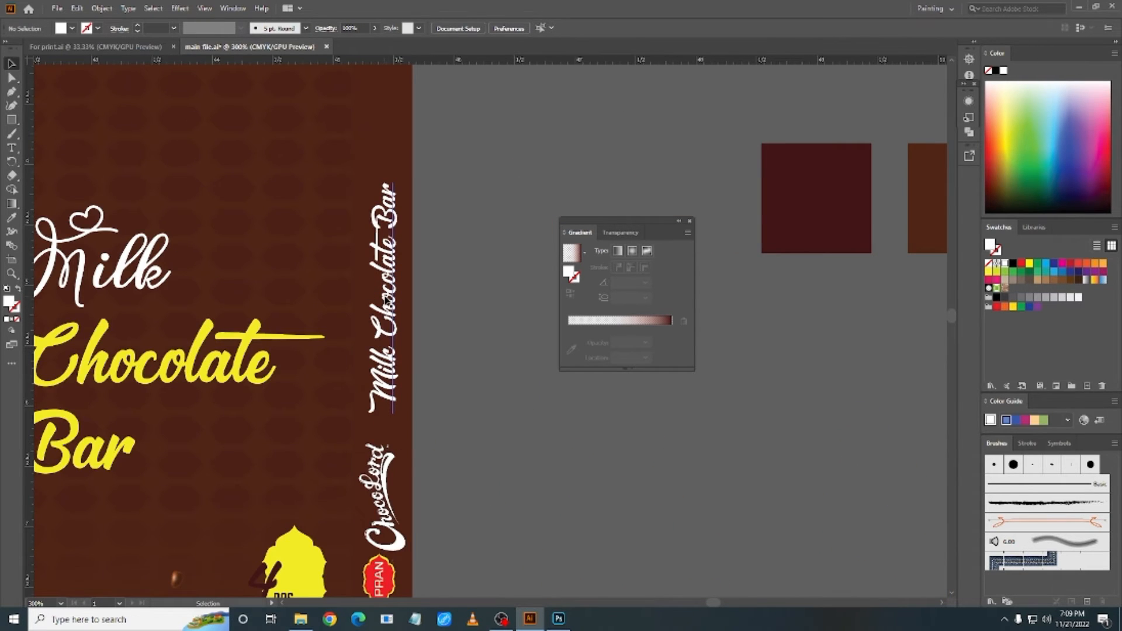
pyautogui.scroll(-2, 389, 299)
pyautogui.scroll(-1, 386, 315)
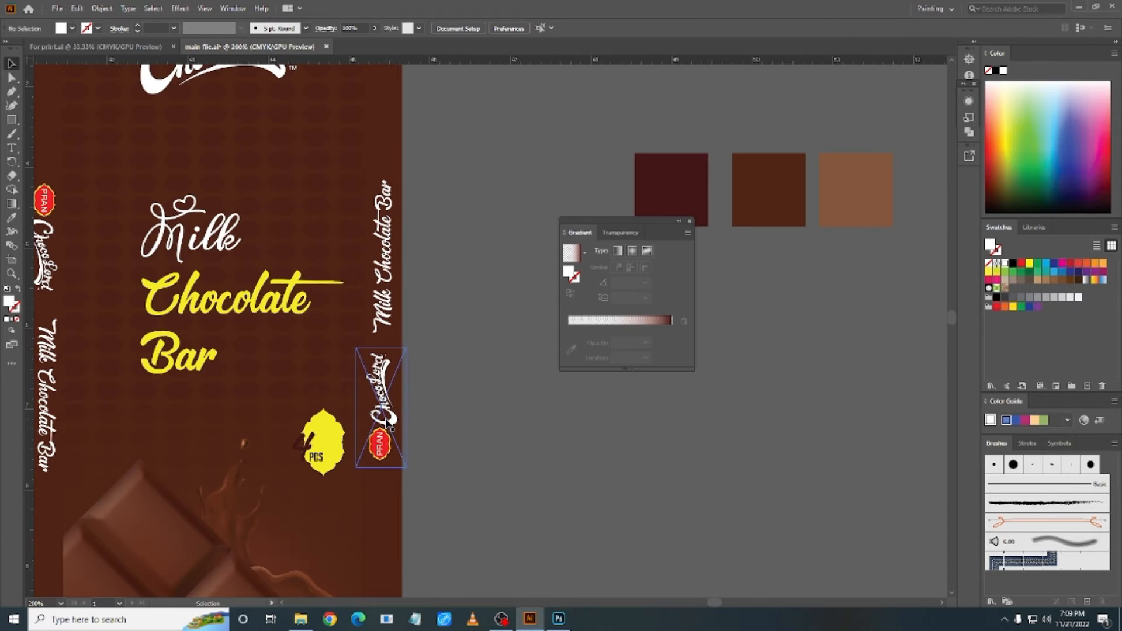
pyautogui.scroll(-1, 386, 412)
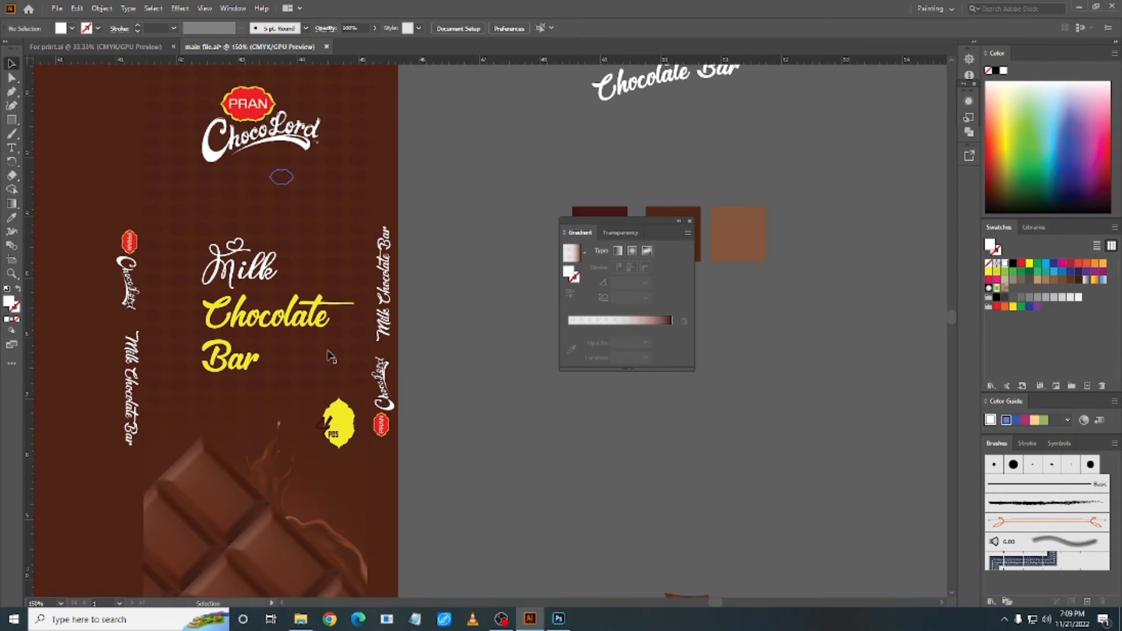
pyautogui.scroll(-1, 472, 364)
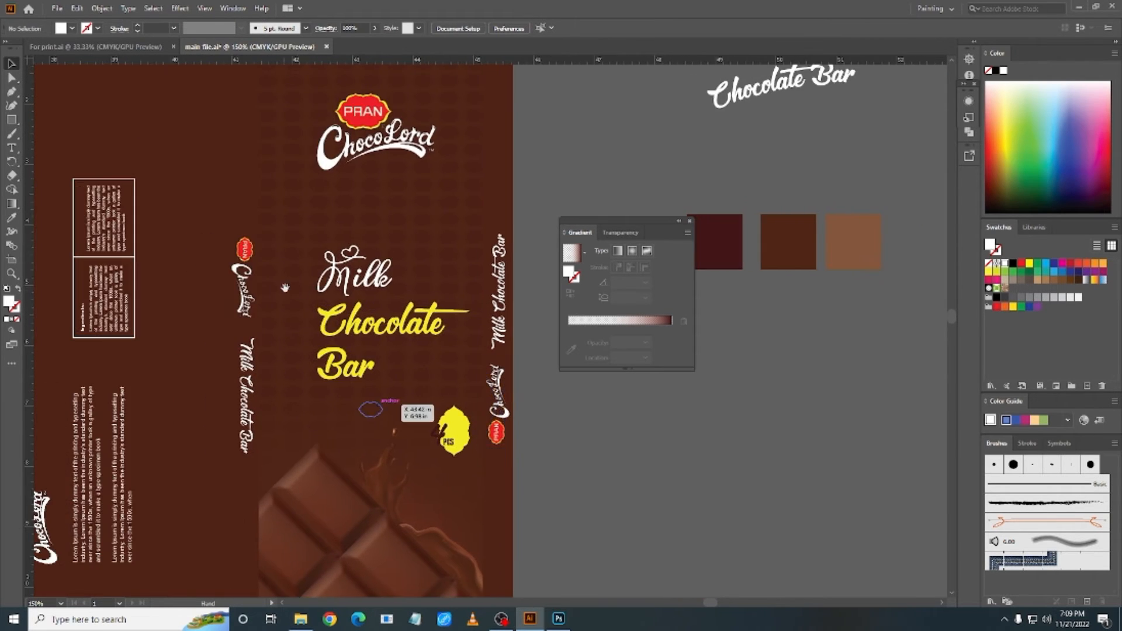
pyautogui.scroll(-1, 294, 439)
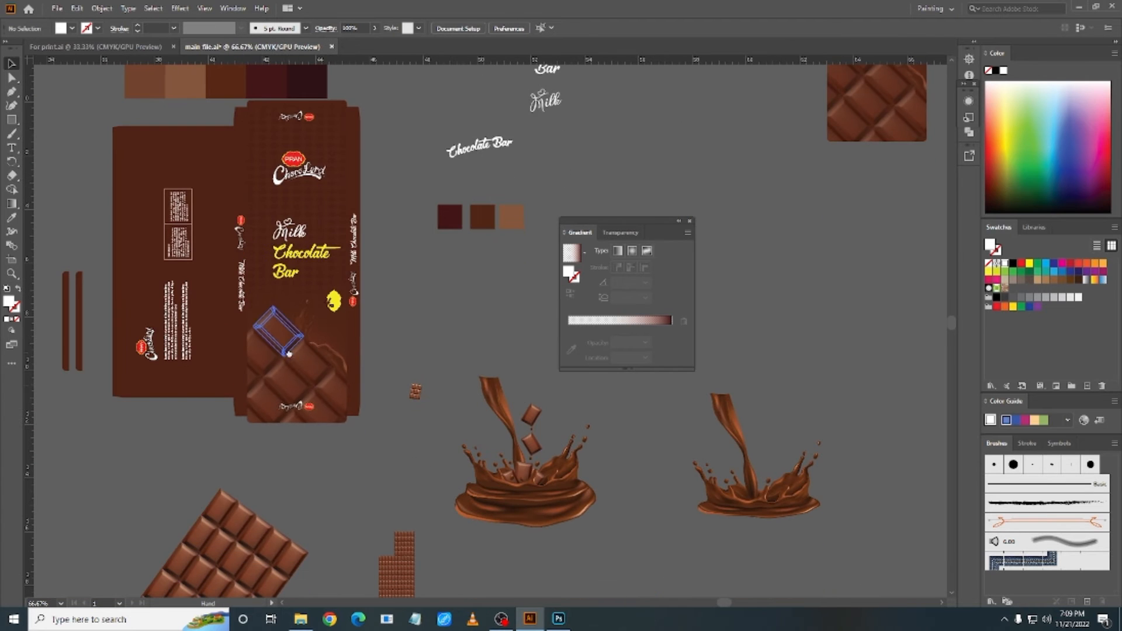
pyautogui.scroll(3, 301, 421)
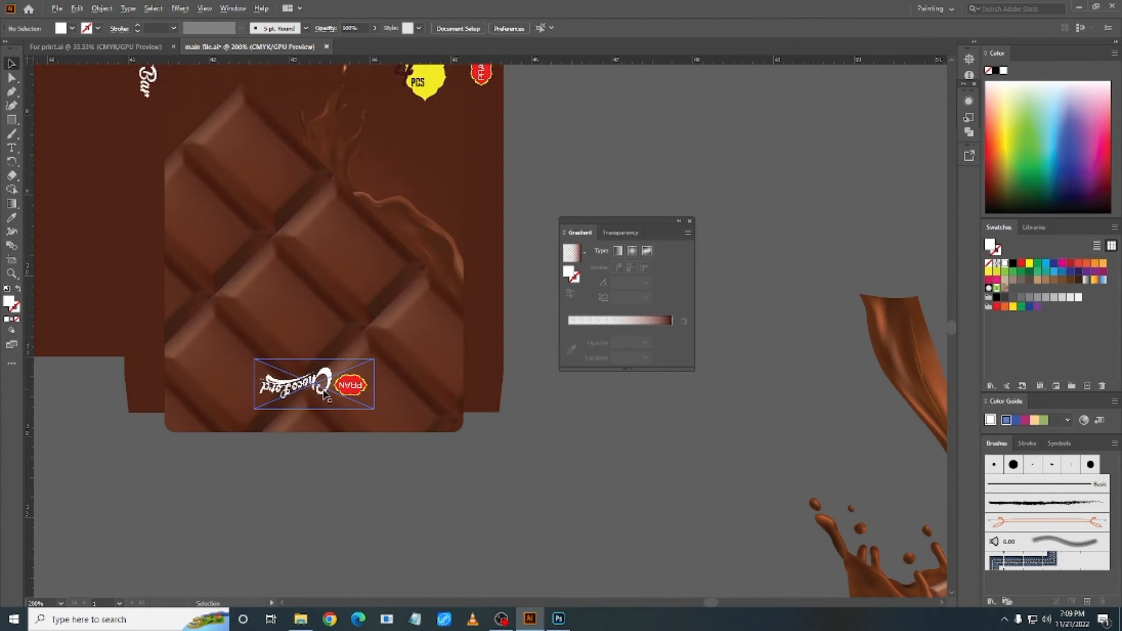
pyautogui.scroll(-1, 324, 393)
pyautogui.scroll(5, 327, 298)
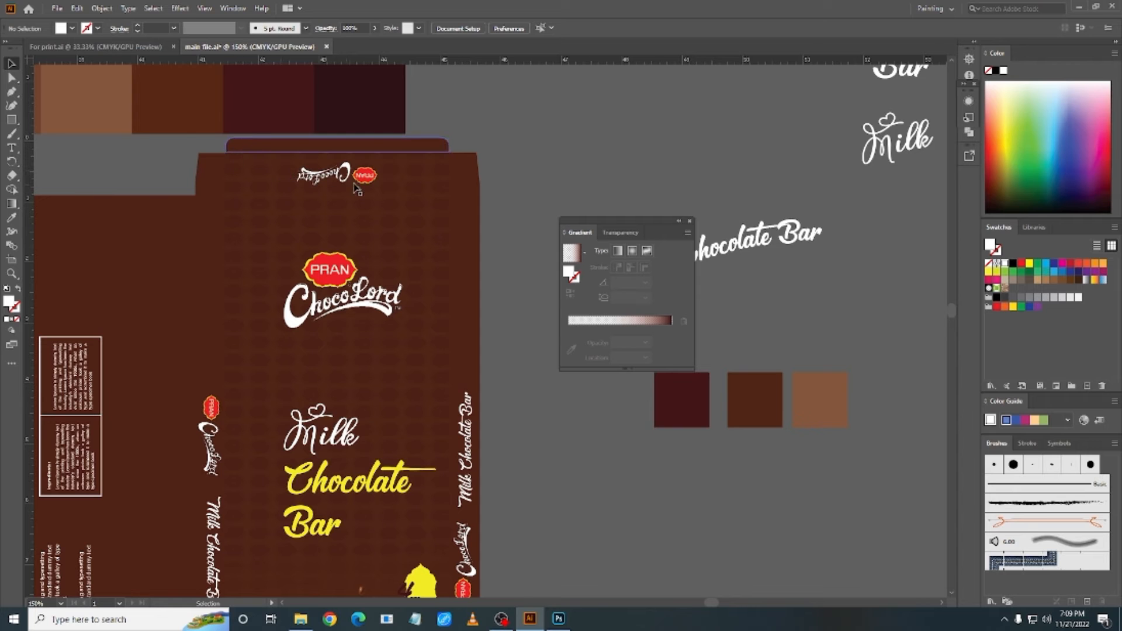
pyautogui.scroll(-2, 357, 189)
pyautogui.scroll(3, 263, 201)
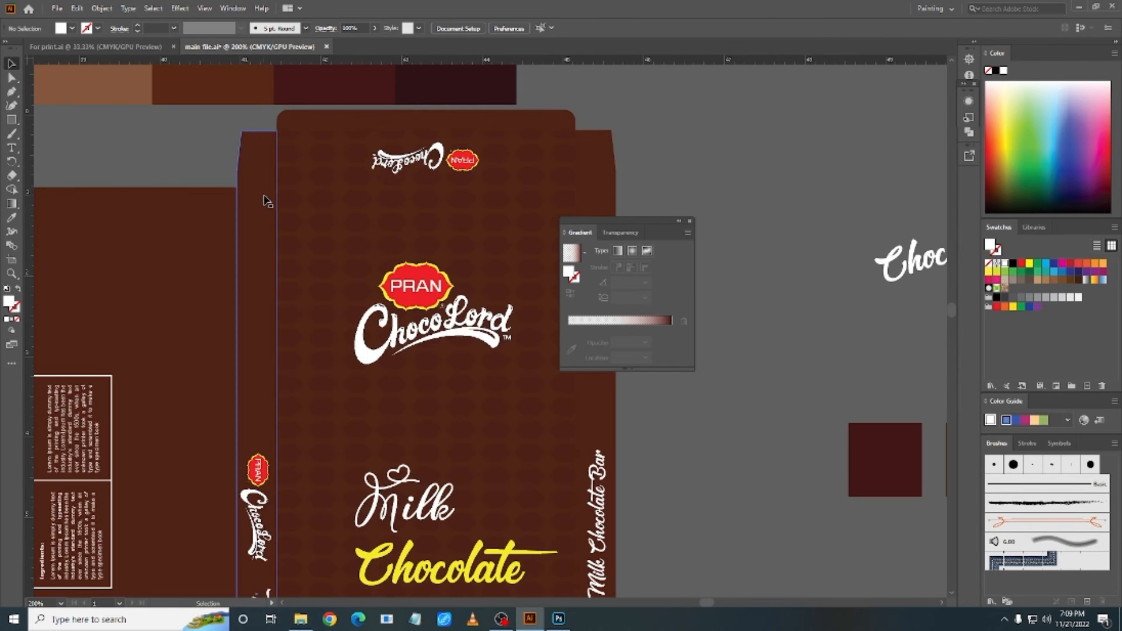
pyautogui.moveTo(272, 184); pyautogui.dragTo(184, 264)
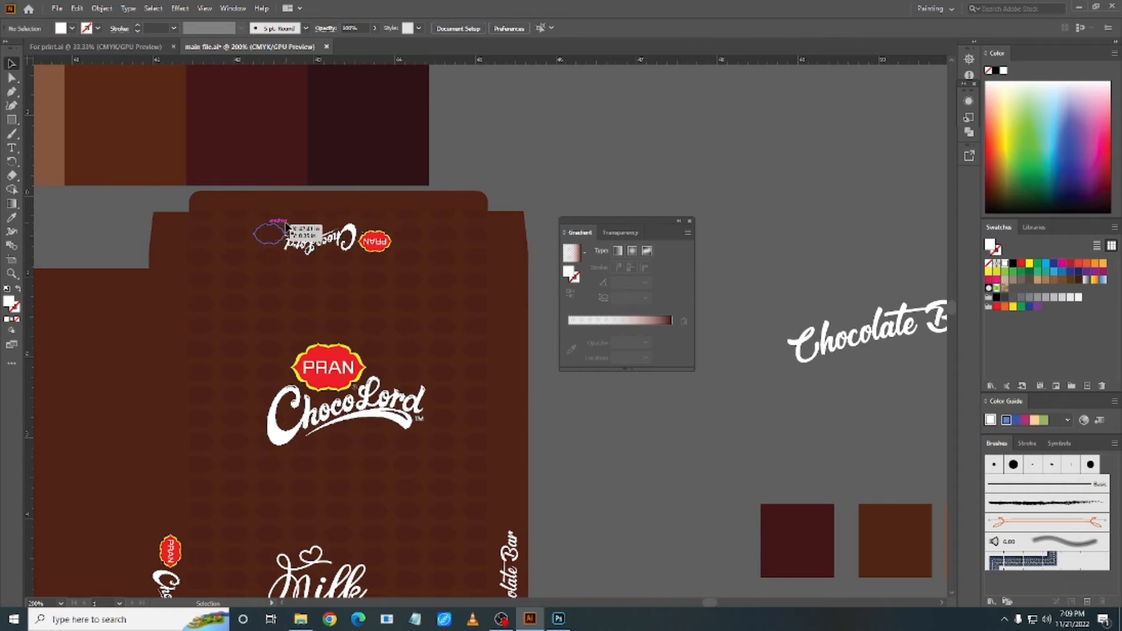
# Step: Switch to the pran chocolord folder, open the photo WhatsApp Image 2022-10-15 at 4.47.32 PM (1) and enlarge the box's end flap
pyautogui.click(1085, 8)
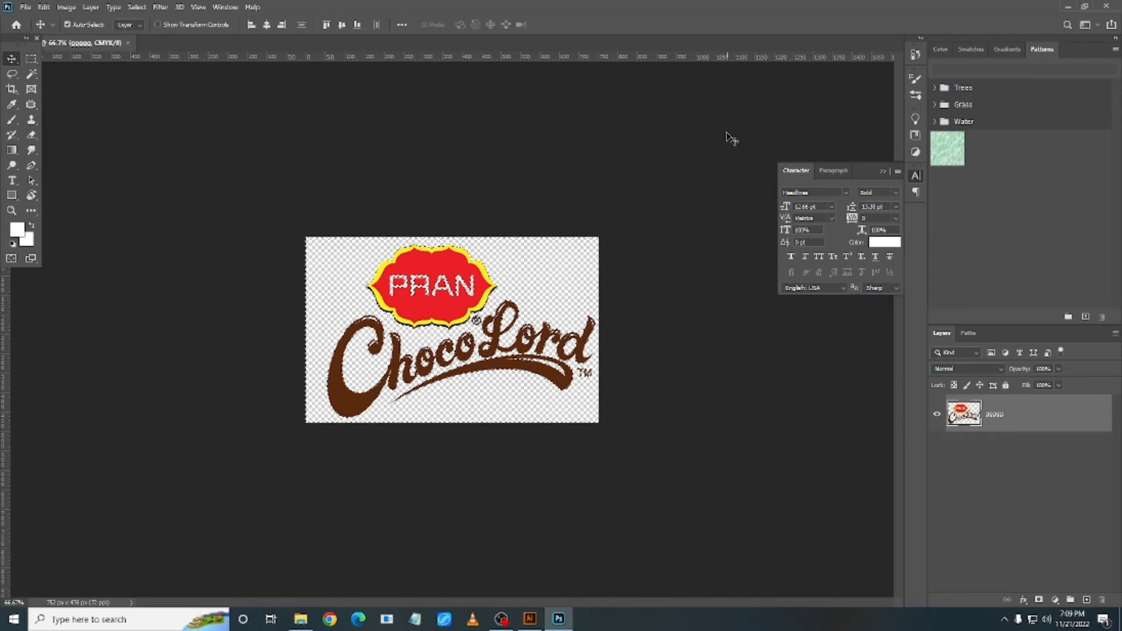
pyautogui.click(1079, 8)
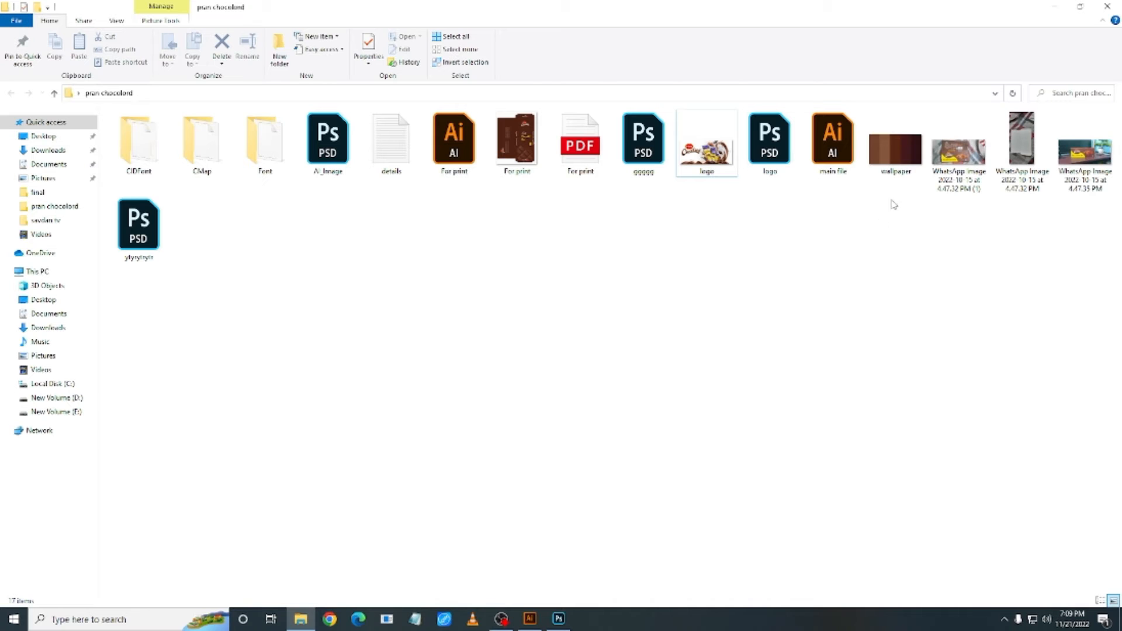
pyautogui.doubleClick(958, 153)
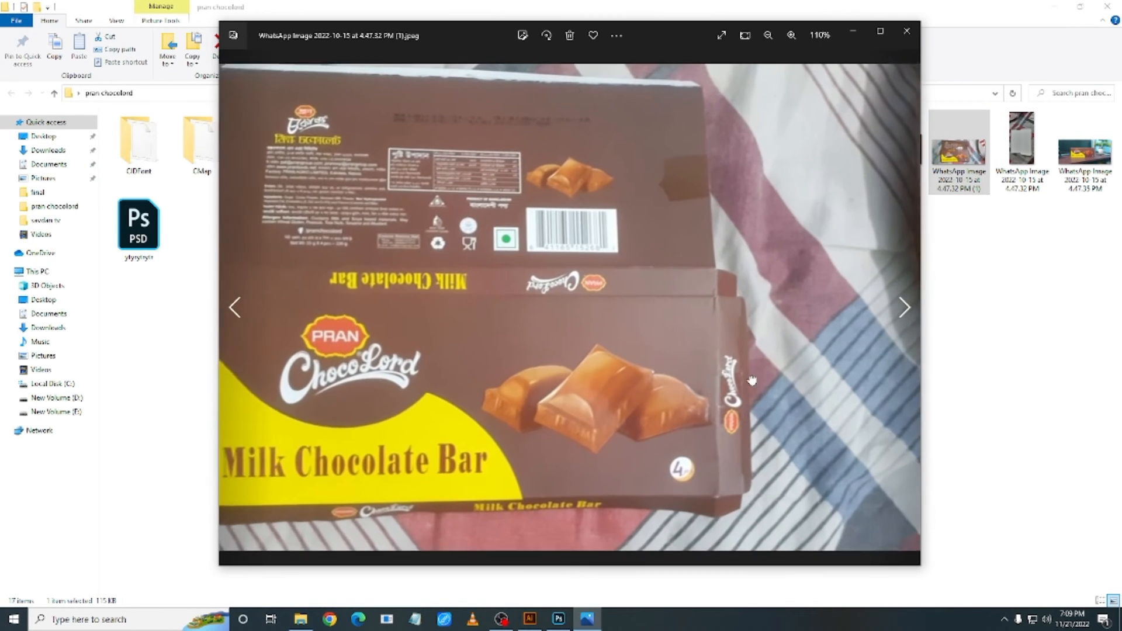
pyautogui.scroll(3, 635, 366)
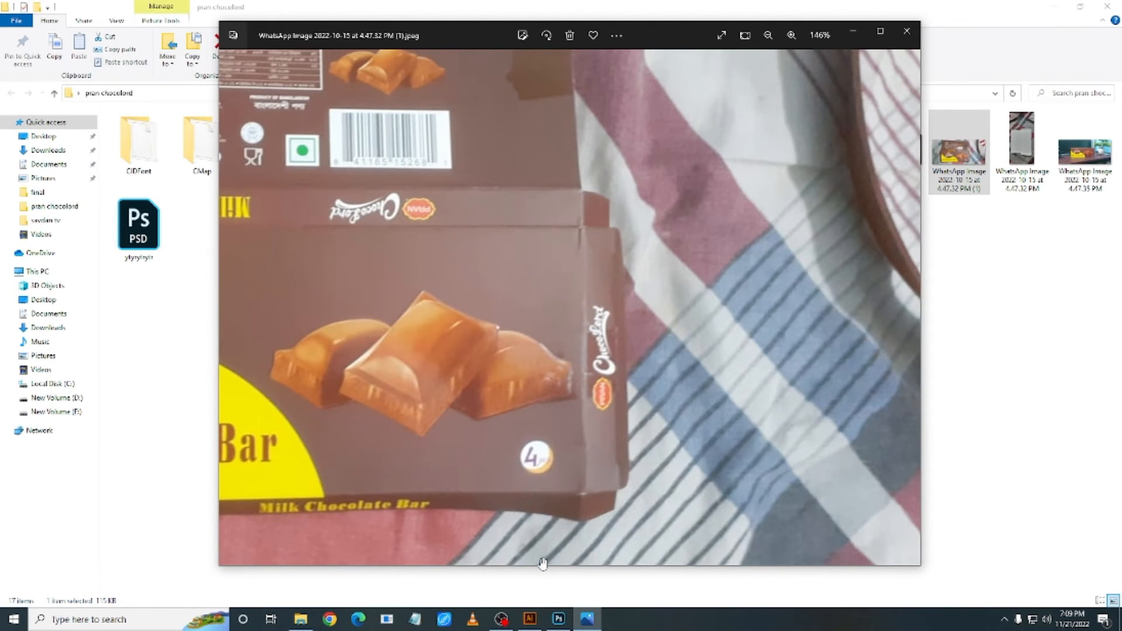
# Step: Compare the logo placement on the original box photo's panels and flaps with the Illustrator layout
pyautogui.click(530, 620)
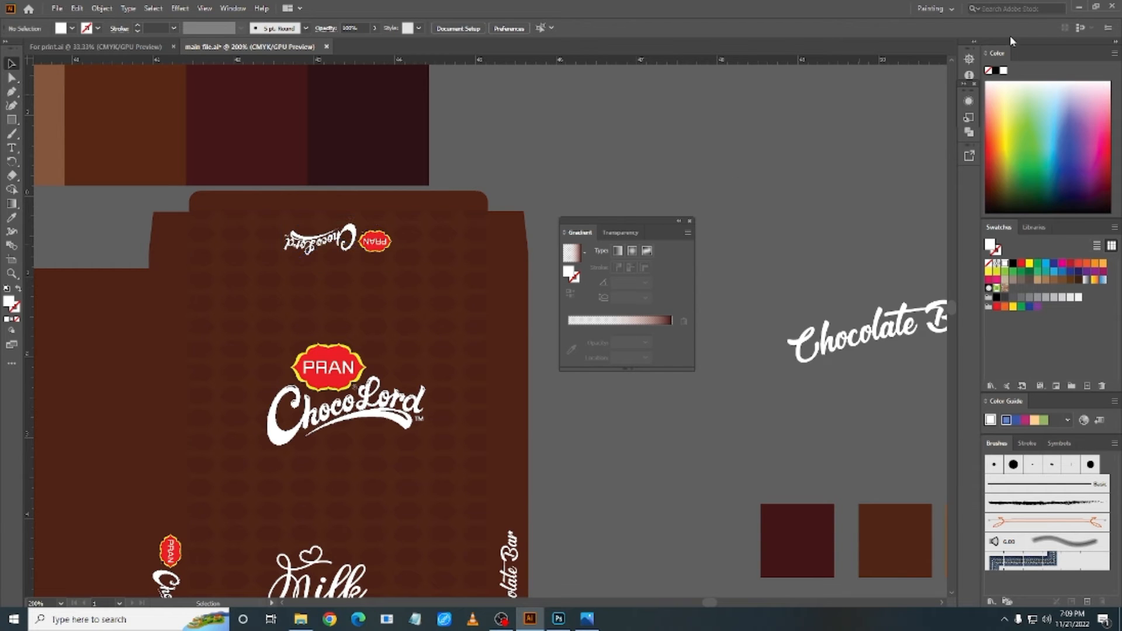
pyautogui.click(1076, 6)
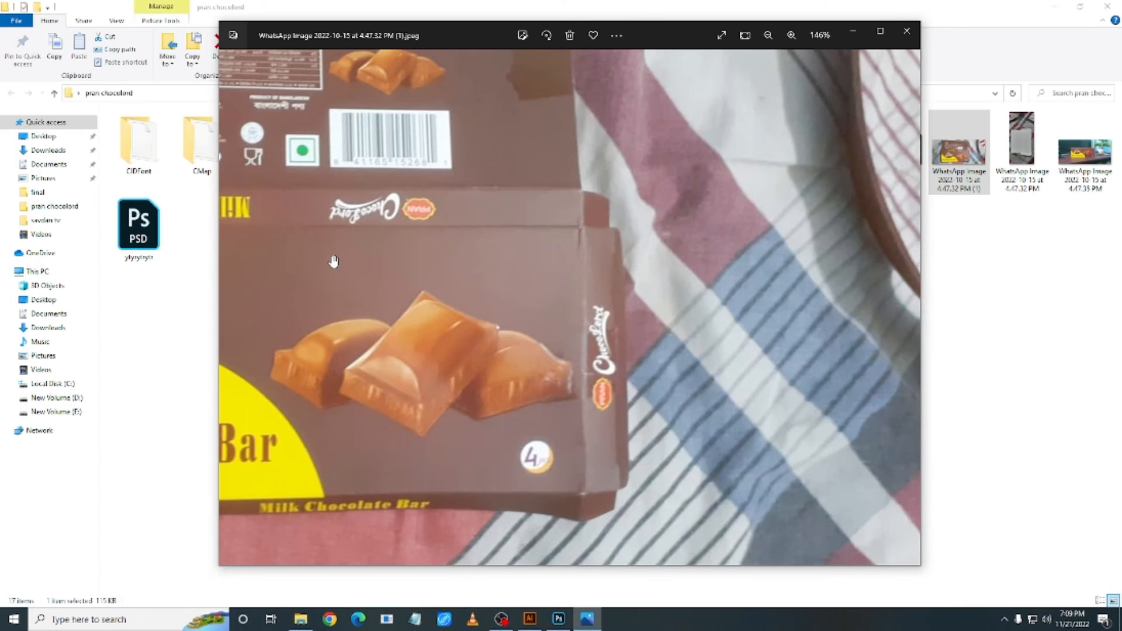
pyautogui.moveTo(334, 261); pyautogui.dragTo(574, 294)
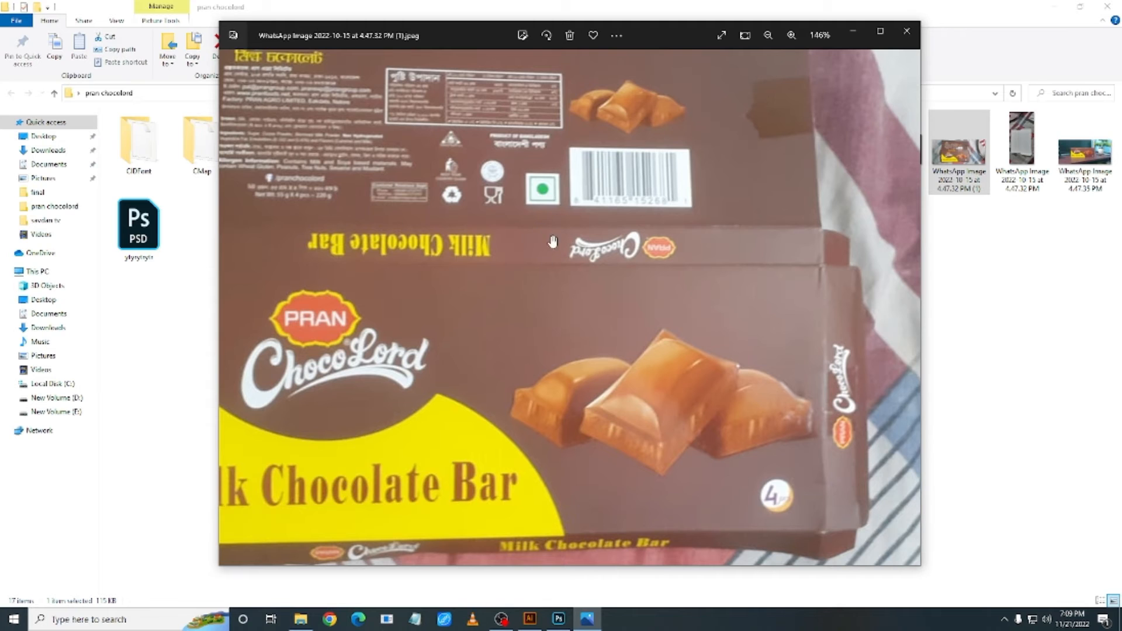
pyautogui.click(1078, 7)
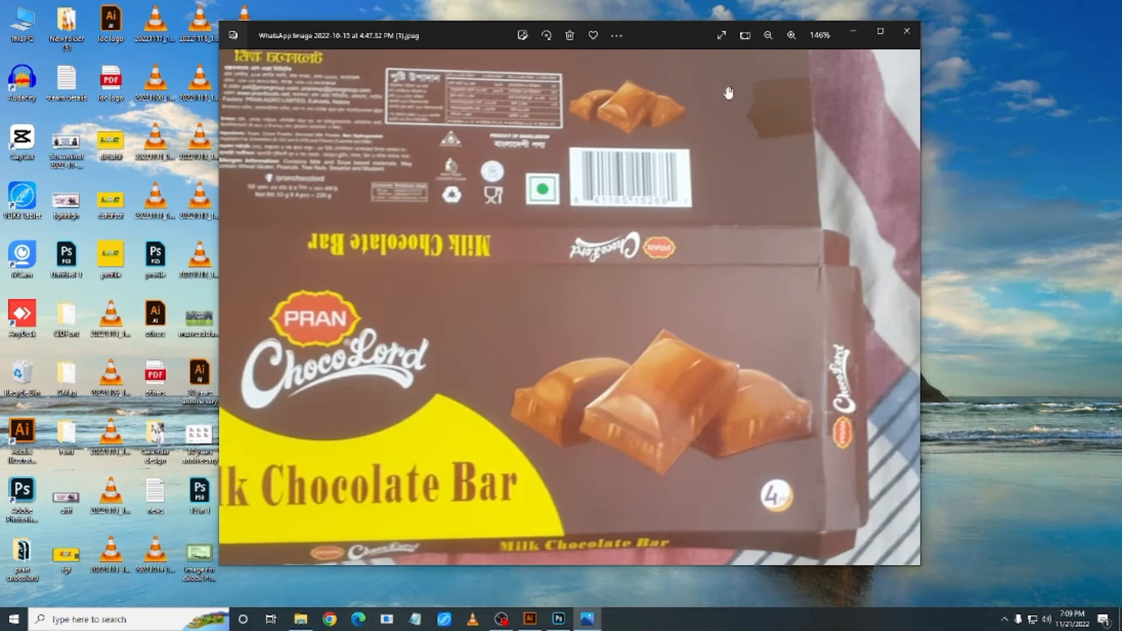
# Step: Return to Illustrator and rotate the inverted PRAN ChocoLord logo on the box's bottom flap by 180° so it reads upright
pyautogui.click(530, 619)
pyautogui.scroll(-5, 198, 542)
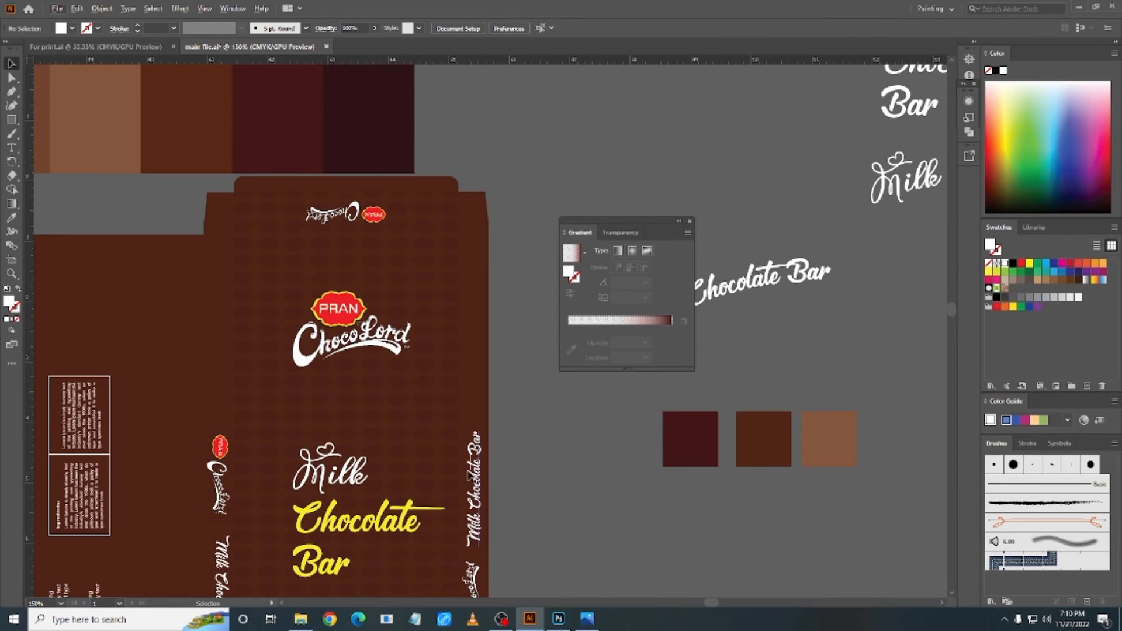
pyautogui.scroll(-6, 376, 543)
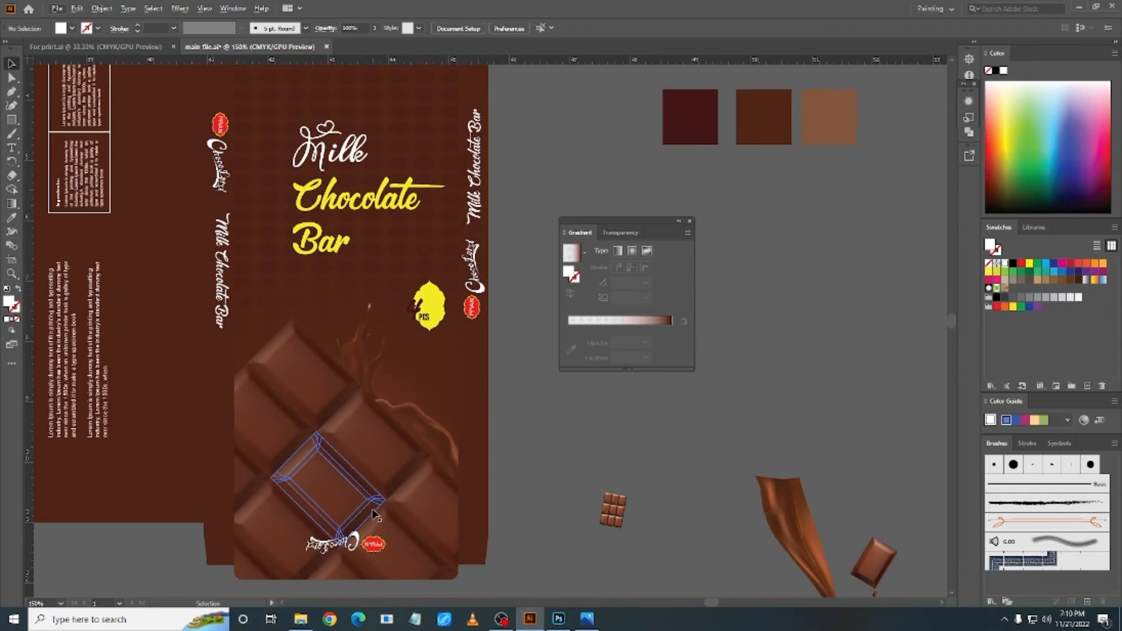
pyautogui.click(374, 552)
pyautogui.moveTo(399, 564); pyautogui.dragTo(304, 536)
pyautogui.click(532, 462)
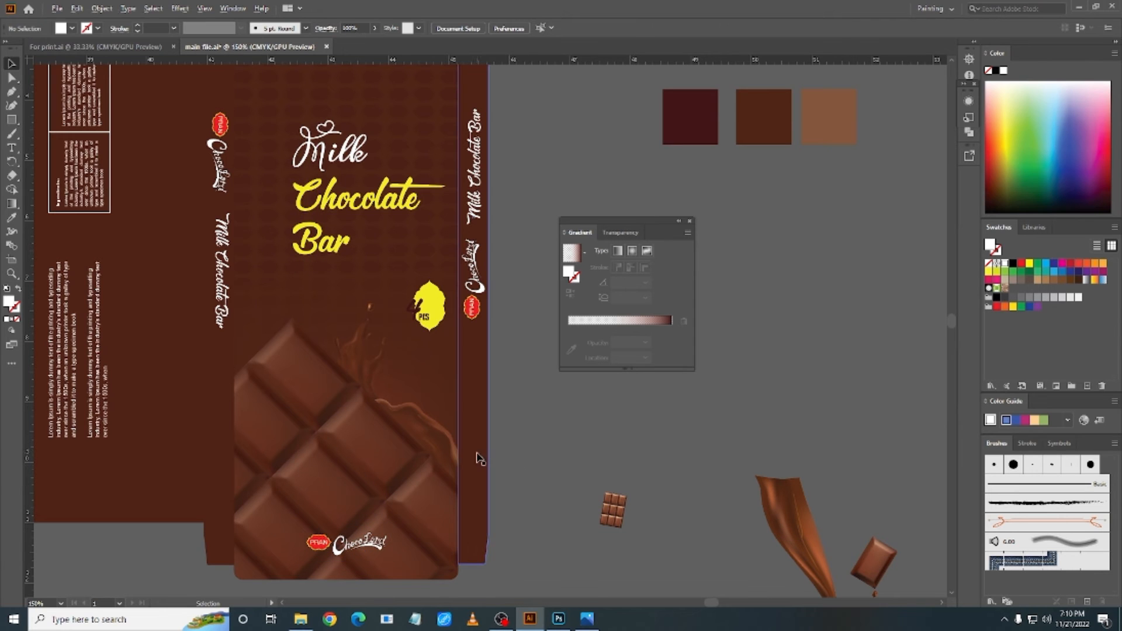
pyautogui.scroll(4, 478, 459)
pyautogui.scroll(-1, 415, 369)
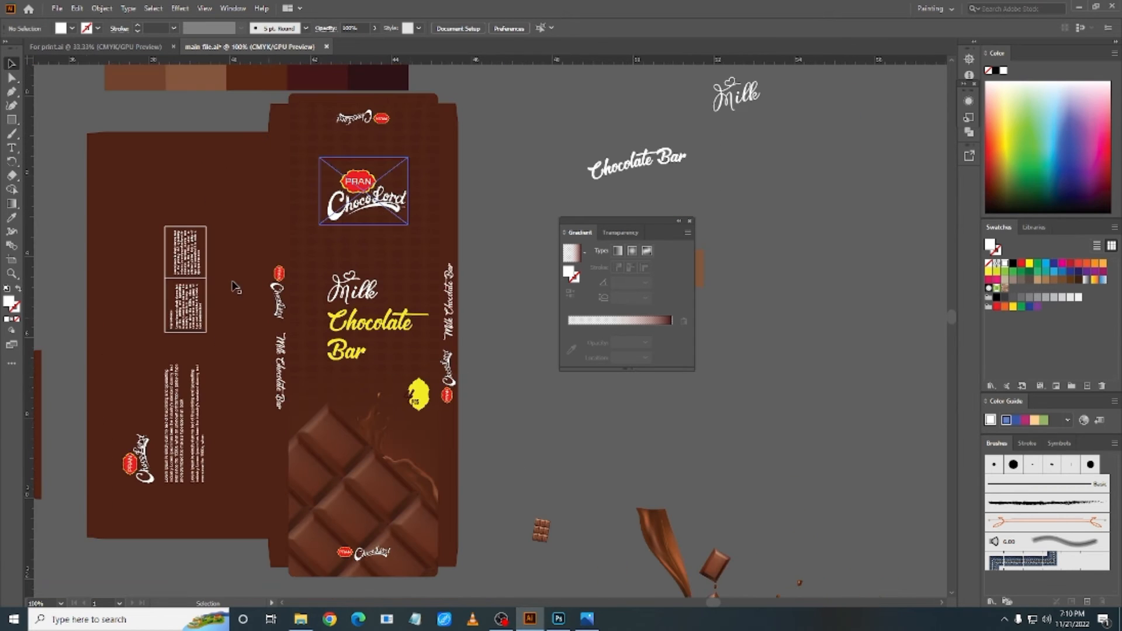
pyautogui.scroll(-1, 334, 227)
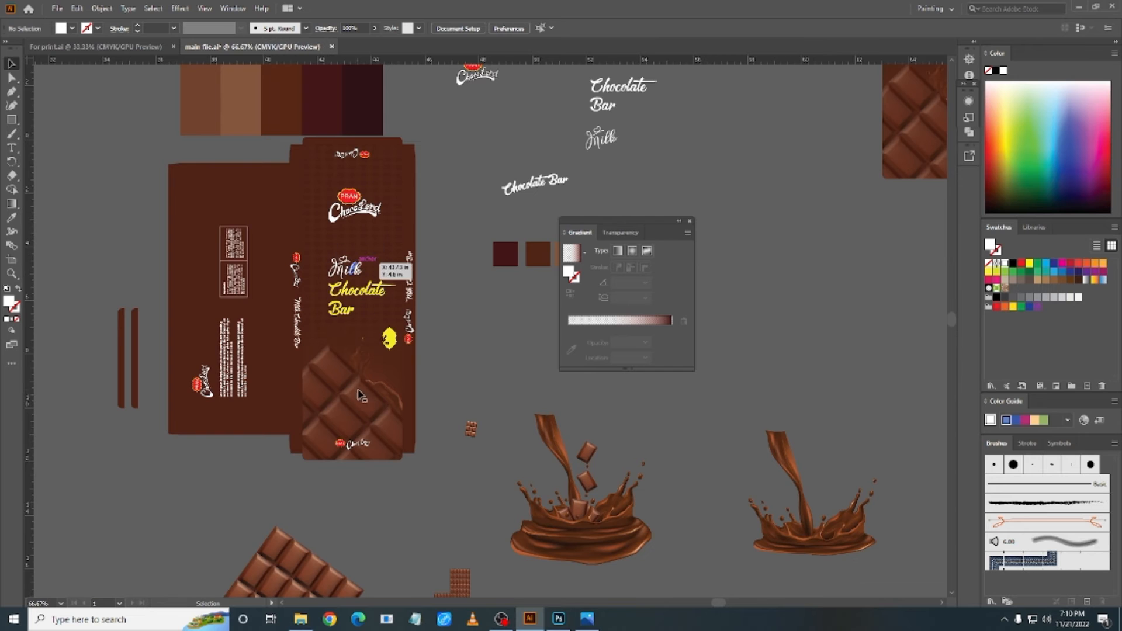
# Step: Inspect the box layout's back-panel text blocks, side lettering and front-panel chocolate artwork
pyautogui.scroll(-2, 361, 396)
pyautogui.scroll(2, 264, 188)
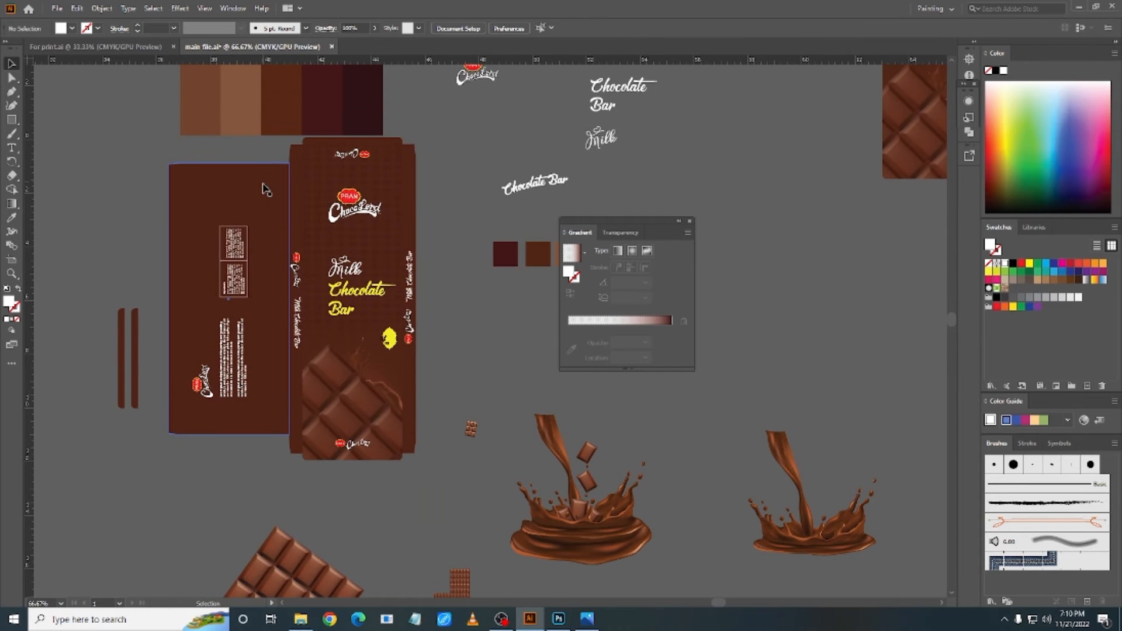
pyautogui.scroll(-1, 264, 188)
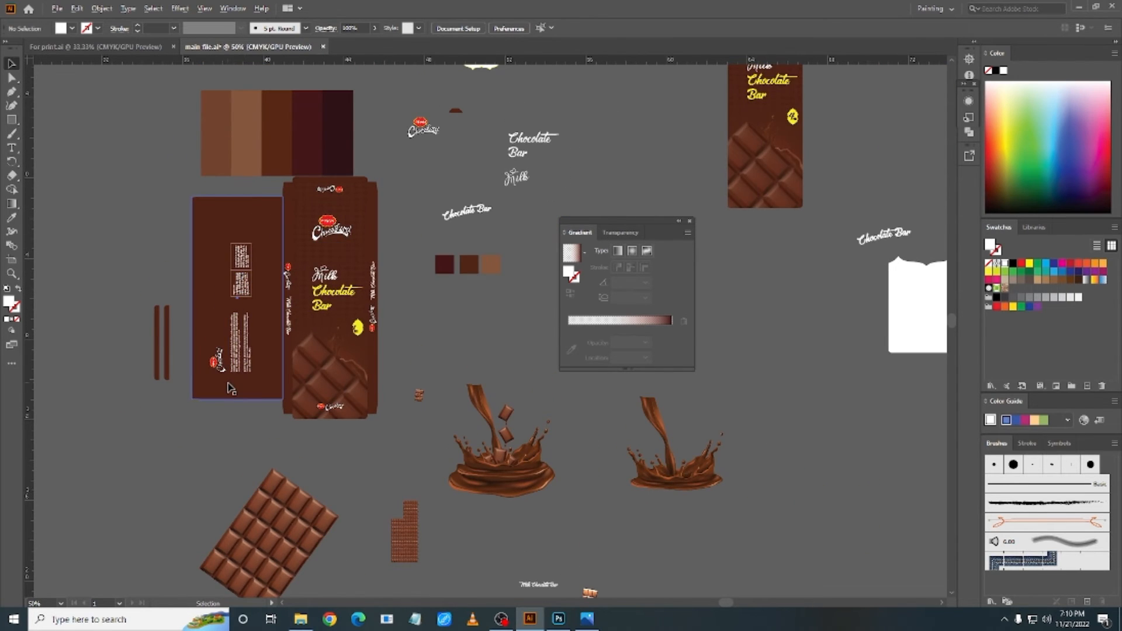
pyautogui.scroll(3, 246, 366)
pyautogui.scroll(2, 252, 234)
pyautogui.scroll(-2, 251, 233)
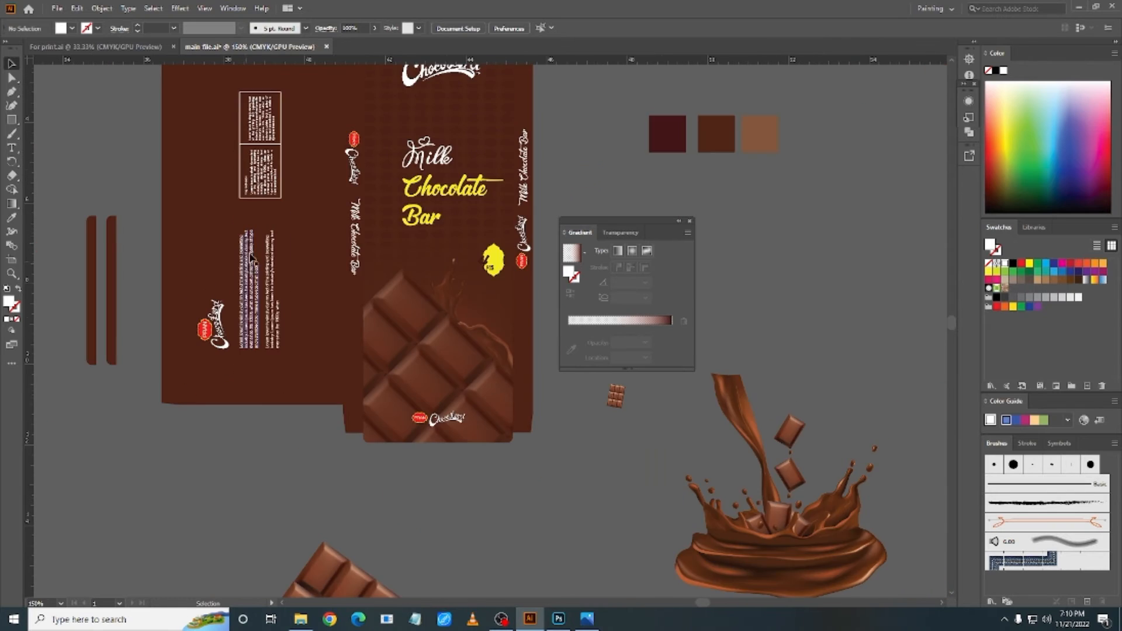
pyautogui.scroll(-1, 250, 233)
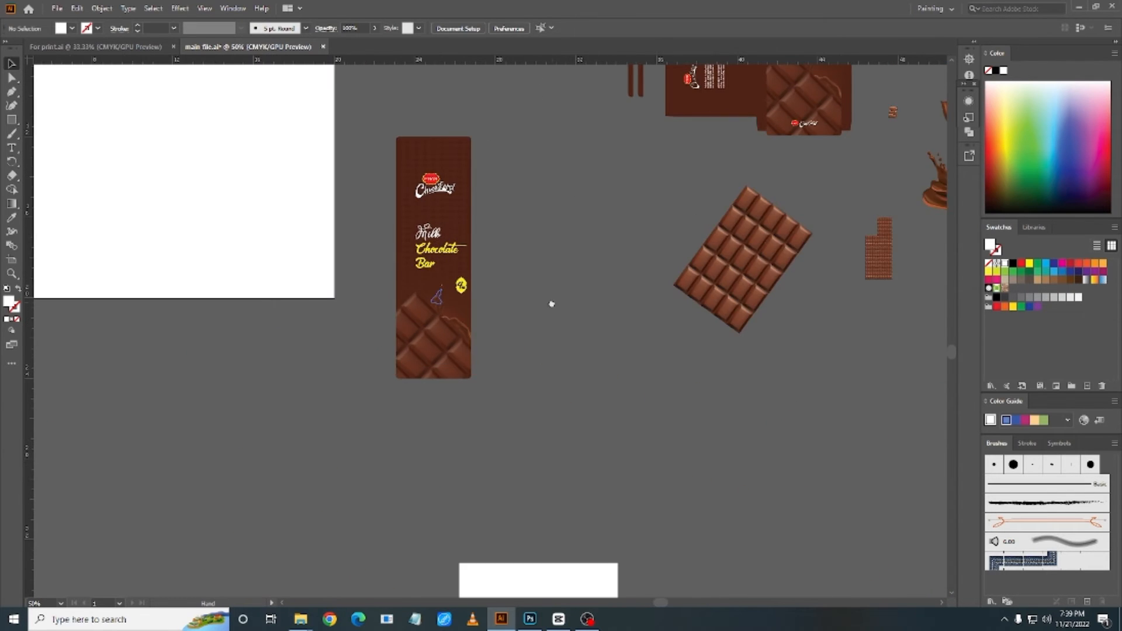
# Step: Ungroup the box's front-panel artwork and select the PRAN ChocoLord logo on its own
pyautogui.moveTo(551, 301); pyautogui.dragTo(372, 512)
pyautogui.moveTo(425, 134); pyautogui.dragTo(348, 209)
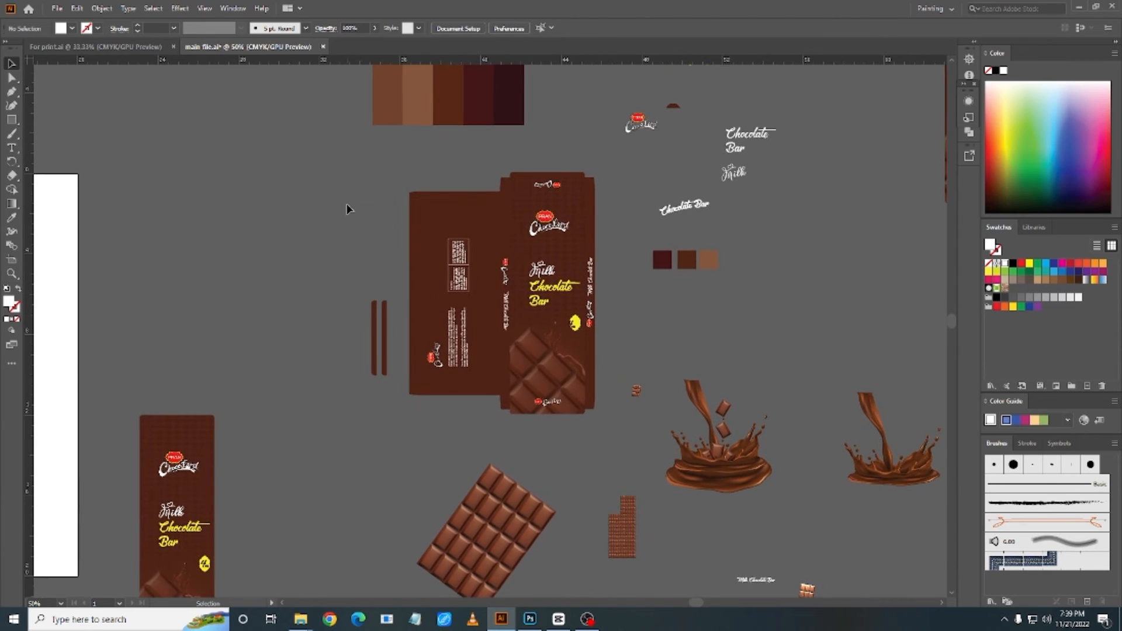
pyautogui.scroll(2, 555, 269)
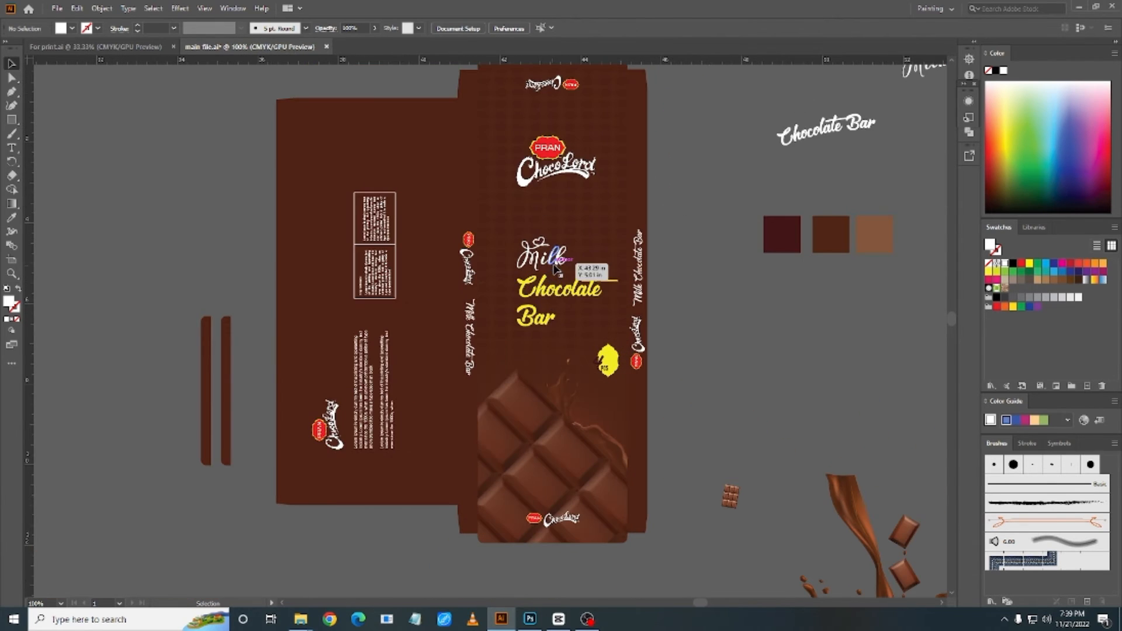
pyautogui.click(560, 262)
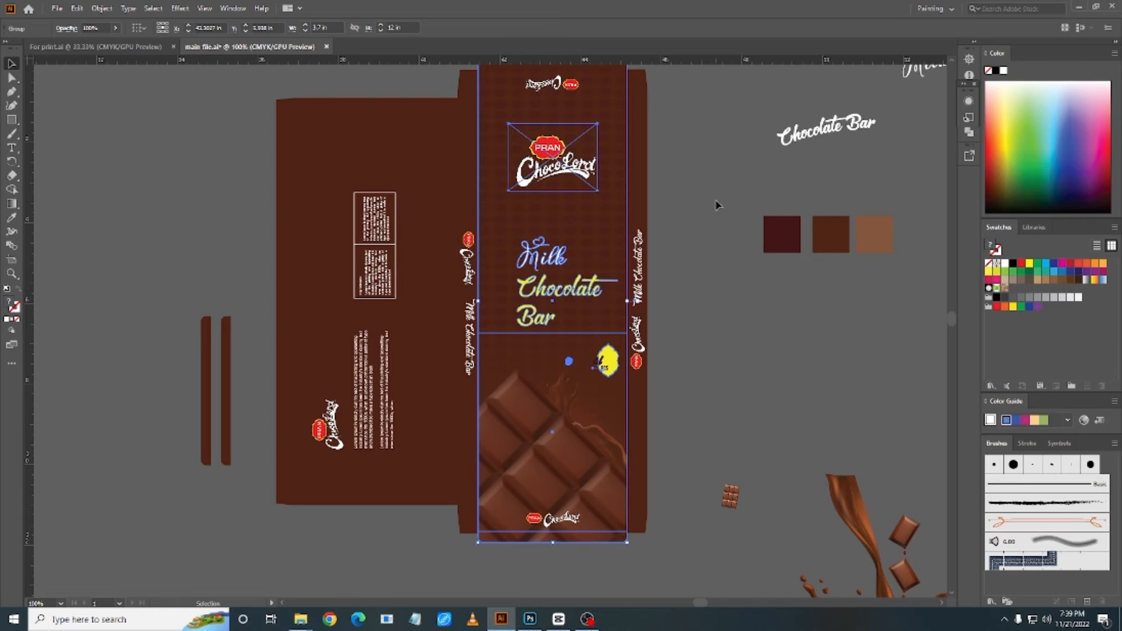
pyautogui.click(654, 226)
pyautogui.click(552, 302)
pyautogui.scroll(3, 666, 260)
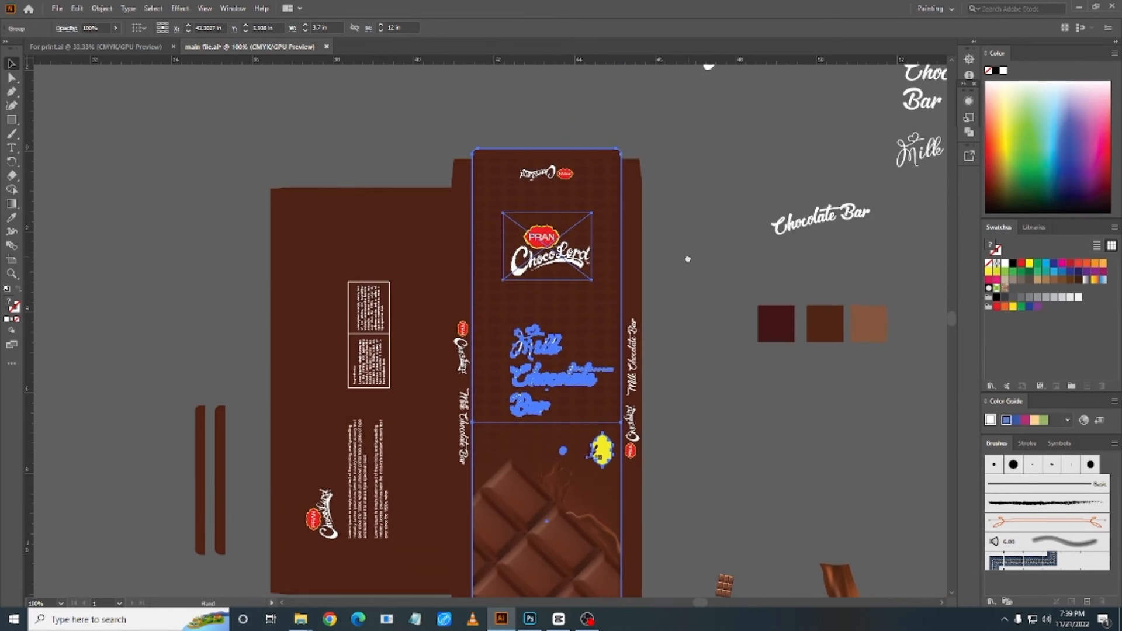
pyautogui.rightClick(541, 251)
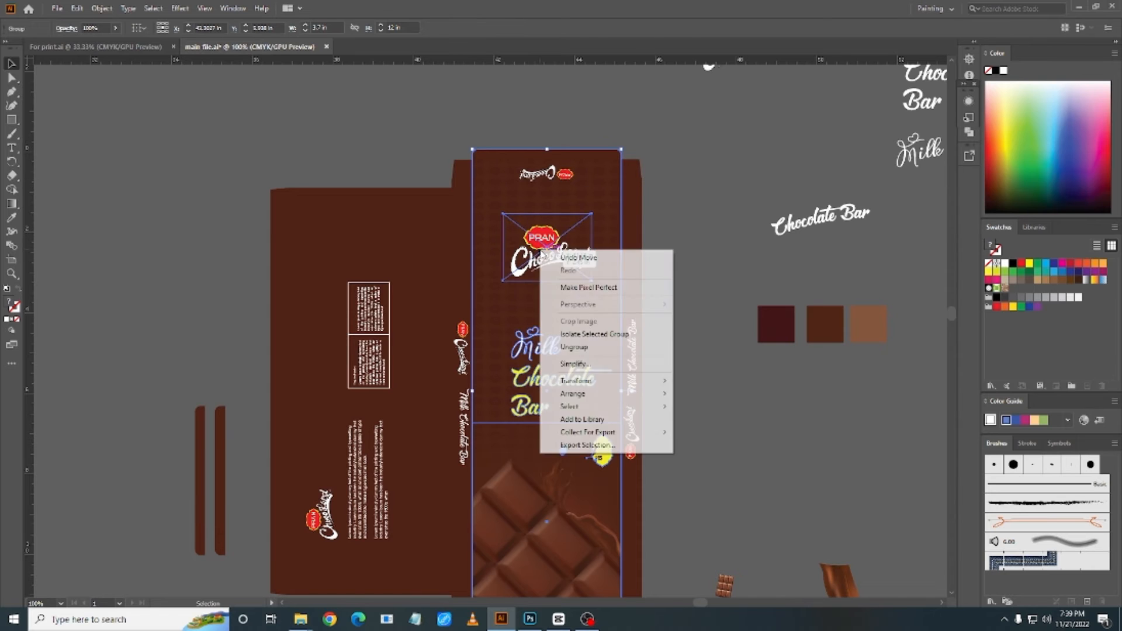
pyautogui.click(602, 348)
pyautogui.click(693, 271)
pyautogui.click(549, 257)
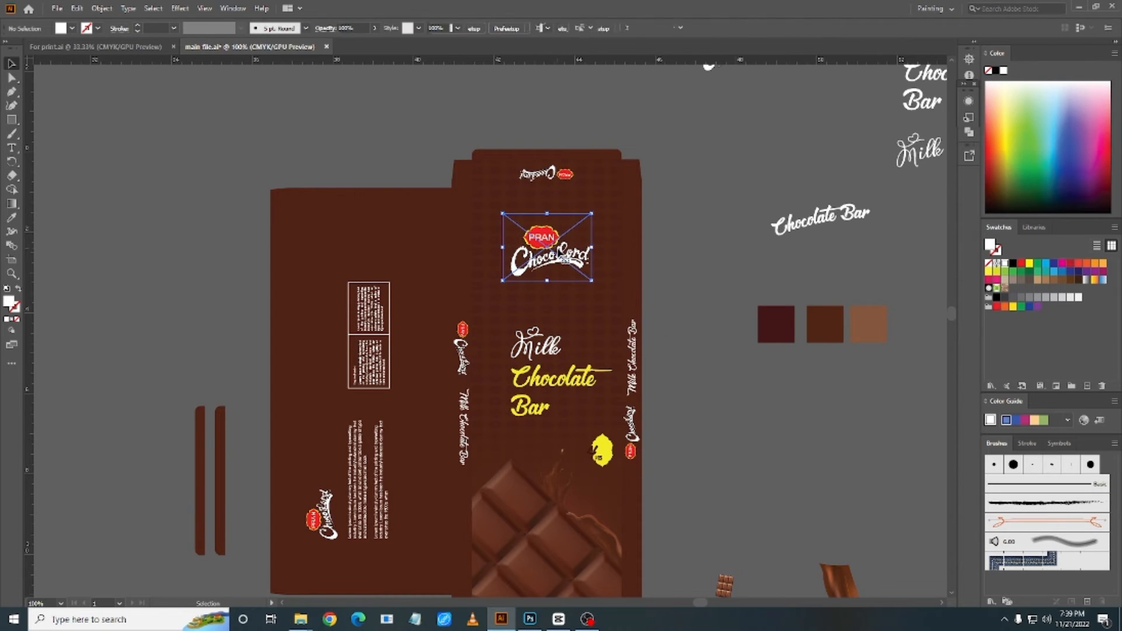
# Step: Check the right side panel's lettering group and the front panel's linked PRAN ChocoLord logo by selecting each
pyautogui.click(636, 435)
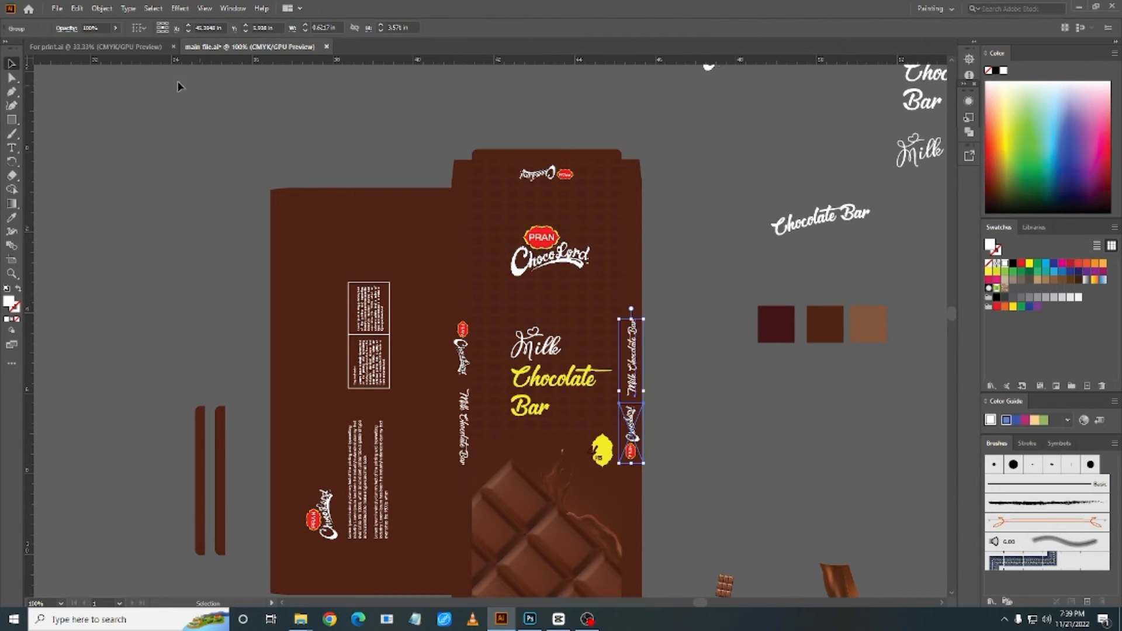
pyautogui.click(547, 257)
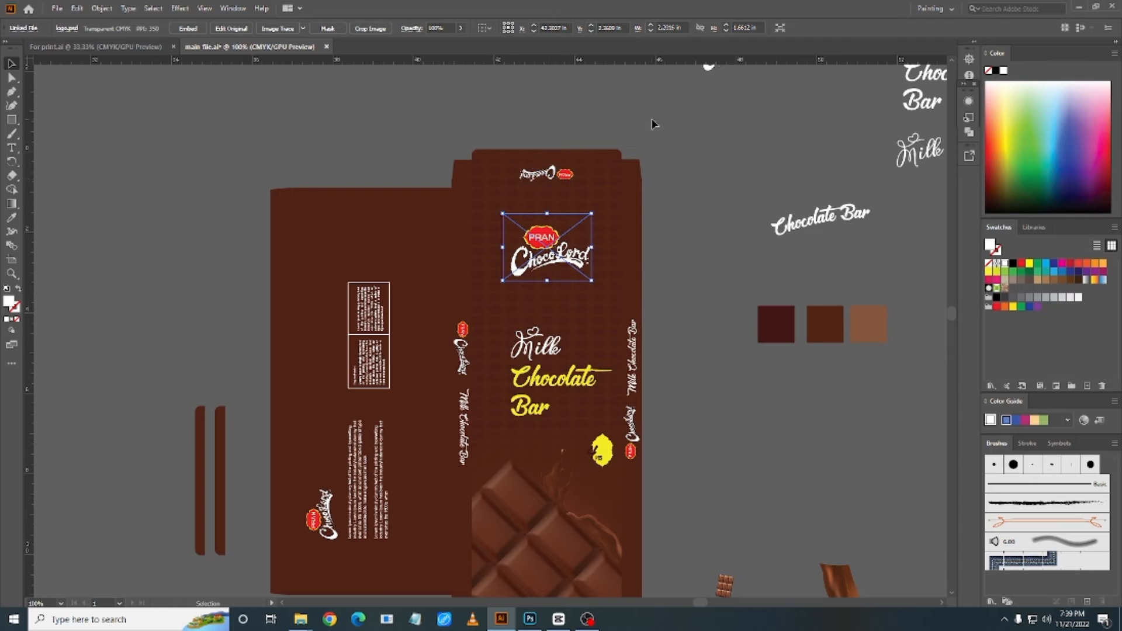
pyautogui.scroll(-3, 552, 298)
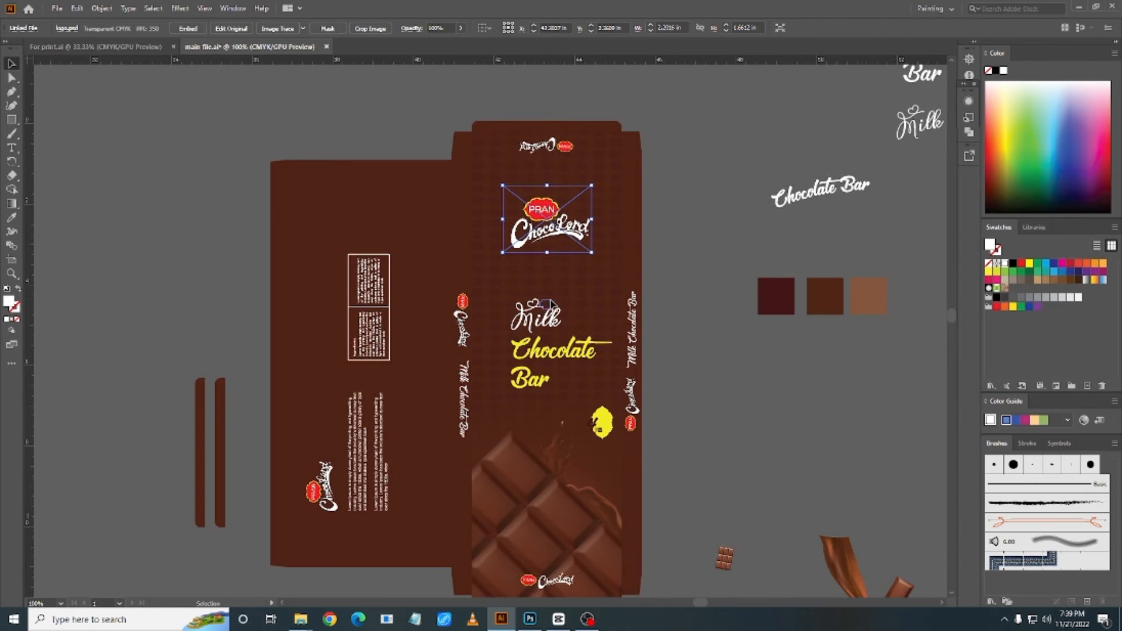
pyautogui.scroll(-4, 552, 290)
pyautogui.click(736, 288)
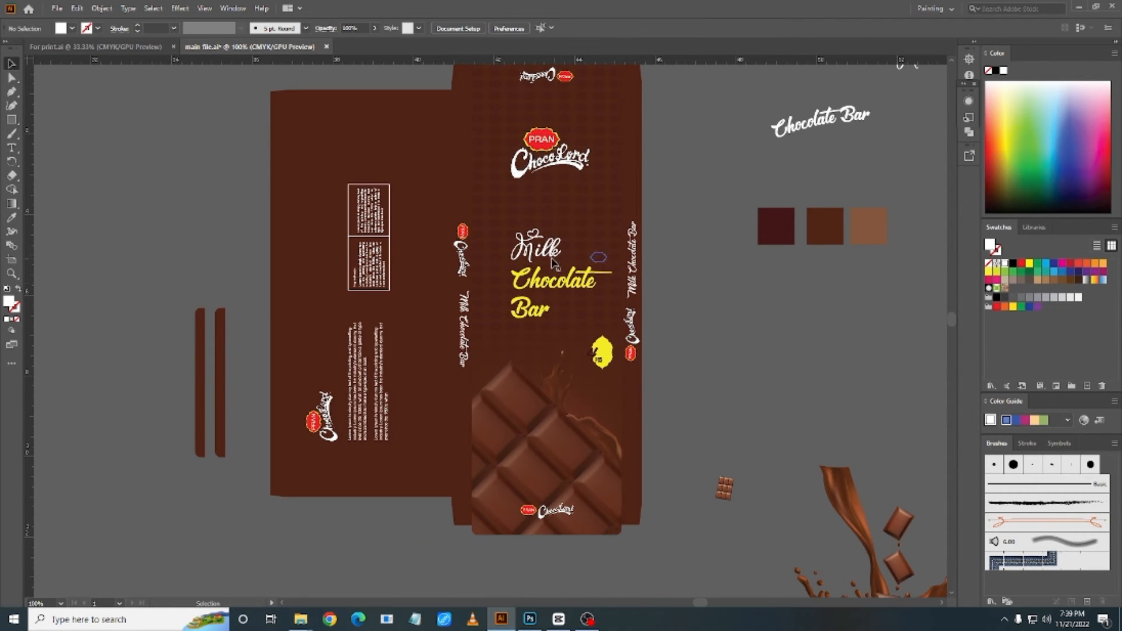
# Step: Show the Create Outlines option for the Lorem Ipsum text on the back panel and look over the layout
pyautogui.click(353, 358)
pyautogui.rightClick(358, 382)
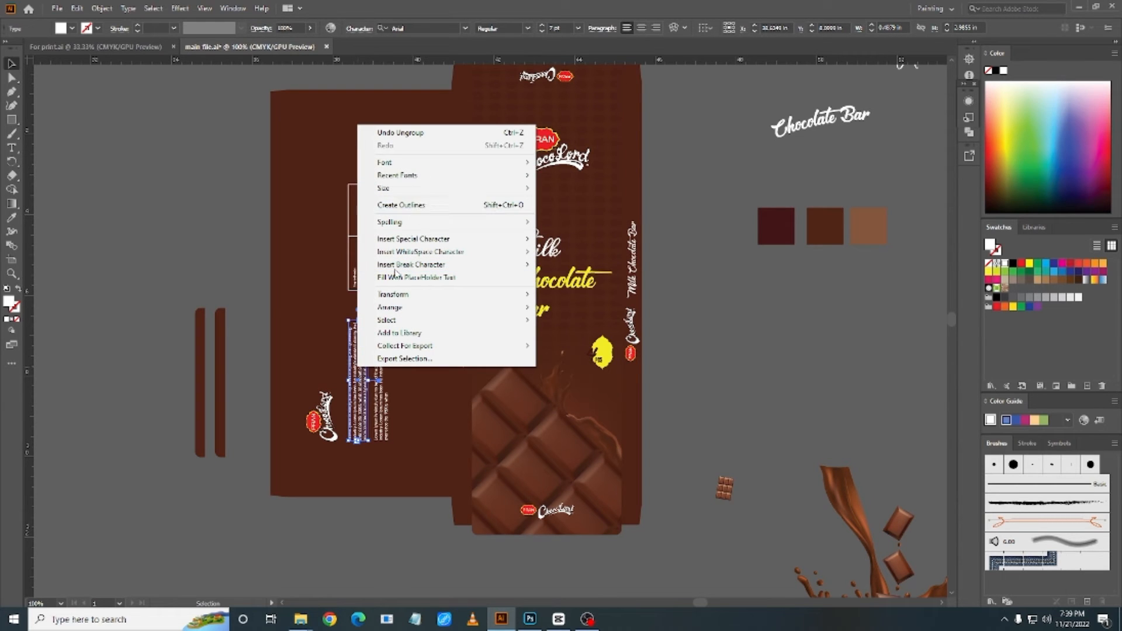
pyautogui.click(248, 257)
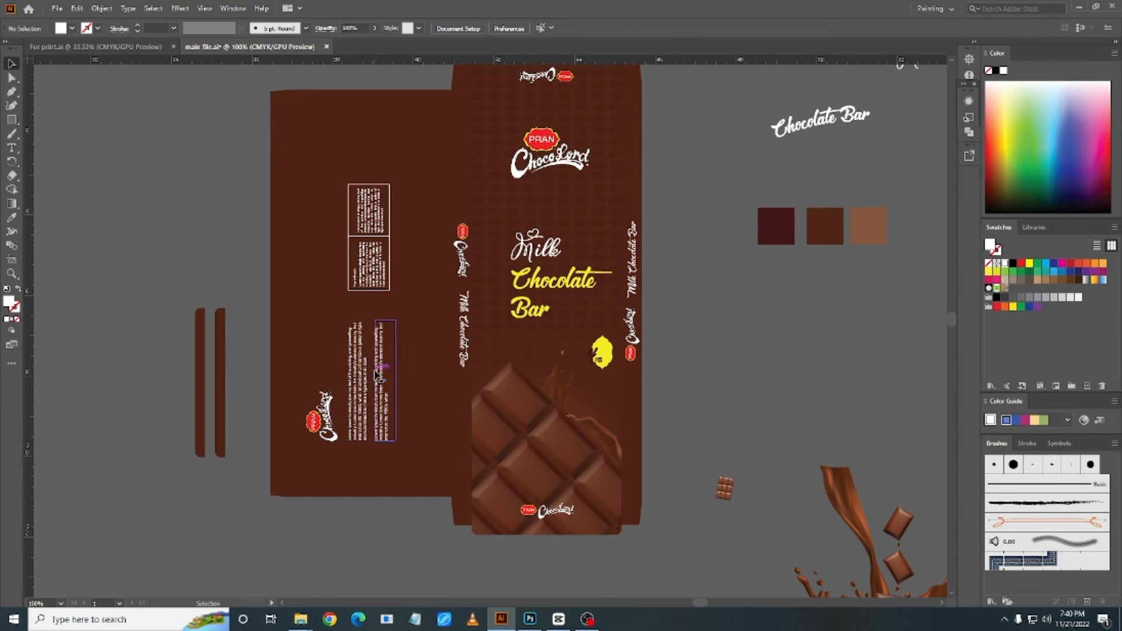
pyautogui.scroll(1, 377, 366)
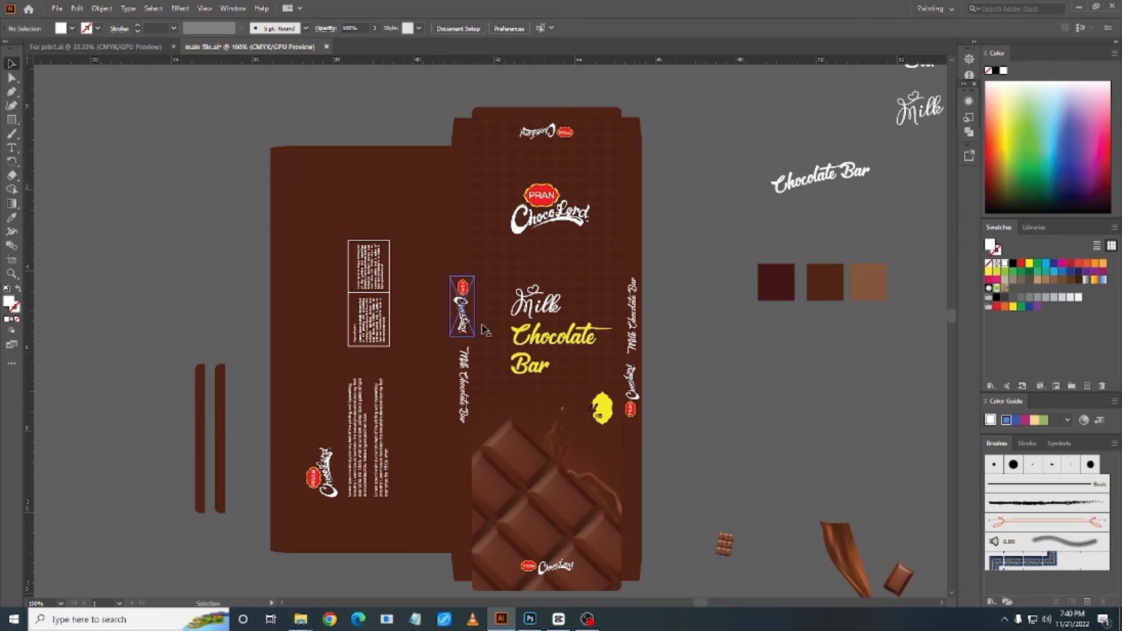
pyautogui.scroll(-1, 727, 299)
pyautogui.scroll(-1, 728, 331)
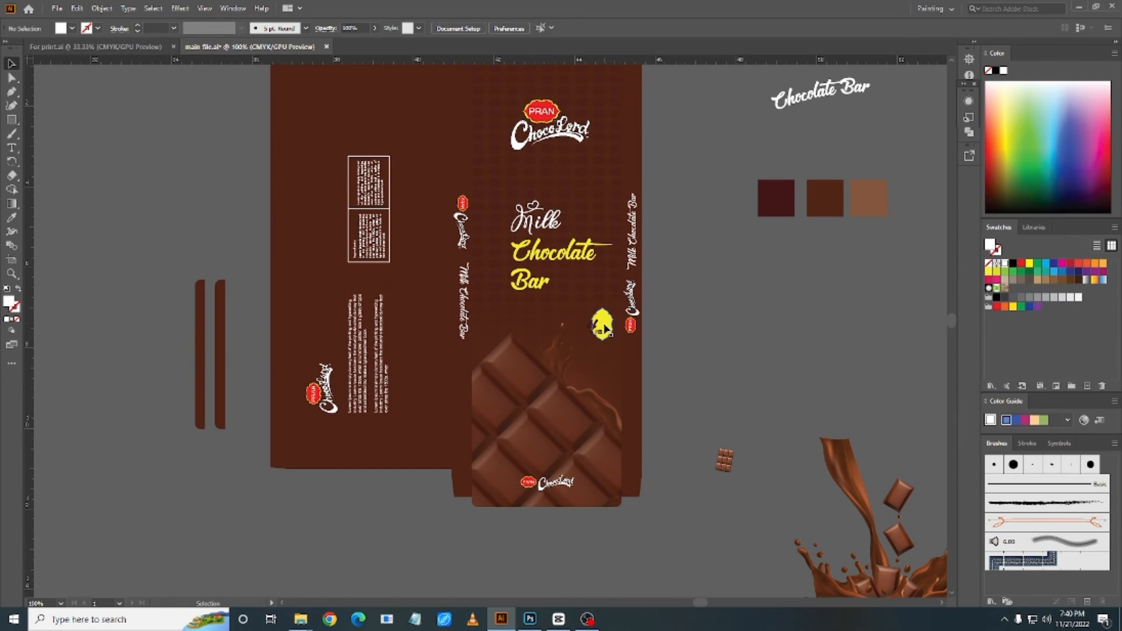
# Step: Shift the number 4 to the right within the yellow badge and convert it to outlines
pyautogui.scroll(3, 602, 327)
pyautogui.moveTo(585, 316); pyautogui.dragTo(608, 314)
pyautogui.scroll(1, 606, 260)
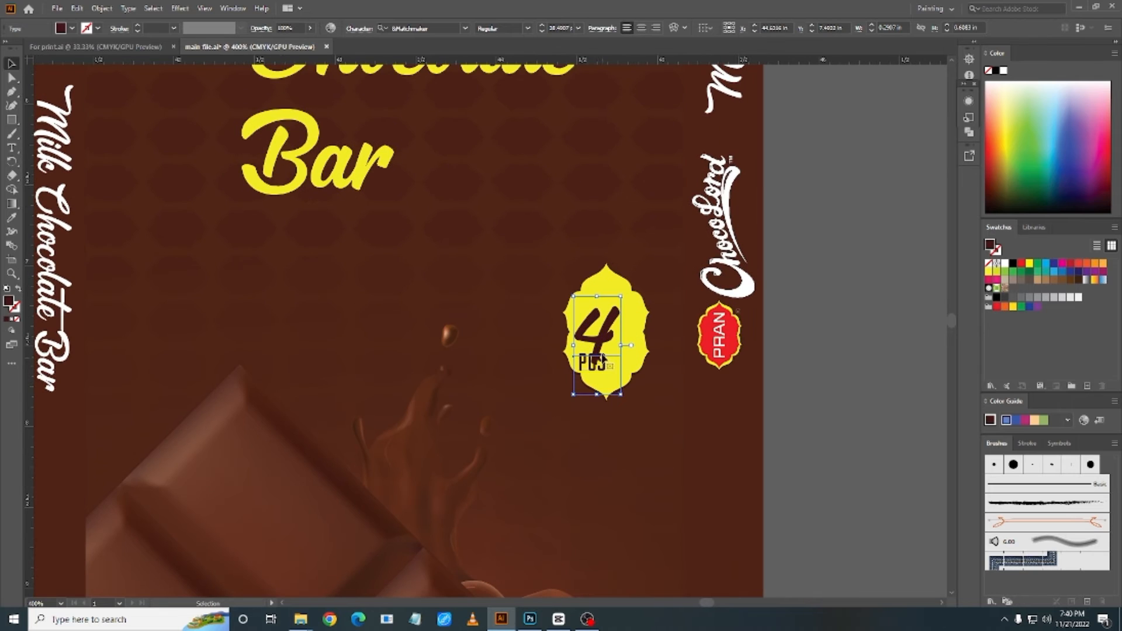
pyautogui.rightClick(602, 358)
pyautogui.click(652, 401)
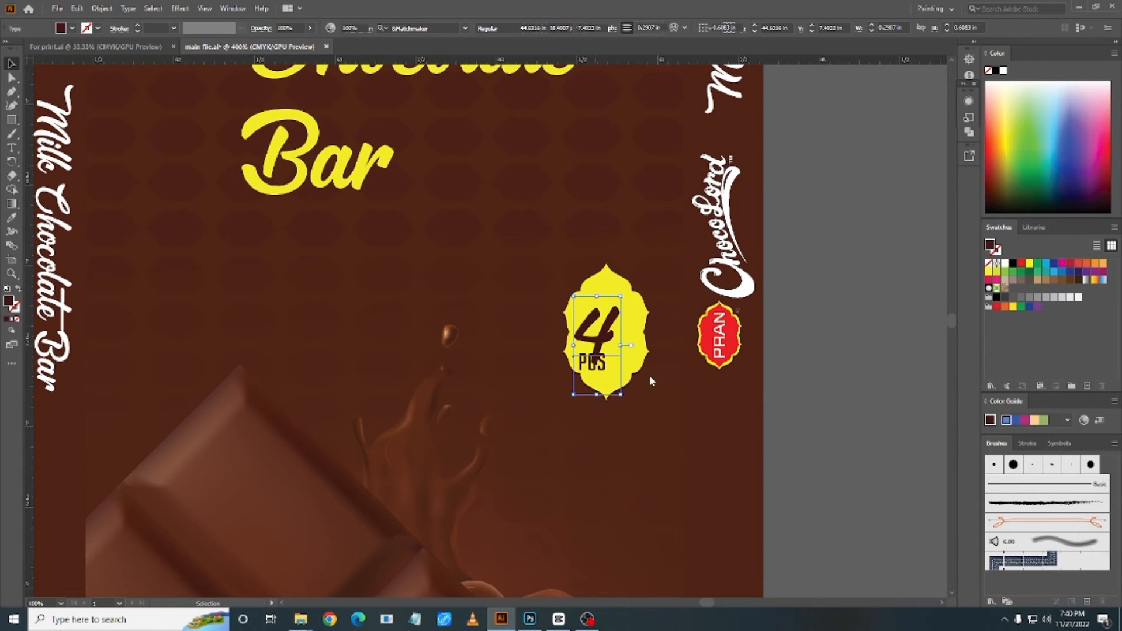
# Step: Move the badge's PCS text to the lower right of the 4 and convert it to outlines
pyautogui.scroll(2, 620, 373)
pyautogui.moveTo(611, 370); pyautogui.dragTo(666, 369)
pyautogui.rightClick(626, 348)
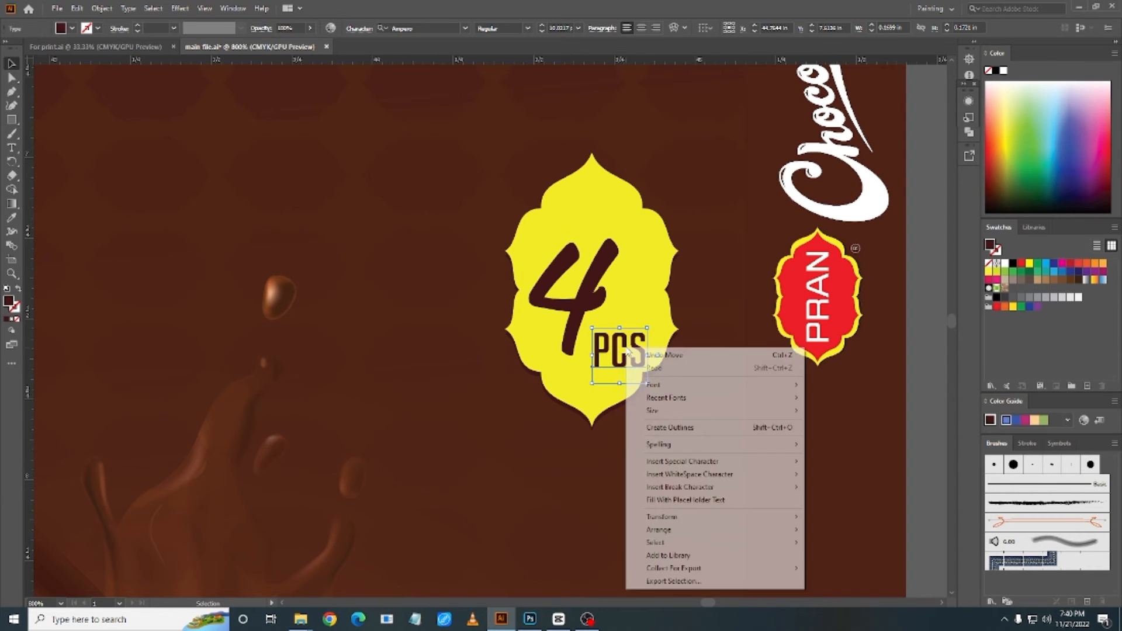
pyautogui.click(666, 427)
pyautogui.scroll(-5, 670, 424)
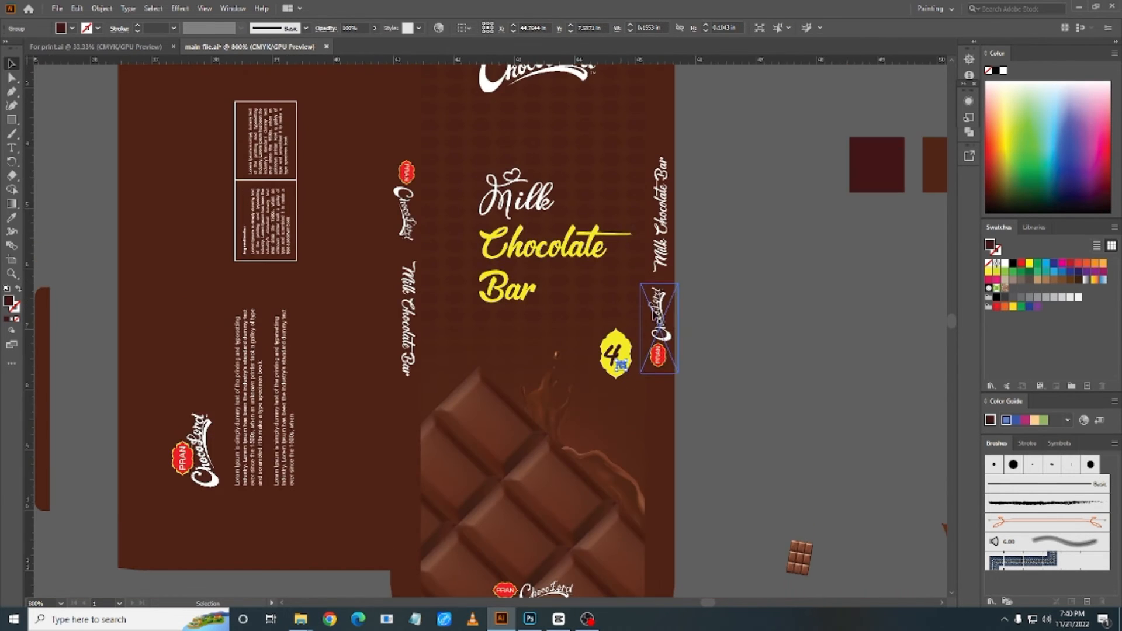
pyautogui.scroll(1, 576, 140)
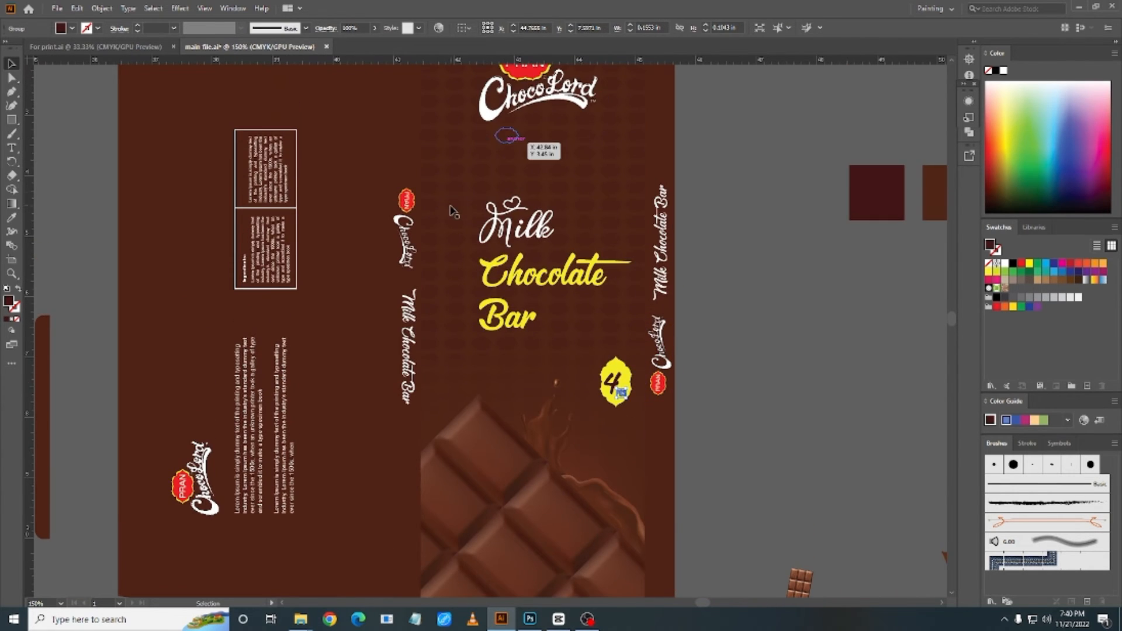
pyautogui.click(814, 251)
# Step: Select the PRAN ChocoLord logo on the top flap, show the Links panel beside the box and lengthen the panel
pyautogui.scroll(-3, 587, 350)
pyautogui.scroll(-2, 588, 347)
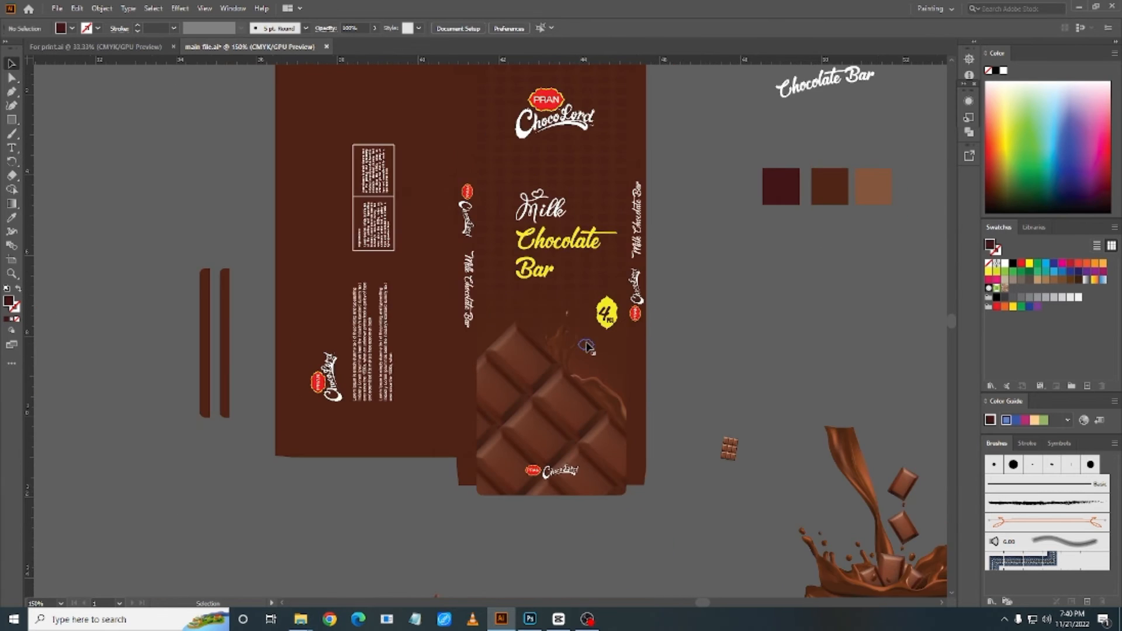
pyautogui.scroll(-3, 628, 374)
pyautogui.scroll(4, 665, 433)
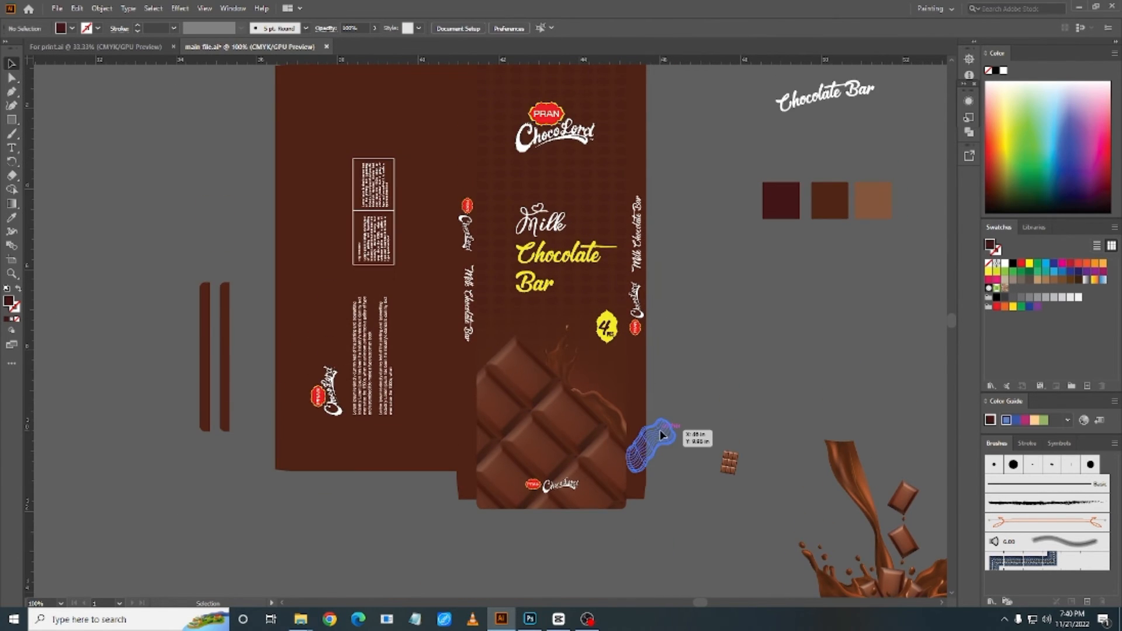
pyautogui.scroll(3, 661, 433)
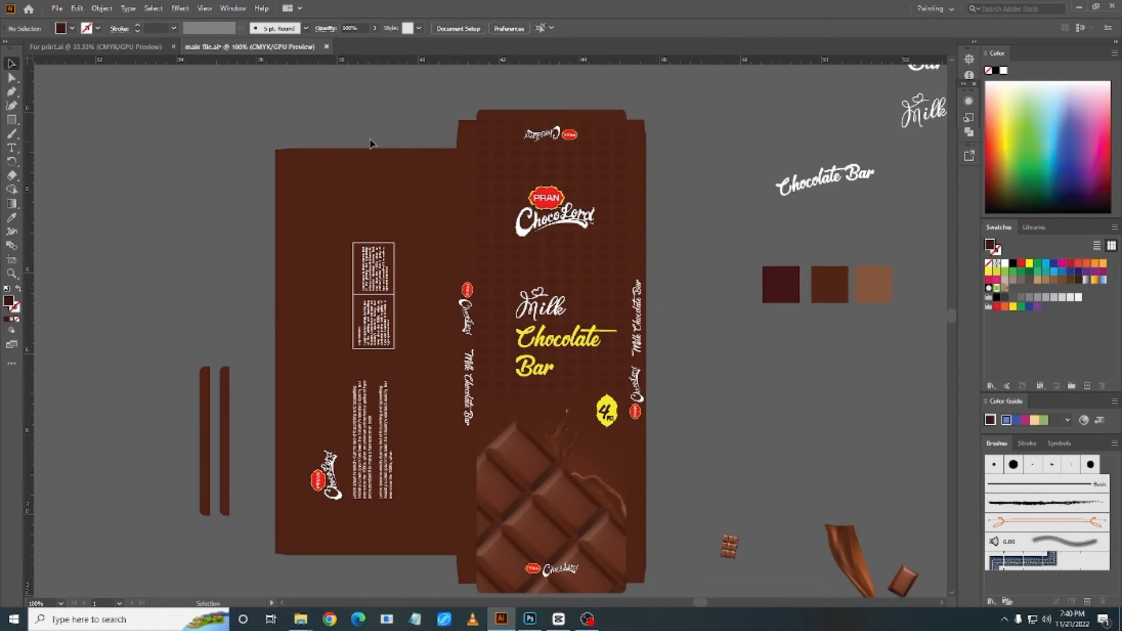
pyautogui.click(529, 139)
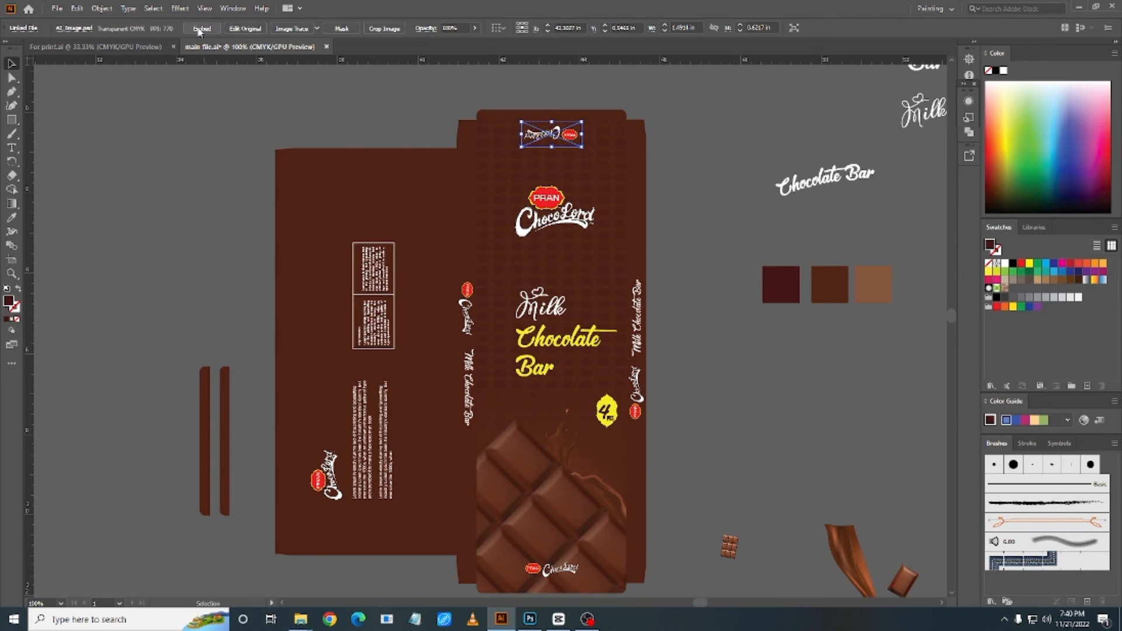
pyautogui.click(234, 11)
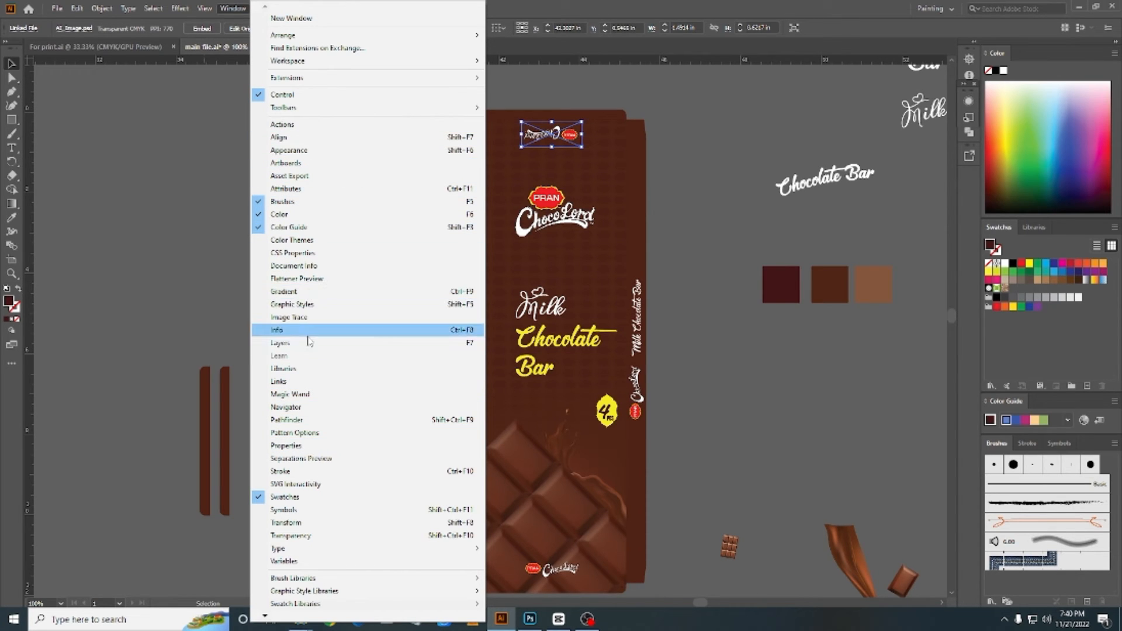
pyautogui.click(310, 381)
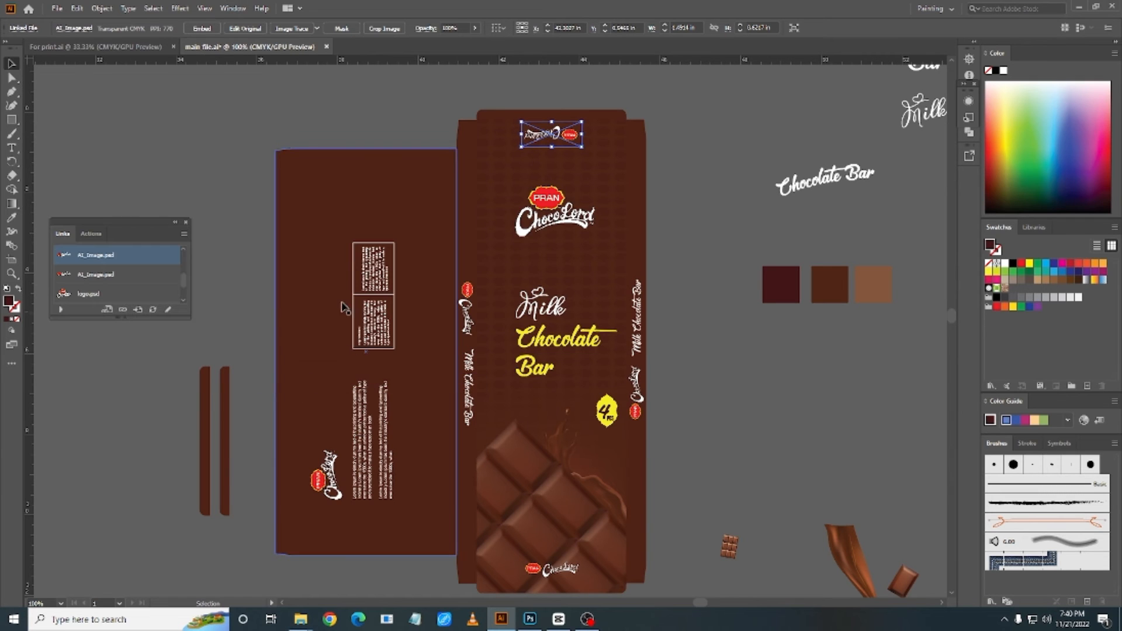
pyautogui.moveTo(127, 222); pyautogui.dragTo(780, 112)
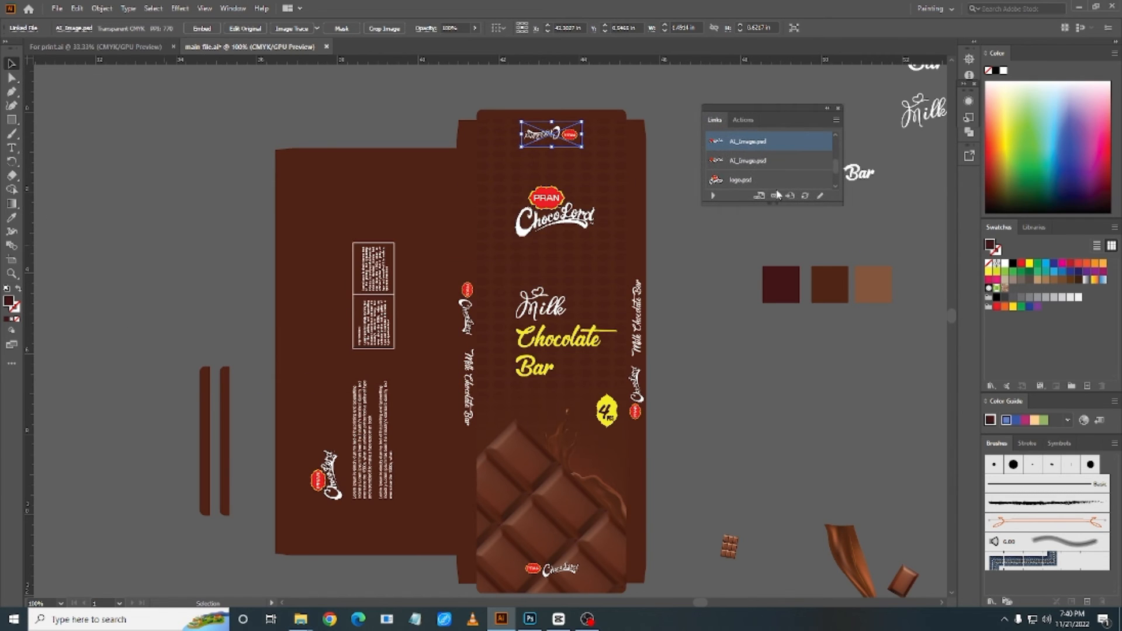
pyautogui.moveTo(776, 202); pyautogui.dragTo(777, 461)
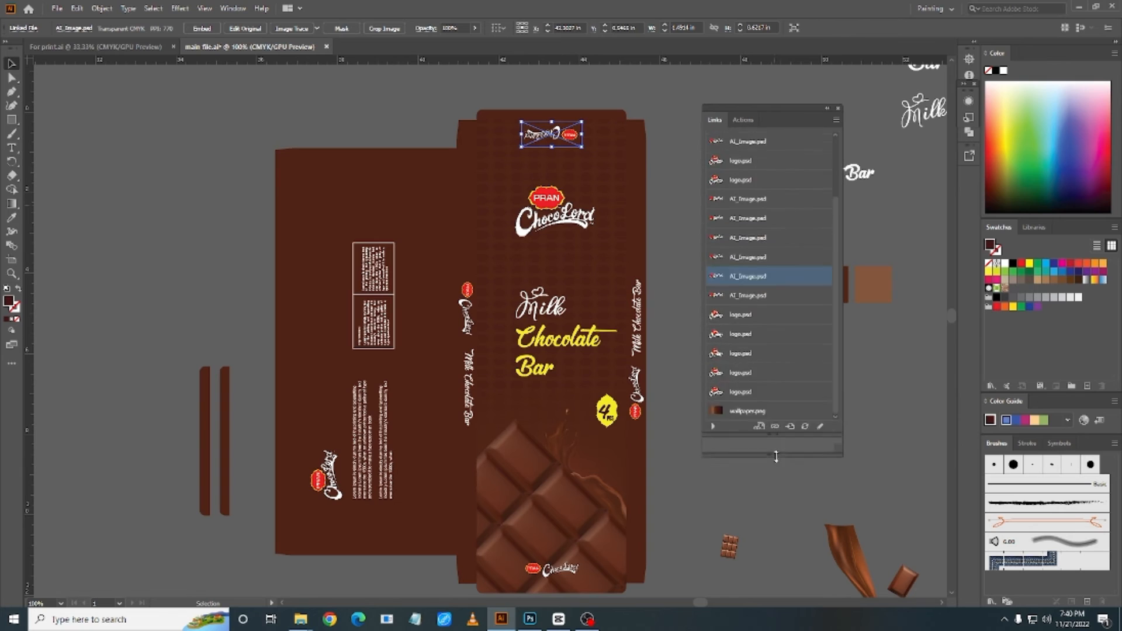
# Step: Look through the document's linked images, including the logo.psd, AI_Image.psd and wallpaper.png entries
pyautogui.scroll(1, 746, 247)
pyautogui.scroll(2, 760, 323)
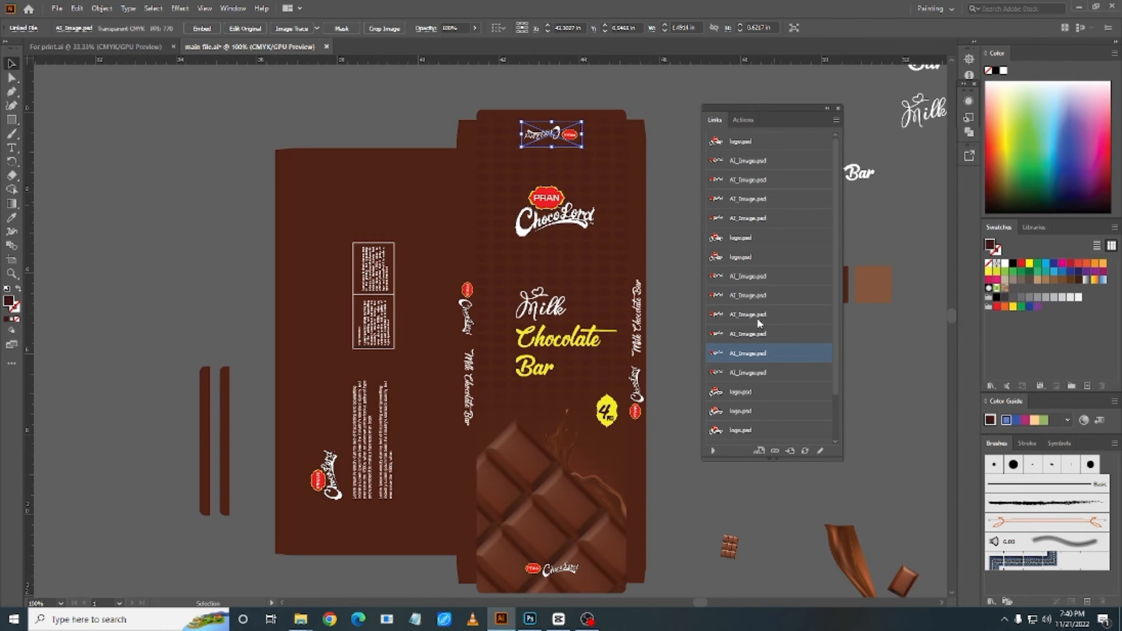
pyautogui.scroll(-2, 771, 245)
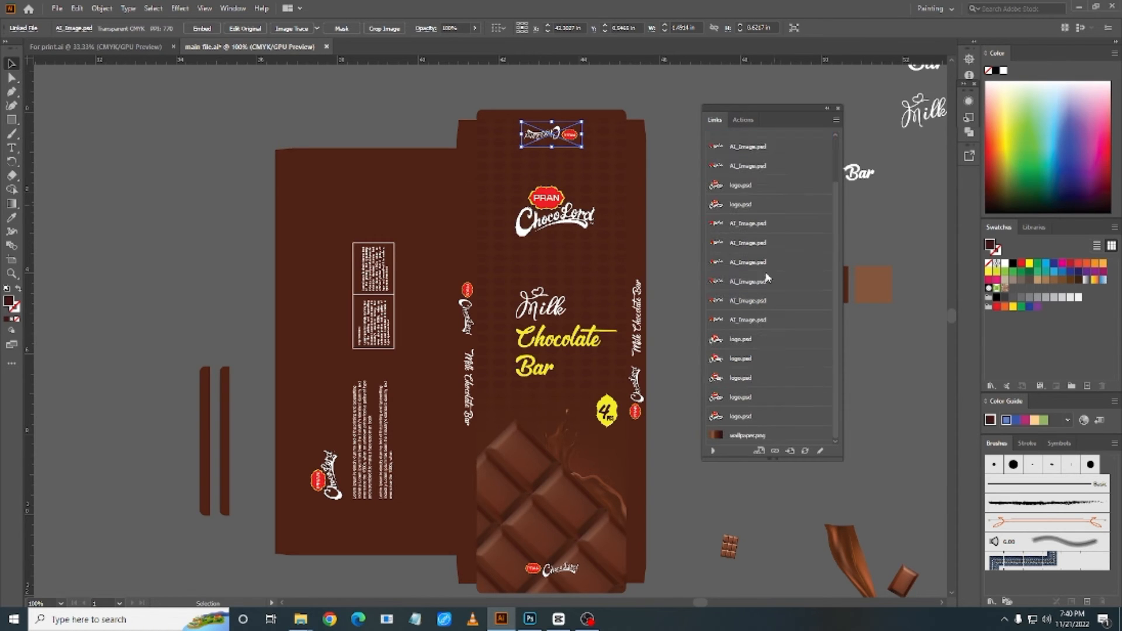
pyautogui.scroll(2, 775, 357)
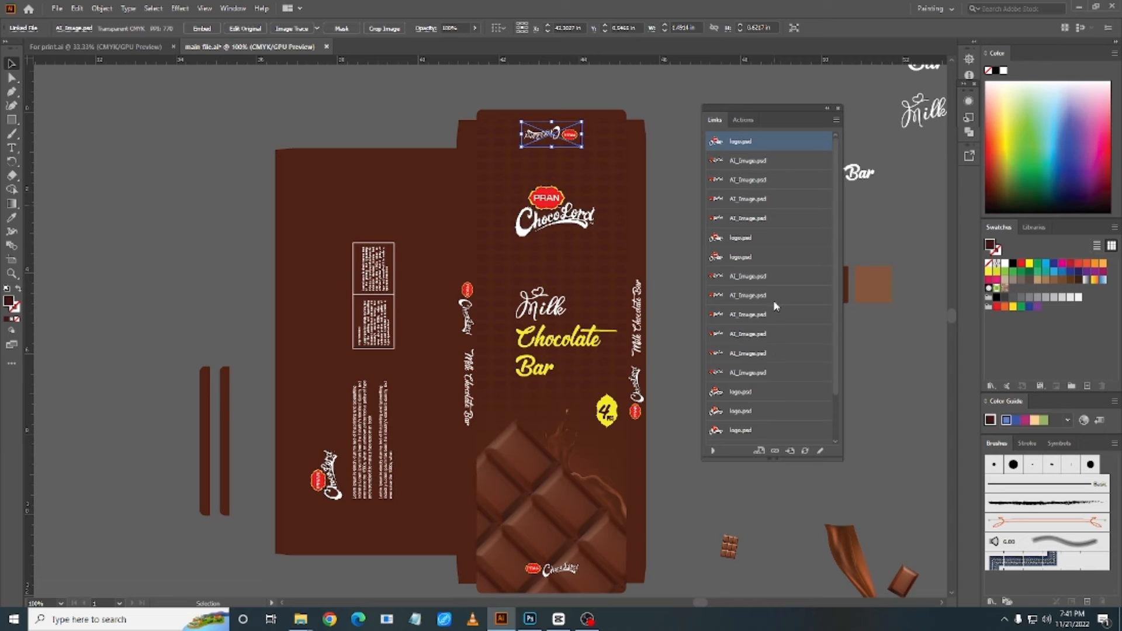
pyautogui.scroll(-2, 763, 282)
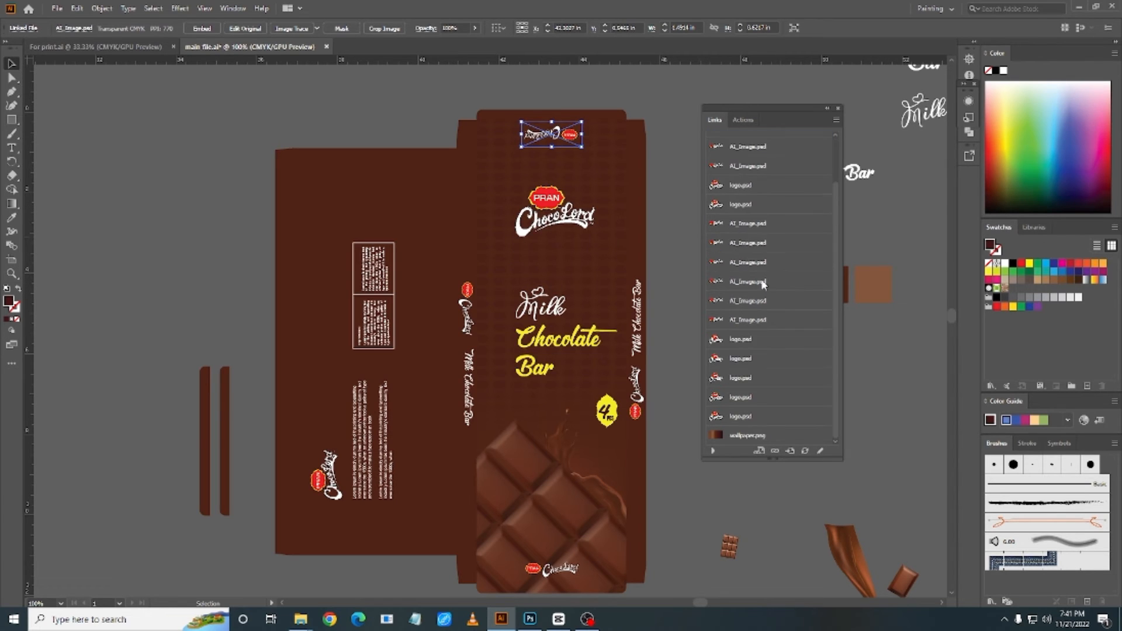
# Step: Check individual AI_Image.psd and logo.psd entries one by one in the list of linked images
pyautogui.scroll(2, 756, 349)
pyautogui.scroll(-2, 756, 350)
pyautogui.click(762, 148)
pyautogui.click(764, 168)
pyautogui.click(761, 187)
pyautogui.click(758, 206)
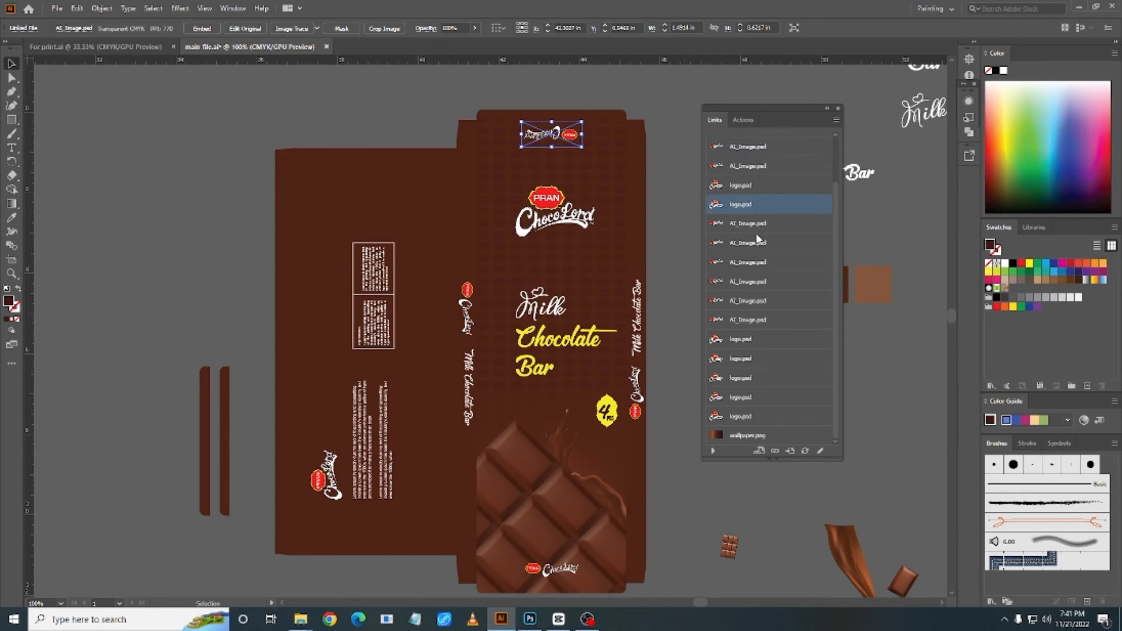
pyautogui.click(758, 249)
pyautogui.click(767, 379)
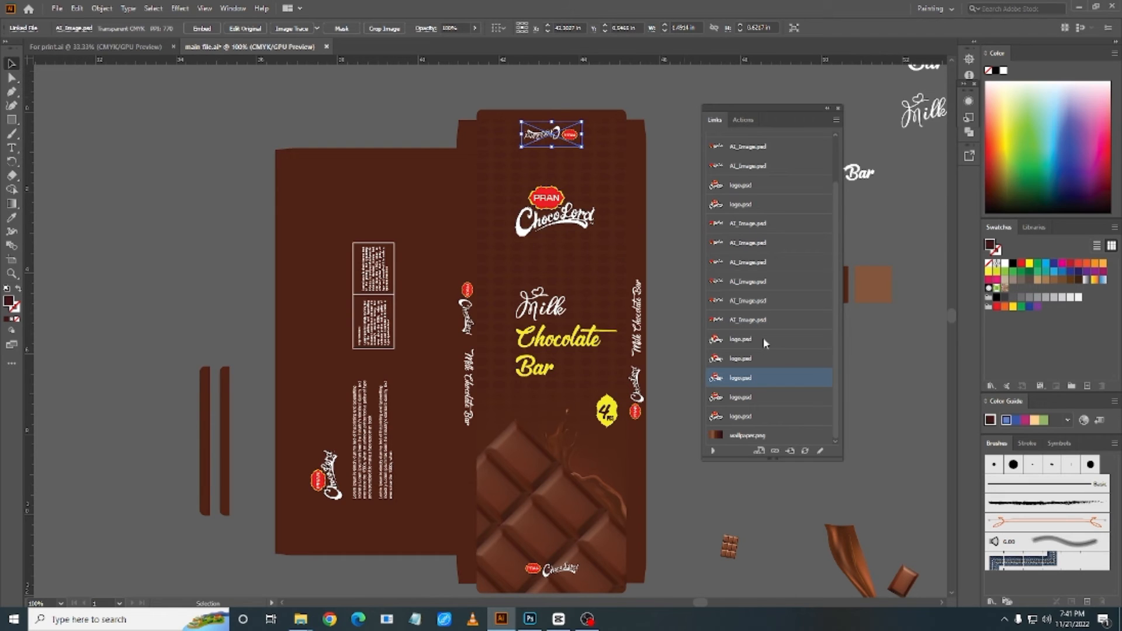
pyautogui.click(760, 148)
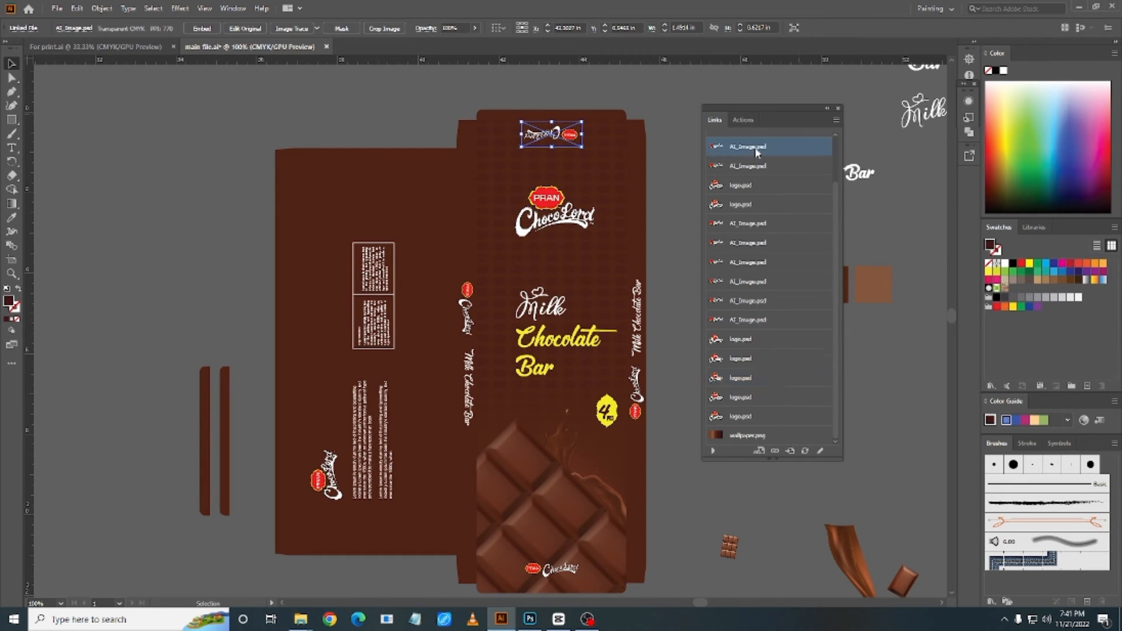
pyautogui.scroll(1, 760, 151)
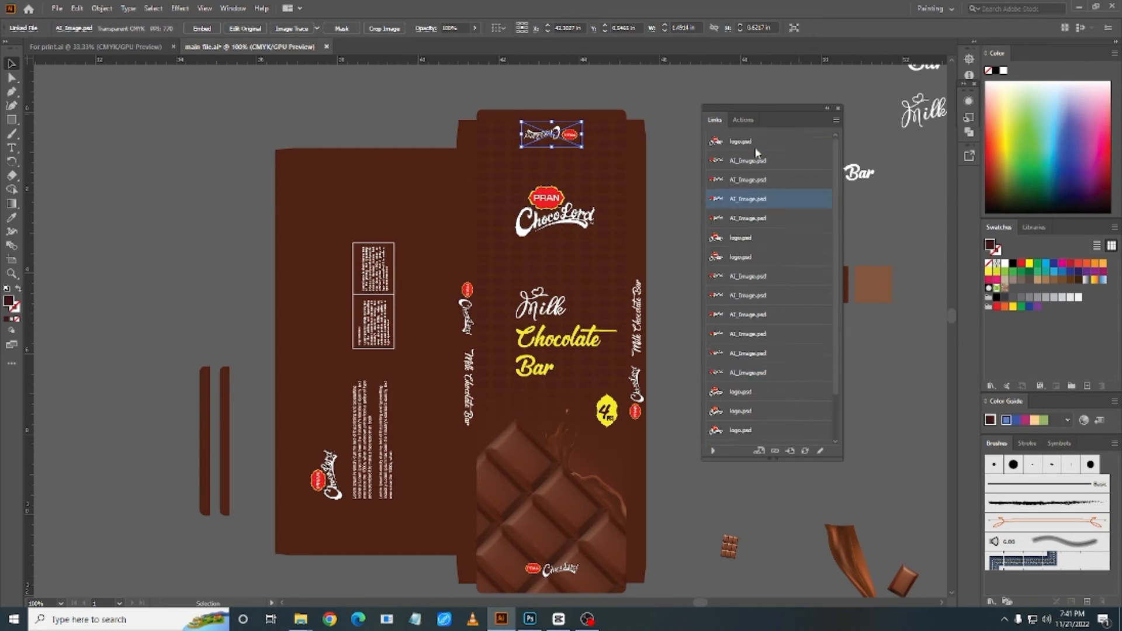
pyautogui.click(786, 142)
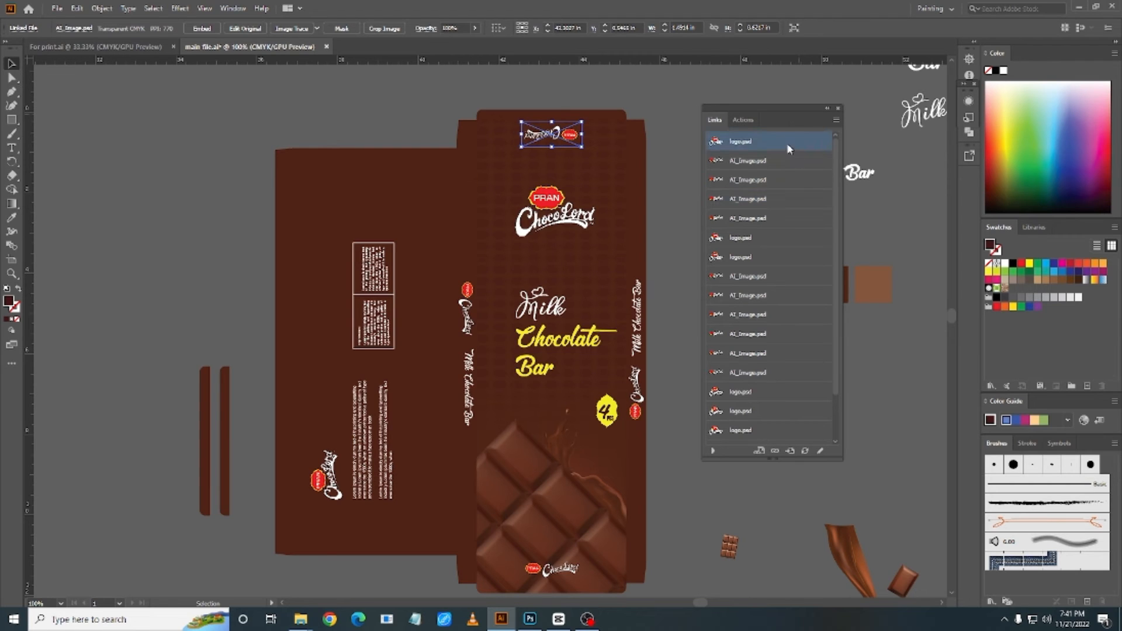
pyautogui.keyDown('shift'); pyautogui.click(766, 408); pyautogui.keyUp('shift')
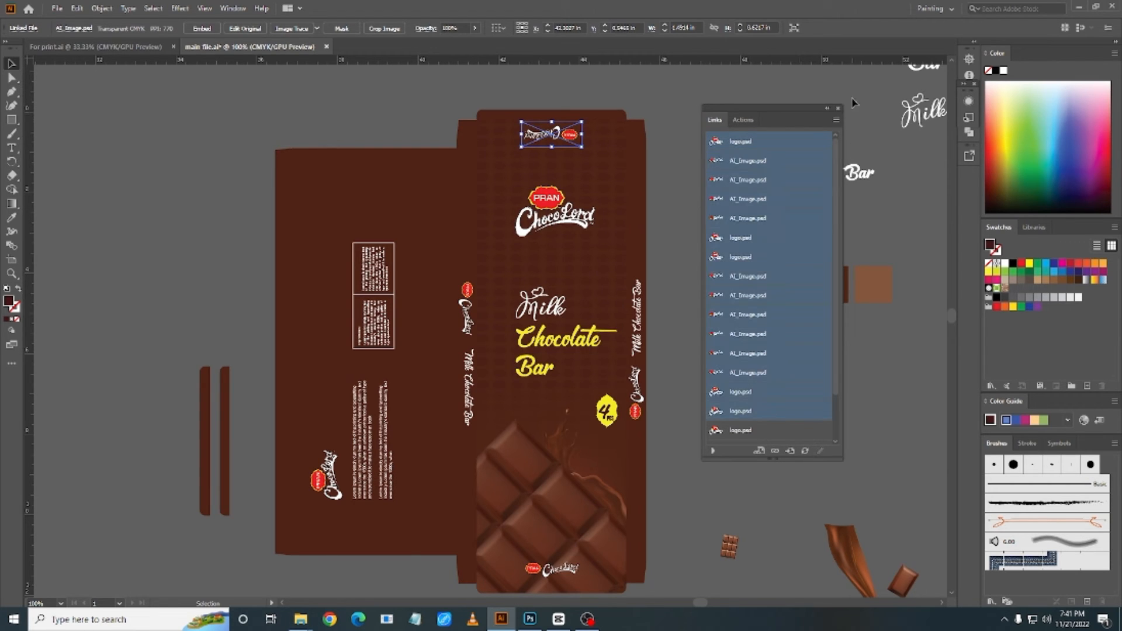
pyautogui.click(836, 120)
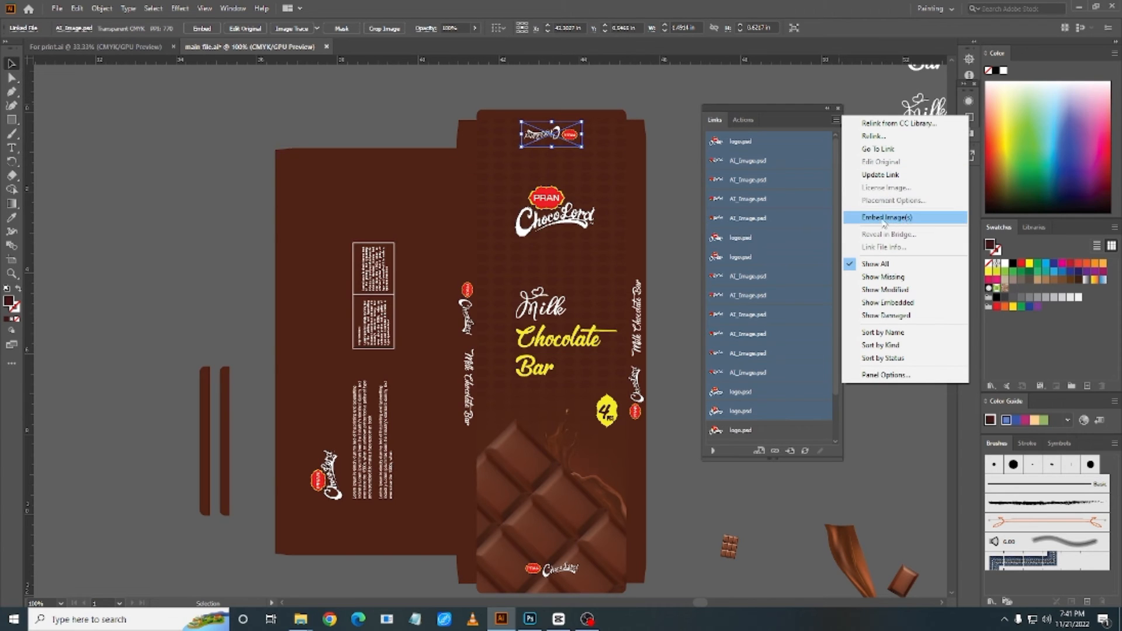
pyautogui.click(767, 181)
# Step: Embed the first linked logo.psd image, converting its layers to objects and importing hidden layers
pyautogui.click(767, 141)
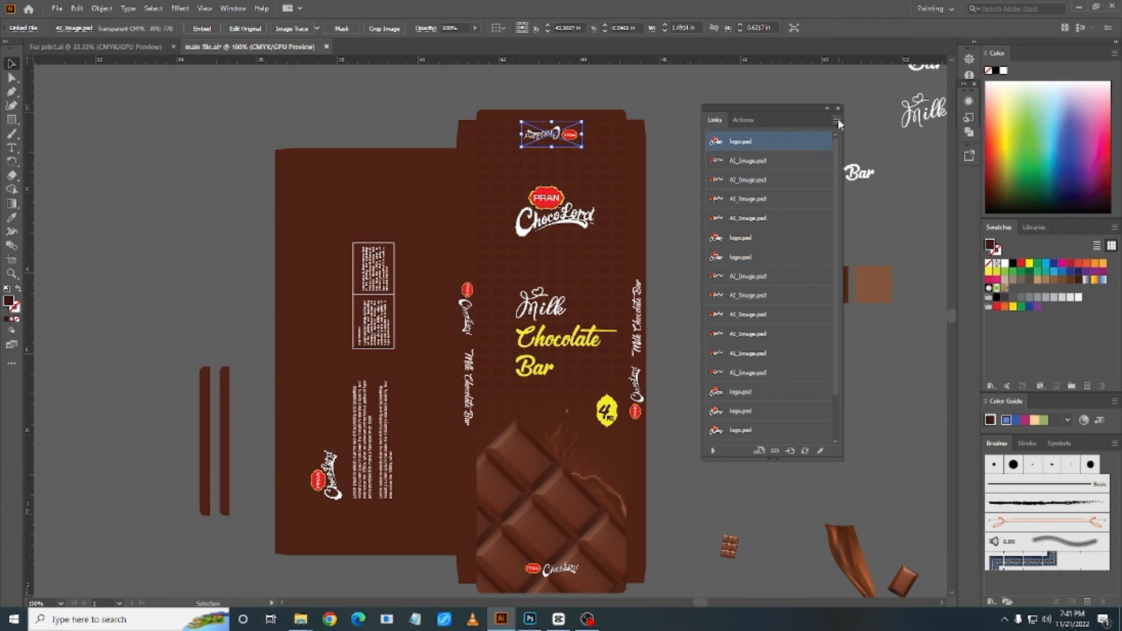
pyautogui.click(837, 119)
pyautogui.click(906, 217)
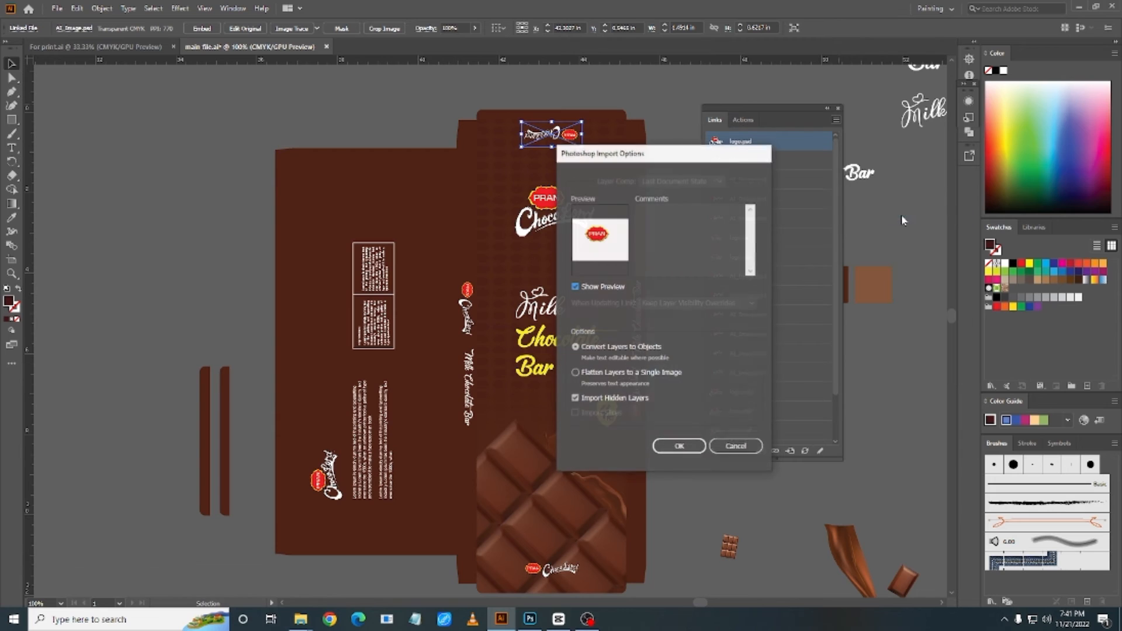
pyautogui.click(679, 446)
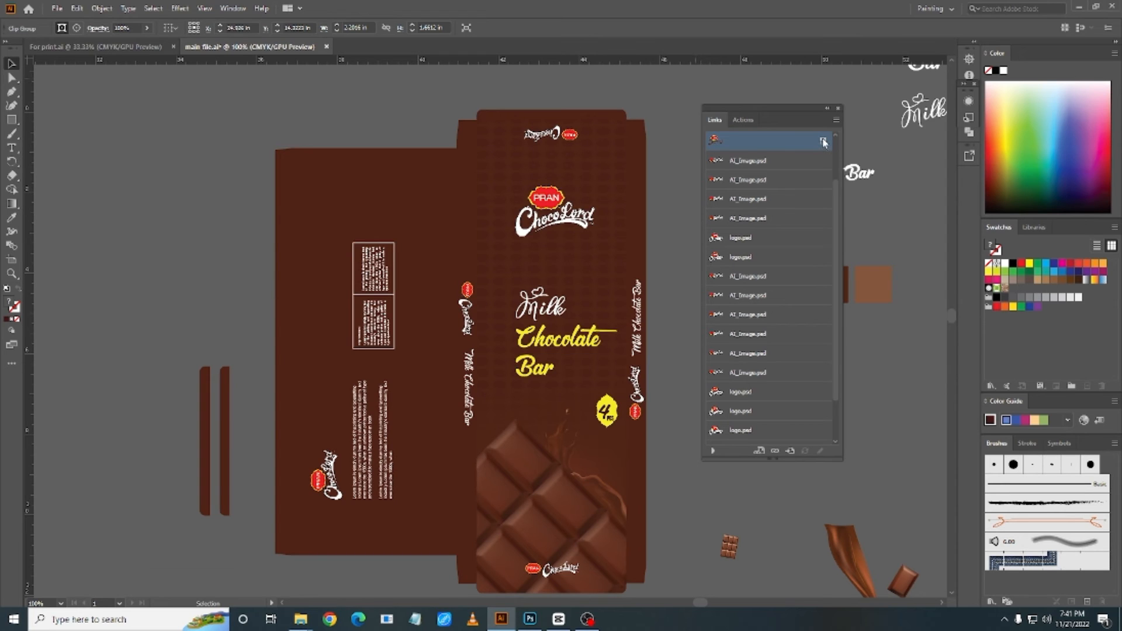
# Step: Go through the AI_Image.psd and logo.psd links that are still not embedded
pyautogui.click(765, 162)
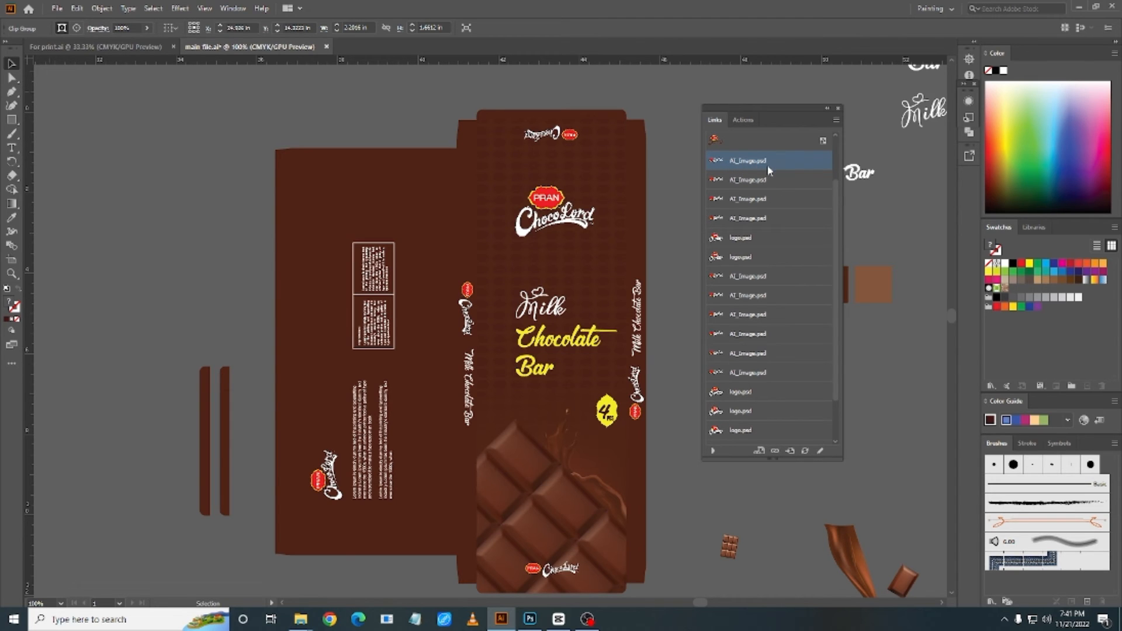
pyautogui.click(781, 292)
pyautogui.click(777, 274)
pyautogui.click(774, 199)
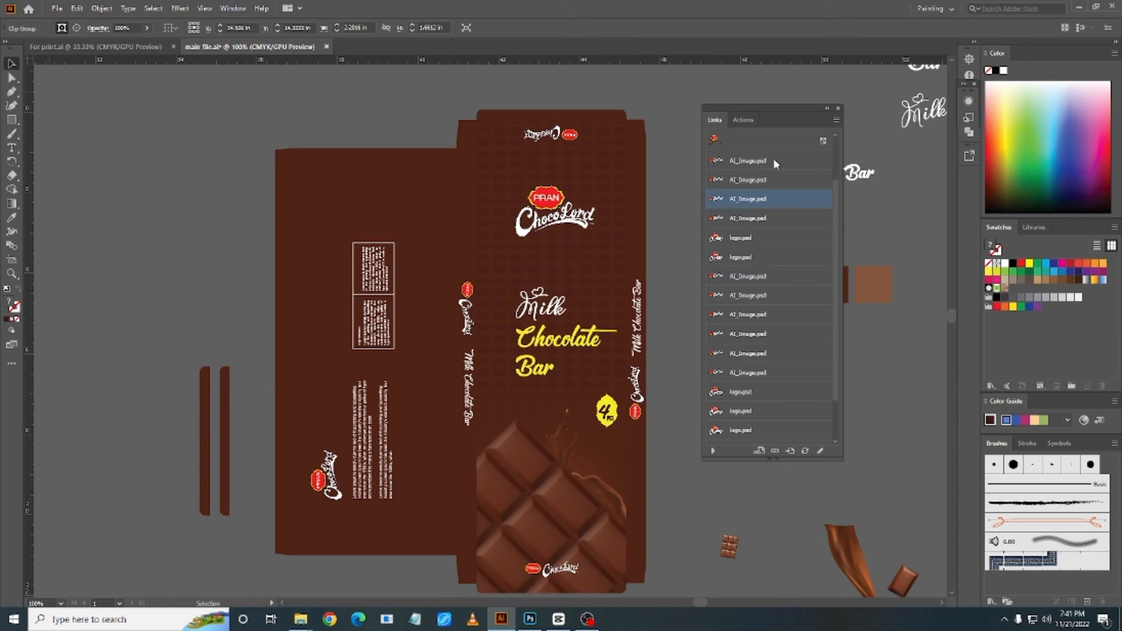
pyautogui.click(773, 146)
pyautogui.click(774, 158)
pyautogui.click(776, 183)
pyautogui.click(776, 232)
pyautogui.click(776, 293)
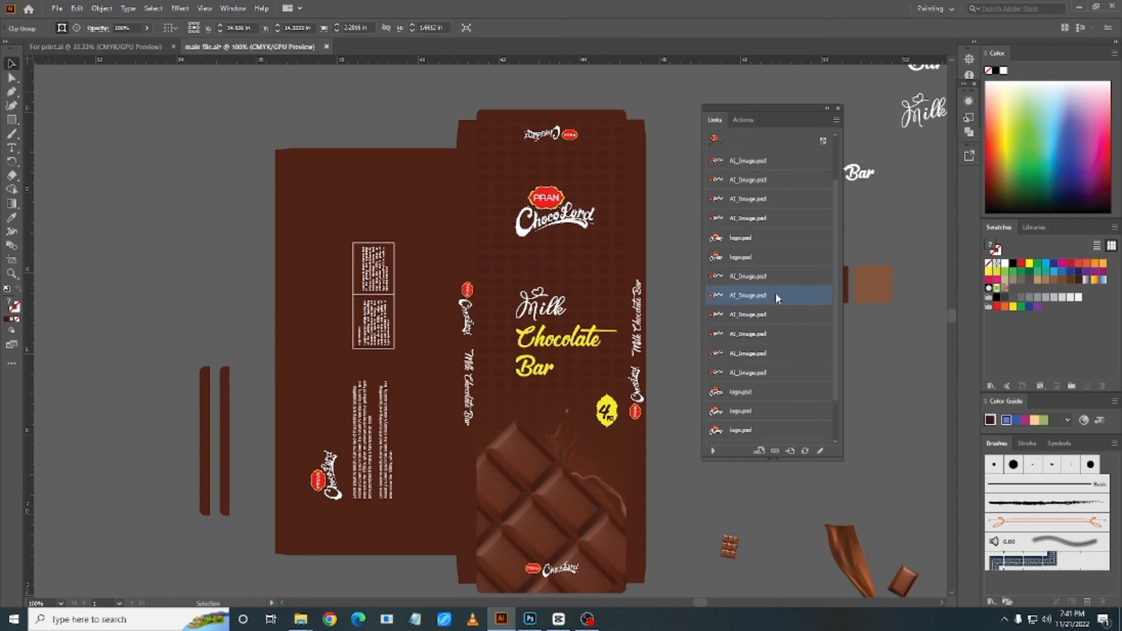
# Step: Embed the first linked AI_Image.psd image with its layers converted to objects, and close the Links panel
pyautogui.click(810, 161)
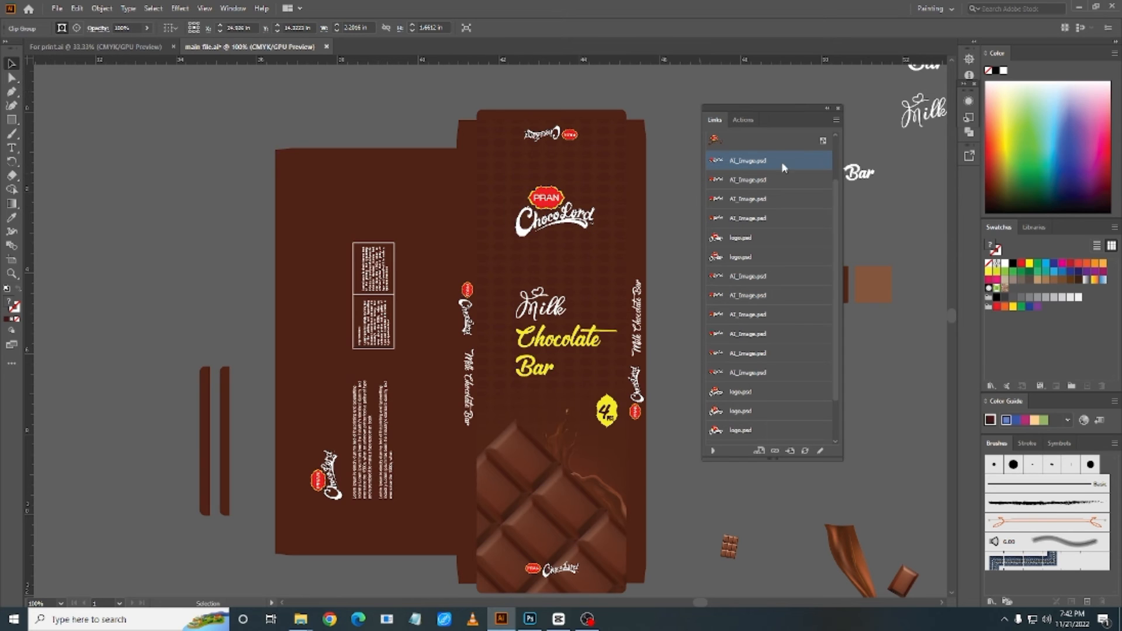
pyautogui.click(836, 119)
pyautogui.click(899, 220)
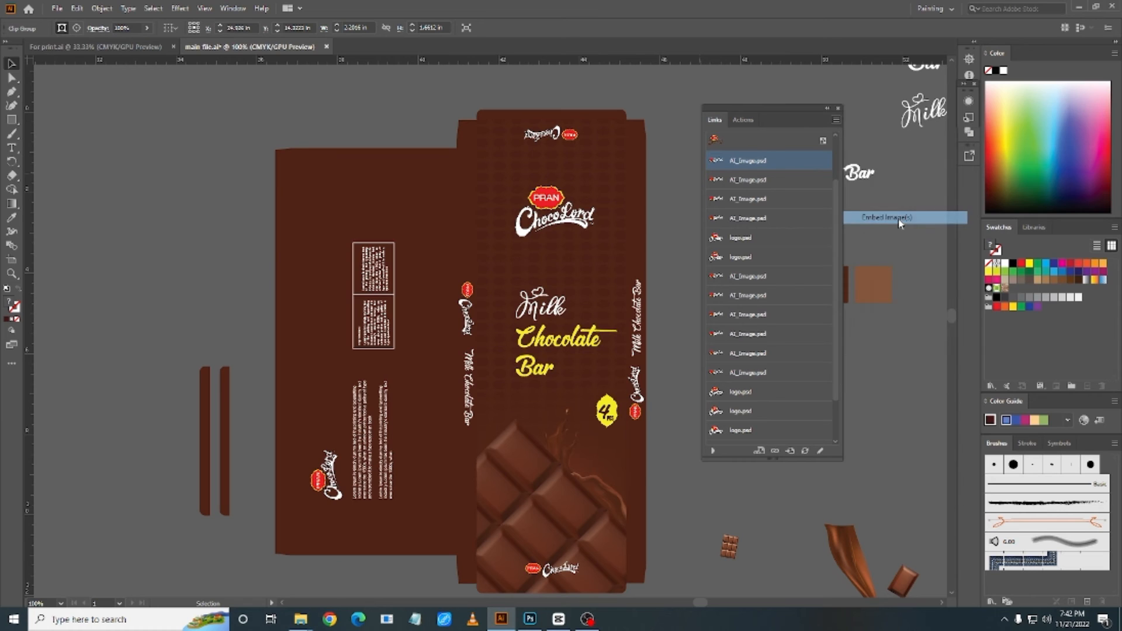
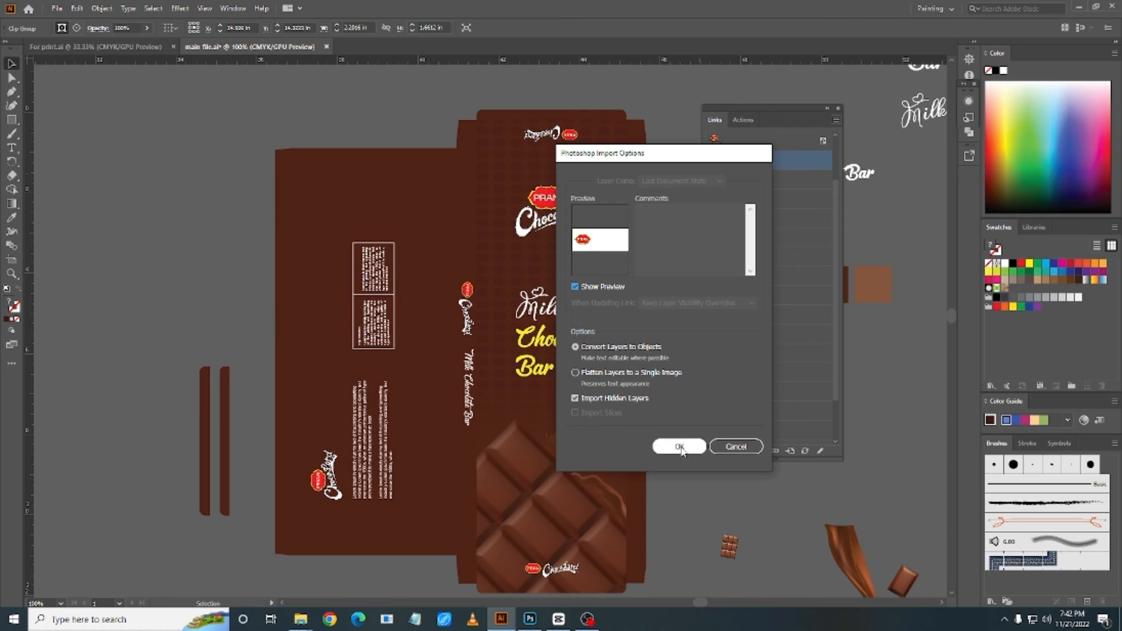
pyautogui.click(679, 446)
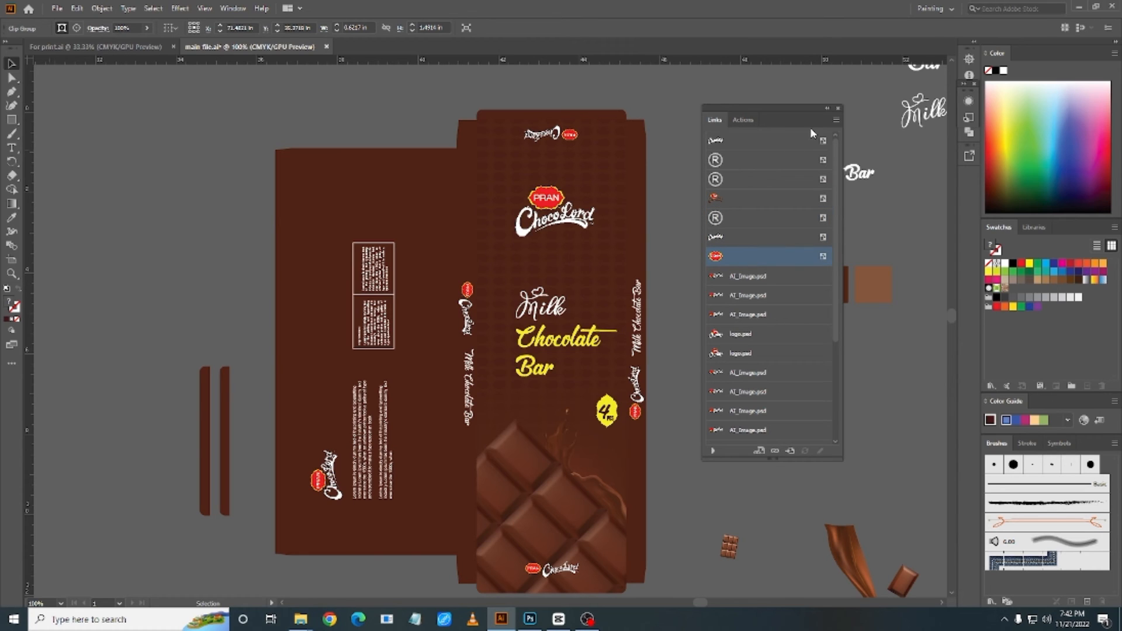
pyautogui.click(839, 109)
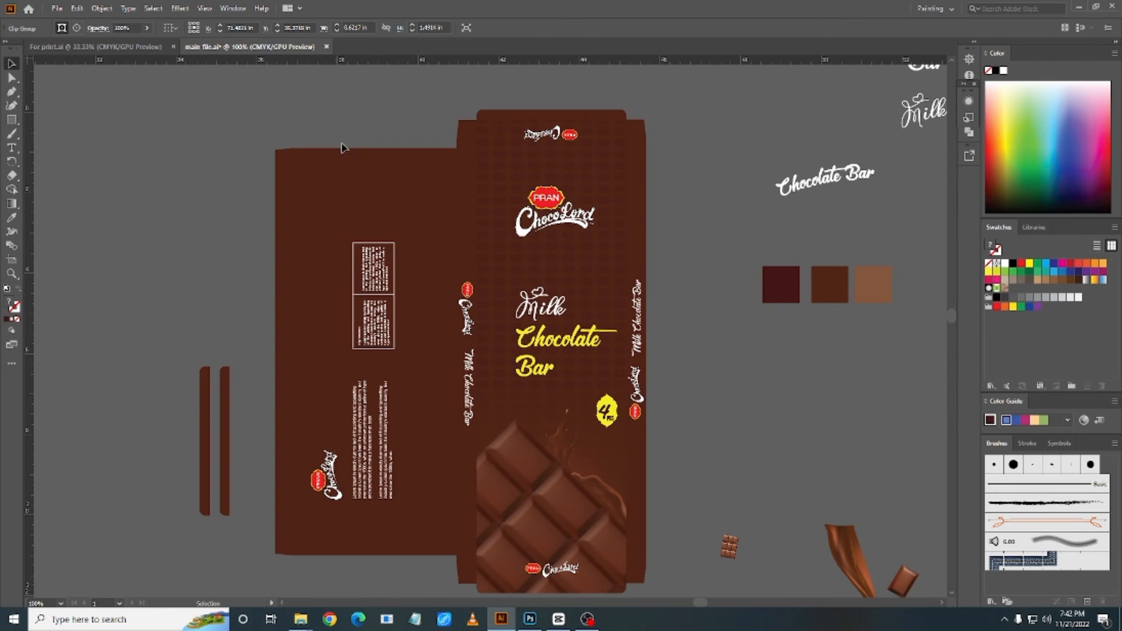
# Step: Minimize Illustrator, close the Videos folder window and open the For print Illustrator file from the pran chocolord folder
pyautogui.scroll(-1, 375, 187)
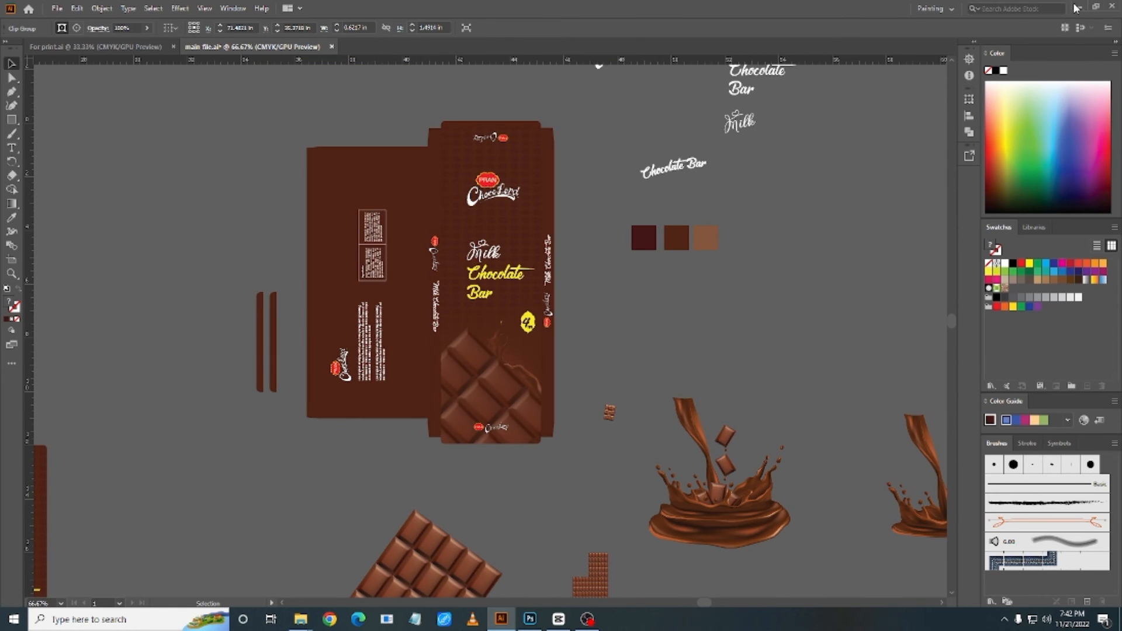
pyautogui.click(1077, 8)
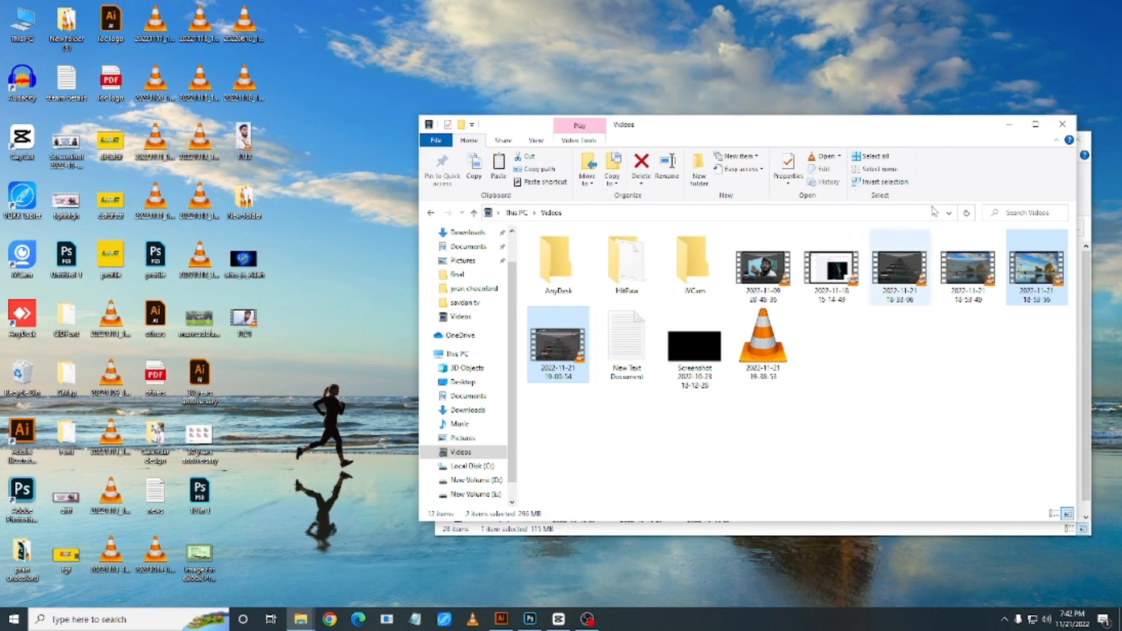
pyautogui.click(1062, 124)
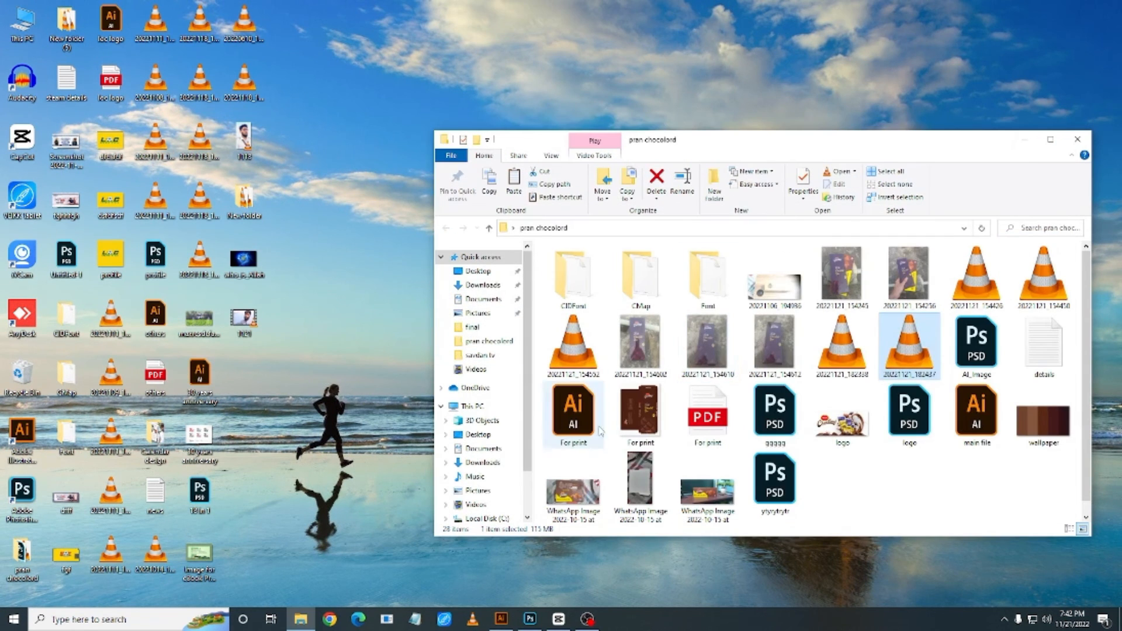
pyautogui.doubleClick(578, 422)
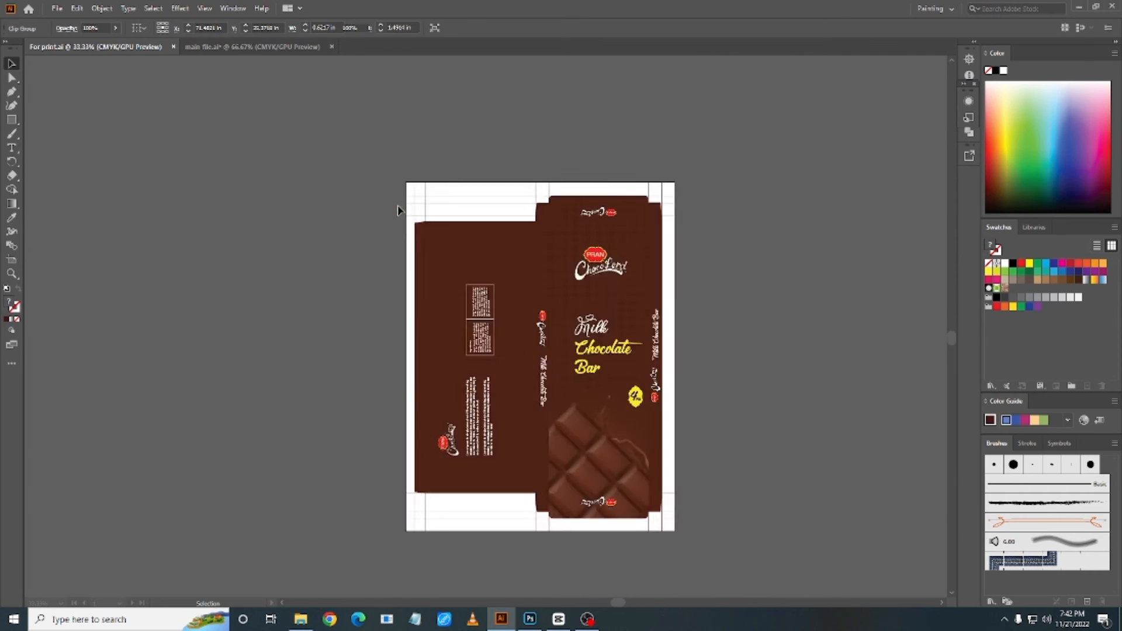
# Step: Examine the upper corners, flaps and guide lines of the box layout in For print.ai at close range
pyautogui.scroll(4, 412, 205)
pyautogui.scroll(-5, 497, 261)
pyautogui.scroll(-1, 472, 228)
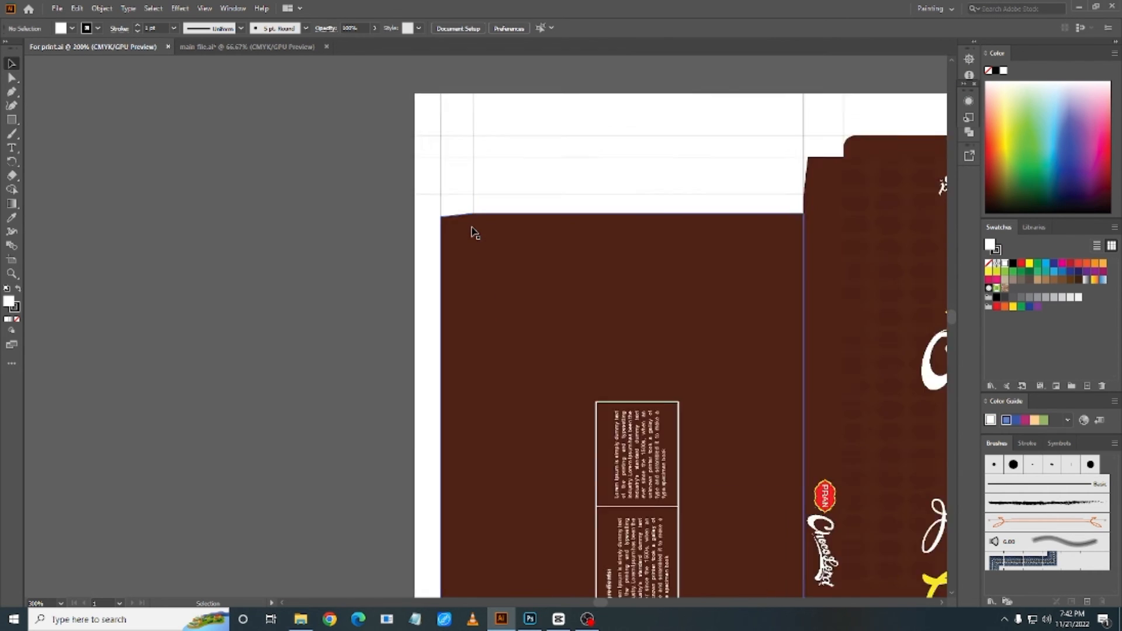
pyautogui.scroll(-1, 471, 231)
pyautogui.hscroll(4, 469, 230)
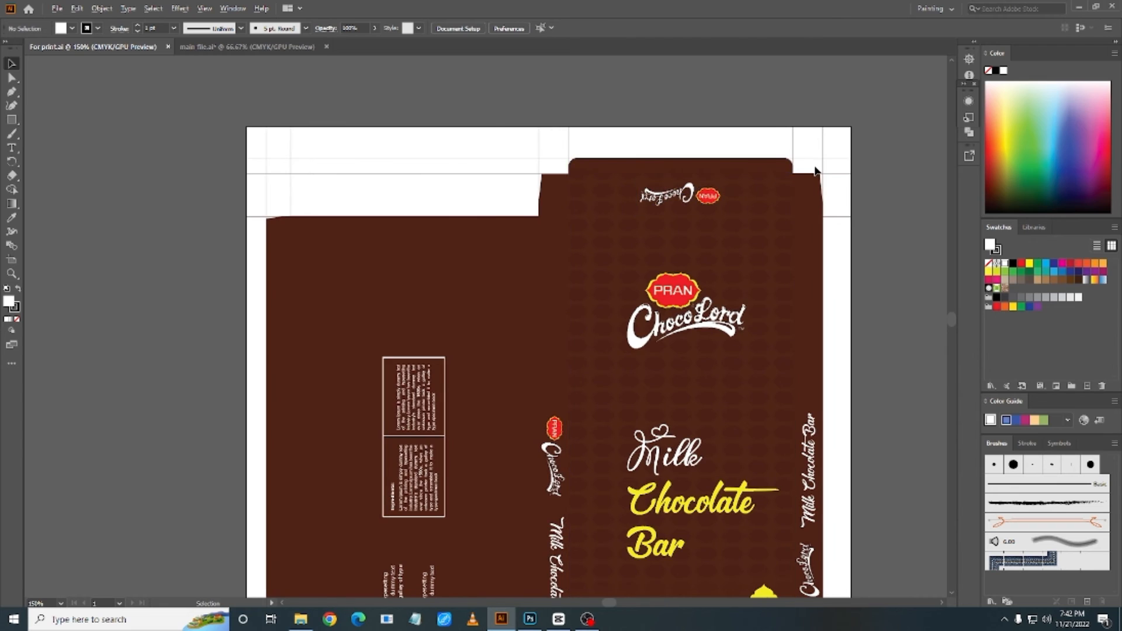
pyautogui.scroll(3, 818, 172)
pyautogui.scroll(-4, 830, 262)
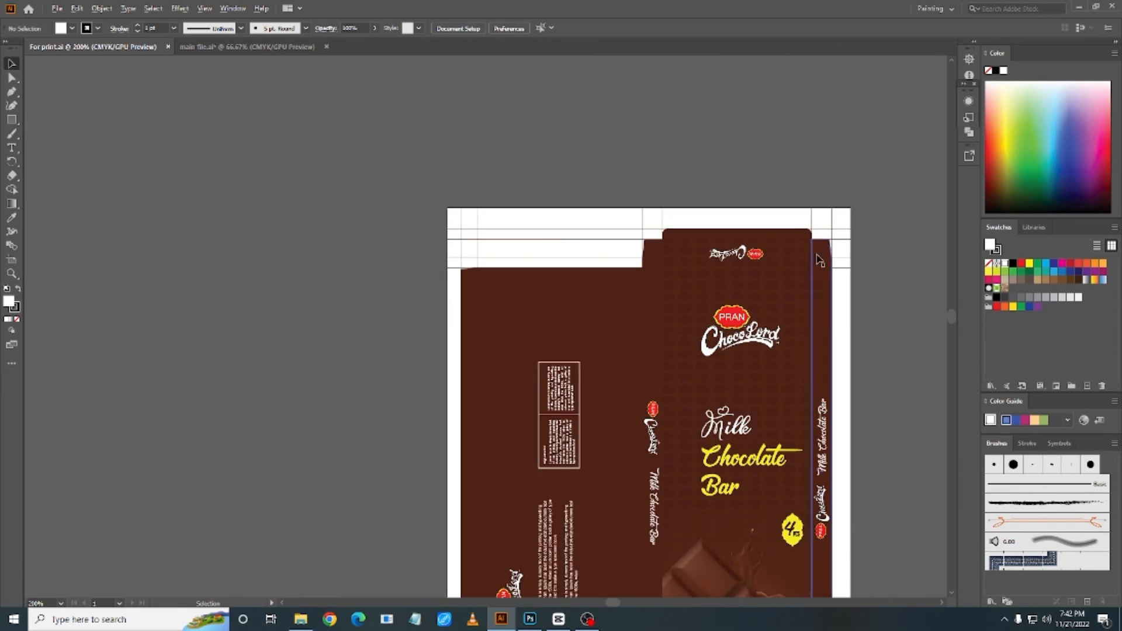
# Step: Inspect the print layout from its lower flaps up to the top flap, including the side panels and front artwork
pyautogui.scroll(-5, 819, 260)
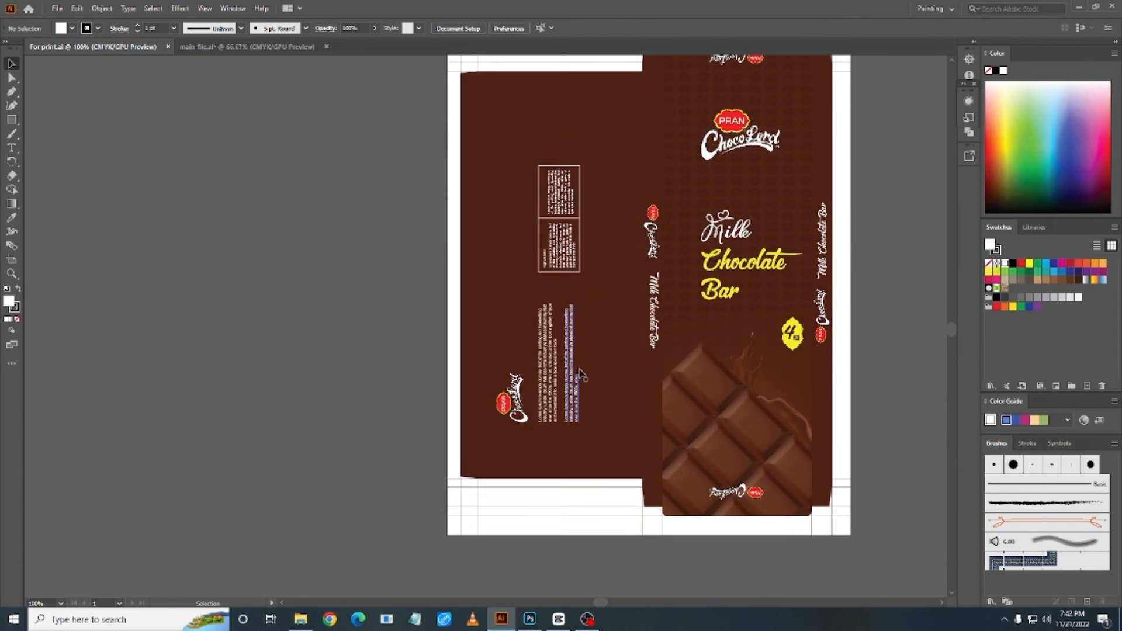
pyautogui.scroll(-3, 581, 376)
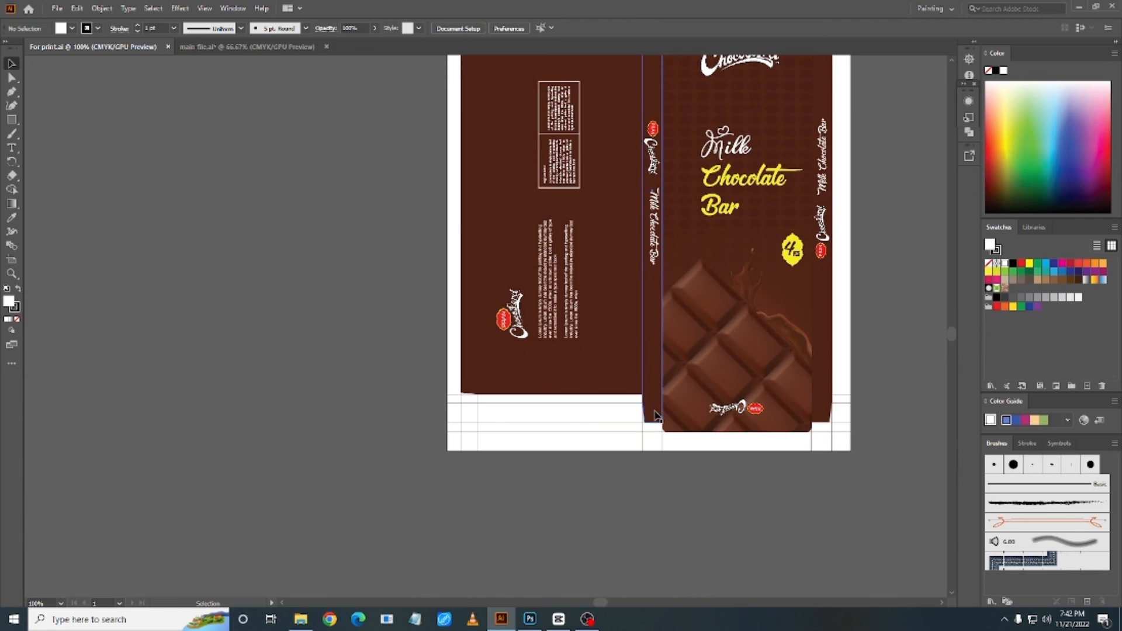
pyautogui.scroll(1, 506, 413)
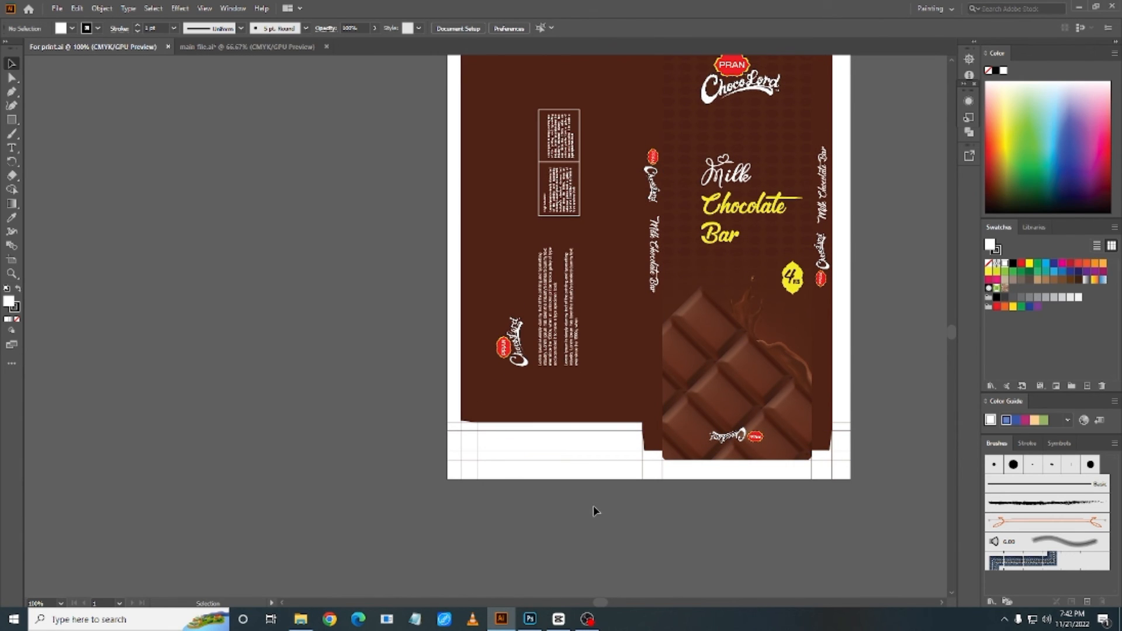
pyautogui.scroll(2, 626, 389)
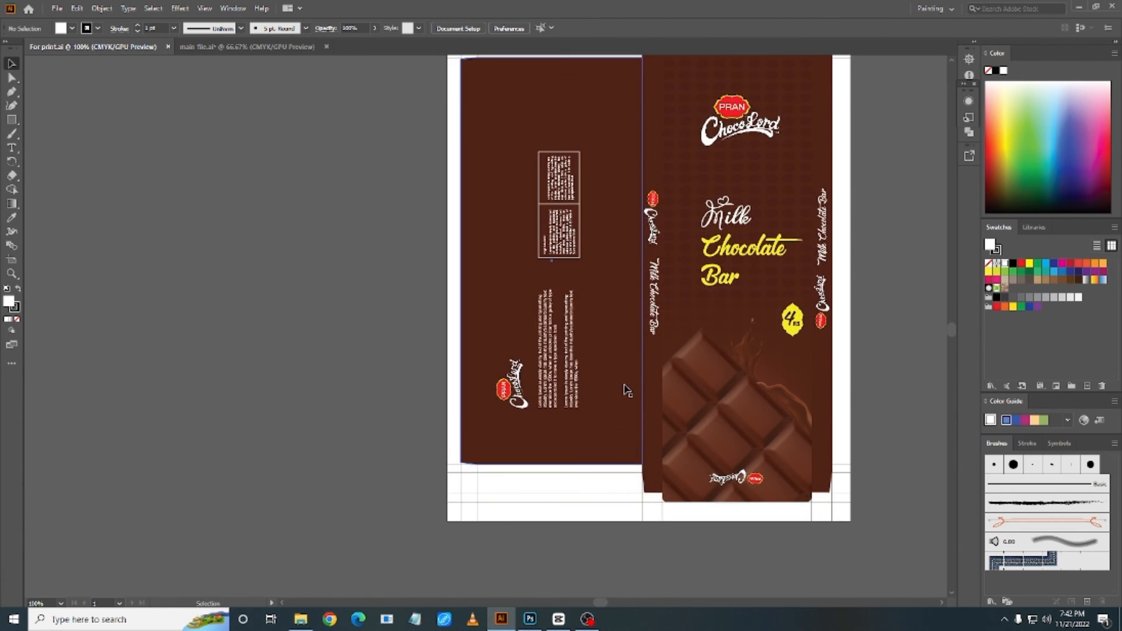
pyautogui.scroll(2, 625, 386)
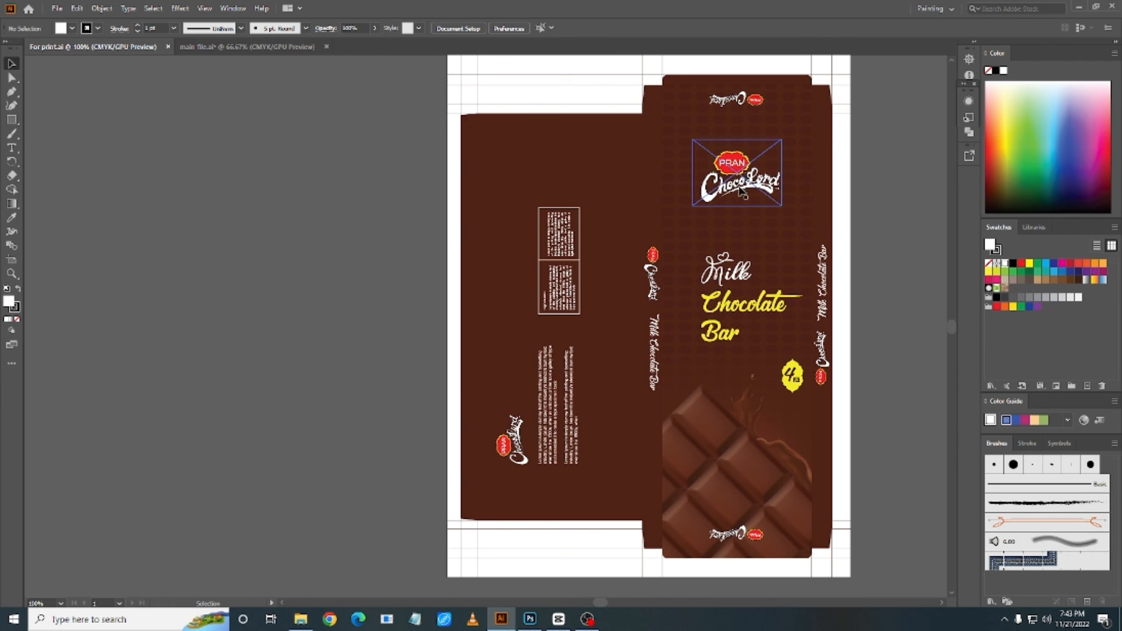
pyautogui.scroll(-3, 715, 218)
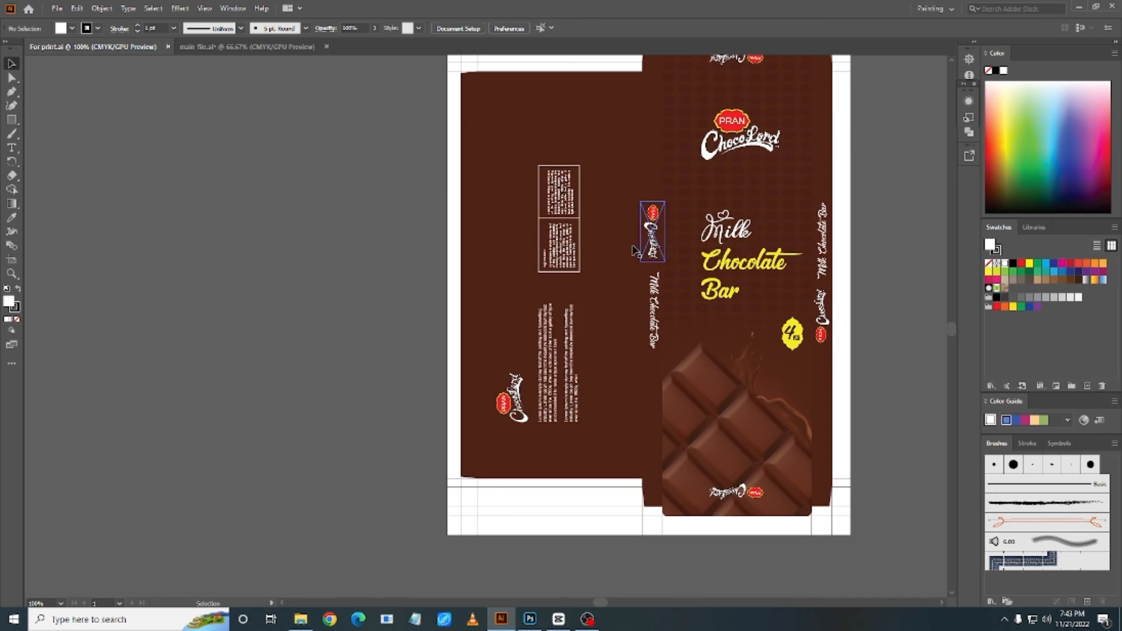
pyautogui.scroll(4, 543, 419)
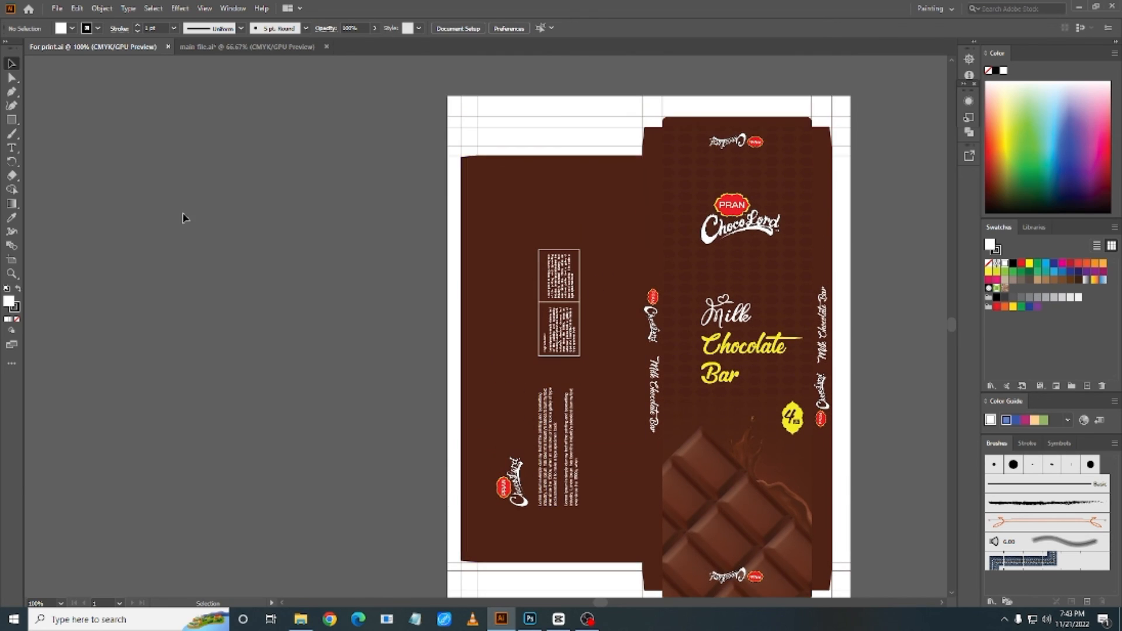